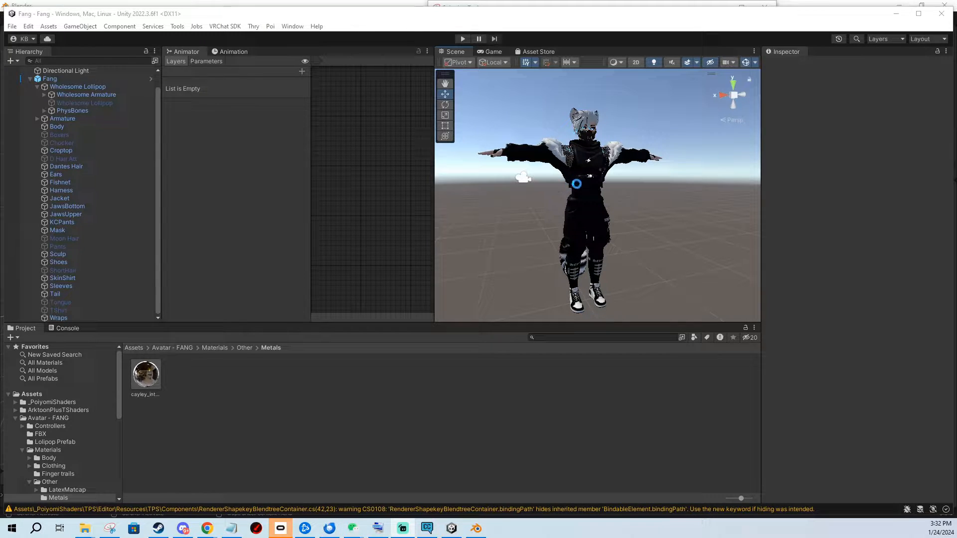
Select the Fang avatar root and look through its VRC Avatar Descriptor settings down to the expressions section.
{"action": "mouse_move", "coordinate": [576, 183]}
{"action": "middle_mouse_down"}
{"action": "mouse_move", "coordinate": [595, 193]}
{"action": "mouse_move", "coordinate": [577, 185]}
{"action": "middle_mouse_up"}
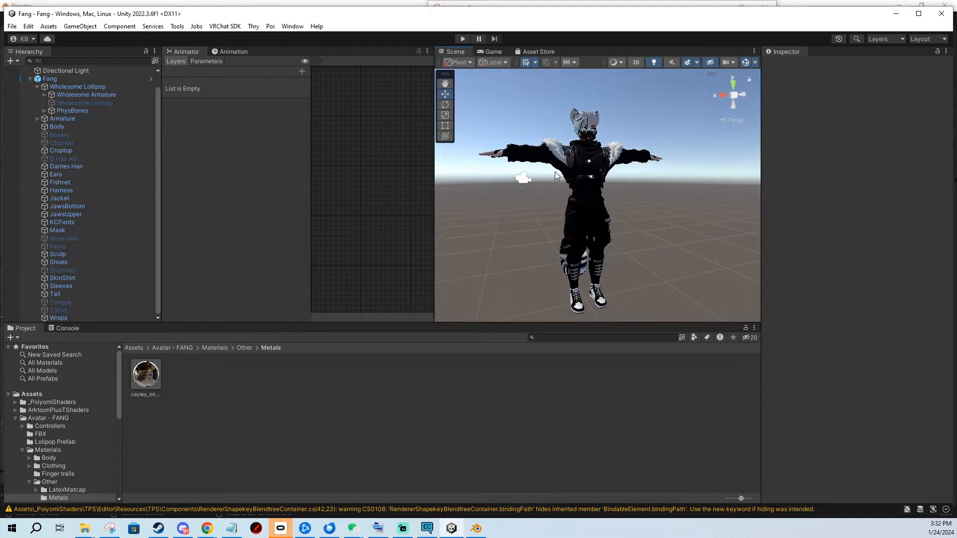
{"action": "left_click", "coordinate": [581, 145]}
{"action": "left_click", "coordinate": [541, 152]}
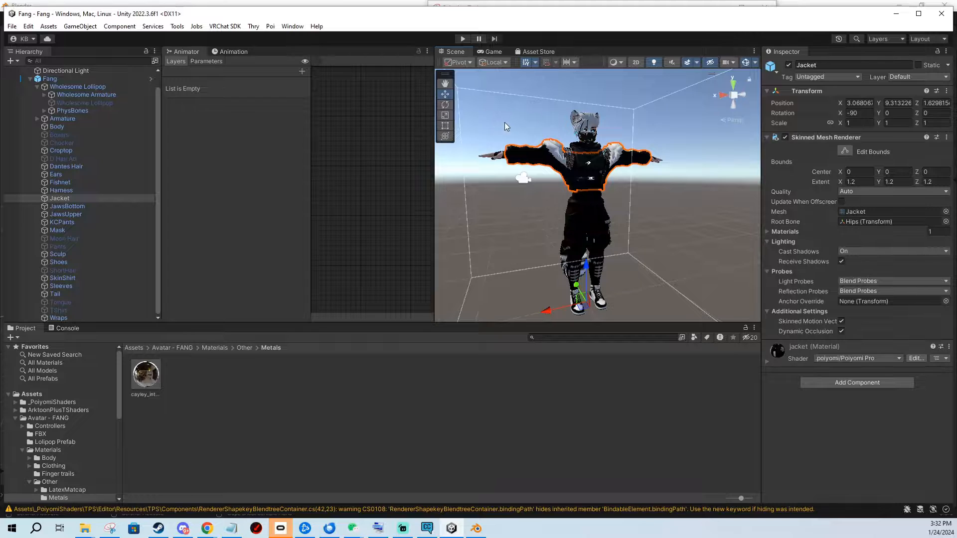
{"action": "left_click", "coordinate": [556, 159]}
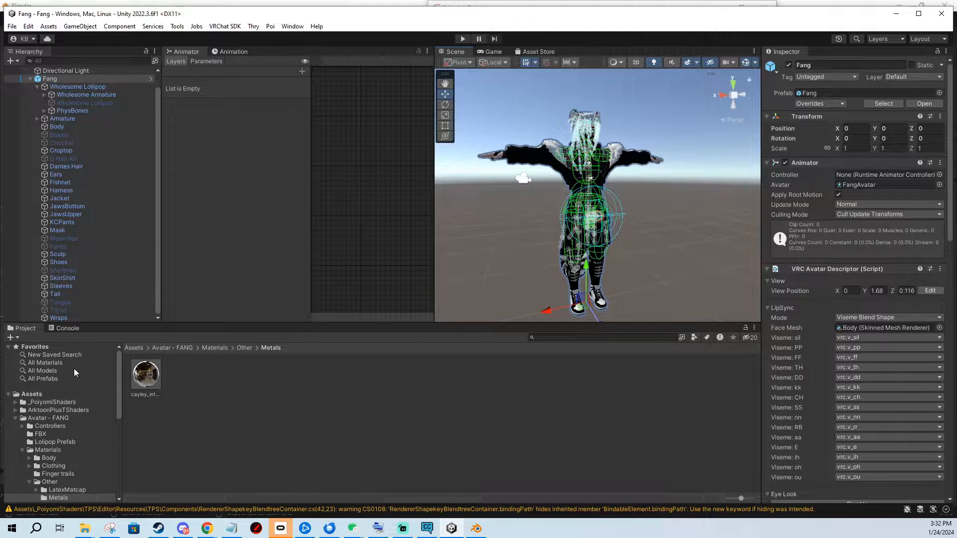
{"action": "left_click", "coordinate": [71, 78]}
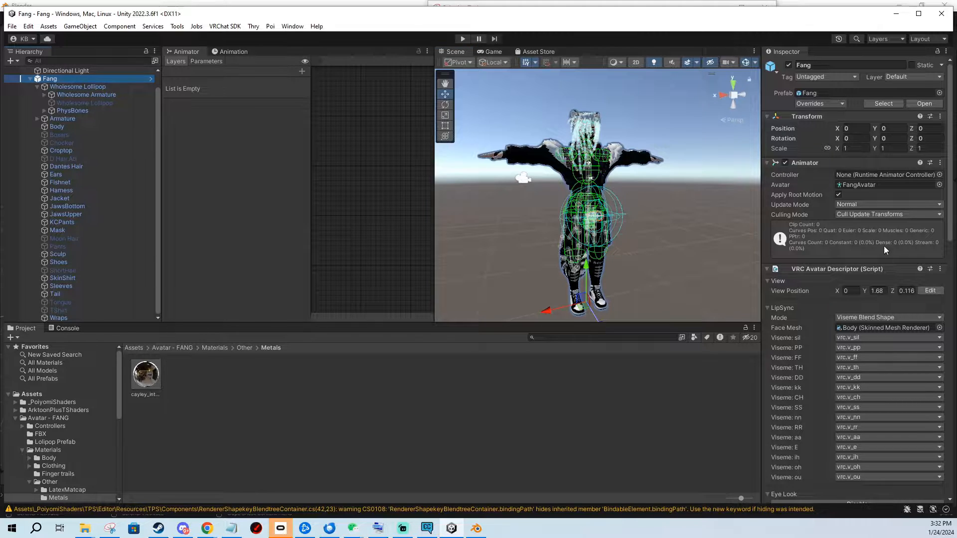
{"action": "scroll", "coordinate": [914, 274], "scroll_direction": "down", "scroll_amount": 10}
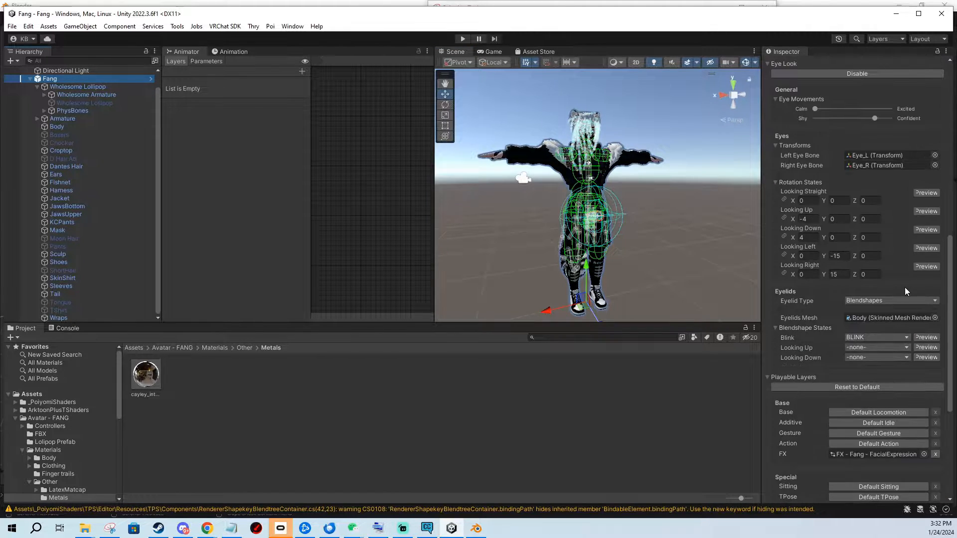
{"action": "scroll", "coordinate": [904, 291], "scroll_direction": "down", "scroll_amount": 5}
Open the VRChat SDK control panel and move its window aside.
{"action": "left_click", "coordinate": [225, 26]}
{"action": "left_click", "coordinate": [264, 53]}
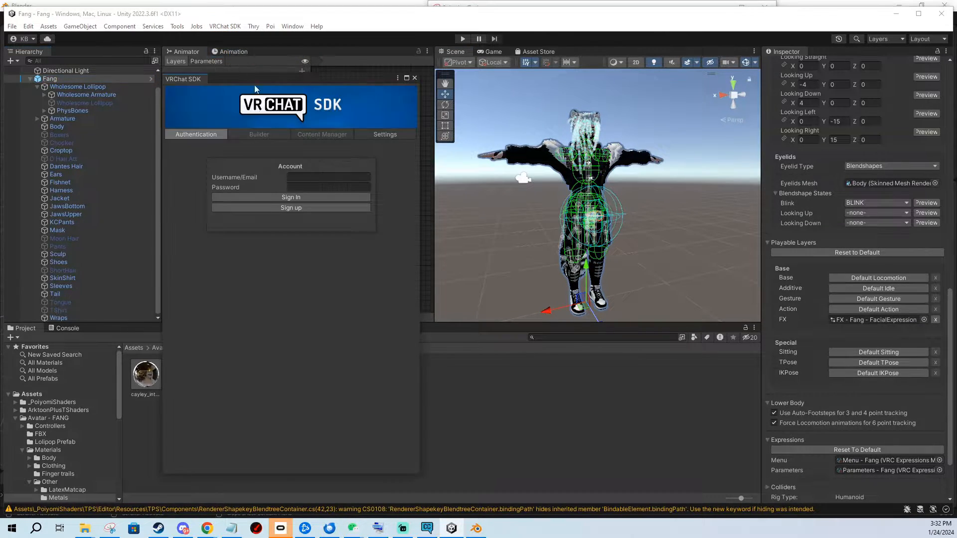
{"action": "left_click_drag", "start_coordinate": [287, 79], "coordinate": [0, 130]}
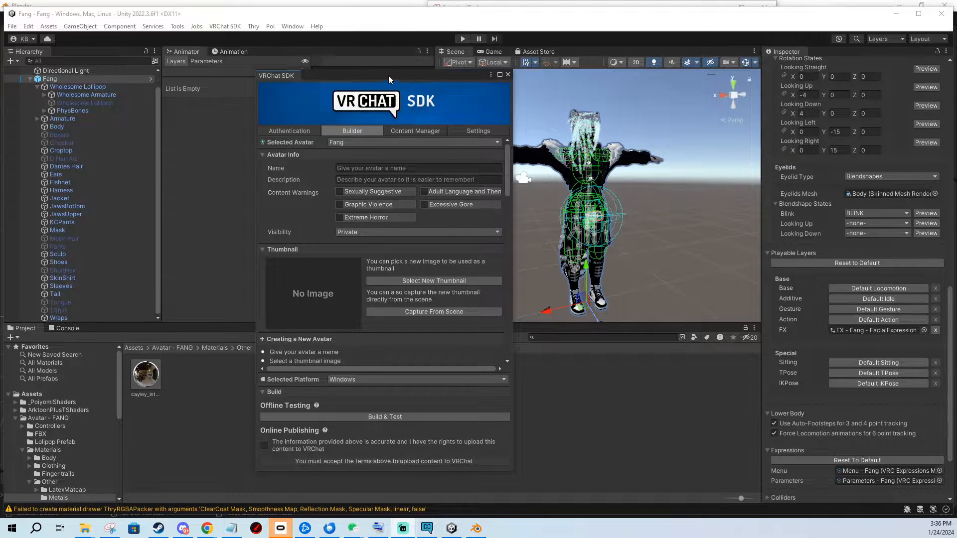
Name the avatar Fang in the VRChat SDK and run an offline Build & Test.
{"action": "left_click_drag", "start_coordinate": [388, 76], "coordinate": [369, 68]}
{"action": "left_click", "coordinate": [362, 164]}
{"action": "type", "text": "Fan"}
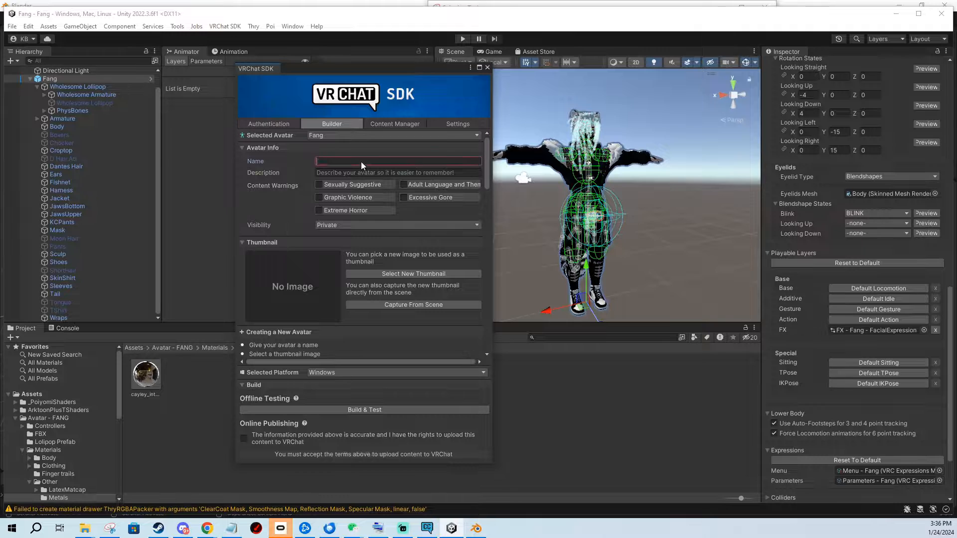
{"action": "type", "text": "g"}
{"action": "left_click", "coordinate": [363, 410]}
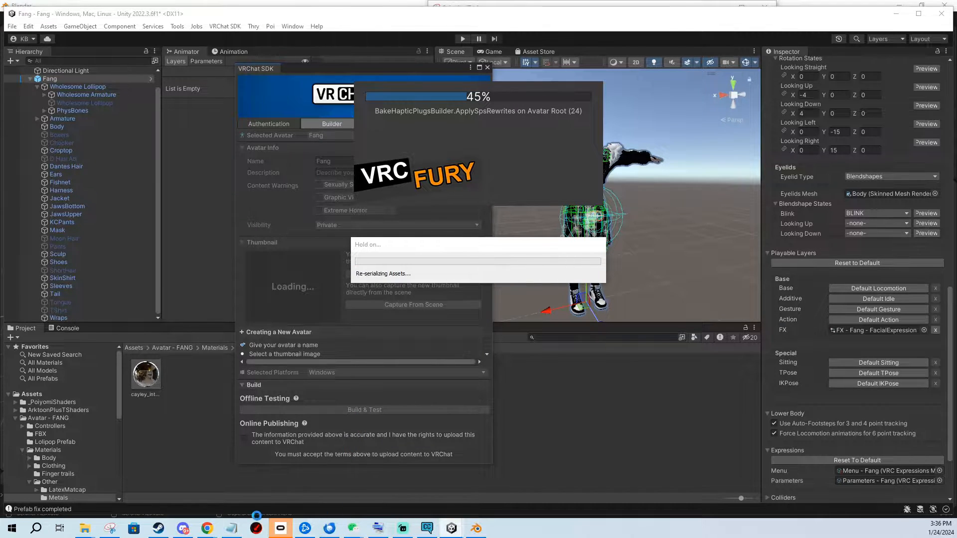
Switch to the AssetBundleStat page in Chrome and select the folder path given for avatar .vrca files.
{"action": "mouse_move", "coordinate": [329, 529]}
{"action": "mouse_move", "coordinate": [207, 528]}
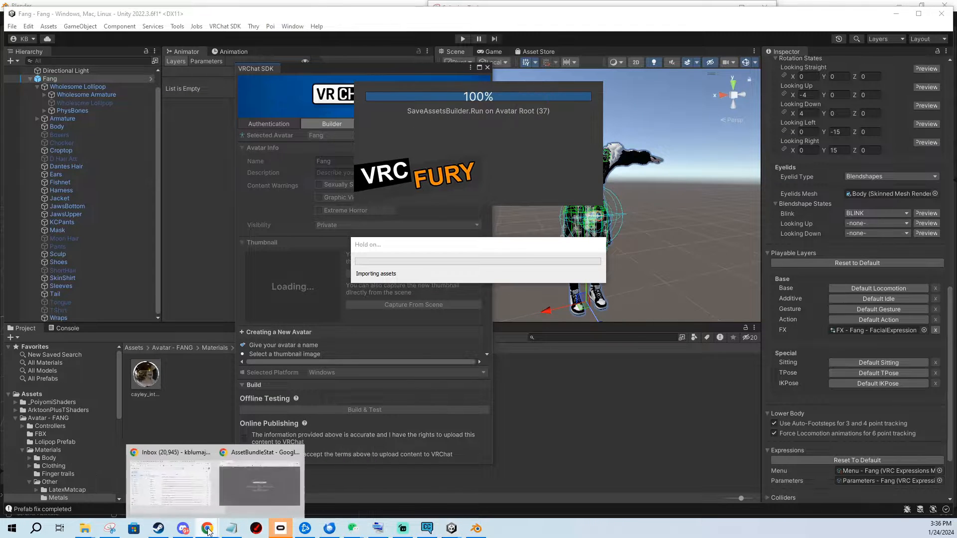
{"action": "left_click", "coordinate": [170, 481]}
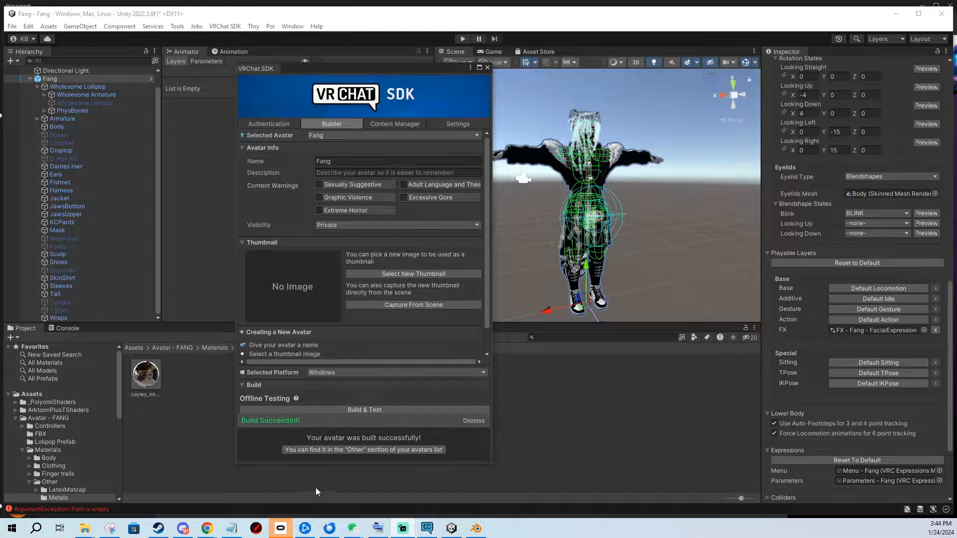
{"action": "left_click", "coordinate": [262, 486]}
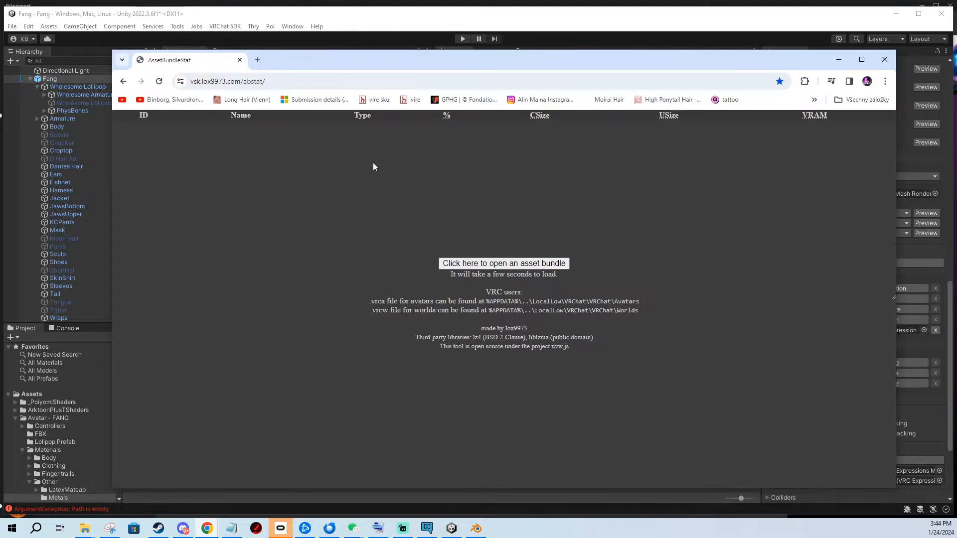
{"action": "left_click_drag", "start_coordinate": [306, 57], "coordinate": [291, 55]}
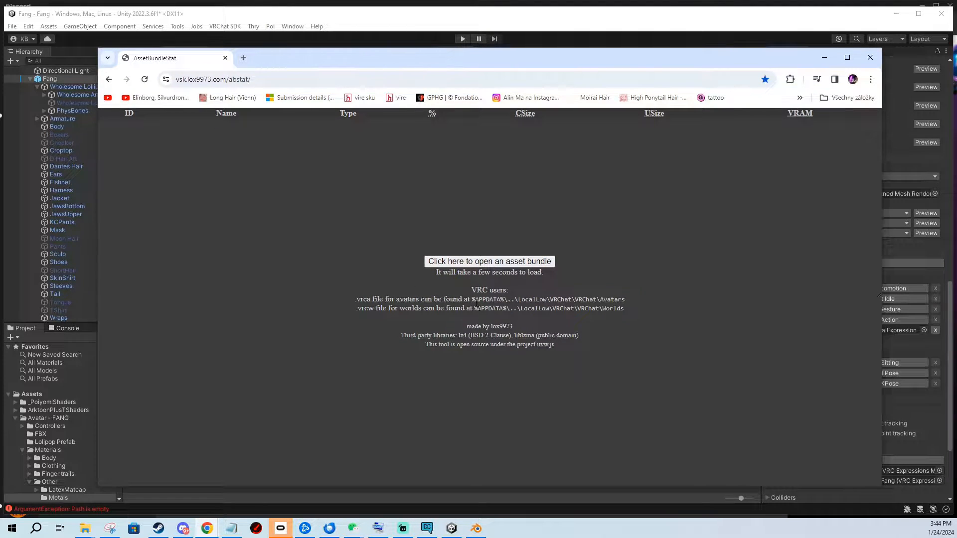
{"action": "left_click", "coordinate": [473, 300]}
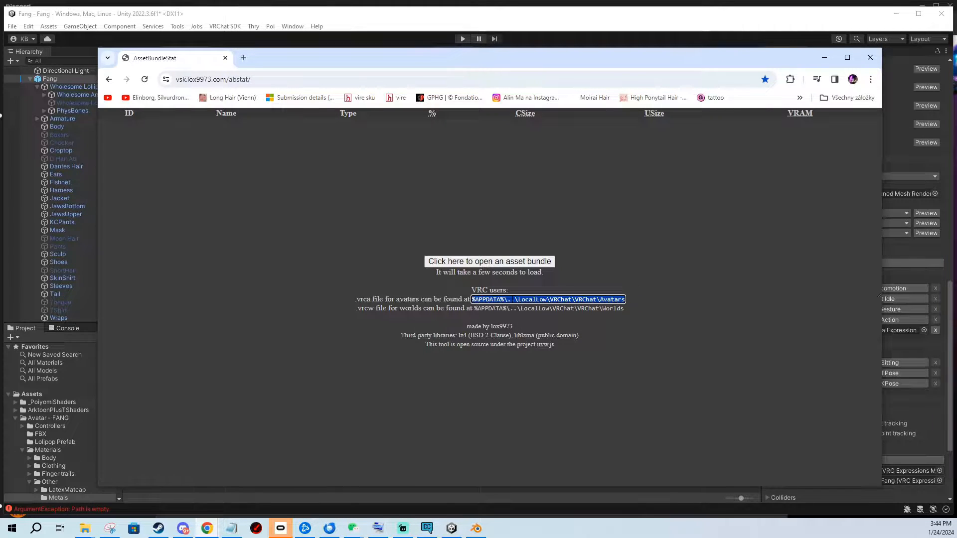
Load Fang.vrca from the local VRChat Avatars folder into AssetBundleStat.
{"action": "left_click", "coordinate": [490, 262]}
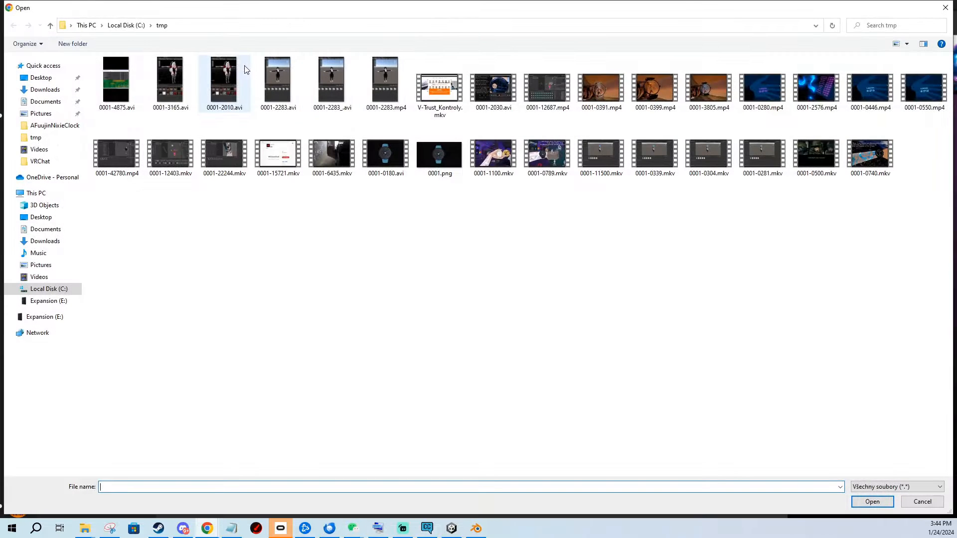
{"action": "left_click", "coordinate": [209, 26]}
{"action": "type", "text": "C:\\Users\\Karel Blumajer DXRACER\\AppData\\LocalLow\\VRChat\\VRChat\\Avatars"}
{"action": "key", "text": "Return"}
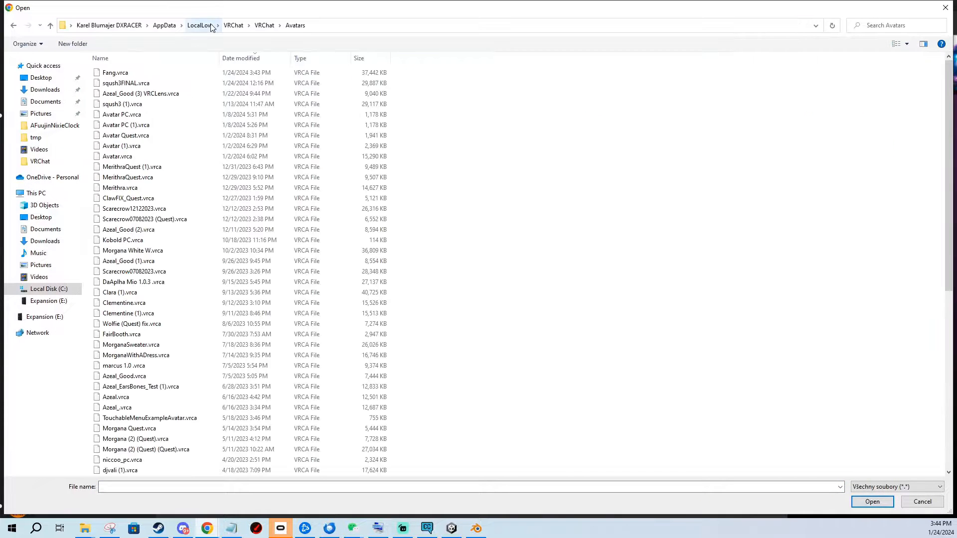
{"action": "left_click", "coordinate": [227, 73]}
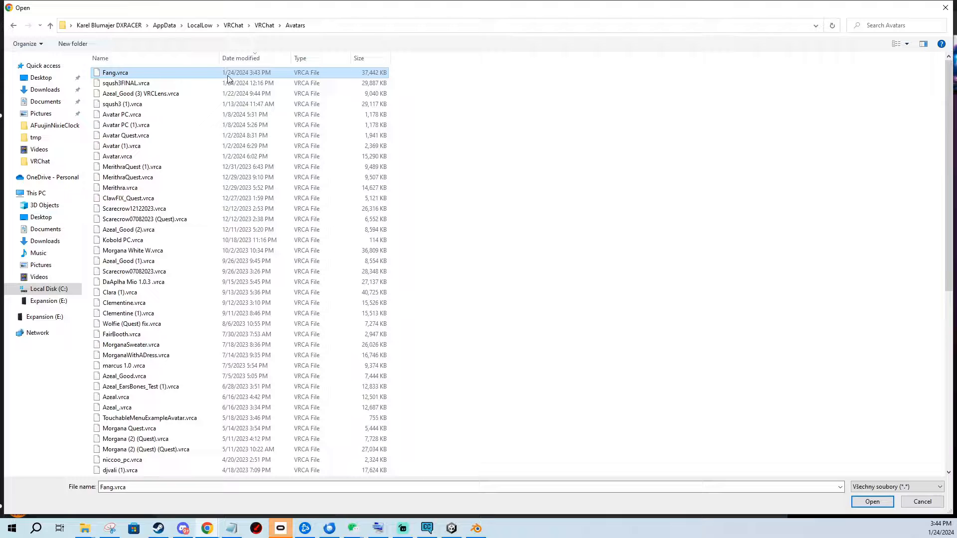
{"action": "double_click", "coordinate": [115, 73]}
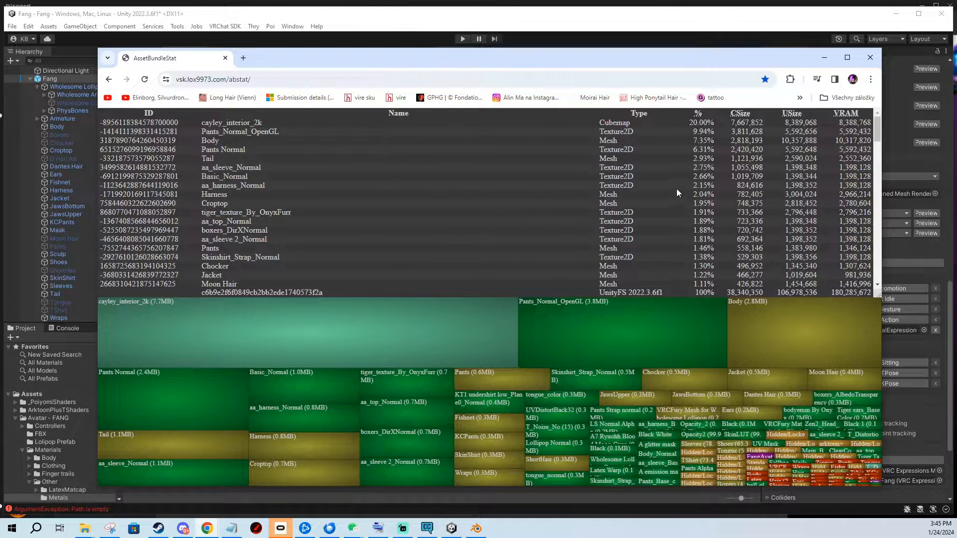
Examine the asset list for the types and sizes of the avatar's textures, meshes, materials and shaders.
{"action": "left_click", "coordinate": [617, 168]}
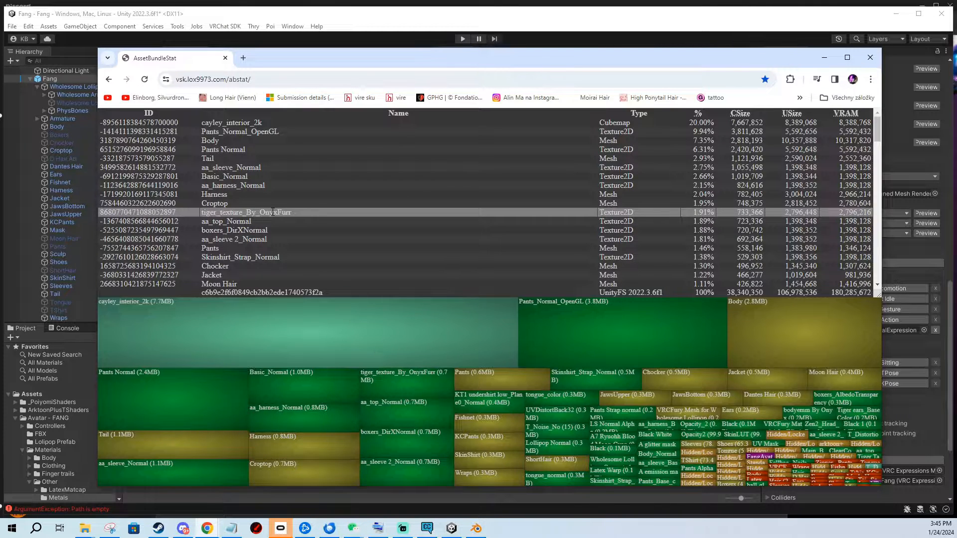
{"action": "scroll", "coordinate": [272, 211], "scroll_direction": "down", "scroll_amount": 1}
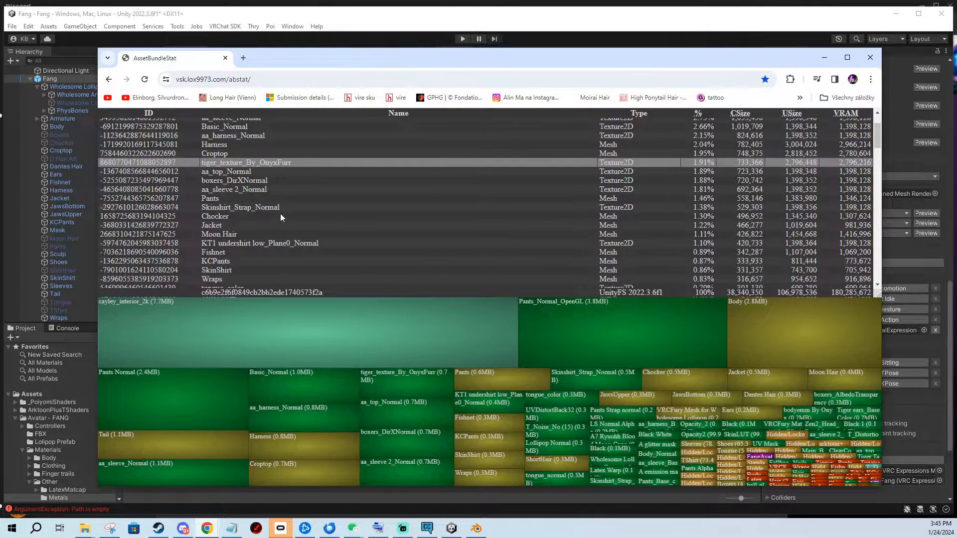
{"action": "scroll", "coordinate": [280, 214], "scroll_direction": "up", "scroll_amount": 1}
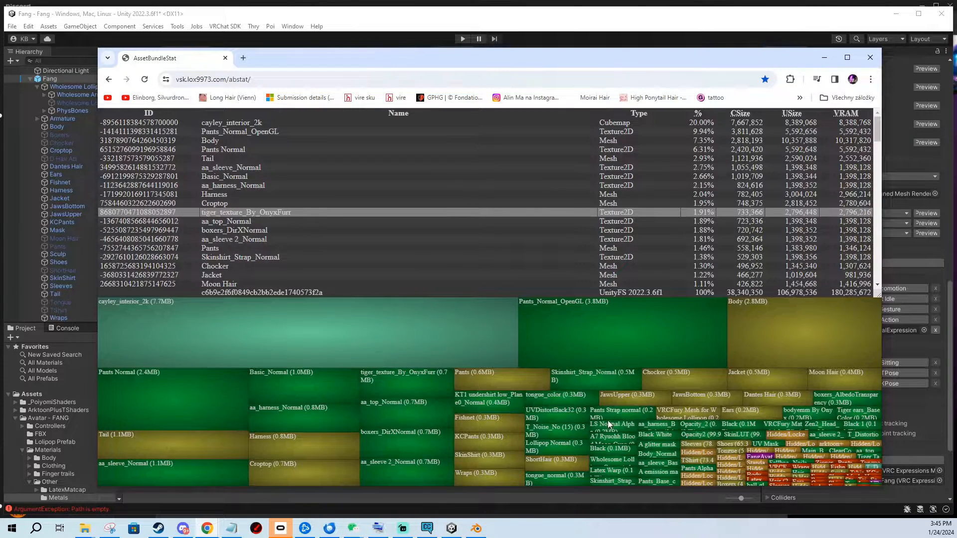
{"action": "scroll", "coordinate": [349, 194], "scroll_direction": "down", "scroll_amount": 15}
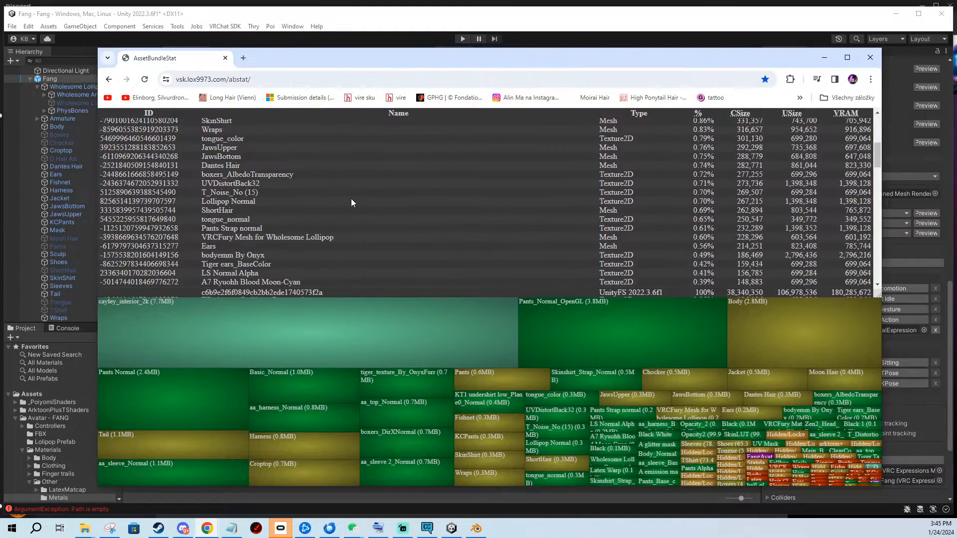
{"action": "scroll", "coordinate": [363, 194], "scroll_direction": "down", "scroll_amount": 5}
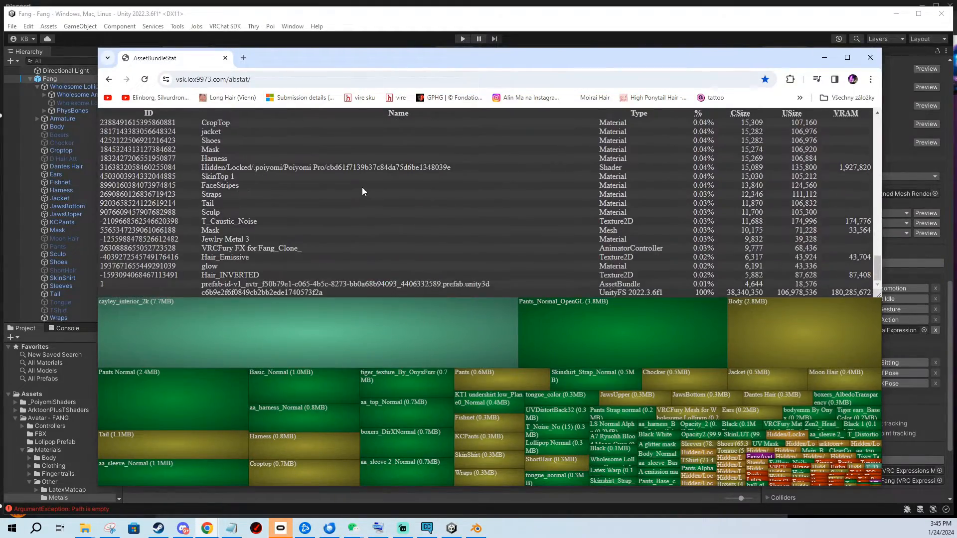
{"action": "scroll", "coordinate": [370, 190], "scroll_direction": "up", "scroll_amount": 10}
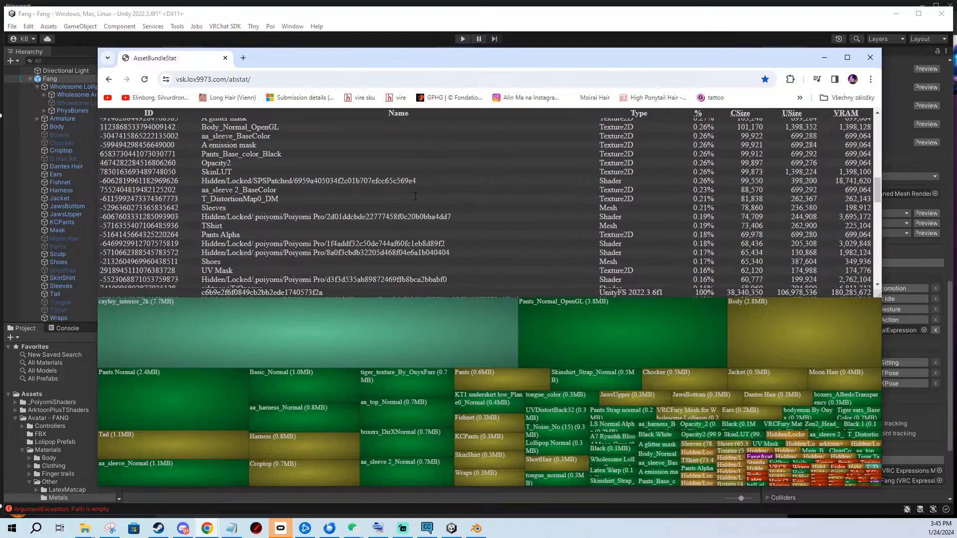
{"action": "scroll", "coordinate": [416, 197], "scroll_direction": "up", "scroll_amount": 5}
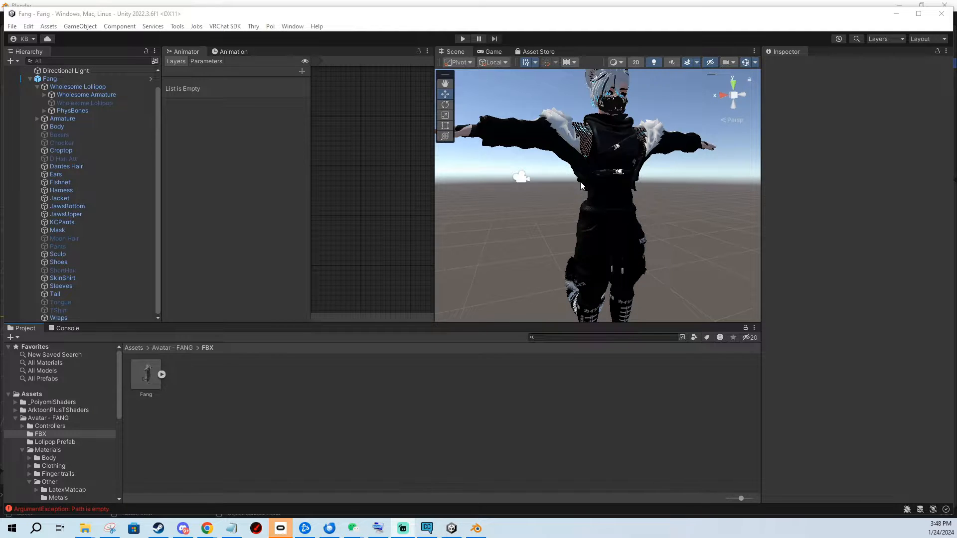
Switch to Blender and select the whole Fang model, with its armature and all meshes.
{"action": "right_click", "coordinate": [141, 370]}
{"action": "left_click", "coordinate": [179, 435]}
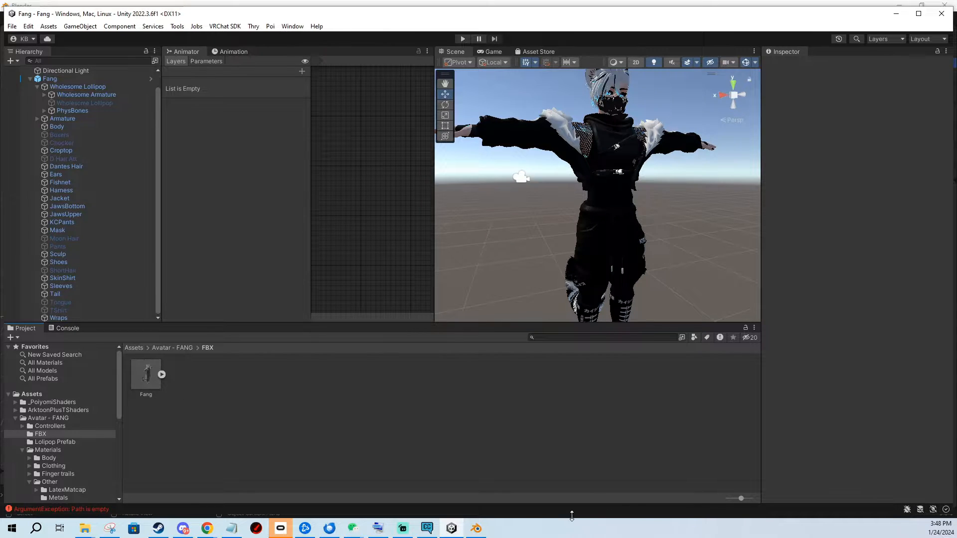
{"action": "left_click", "coordinate": [476, 530]}
{"action": "left_click_drag", "start_coordinate": [291, 123], "coordinate": [518, 324]}
{"action": "middle_click_drag", "start_coordinate": [399, 214], "coordinate": [462, 201]}
{"action": "scroll", "coordinate": [463, 201], "scroll_direction": "up", "scroll_amount": 5}
{"action": "middle_click_drag", "start_coordinate": [423, 130], "coordinate": [451, 237], "text": "shift"}
{"action": "scroll", "coordinate": [455, 237], "scroll_direction": "up", "scroll_amount": 3}
{"action": "middle_click_drag", "start_coordinate": [473, 238], "coordinate": [499, 266]}
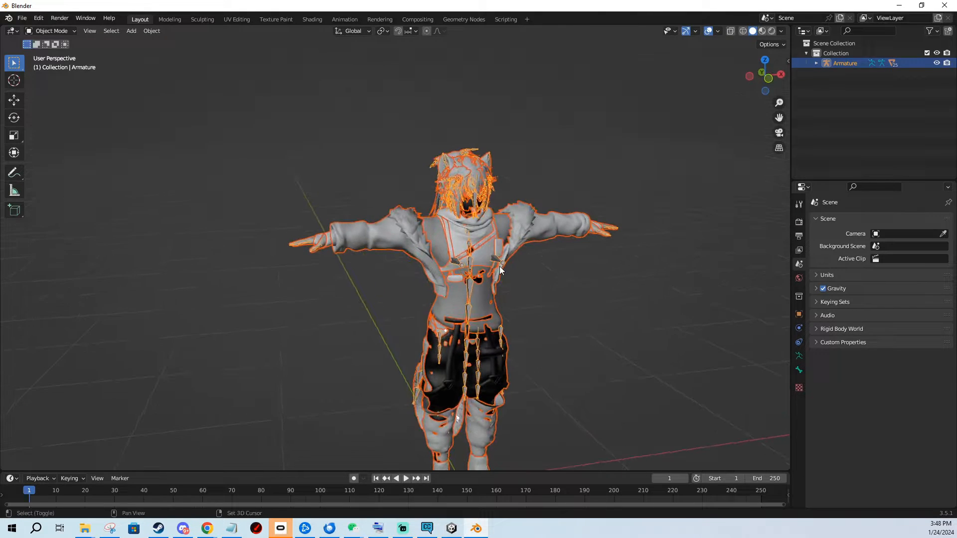
Examine the mesh density of the Jacket and the TShirt in Edit Mode.
{"action": "scroll", "coordinate": [499, 266], "scroll_direction": "up", "scroll_amount": 4}
{"action": "middle_click_drag", "start_coordinate": [466, 229], "coordinate": [369, 251]}
{"action": "left_click", "coordinate": [369, 251]}
{"action": "key", "text": "Tab"}
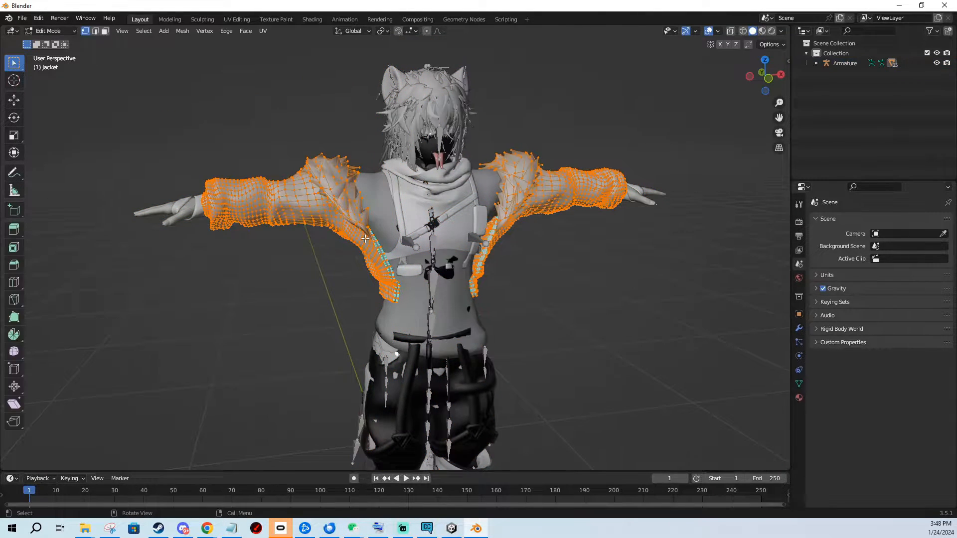
{"action": "key", "text": "Tab"}
{"action": "scroll", "coordinate": [378, 259], "scroll_direction": "up", "scroll_amount": 2}
{"action": "left_click", "coordinate": [435, 318]}
{"action": "key", "text": "Tab"}
{"action": "scroll", "coordinate": [435, 318], "scroll_direction": "down", "scroll_amount": 2}
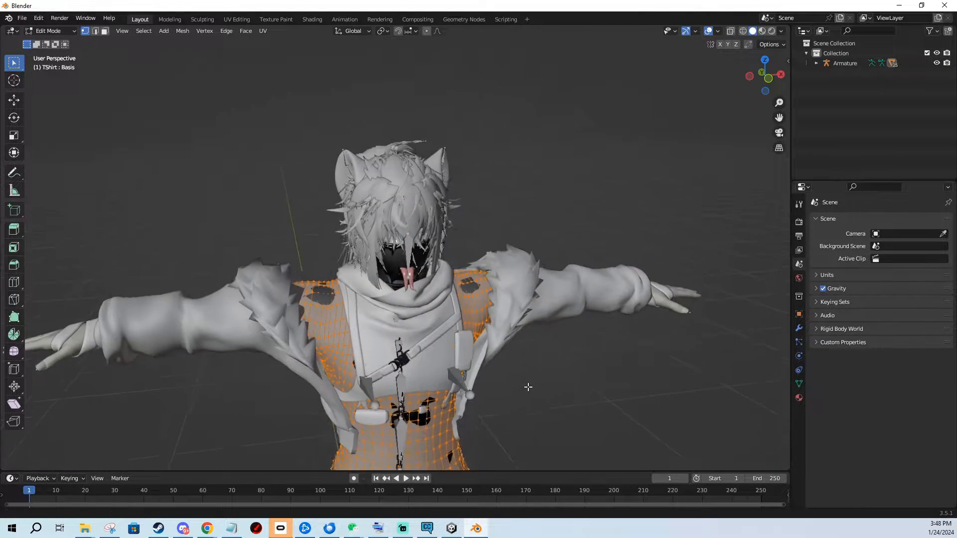
Examine the mesh density of the Harness, the scarf around the neck and the Mask in Edit Mode.
{"action": "key", "text": "Tab"}
{"action": "left_click", "coordinate": [433, 345]}
{"action": "key", "text": "Tab"}
{"action": "scroll", "coordinate": [466, 304], "scroll_direction": "up", "scroll_amount": 4}
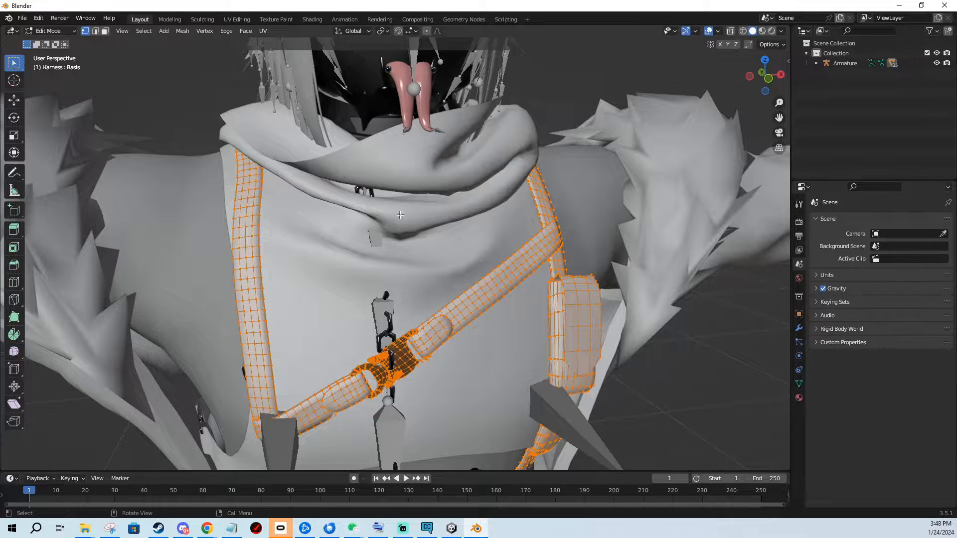
{"action": "key", "text": "Tab"}
{"action": "left_click", "coordinate": [410, 188]}
{"action": "key", "text": "Tab"}
{"action": "scroll", "coordinate": [410, 188], "scroll_direction": "down", "scroll_amount": 3}
{"action": "key", "text": "Tab"}
{"action": "left_click", "coordinate": [375, 152]}
{"action": "key", "text": "Tab"}
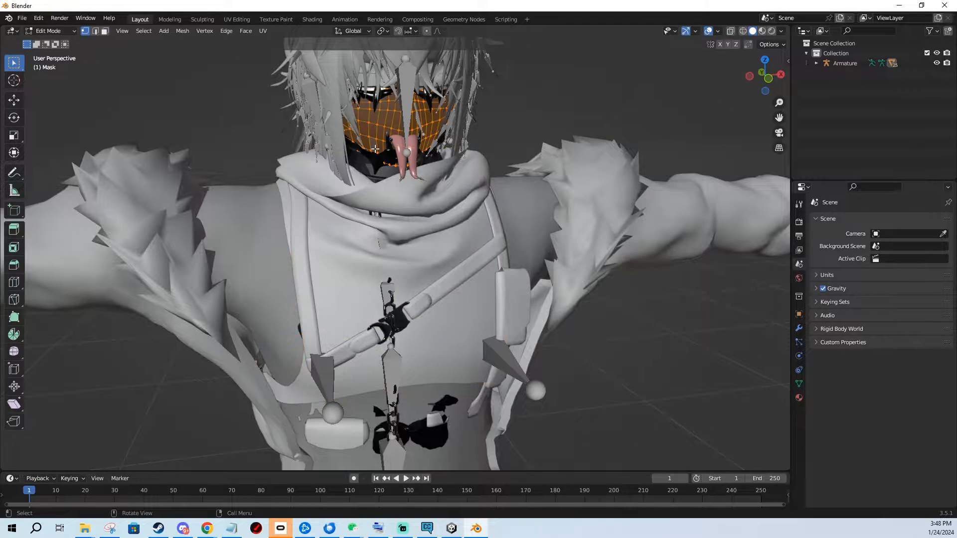
Examine the mesh density of JawsUpper and the hair in Edit Mode.
{"action": "middle_click_drag", "start_coordinate": [374, 151], "coordinate": [379, 195], "text": "shift"}
{"action": "key", "text": "Tab"}
{"action": "left_click", "coordinate": [385, 195]}
{"action": "key", "text": "Tab"}
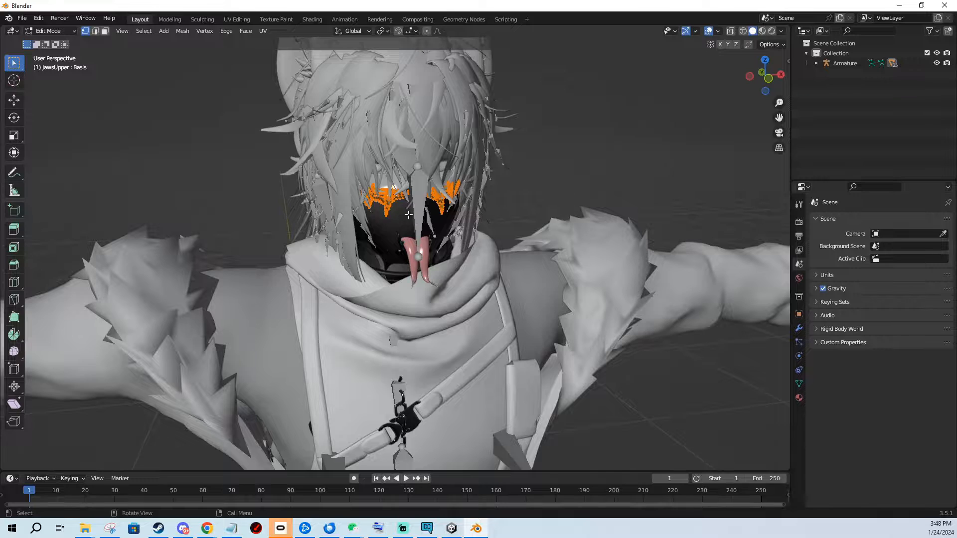
{"action": "key", "text": "Tab"}
{"action": "left_click", "coordinate": [429, 133]}
{"action": "key", "text": "Tab"}
{"action": "key", "text": "Tab"}
Examine the mesh density of KCPants and the leg pieces below them in Edit Mode.
{"action": "middle_click_drag", "start_coordinate": [495, 331], "coordinate": [379, 112], "text": "shift"}
{"action": "left_click", "coordinate": [373, 279]}
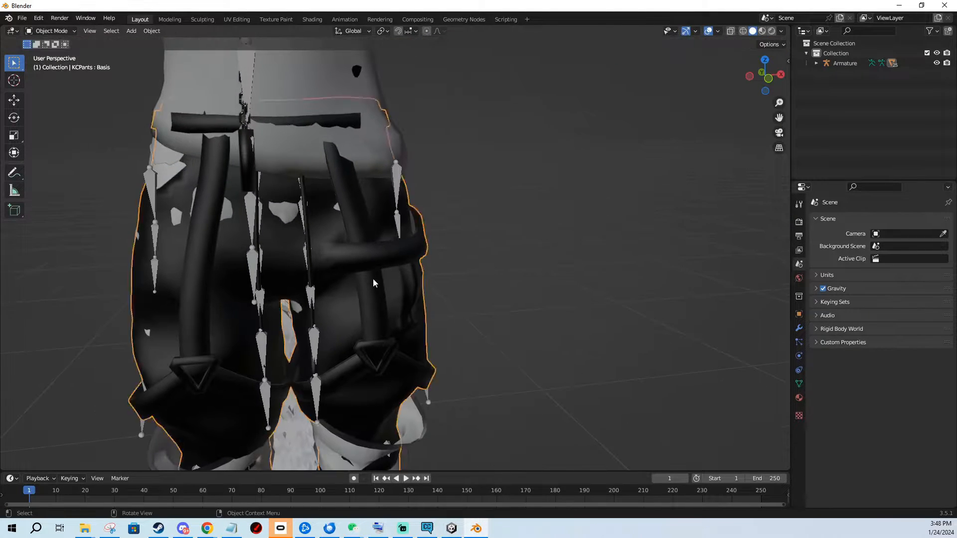
{"action": "key", "text": "Tab"}
{"action": "middle_click_drag", "start_coordinate": [373, 279], "coordinate": [411, 154], "text": "shift"}
{"action": "middle_click_drag", "start_coordinate": [293, 371], "coordinate": [331, 265], "text": "shift"}
{"action": "key", "text": "Tab"}
{"action": "key", "text": "Tab"}
{"action": "key", "text": "Tab"}
{"action": "left_click", "coordinate": [349, 369]}
{"action": "key", "text": "Tab"}
{"action": "key", "text": "Tab"}
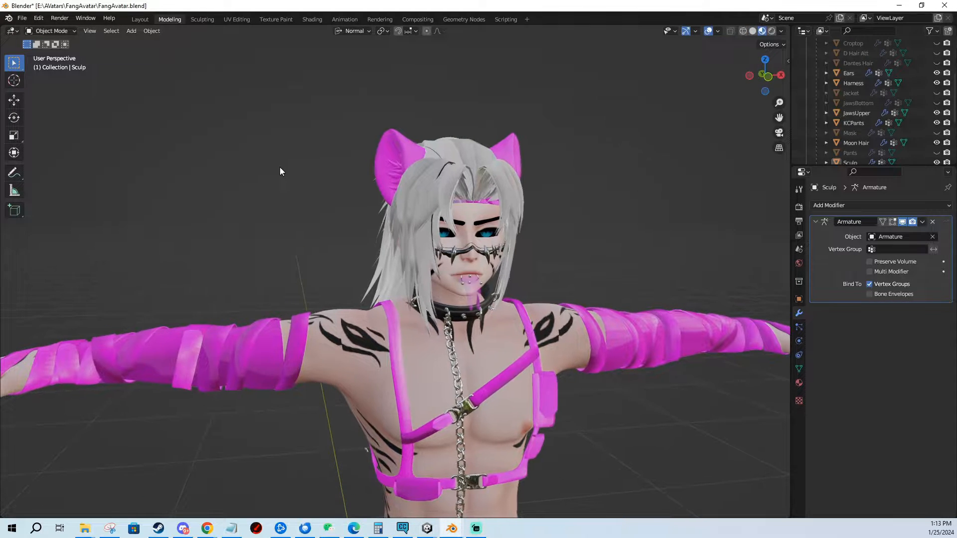
Check the Spacebar Action option in the keymap preferences and close the preferences.
{"action": "left_click", "coordinate": [38, 19]}
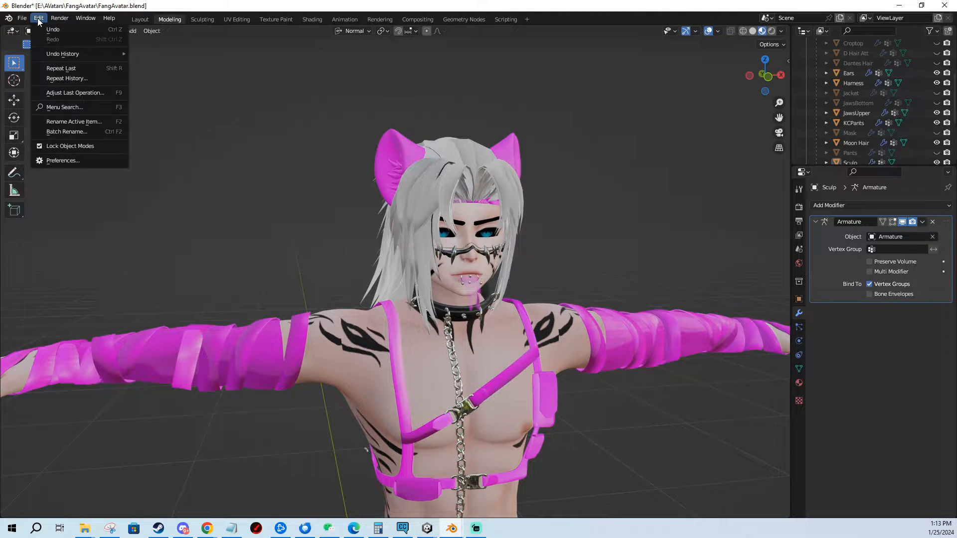
{"action": "left_click", "coordinate": [57, 160]}
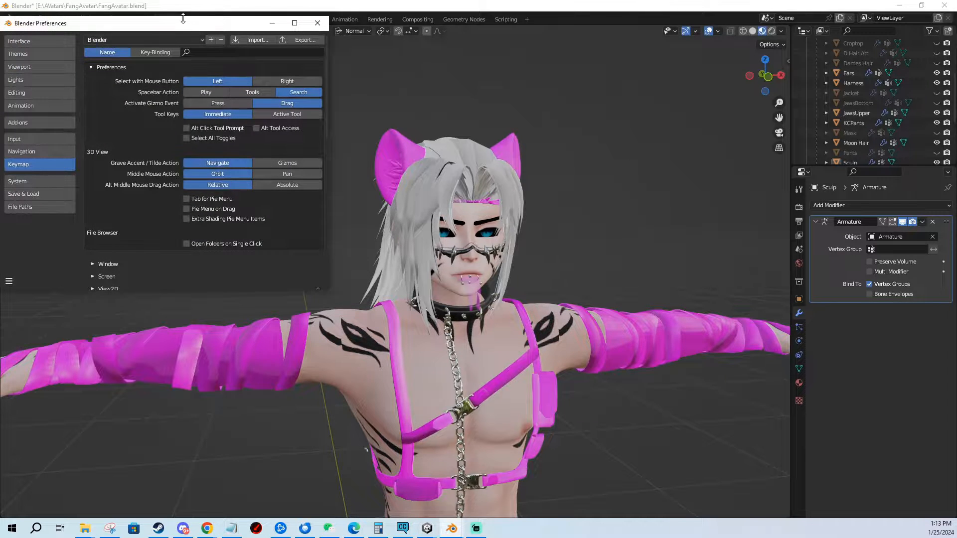
{"action": "left_click_drag", "start_coordinate": [185, 25], "coordinate": [222, 30]}
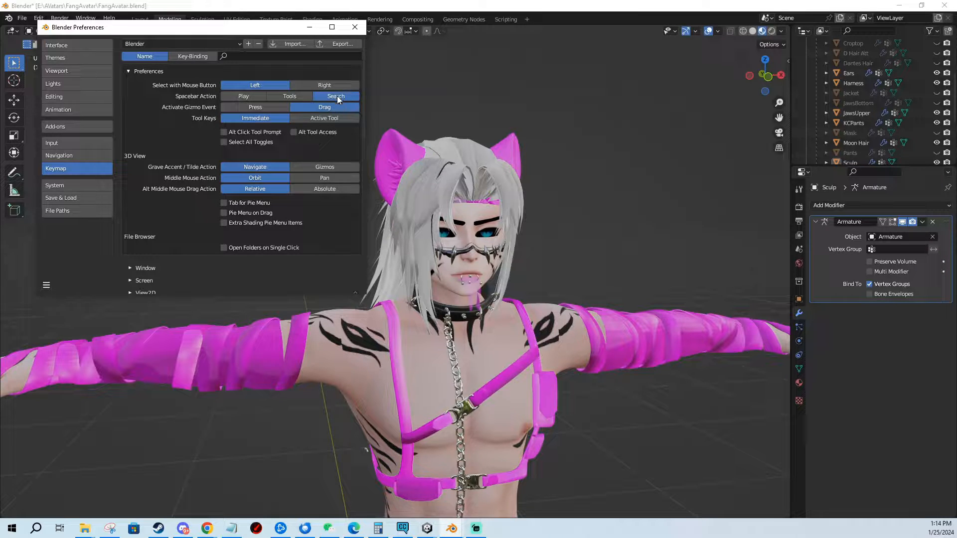
{"action": "left_click", "coordinate": [354, 27]}
Search the commands for "random", and replace the query with "de".
{"action": "key", "text": "space"}
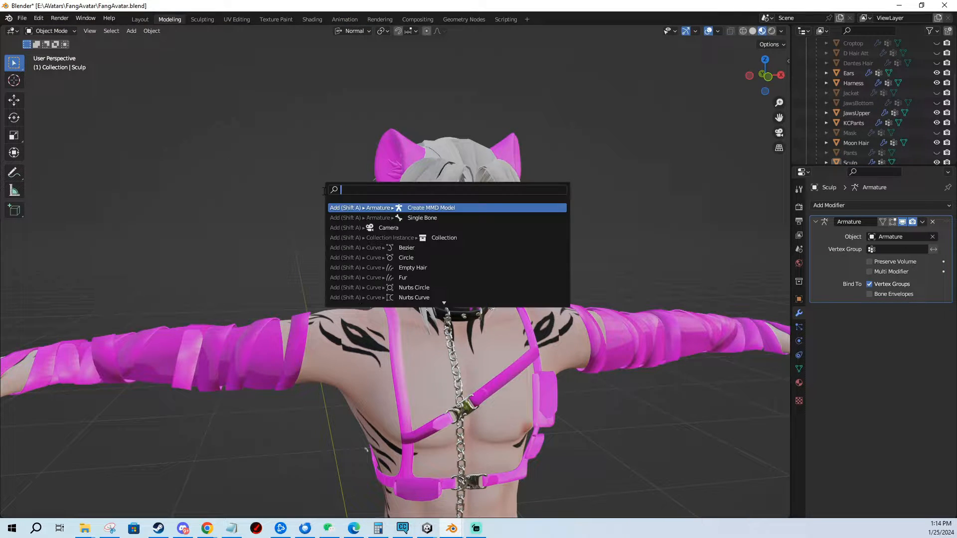
{"action": "type", "text": "random"}
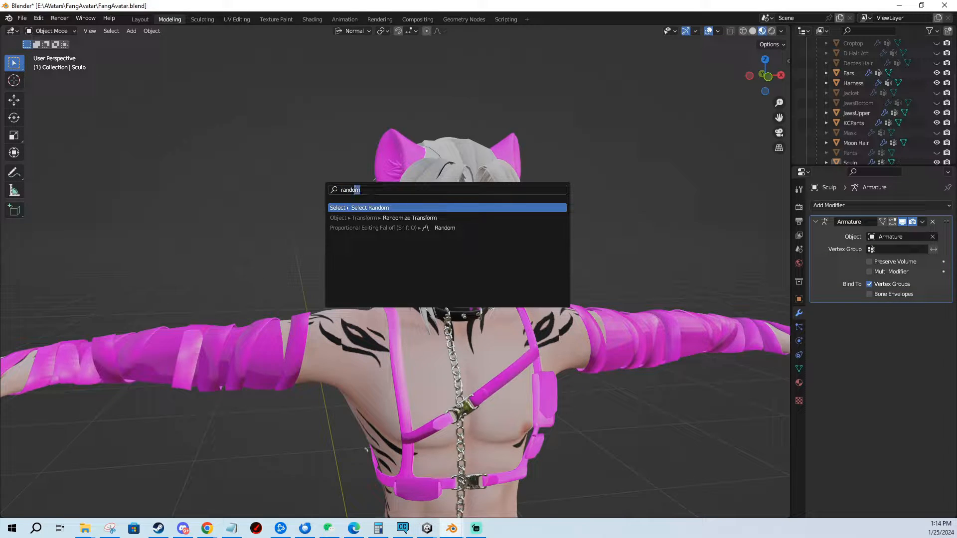
{"action": "left_click_drag", "start_coordinate": [354, 189], "coordinate": [326, 189]}
{"action": "type", "text": "de"}
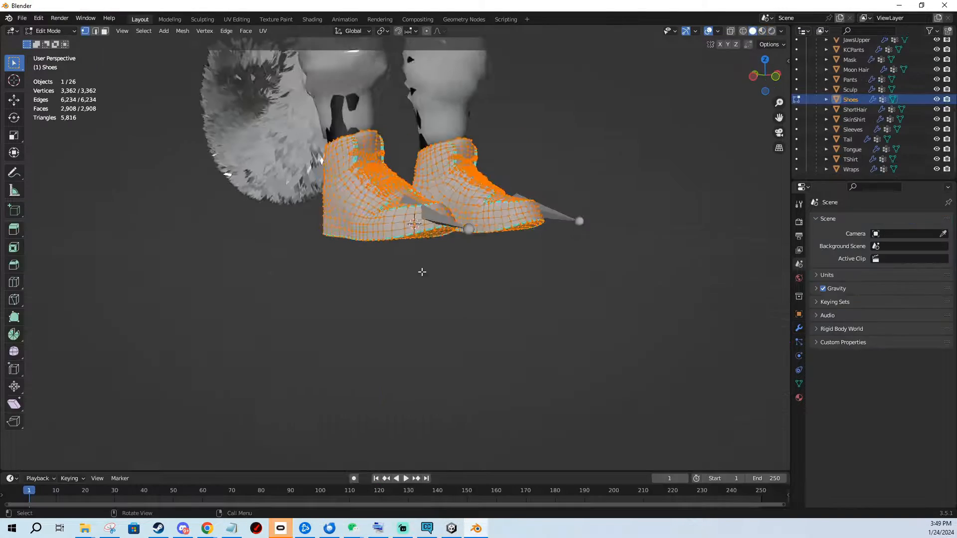
Dissolve the centre edge loop of the lace just below the small middle band on the avatar's right shoe and check the surface in Object Mode.
{"action": "scroll", "coordinate": [381, 198], "scroll_direction": "down", "scroll_amount": 4}
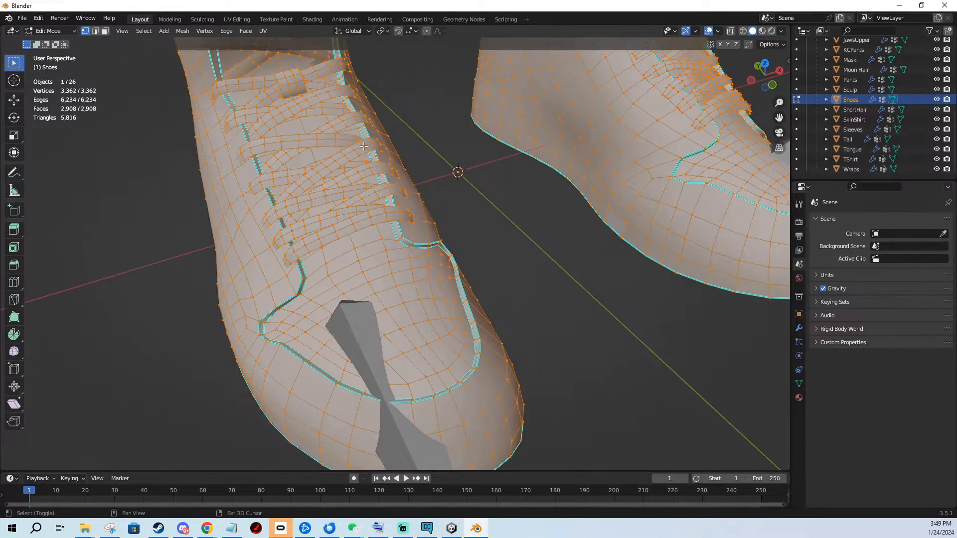
{"action": "scroll", "coordinate": [389, 192], "scroll_direction": "up", "scroll_amount": 2}
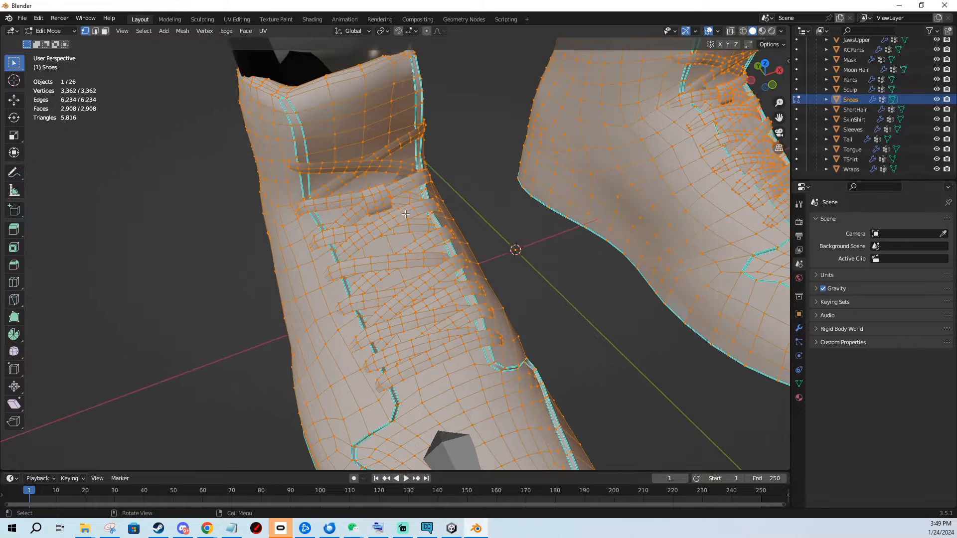
{"action": "left_click", "coordinate": [397, 217]}
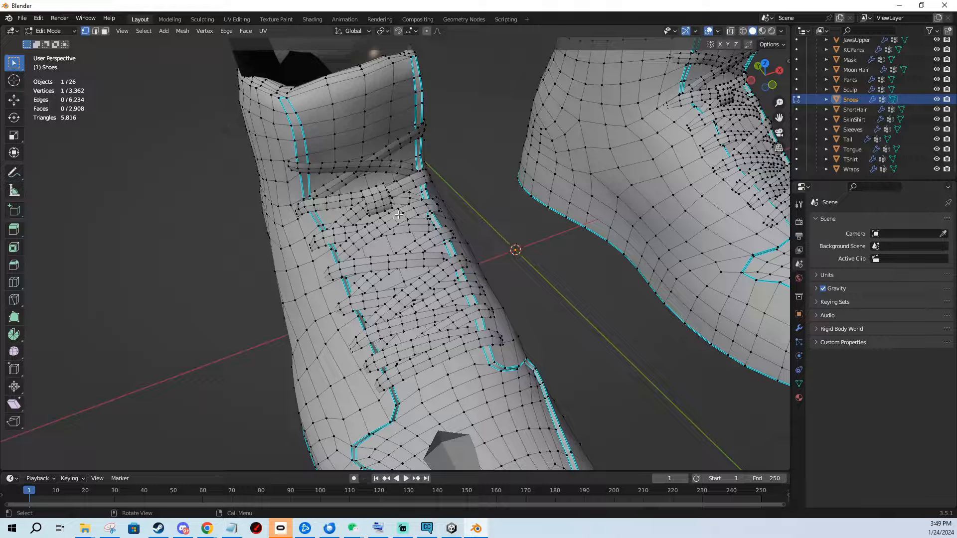
{"action": "middle_click_drag", "start_coordinate": [463, 154], "coordinate": [498, 166]}
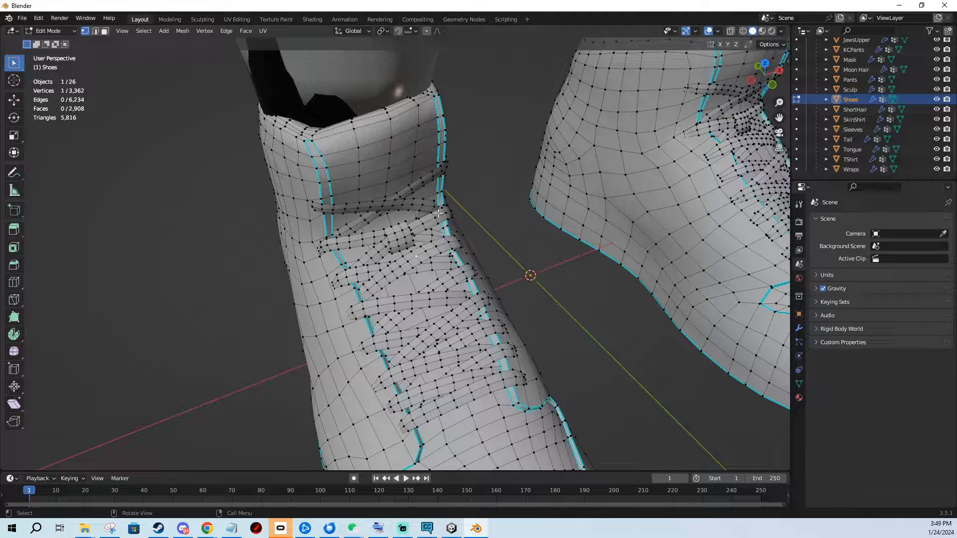
{"action": "left_click", "coordinate": [420, 254], "text": "alt"}
{"action": "middle_click_drag", "start_coordinate": [543, 250], "coordinate": [504, 260]}
{"action": "middle_click_drag", "start_coordinate": [325, 246], "coordinate": [438, 228], "text": "shift"}
{"action": "scroll", "coordinate": [437, 228], "scroll_direction": "up", "scroll_amount": 3}
{"action": "scroll", "coordinate": [438, 228], "scroll_direction": "up", "scroll_amount": 2}
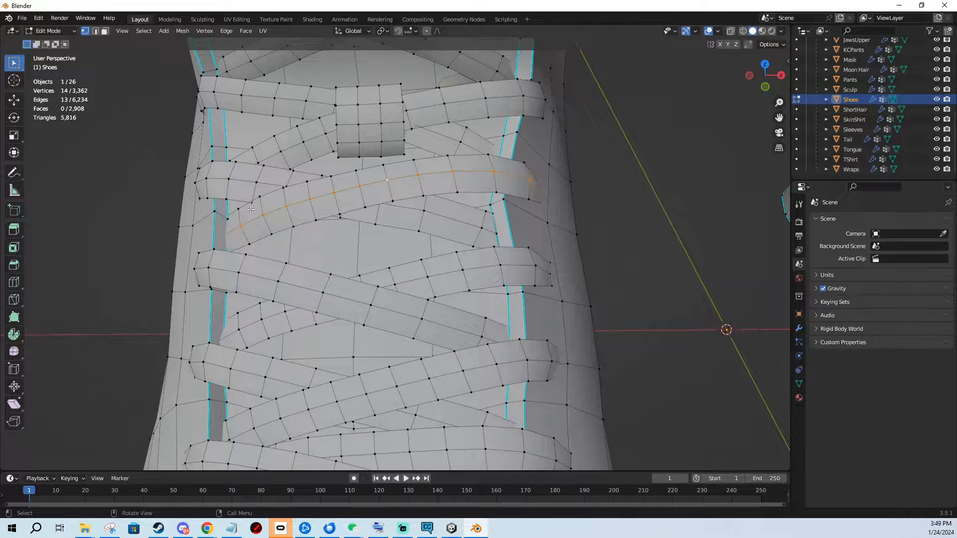
{"action": "key", "text": "F3"}
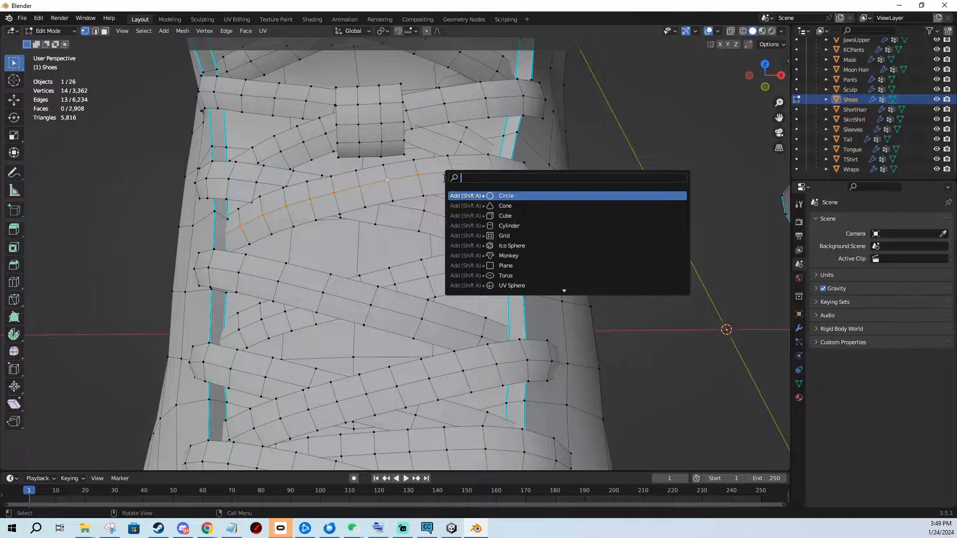
{"action": "type", "text": "edge diss"}
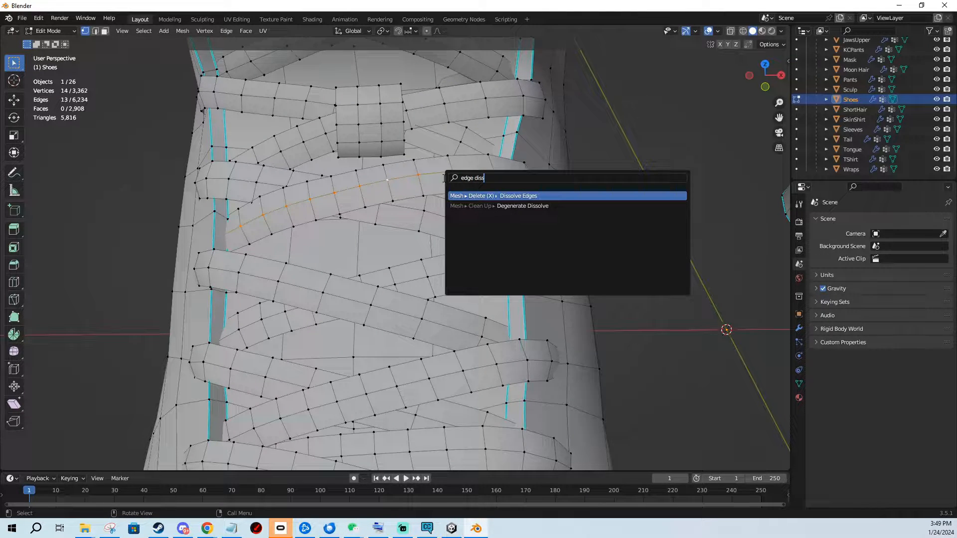
{"action": "key", "text": "Return"}
{"action": "key", "text": "Tab"}
{"action": "middle_click_drag", "start_coordinate": [443, 178], "coordinate": [450, 242]}
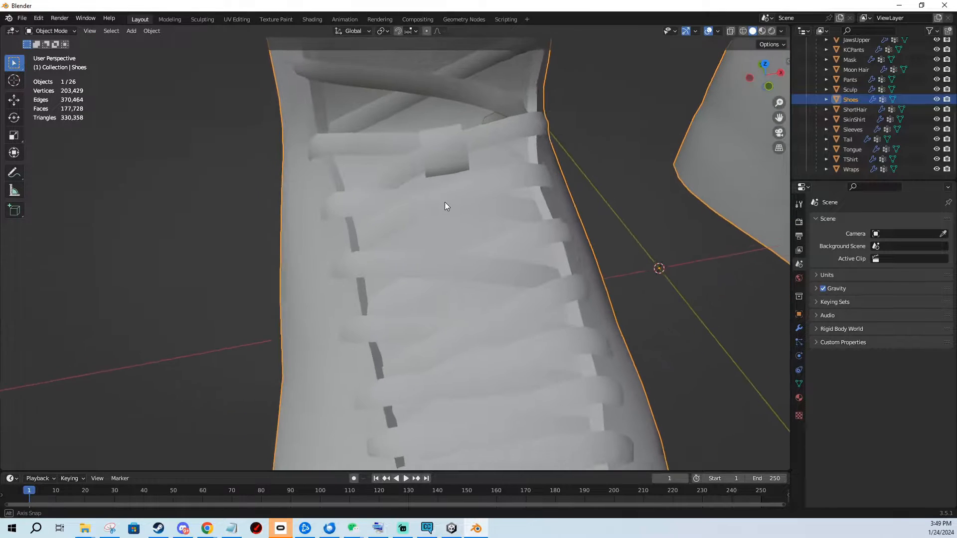
In Edit Mode, dissolve the centre edge loops of all the lower laces on the avatar's right shoe.
{"action": "key", "text": "Tab"}
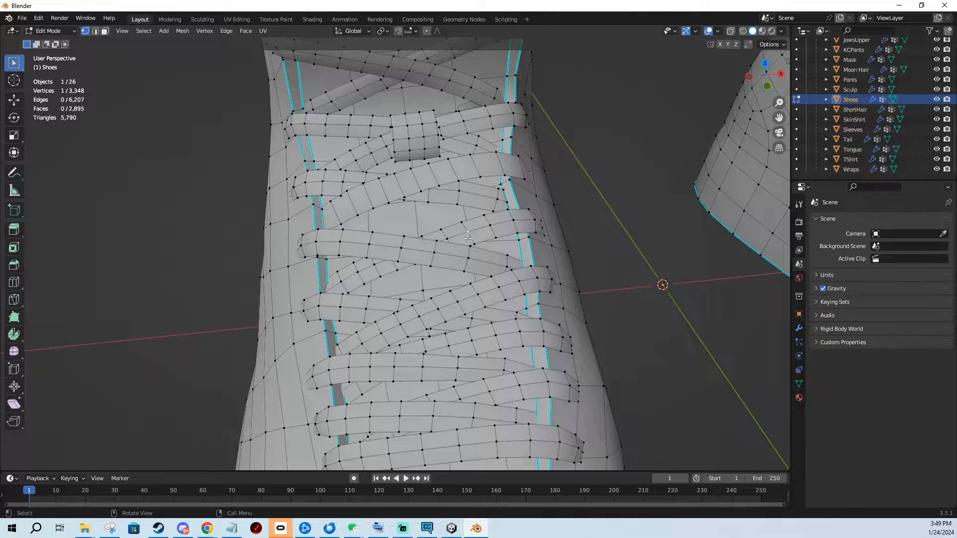
{"action": "left_click", "coordinate": [445, 253], "text": "alt"}
{"action": "middle_click_drag", "start_coordinate": [446, 253], "coordinate": [453, 220]}
{"action": "left_click", "coordinate": [350, 256], "text": "alt+shift"}
{"action": "left_click", "coordinate": [452, 284], "text": "alt+shift"}
{"action": "left_click", "coordinate": [407, 243], "text": "alt+shift"}
{"action": "left_click", "coordinate": [484, 264], "text": "alt+shift"}
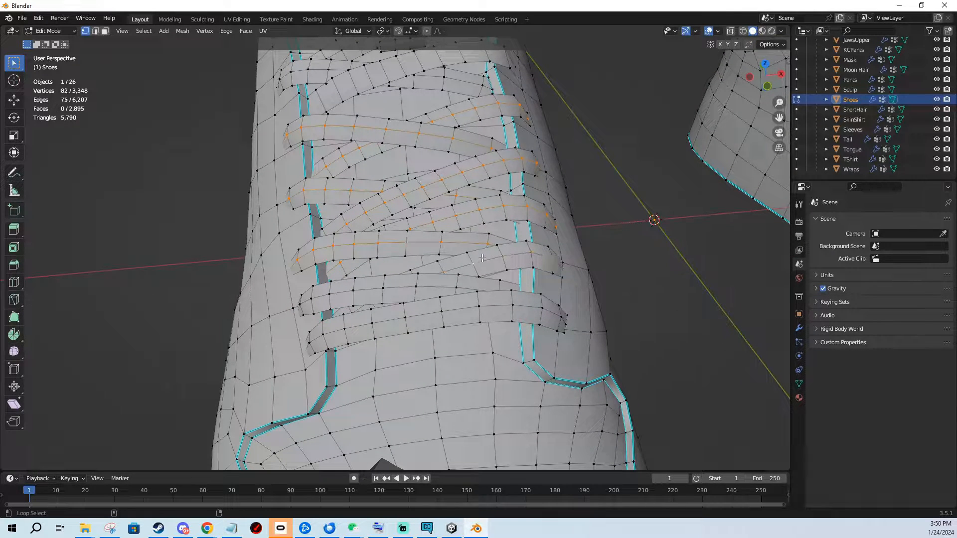
{"action": "left_click", "coordinate": [462, 309], "text": "alt+shift"}
{"action": "key", "text": "F3"}
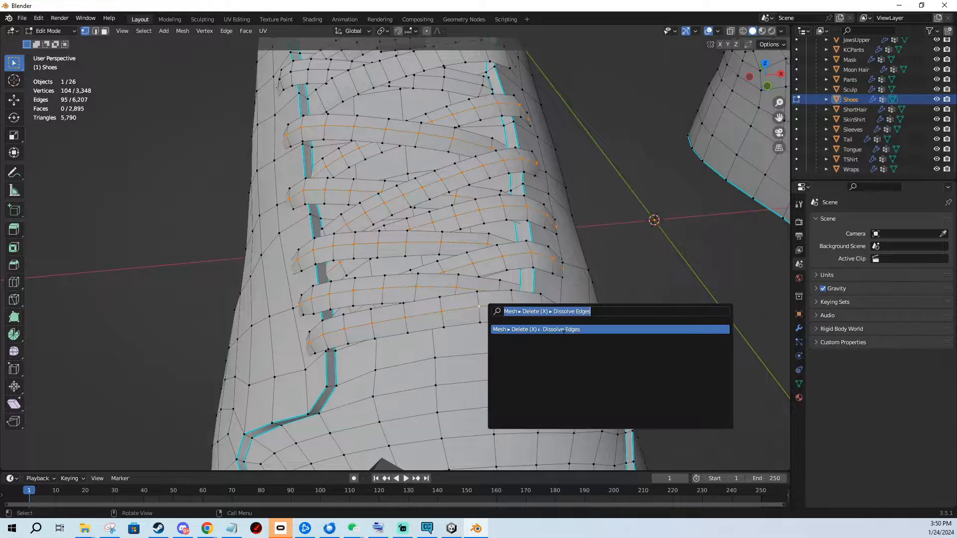
{"action": "left_click", "coordinate": [561, 327]}
Dissolve the centre edge loops of the crossing upper laces and the laces beside the middle band on the same shoe.
{"action": "middle_click_drag", "start_coordinate": [464, 189], "coordinate": [473, 304], "text": "shift"}
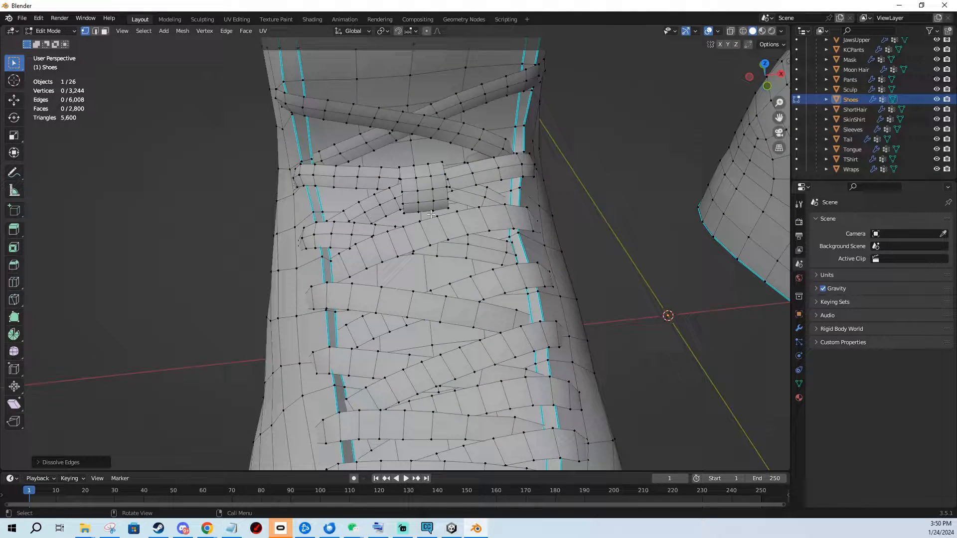
{"action": "left_click", "coordinate": [467, 175], "text": "alt"}
{"action": "left_click", "coordinate": [451, 132], "text": "alt+shift"}
{"action": "left_click", "coordinate": [468, 101], "text": "alt+shift"}
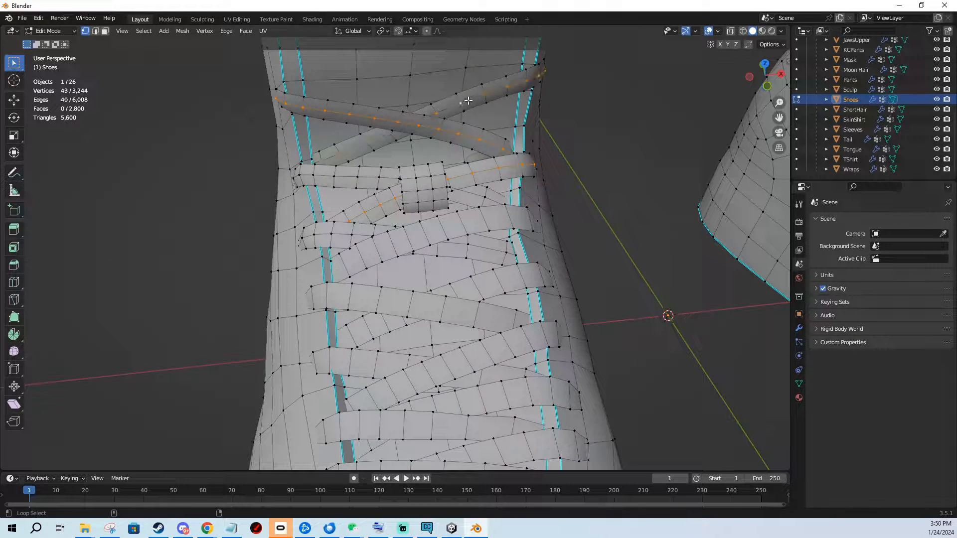
{"action": "key", "text": "F3"}
{"action": "key", "text": "Return"}
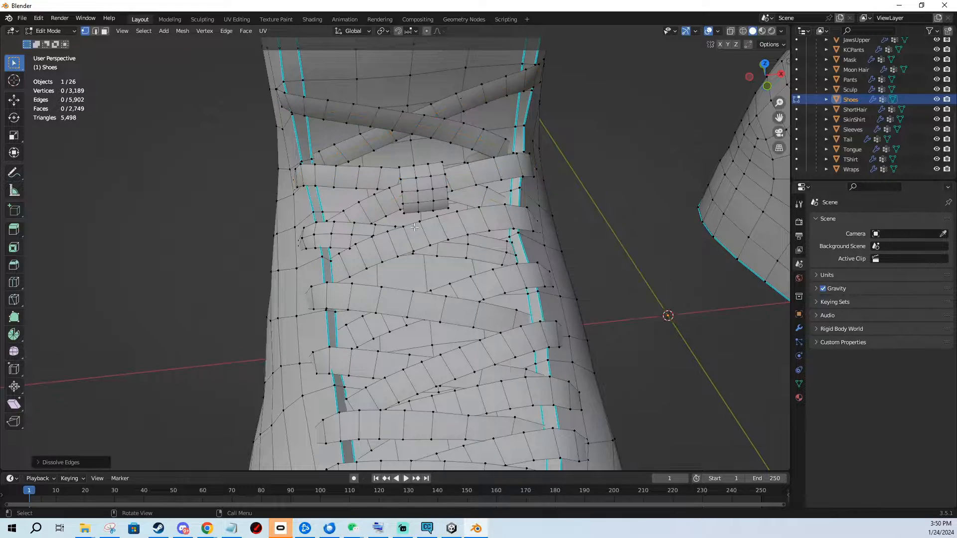
Dissolve the centre edge loops of the remaining lace sections just below the middle band.
{"action": "left_click", "coordinate": [346, 233], "text": "alt"}
{"action": "left_click", "coordinate": [491, 249], "text": "alt+shift"}
{"action": "key", "text": "F3"}
{"action": "key", "text": "Return"}
Select the centre edge loops of the laces on the avatar's left shoe, from the crossing upper laces to the lowest one.
{"action": "scroll", "coordinate": [543, 269], "scroll_direction": "down", "scroll_amount": 5}
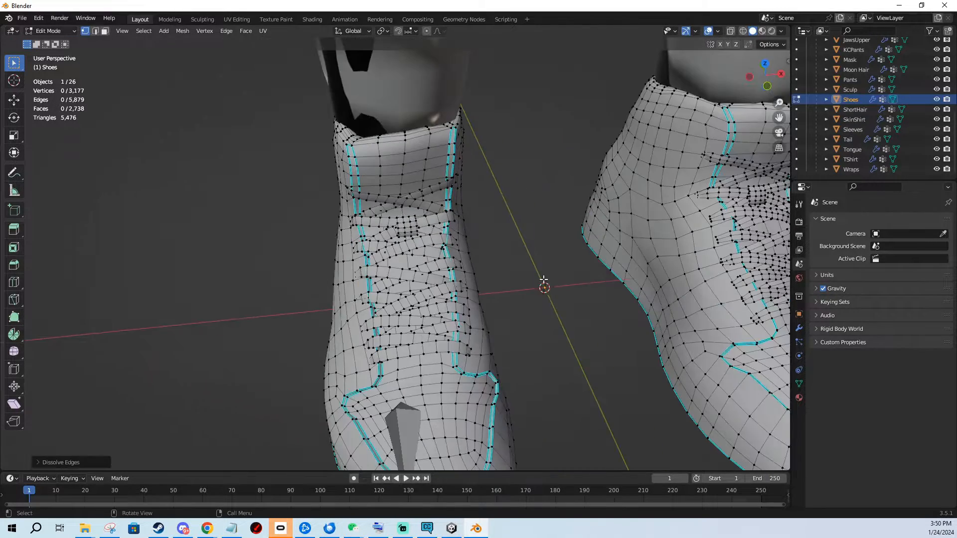
{"action": "middle_click_drag", "start_coordinate": [633, 257], "coordinate": [340, 271], "text": "shift"}
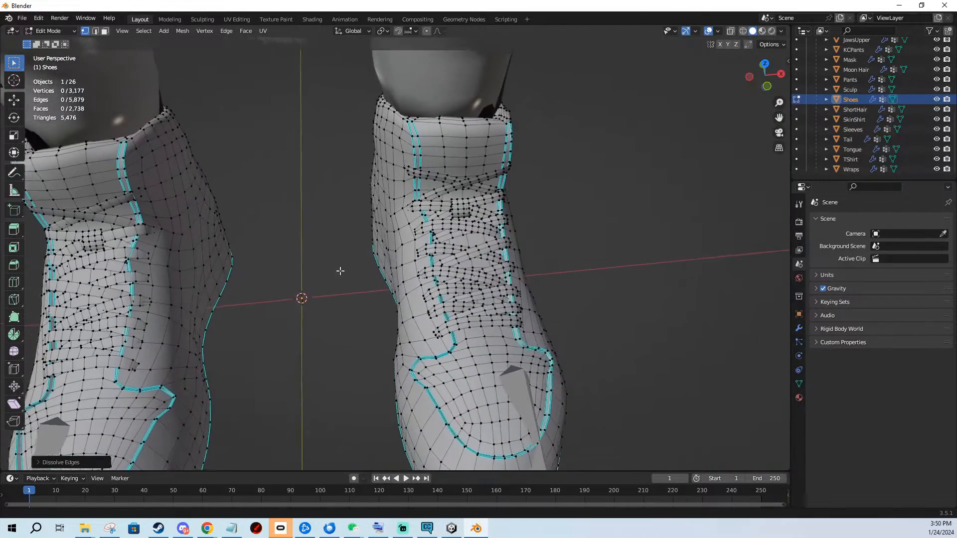
{"action": "scroll", "coordinate": [416, 246], "scroll_direction": "up", "scroll_amount": 3}
{"action": "middle_click_drag", "start_coordinate": [486, 210], "coordinate": [444, 220], "text": "shift"}
{"action": "left_click", "coordinate": [441, 205], "text": "alt"}
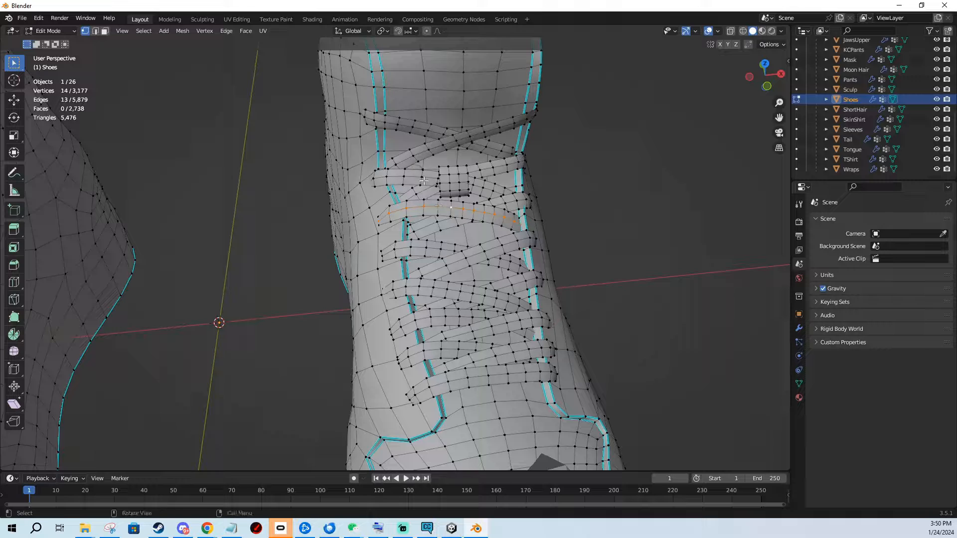
{"action": "left_click", "coordinate": [427, 177], "text": "alt+shift"}
{"action": "left_click", "coordinate": [434, 149], "text": "alt+shift"}
{"action": "left_click", "coordinate": [436, 133], "text": "alt+shift"}
{"action": "left_click", "coordinate": [435, 249], "text": "alt+shift"}
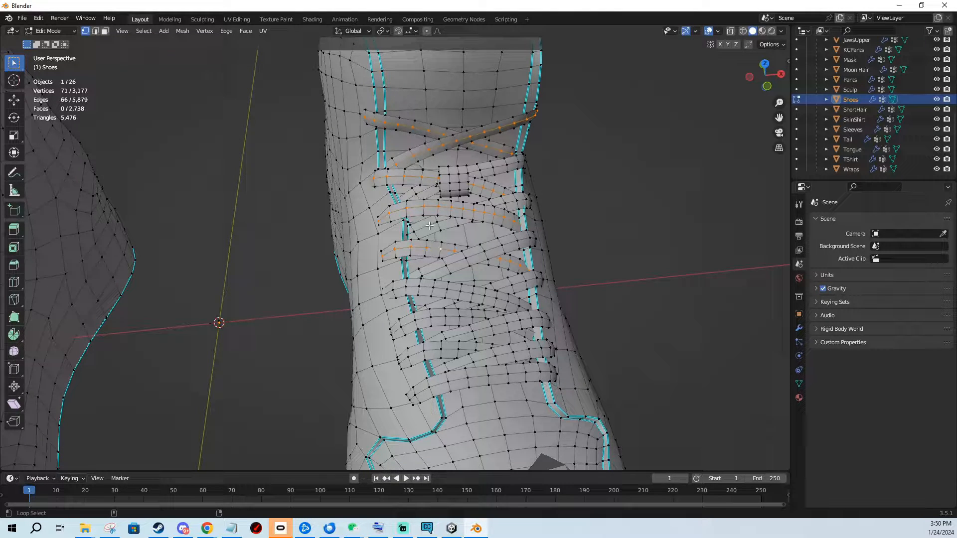
{"action": "left_click", "coordinate": [432, 224], "text": "alt+shift"}
{"action": "middle_click_drag", "start_coordinate": [456, 276], "coordinate": [442, 237], "text": "shift"}
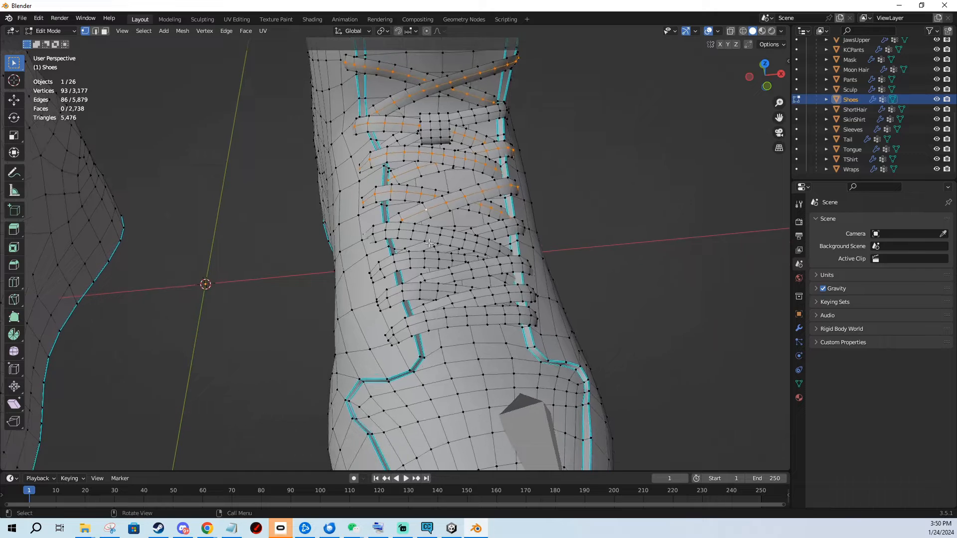
{"action": "left_click", "coordinate": [420, 232], "text": "alt+shift"}
{"action": "left_click", "coordinate": [424, 261], "text": "alt+shift"}
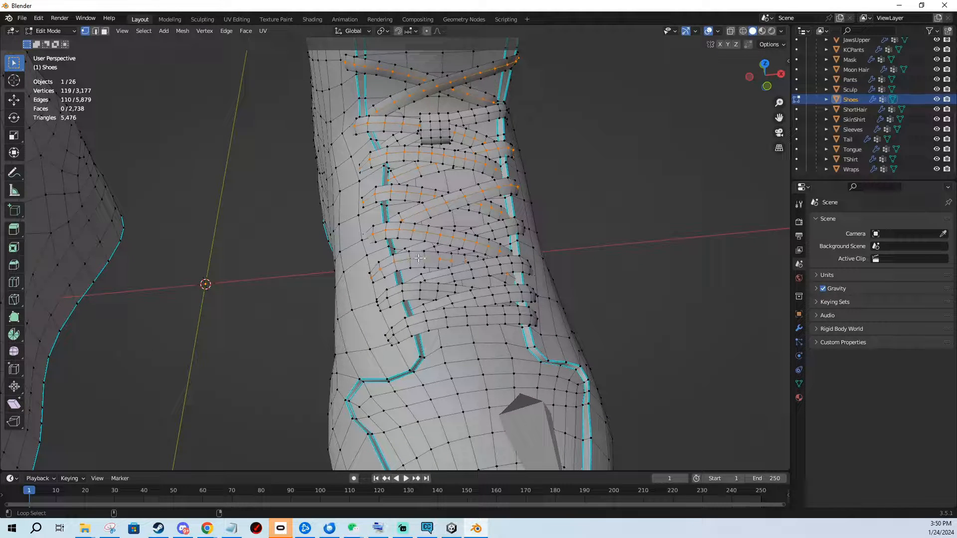
{"action": "left_click", "coordinate": [471, 269], "text": "alt+shift"}
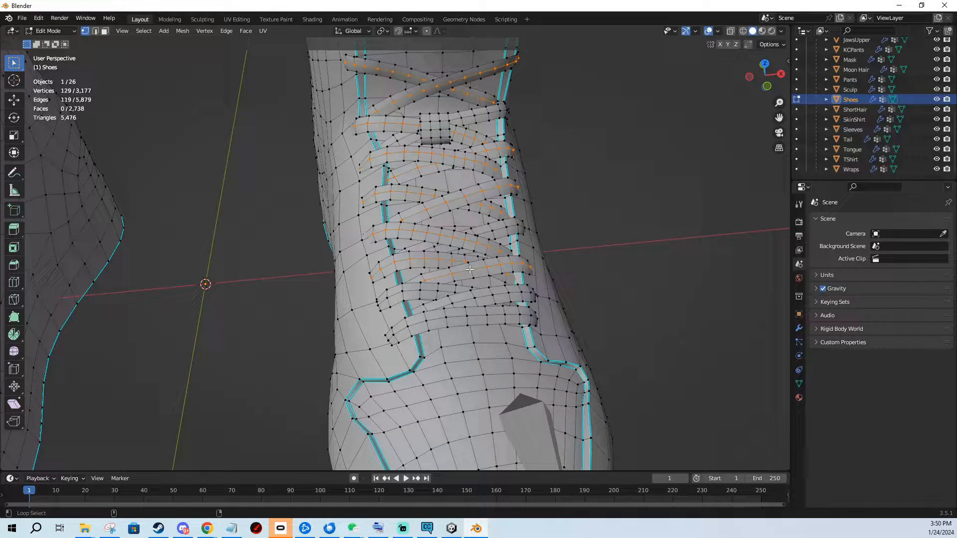
{"action": "left_click", "coordinate": [438, 291], "text": "alt+shift"}
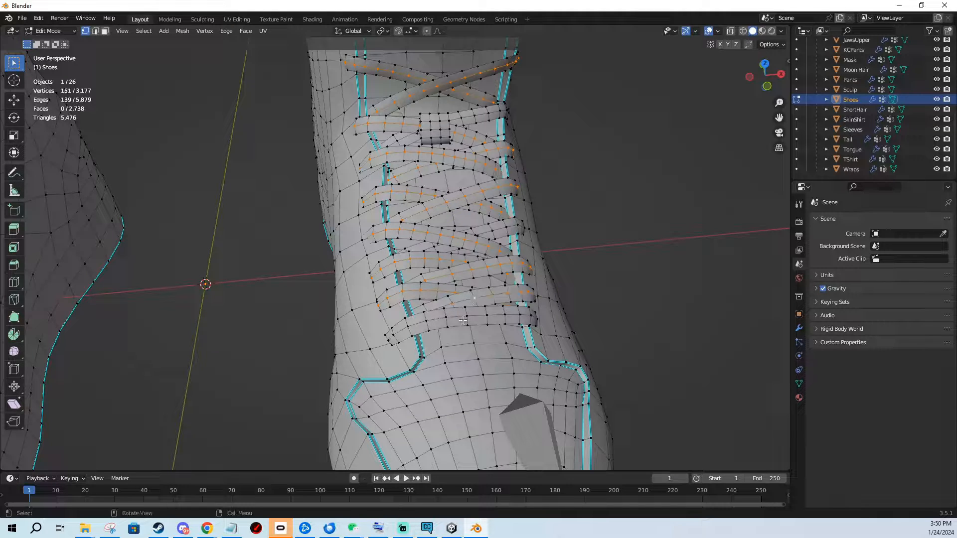
{"action": "left_click", "coordinate": [467, 316], "text": "alt+shift"}
{"action": "key", "text": "F3"}
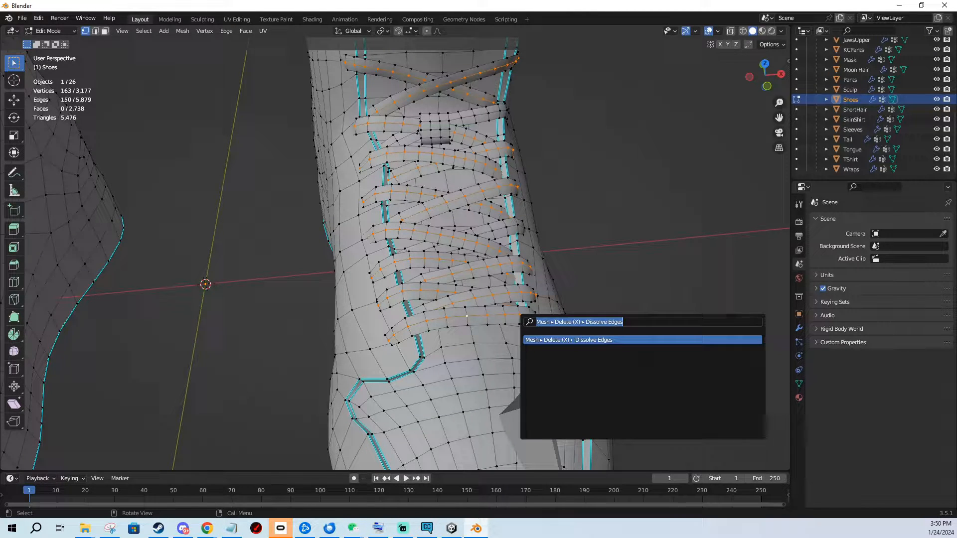
{"action": "key", "text": "Return"}
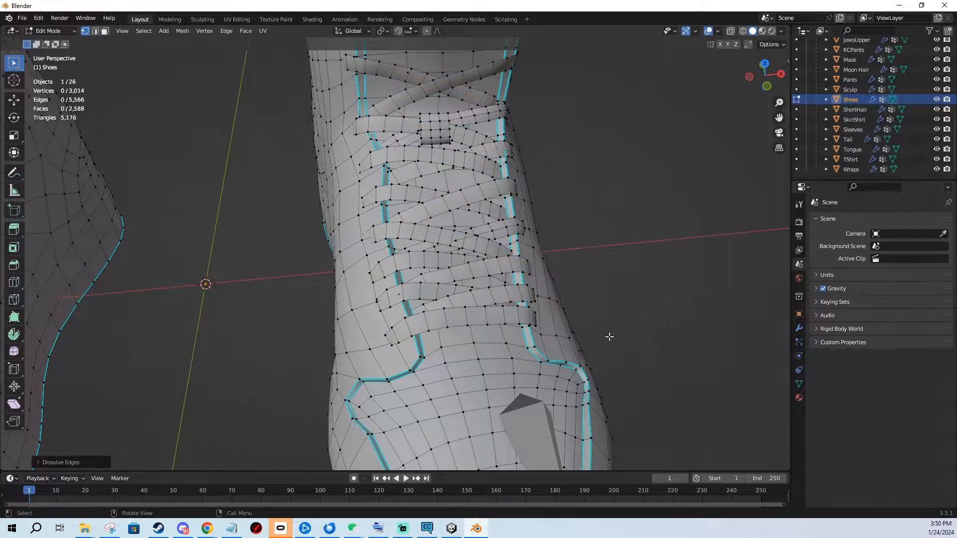
{"action": "middle_click_drag", "start_coordinate": [609, 336], "coordinate": [583, 302]}
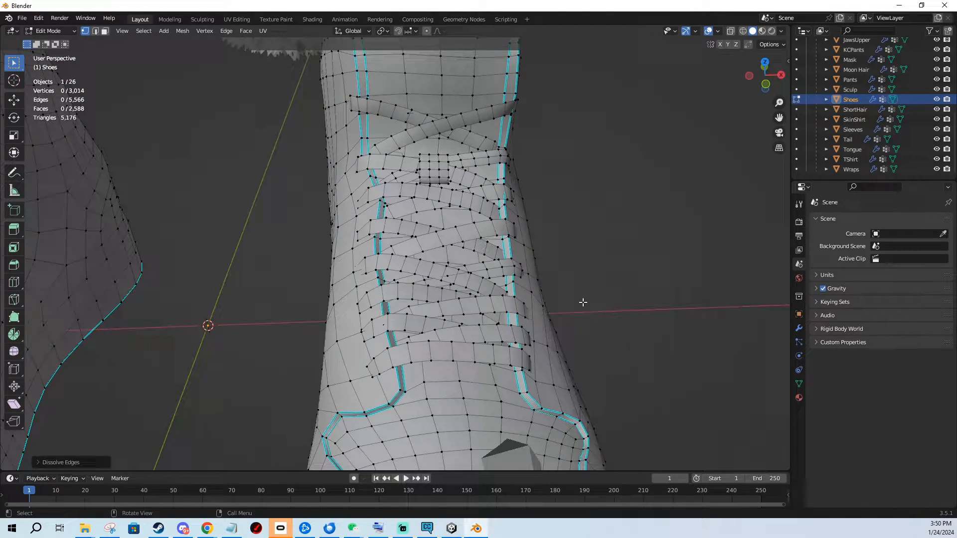
{"action": "key", "text": "ctrl+z"}
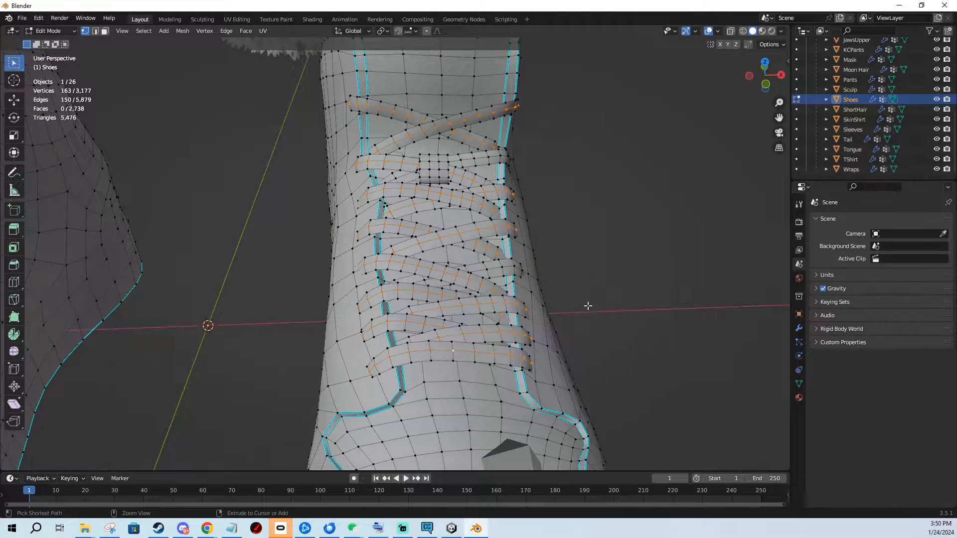
Dissolve the selected lace edge loops on the avatar's left shoe and check the simplified laces.
{"action": "key", "text": "F3"}
{"action": "key", "text": "Return"}
{"action": "middle_click_drag", "start_coordinate": [511, 180], "coordinate": [529, 235], "text": "shift"}
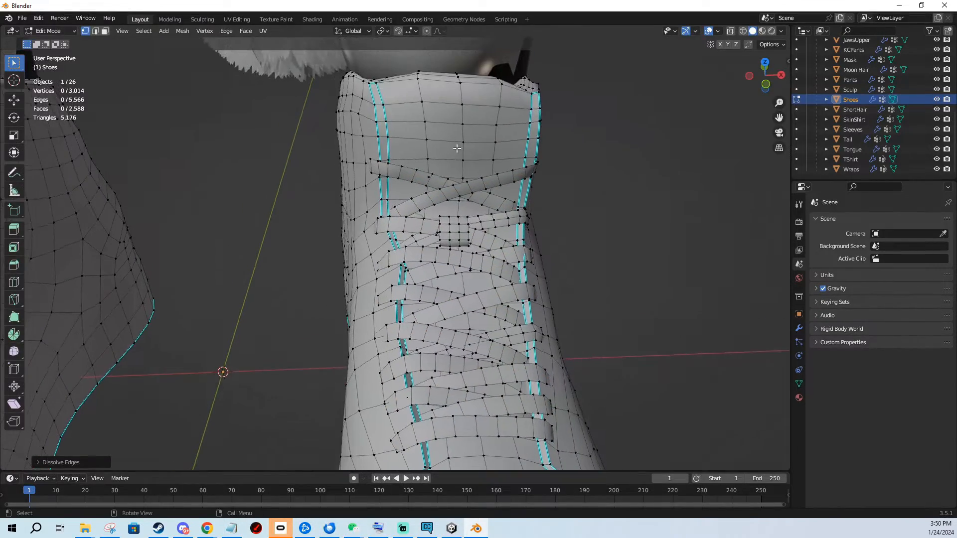
{"action": "middle_click_drag", "start_coordinate": [458, 148], "coordinate": [493, 169]}
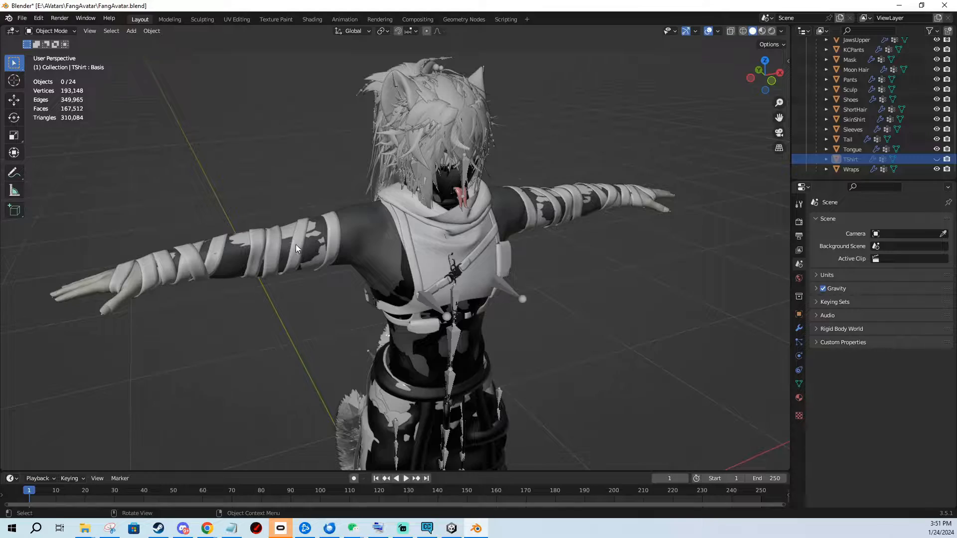
Examine the mesh density of the arm Wraps in Edit Mode.
{"action": "left_click", "coordinate": [298, 250]}
{"action": "key", "text": "Tab"}
{"action": "scroll", "coordinate": [319, 239], "scroll_direction": "up", "scroll_amount": 9}
{"action": "scroll", "coordinate": [393, 261], "scroll_direction": "down", "scroll_amount": 10}
{"action": "scroll", "coordinate": [502, 224], "scroll_direction": "up", "scroll_amount": 3}
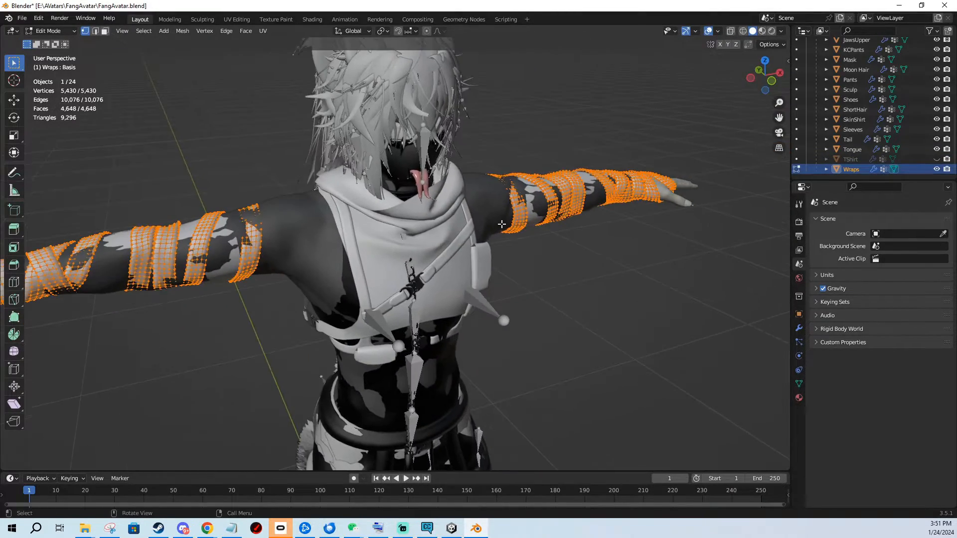
Select an inner lengthwise edge loop of the Wraps on the avatar's right arm and dissolve it.
{"action": "middle_click_drag", "start_coordinate": [502, 224], "coordinate": [769, 264]}
{"action": "scroll", "coordinate": [293, 242], "scroll_direction": "up", "scroll_amount": 7}
{"action": "middle_click_drag", "start_coordinate": [293, 242], "coordinate": [446, 236], "text": "shift"}
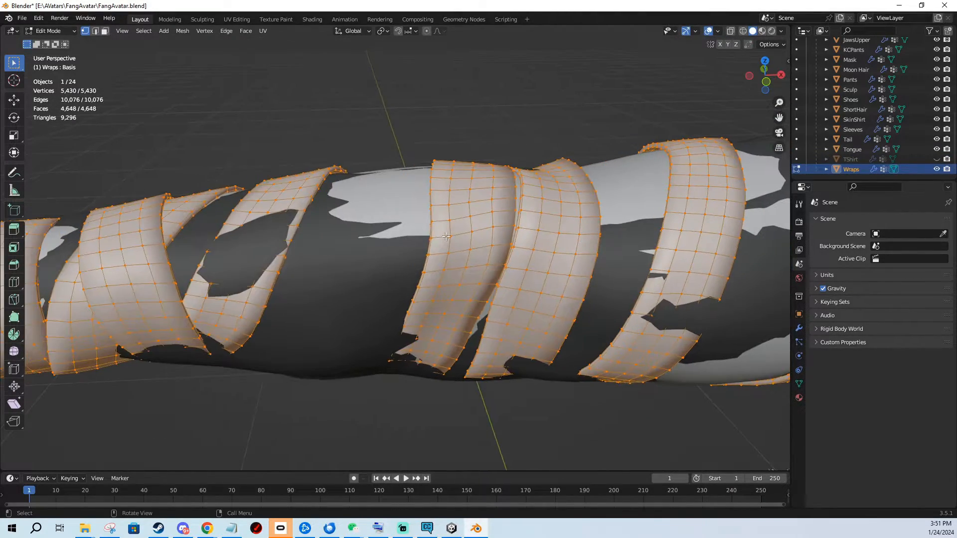
{"action": "left_click", "coordinate": [446, 237], "text": "alt"}
{"action": "key", "text": "F3"}
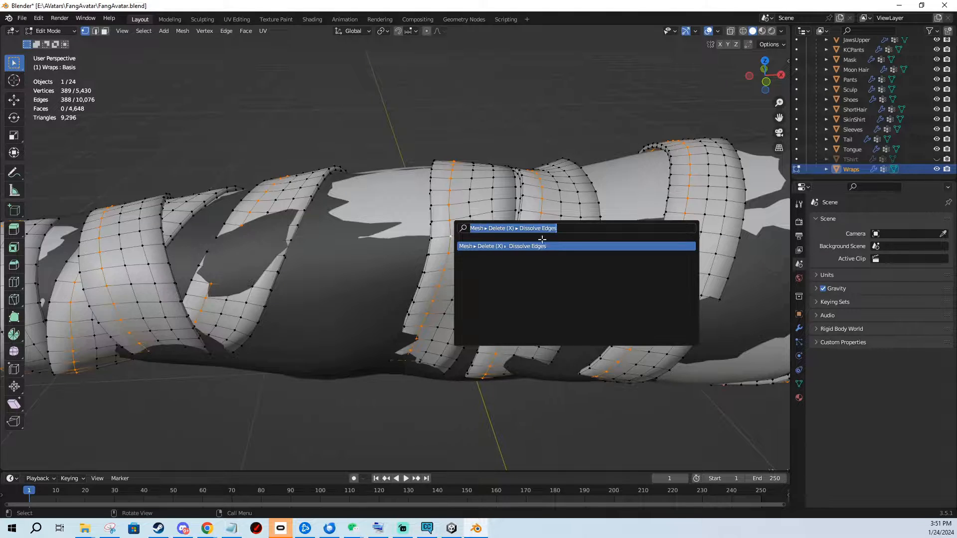
{"action": "key", "text": "Return"}
Dissolve a second lengthwise edge loop of the right-arm Wraps and save the file.
{"action": "left_click", "coordinate": [492, 202], "text": "alt"}
{"action": "key", "text": "F3"}
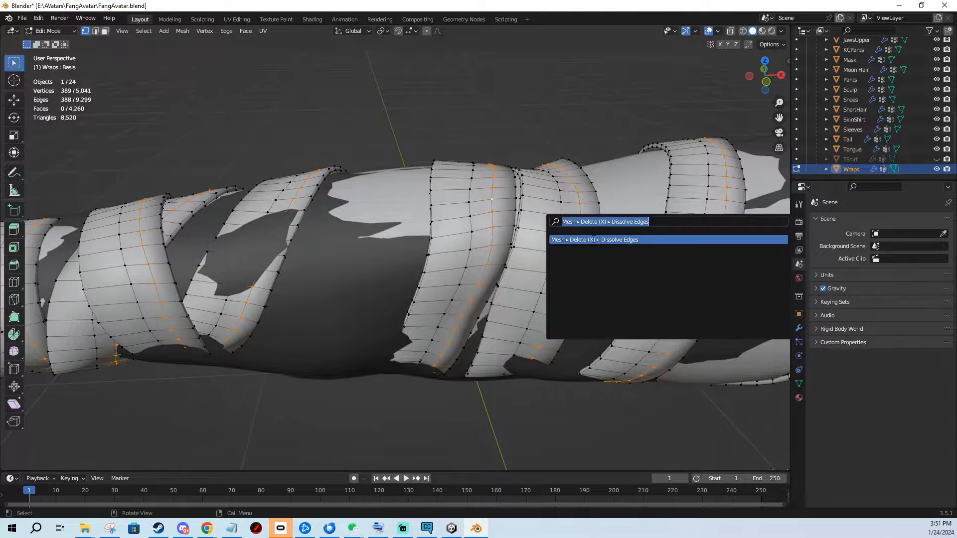
{"action": "key", "text": "Return"}
{"action": "scroll", "coordinate": [578, 239], "scroll_direction": "down", "scroll_amount": 5}
{"action": "key", "text": "ctrl+s"}
Dissolve an inner lengthwise edge loop of the Wraps on the avatar's left arm.
{"action": "middle_click_drag", "start_coordinate": [630, 207], "coordinate": [380, 223], "text": "shift"}
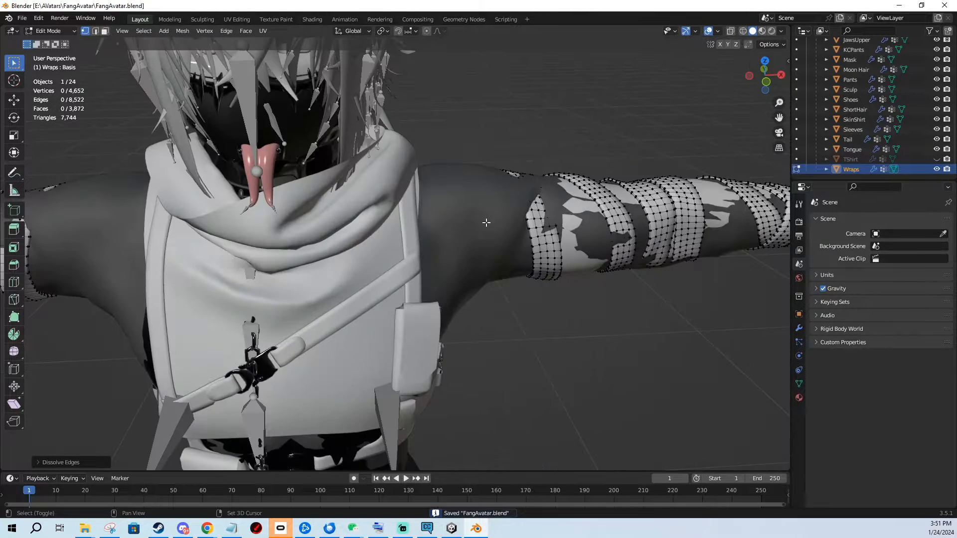
{"action": "scroll", "coordinate": [380, 222], "scroll_direction": "up", "scroll_amount": 3}
{"action": "left_click", "coordinate": [334, 201], "text": "alt"}
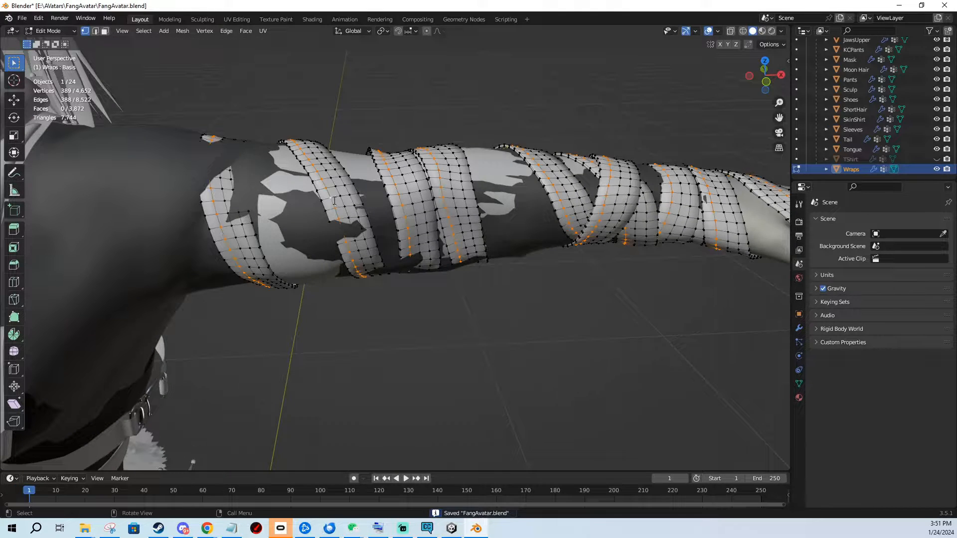
{"action": "key", "text": "F3"}
{"action": "key", "text": "Return"}
Dissolve a second lengthwise edge loop of the left-arm Wraps.
{"action": "left_click", "coordinate": [344, 185], "text": "alt"}
{"action": "key", "text": "F3"}
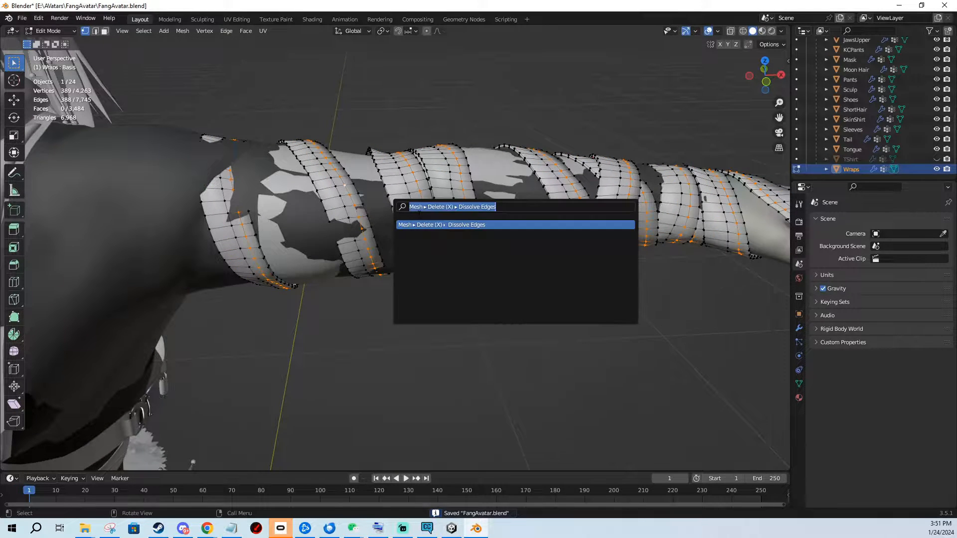
{"action": "key", "text": "Return"}
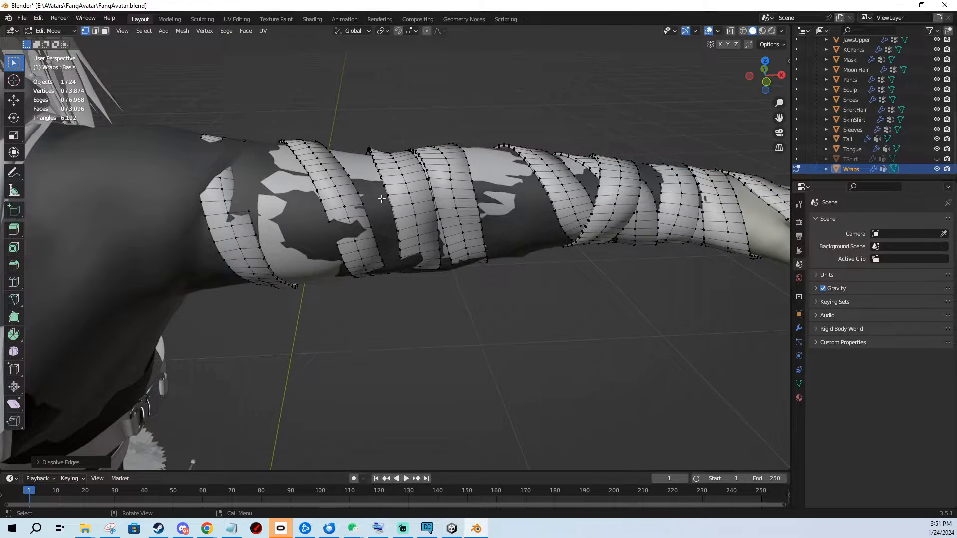
Undo the edge loop dissolves on the left-arm Wraps to compare them with the denser mesh.
{"action": "scroll", "coordinate": [381, 198], "scroll_direction": "down", "scroll_amount": 3}
{"action": "middle_click_drag", "start_coordinate": [457, 236], "coordinate": [513, 185]}
{"action": "key", "text": "ctrl+z"}
{"action": "key", "text": "ctrl+z"}
{"action": "key", "text": "ctrl+z"}
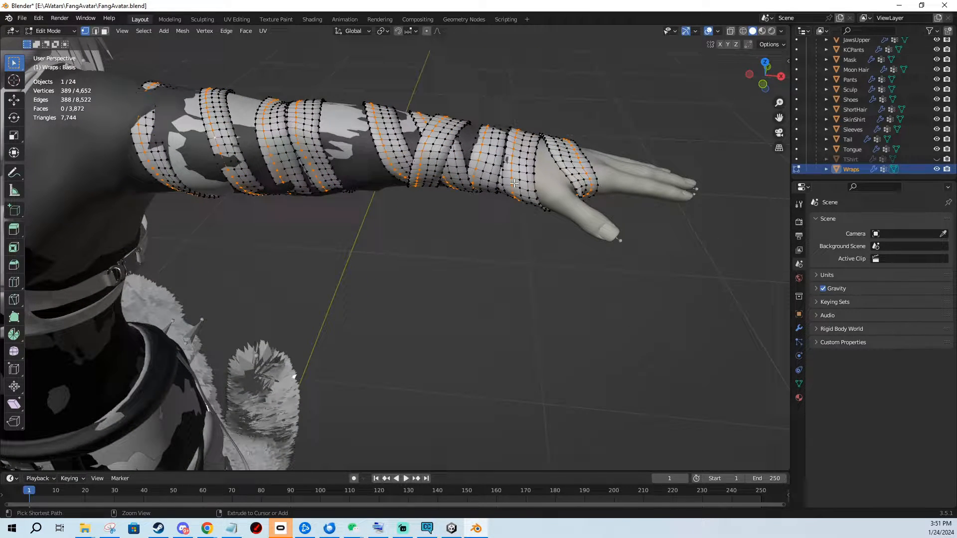
Redo both edge loop dissolves on the left-arm Wraps.
{"action": "key", "text": "F3"}
{"action": "left_click", "coordinate": [41, 34]}
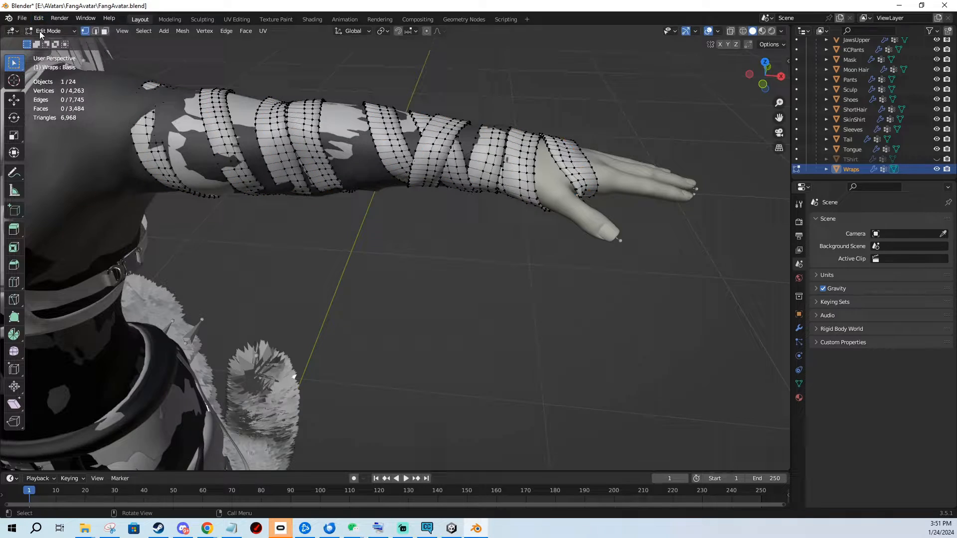
{"action": "left_click", "coordinate": [39, 18]}
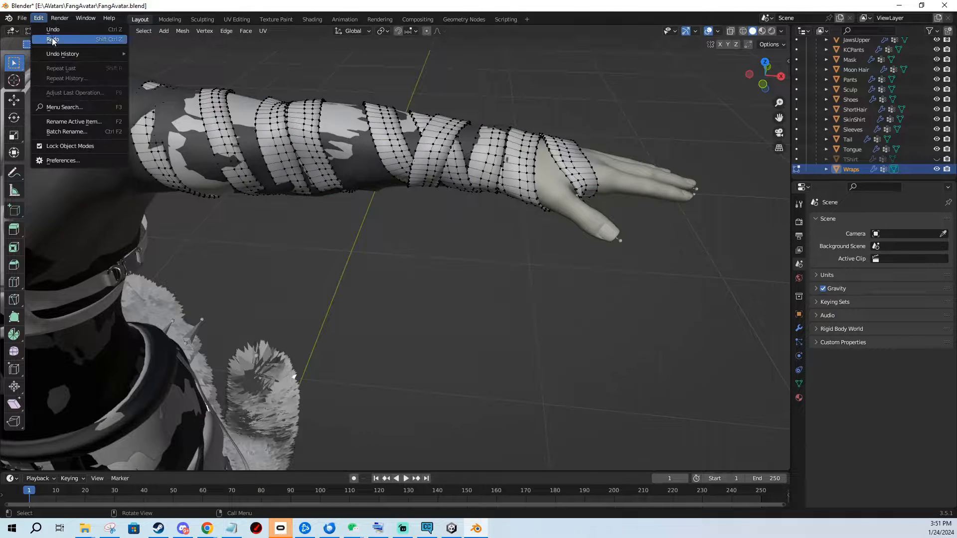
{"action": "left_click", "coordinate": [38, 18]}
{"action": "left_click", "coordinate": [48, 39]}
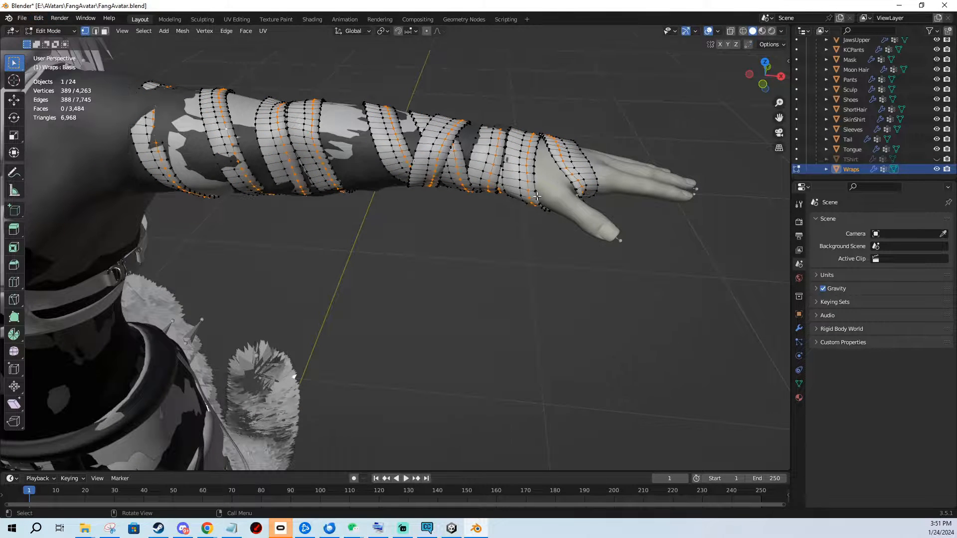
{"action": "left_click", "coordinate": [38, 18]}
{"action": "left_click", "coordinate": [48, 41]}
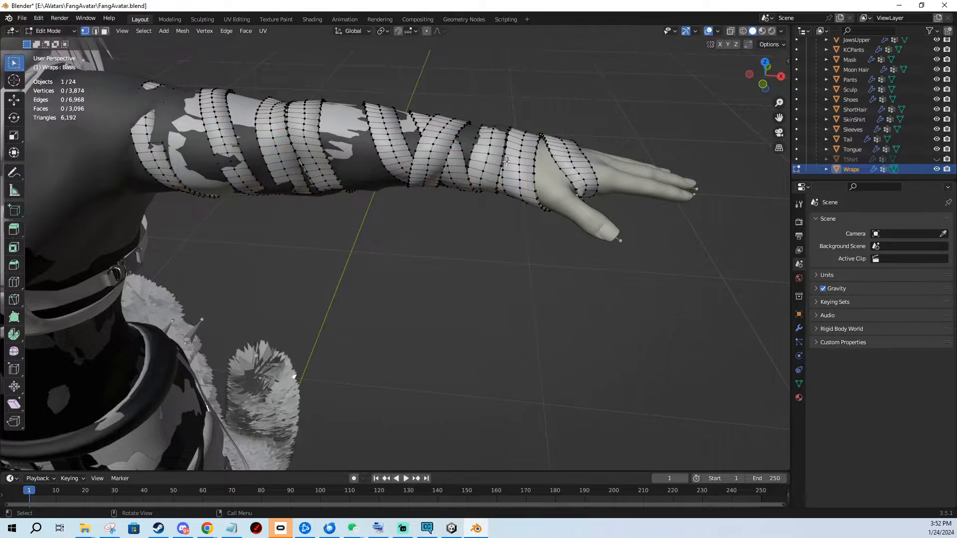
Save the file with the simplified Wraps and check them around the arm.
{"action": "middle_click_drag", "start_coordinate": [333, 118], "coordinate": [401, 154], "text": "shift"}
{"action": "key", "text": "ctrl+s"}
{"action": "middle_click_drag", "start_coordinate": [212, 191], "coordinate": [349, 179]}
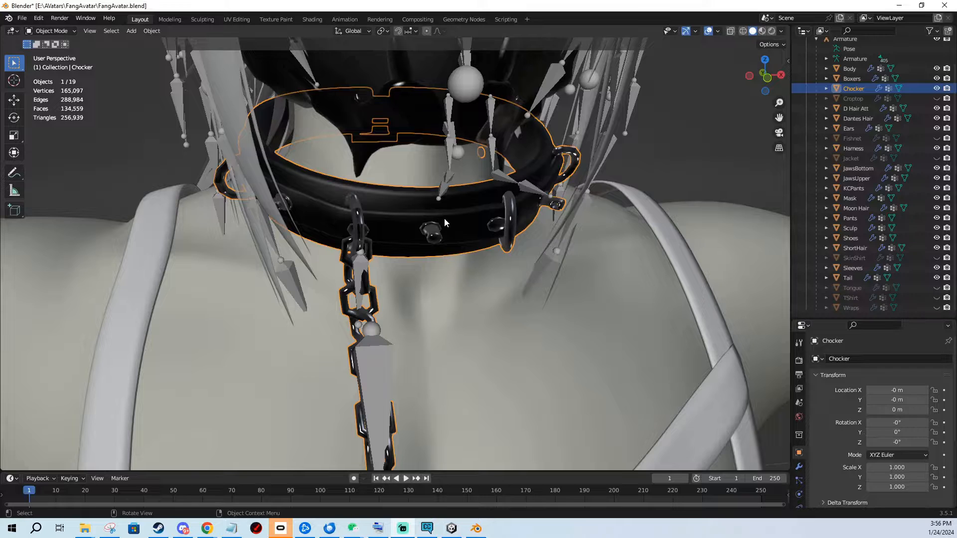
Run Decimate Geometry on the selected middle band and rings of the Chocker in Edit Mode.
{"action": "key", "text": "Tab"}
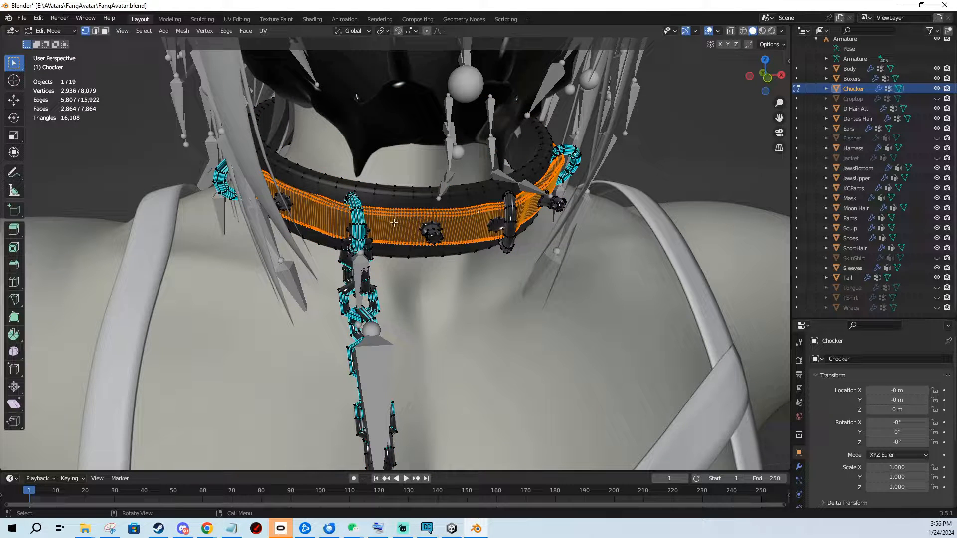
{"action": "middle_click_drag", "start_coordinate": [426, 221], "coordinate": [401, 224]}
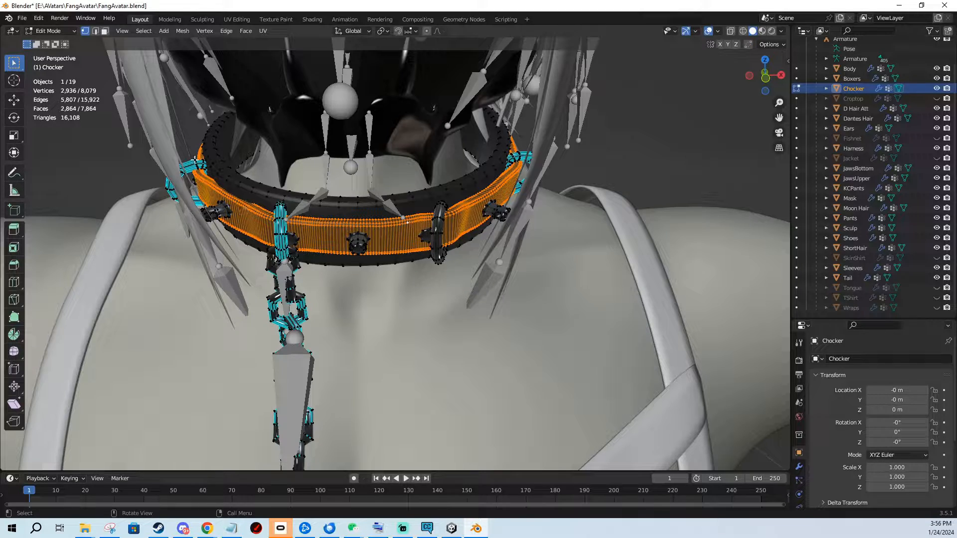
{"action": "middle_click_drag", "start_coordinate": [389, 225], "coordinate": [424, 234], "text": "shift"}
{"action": "scroll", "coordinate": [424, 233], "scroll_direction": "up", "scroll_amount": 2}
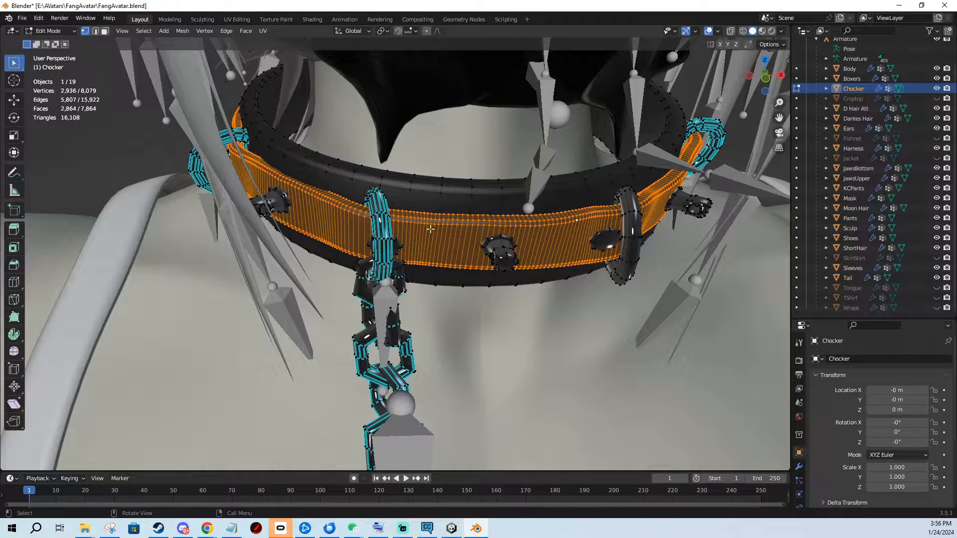
{"action": "middle_click_drag", "start_coordinate": [518, 228], "coordinate": [455, 221], "text": "shift"}
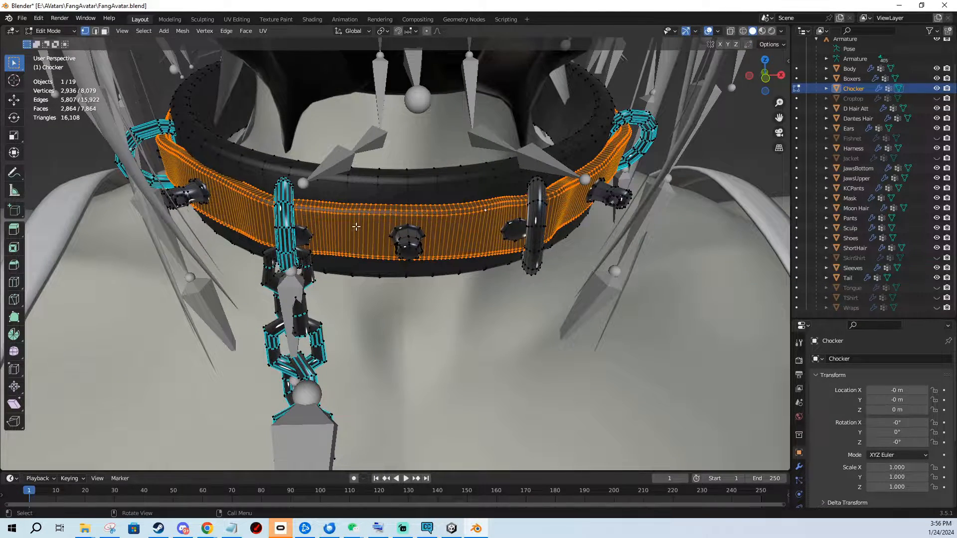
{"action": "key", "text": "F3"}
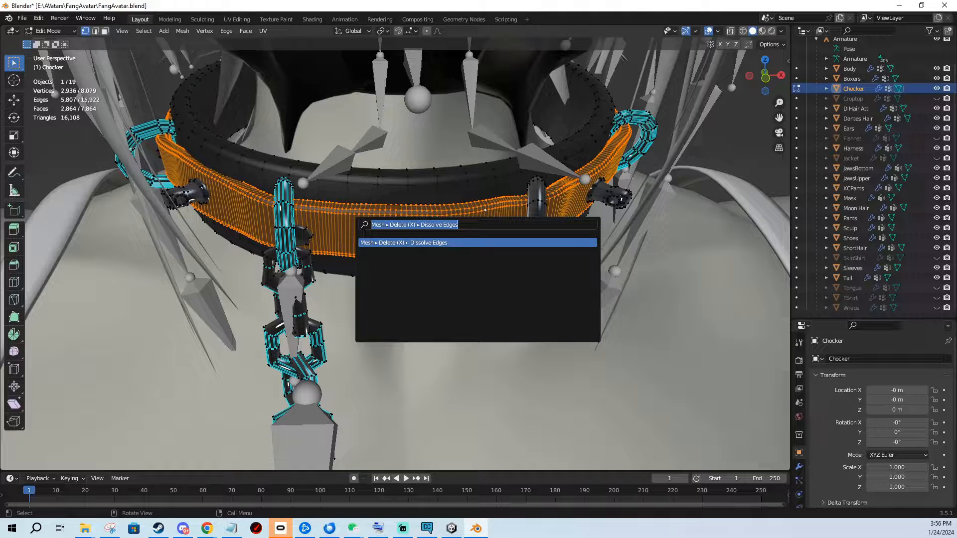
{"action": "type", "text": "decim"}
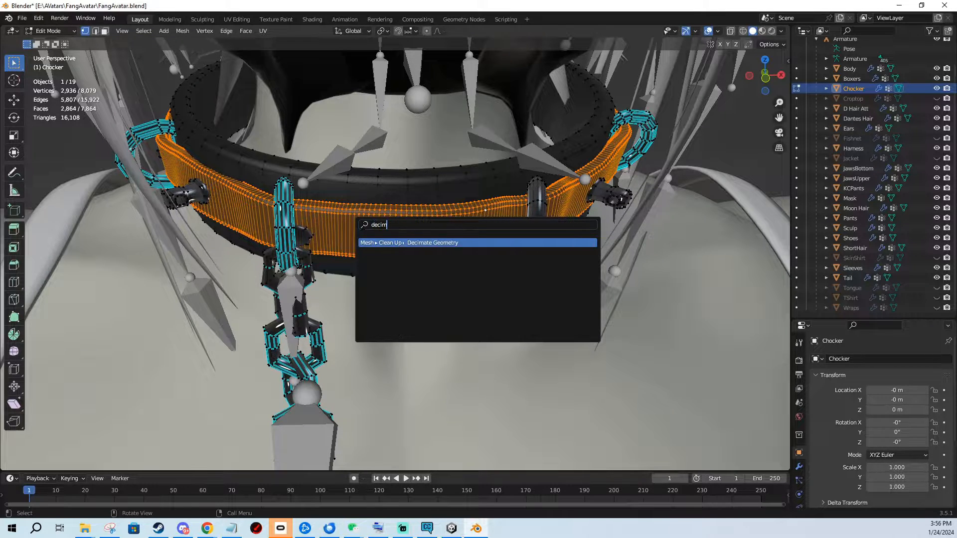
{"action": "key", "text": "Return"}
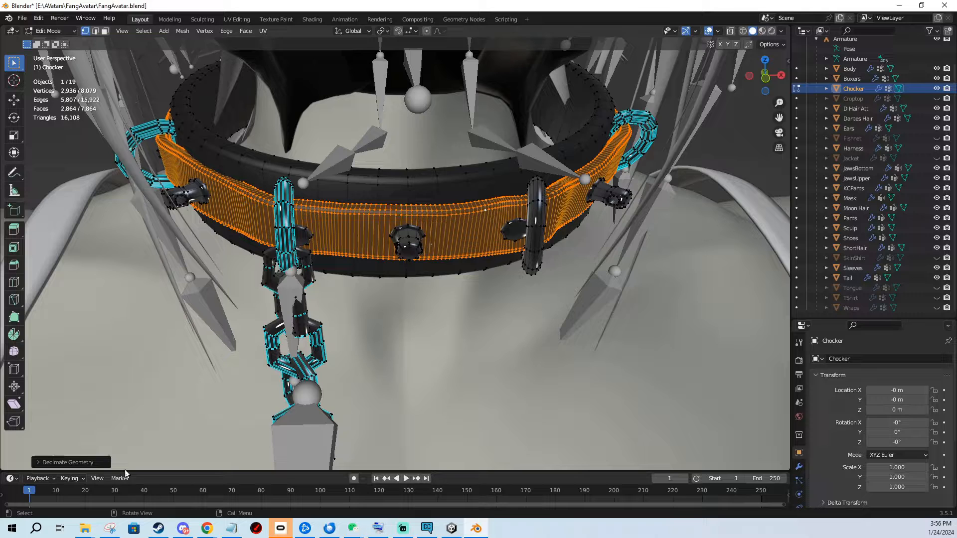
Set the decimation ratio to 0.5, check the reduced Chocker band and deselect its geometry.
{"action": "left_click", "coordinate": [40, 463]}
{"action": "left_click", "coordinate": [122, 415]}
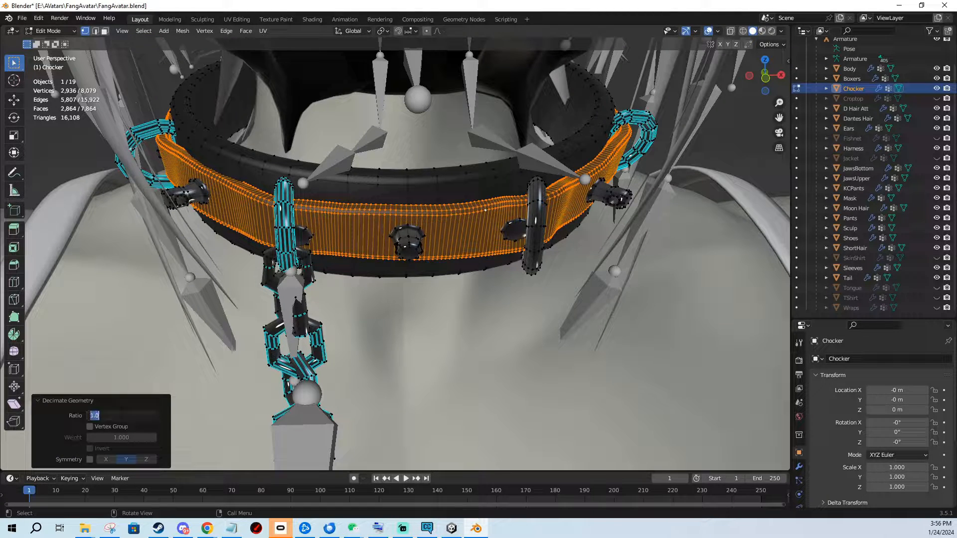
{"action": "type", "text": "0.5"}
{"action": "key", "text": "Return"}
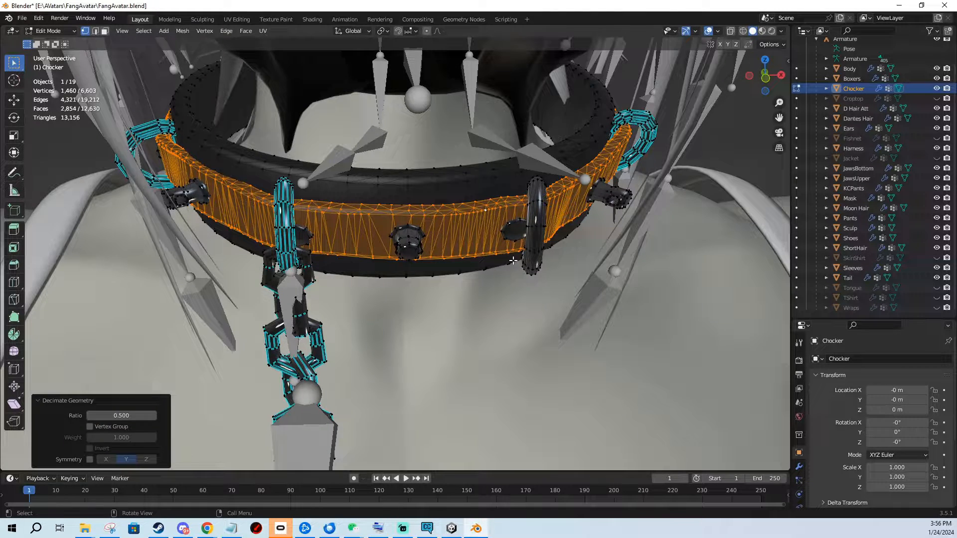
{"action": "key", "text": "Tab"}
{"action": "key", "text": "Tab"}
{"action": "middle_click_drag", "start_coordinate": [490, 224], "coordinate": [414, 210]}
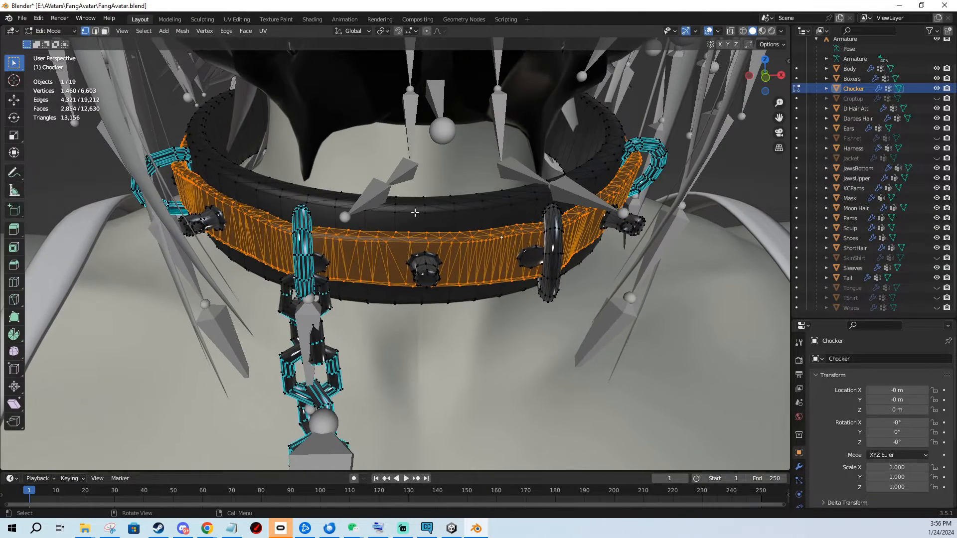
{"action": "key", "text": "alt+a"}
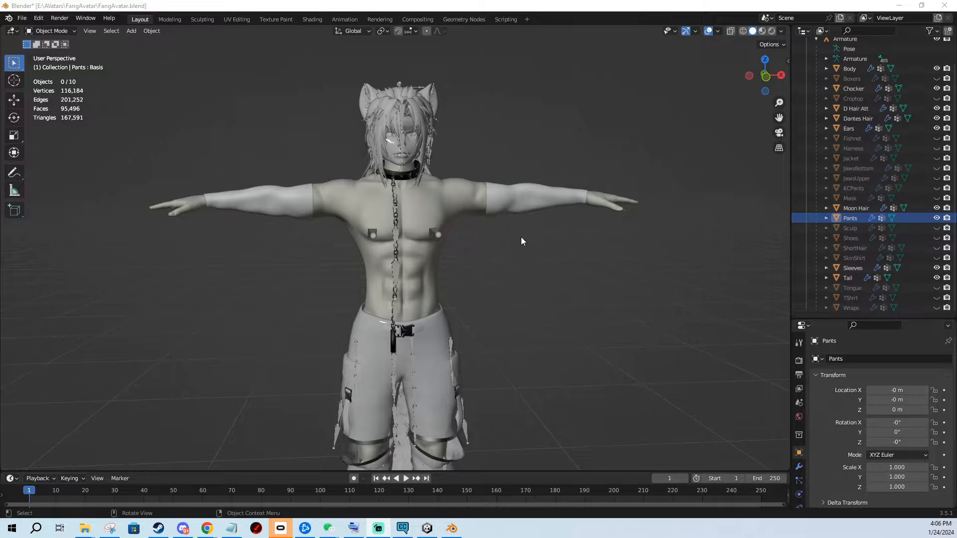
Start an FBX export with Apply Scalings set to FBX All and expand the armature options to check Add Leaf Bones.
{"action": "middle_click_drag", "start_coordinate": [521, 241], "coordinate": [439, 213]}
{"action": "left_click", "coordinate": [22, 18]}
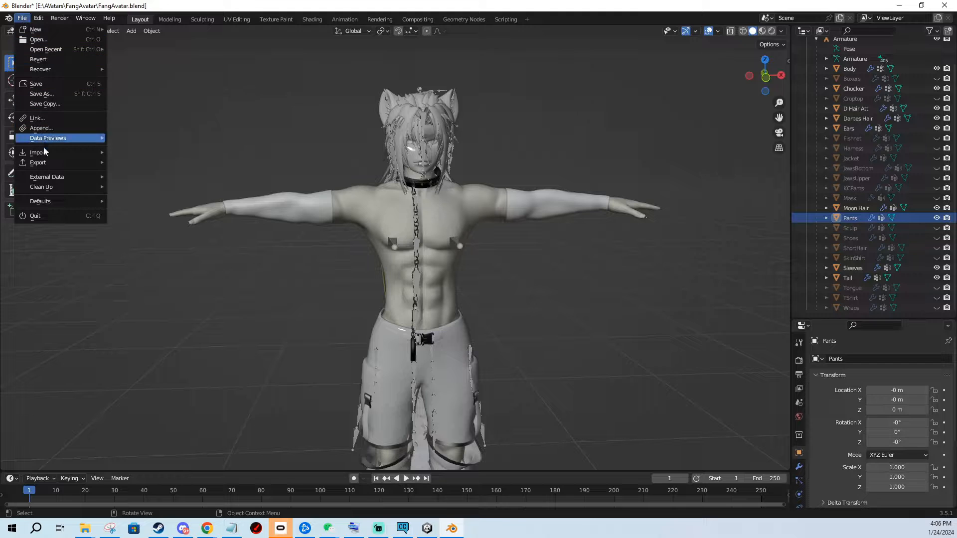
{"action": "mouse_move", "coordinate": [44, 163]}
{"action": "left_click", "coordinate": [140, 252]}
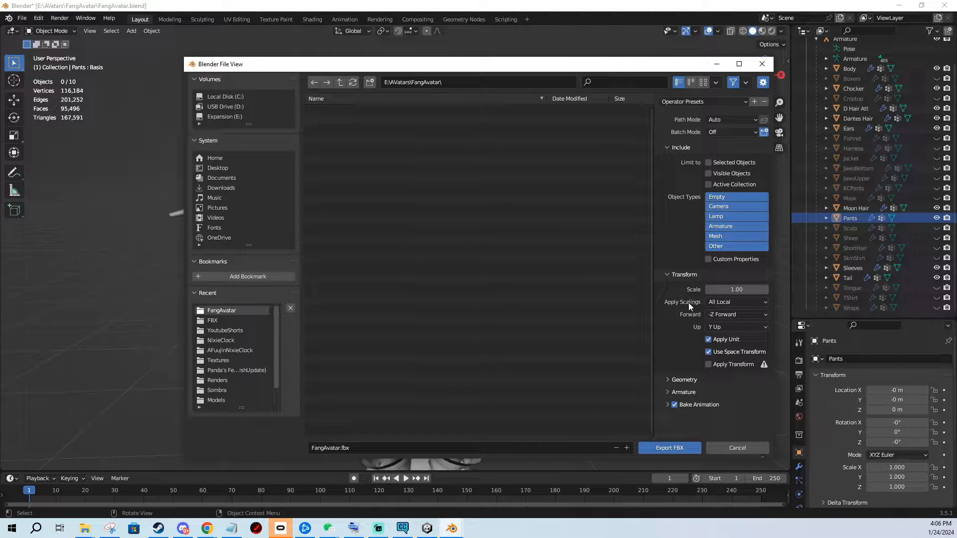
{"action": "left_click", "coordinate": [714, 302]}
{"action": "left_click", "coordinate": [718, 348]}
{"action": "left_click", "coordinate": [669, 393]}
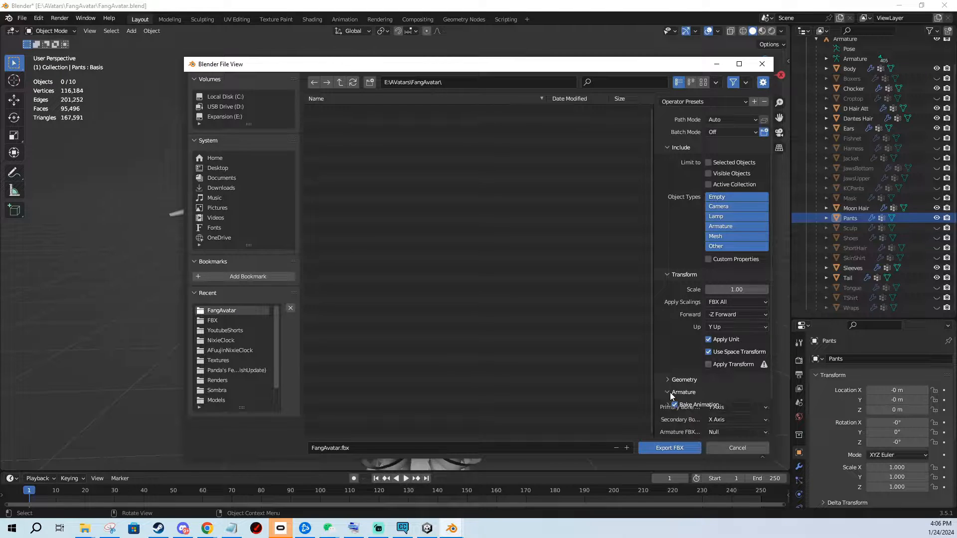
{"action": "scroll", "coordinate": [690, 328], "scroll_direction": "down", "scroll_amount": 2}
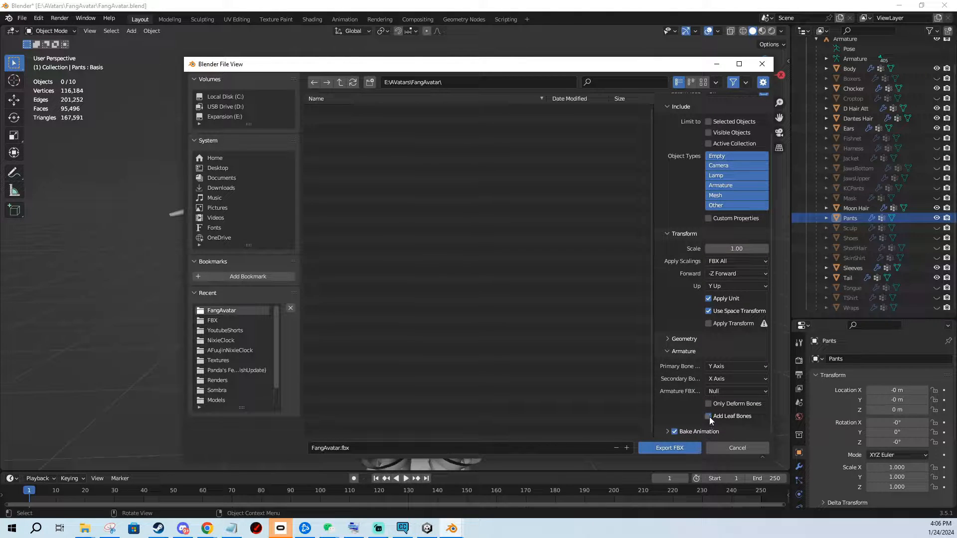
{"action": "scroll", "coordinate": [682, 271], "scroll_direction": "up", "scroll_amount": 2}
Set the export folder to E:\AVatars\Fang\Assets\Avatar - FANG\FBX\.
{"action": "left_click", "coordinate": [474, 82]}
{"action": "type", "text": "E:\\AVatars\\Fang\\Assets\\Avatar - FANG\\FBX\\"}
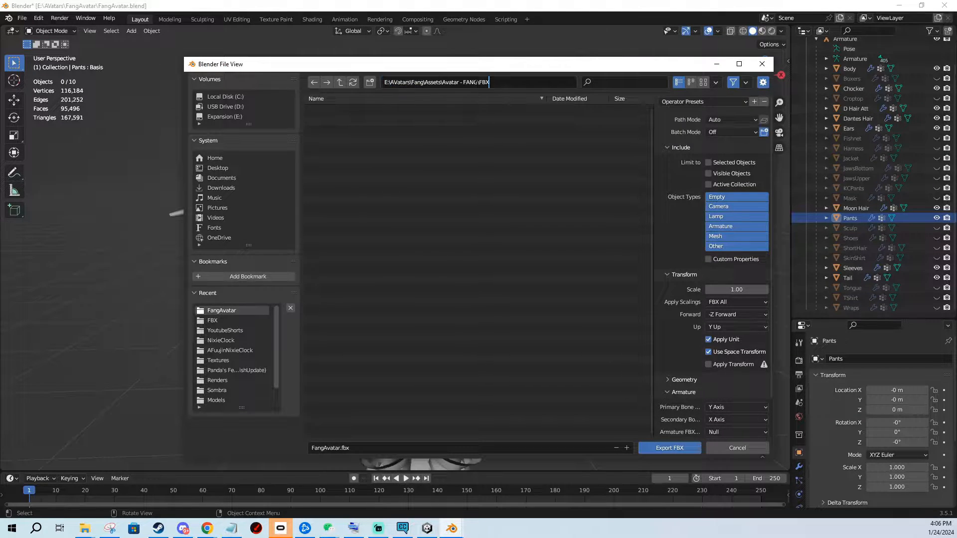
{"action": "key", "text": "Return"}
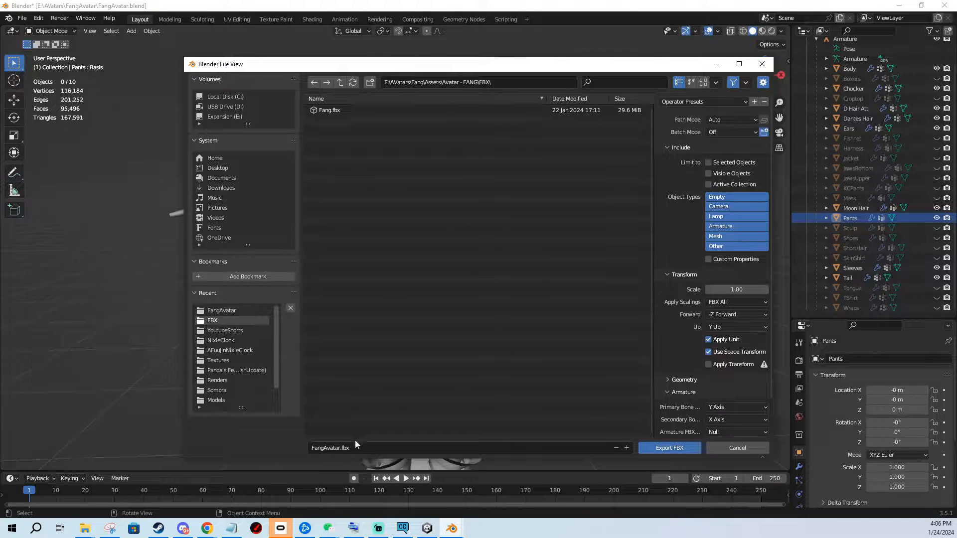
Name the export file FangQuest.fbx and export the avatar.
{"action": "double_click", "coordinate": [338, 448]}
{"action": "left_click_drag", "start_coordinate": [324, 447], "coordinate": [338, 447]}
{"action": "key", "text": "BackSpace"}
{"action": "key", "text": "Delete"}
{"action": "type", "text": "Quest"}
{"action": "left_click", "coordinate": [669, 447]}
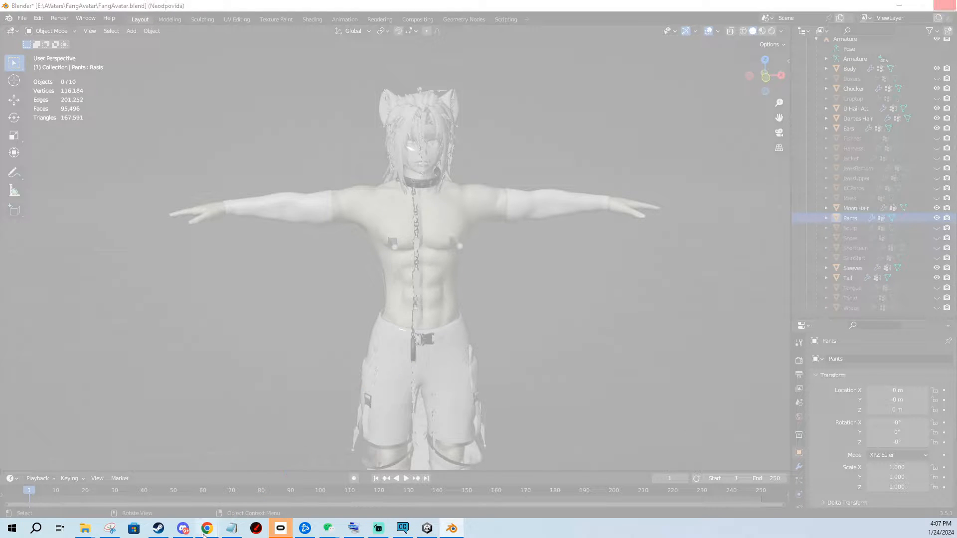
Switch to Chrome, view the AssetBundleStat size breakdown and open a fresh AssetBundleStat page in a new tab.
{"action": "mouse_move", "coordinate": [207, 528]}
{"action": "left_click", "coordinate": [229, 499]}
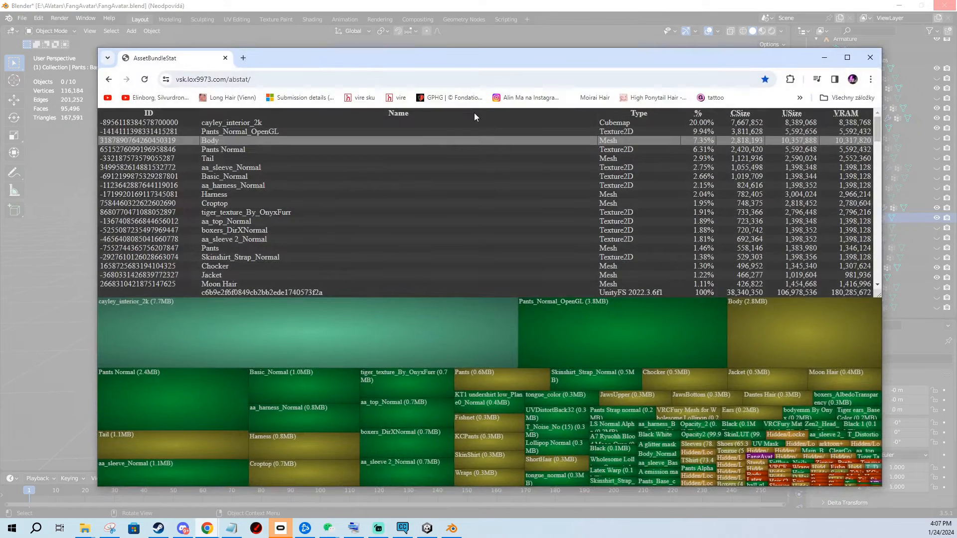
{"action": "left_click", "coordinate": [243, 58]}
{"action": "type", "text": "asse"}
{"action": "key", "text": "Return"}
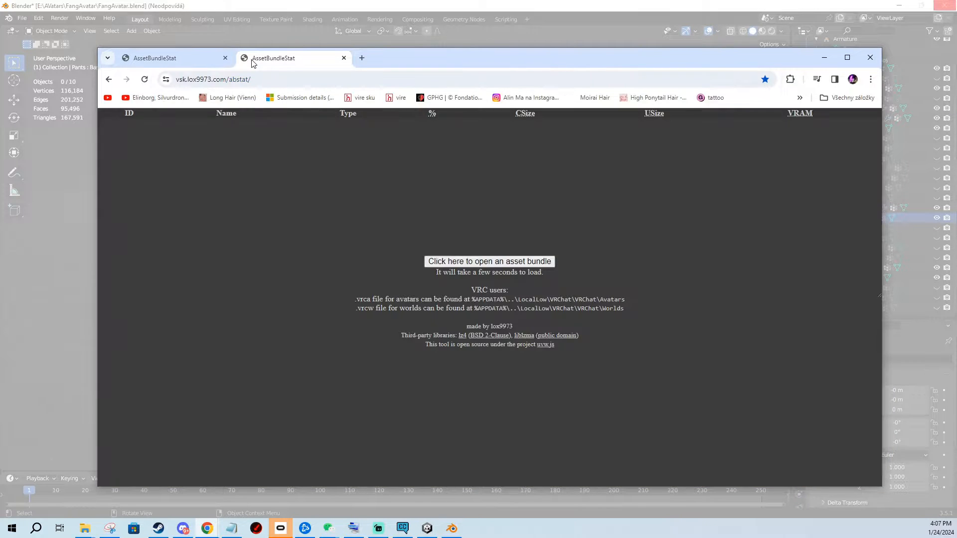
Switch to the Fang project in Unity and let it import FangQuest.fbx.
{"action": "left_click", "coordinate": [503, 4]}
{"action": "middle_click_drag", "start_coordinate": [485, 223], "coordinate": [453, 199]}
{"action": "left_click", "coordinate": [423, 529]}
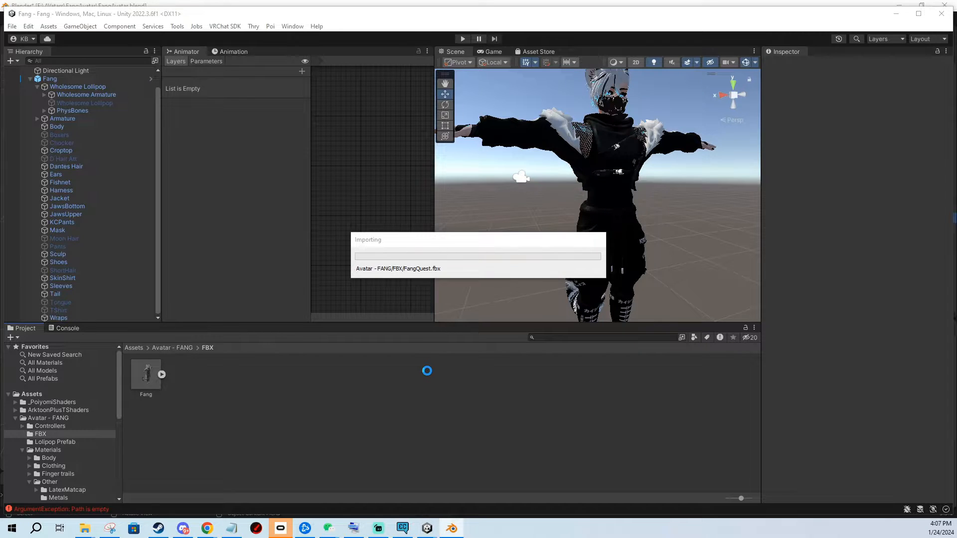
{"action": "left_click_drag", "start_coordinate": [461, 240], "coordinate": [458, 236]}
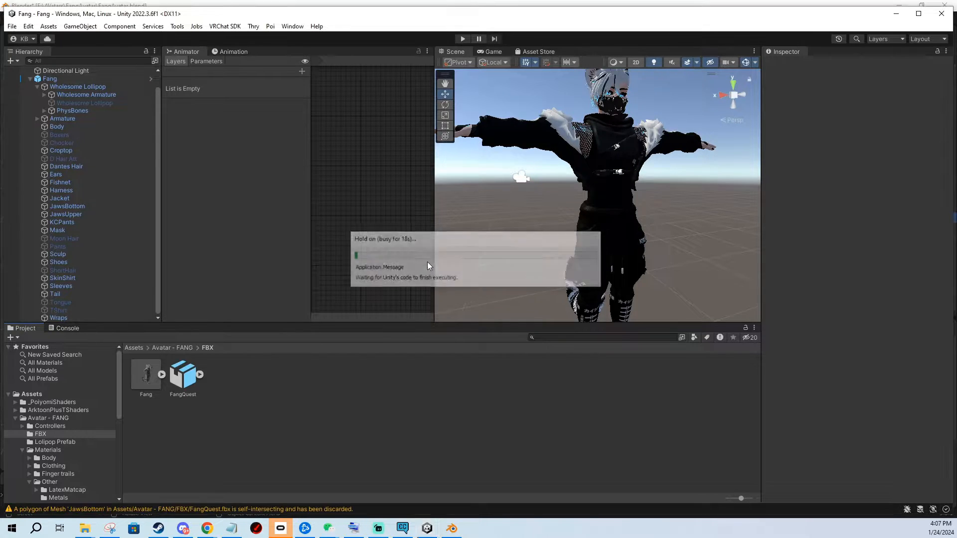
Collapse the Fang object in the hierarchy and add the FangQuest model from the FBX folder to the scene.
{"action": "left_click", "coordinate": [194, 376]}
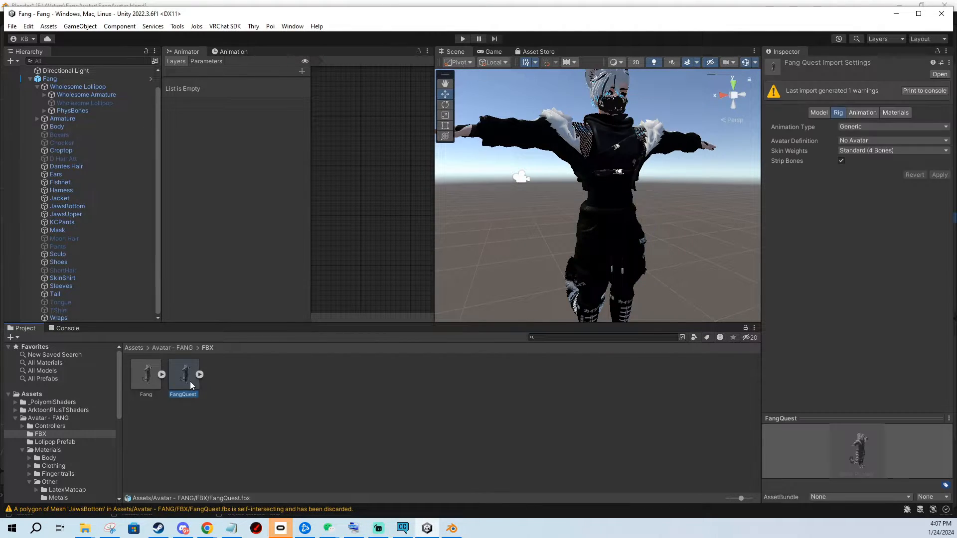
{"action": "left_click", "coordinate": [31, 78]}
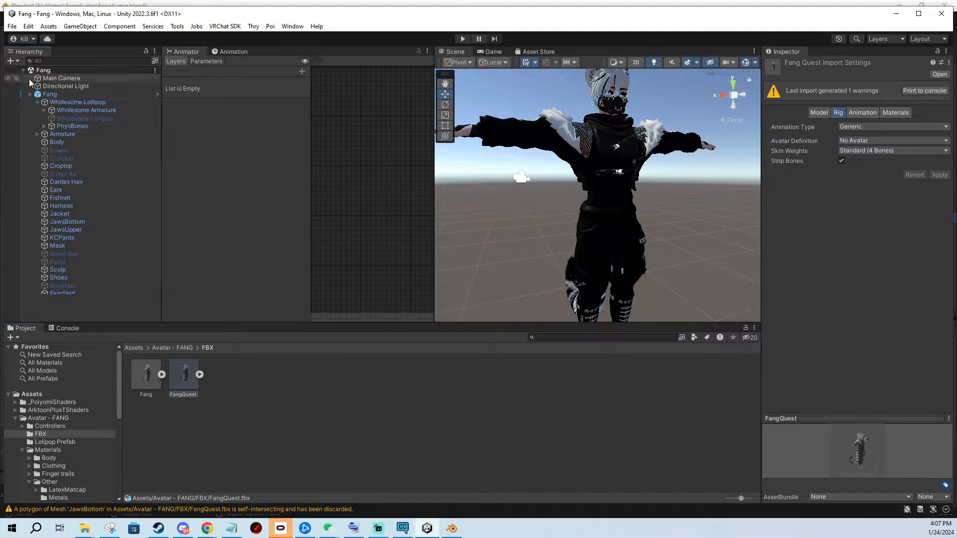
{"action": "left_click_drag", "start_coordinate": [187, 375], "coordinate": [79, 164]}
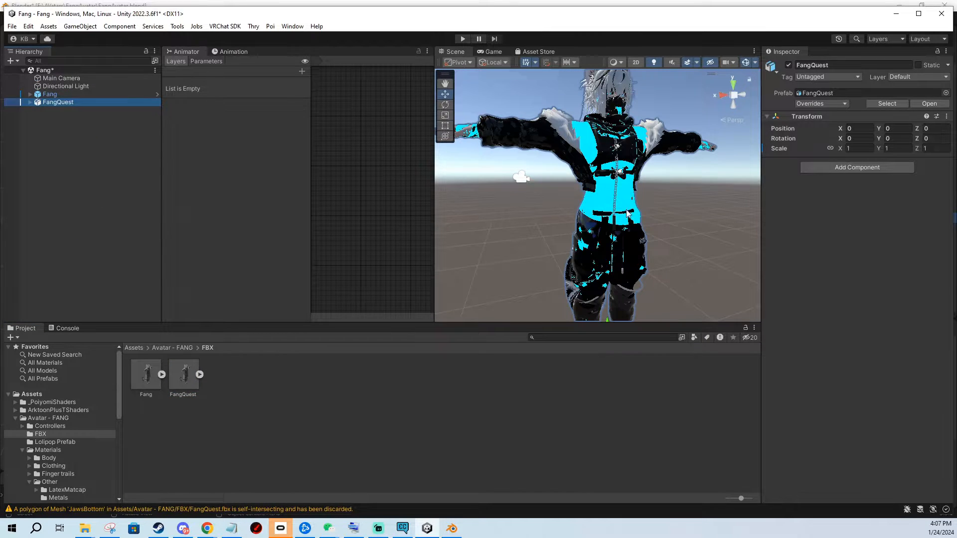
Move FangQuest along the X axis to about -1.98 so it stands beside the original Fang.
{"action": "scroll", "coordinate": [622, 222], "scroll_direction": "down", "scroll_amount": 1}
{"action": "middle_click_drag", "start_coordinate": [619, 227], "coordinate": [592, 163]}
{"action": "left_click_drag", "start_coordinate": [540, 284], "coordinate": [714, 257]}
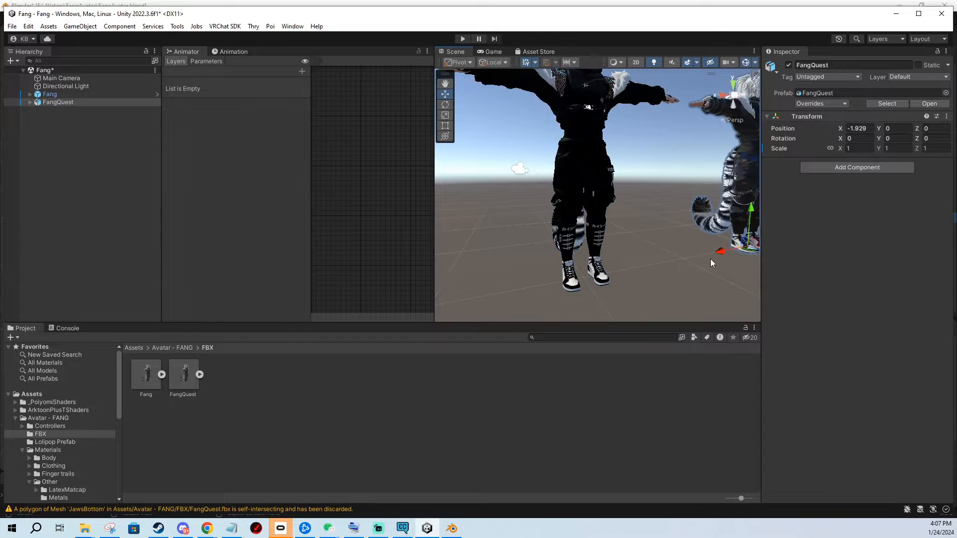
{"action": "middle_click_drag", "start_coordinate": [710, 260], "coordinate": [550, 316]}
{"action": "left_click_drag", "start_coordinate": [566, 300], "coordinate": [582, 298]}
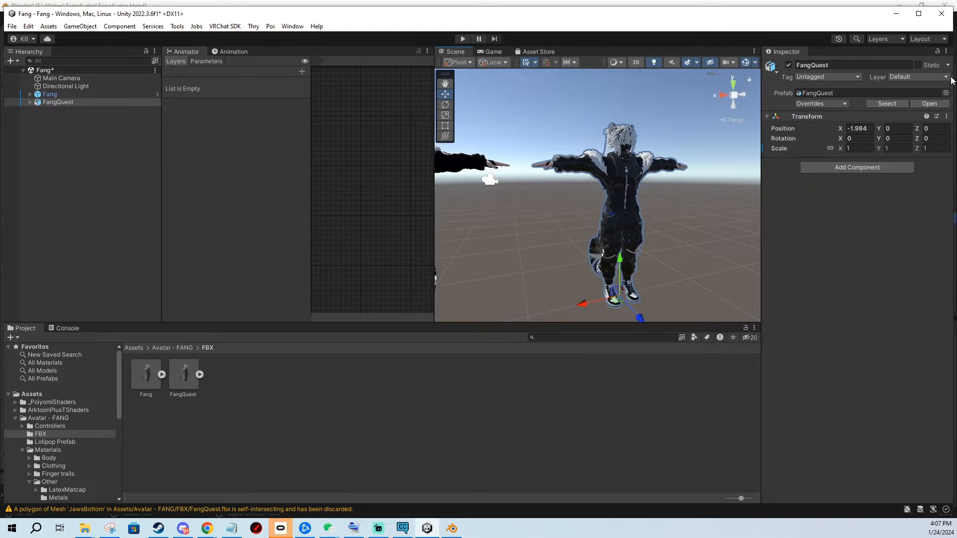
Add a VRC Avatar Descriptor component to FangQuest and shift the avatar to about -2.01 on X.
{"action": "left_click", "coordinate": [850, 167]}
{"action": "type", "text": "vrc"}
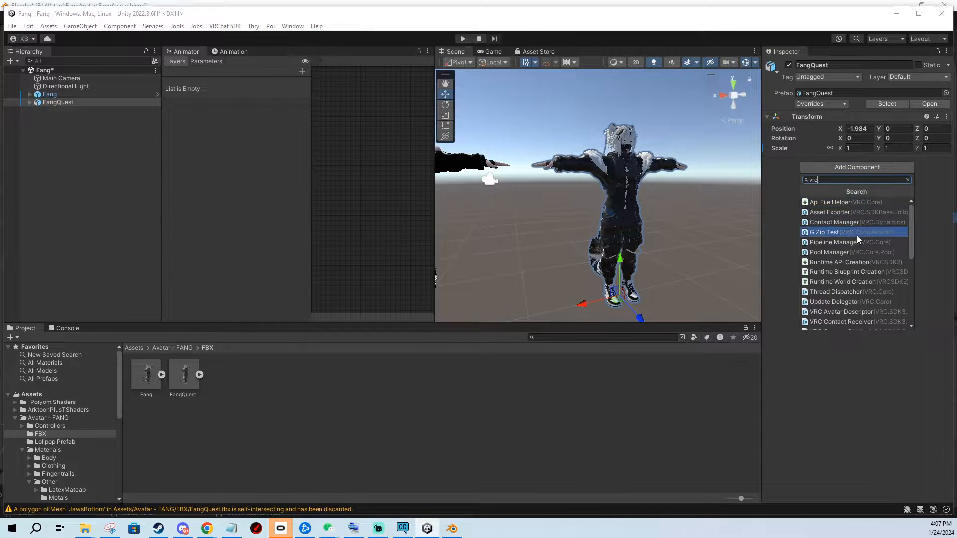
{"action": "type", "text": " av"}
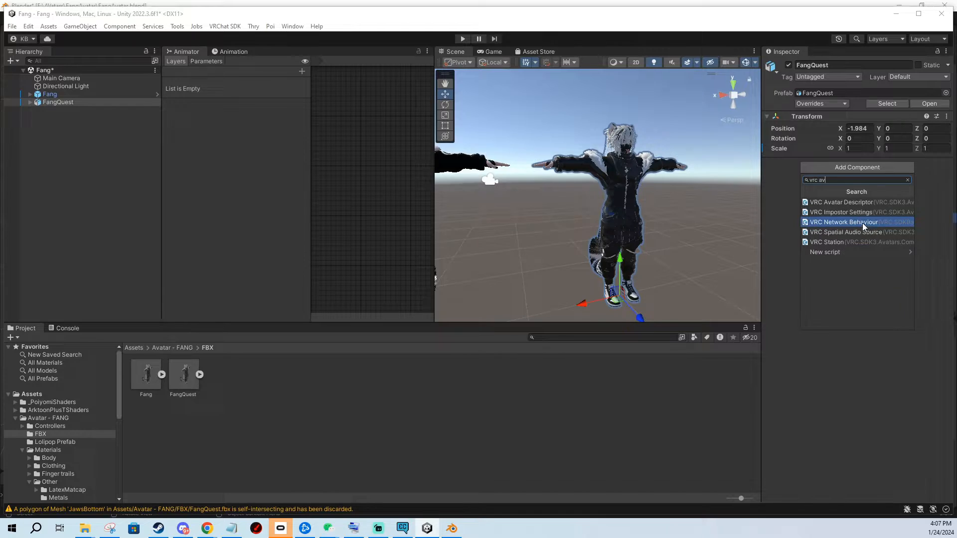
{"action": "left_click", "coordinate": [846, 202]}
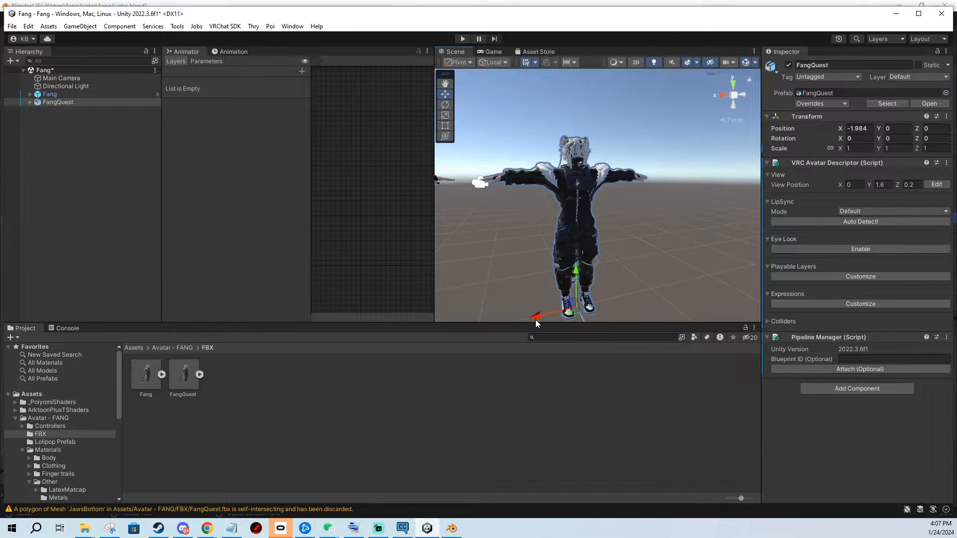
{"action": "left_click_drag", "start_coordinate": [535, 324], "coordinate": [539, 322]}
Show the VRChat SDK control panel, choose FangQuest as the selected avatar and review its validations.
{"action": "left_click", "coordinate": [224, 26]}
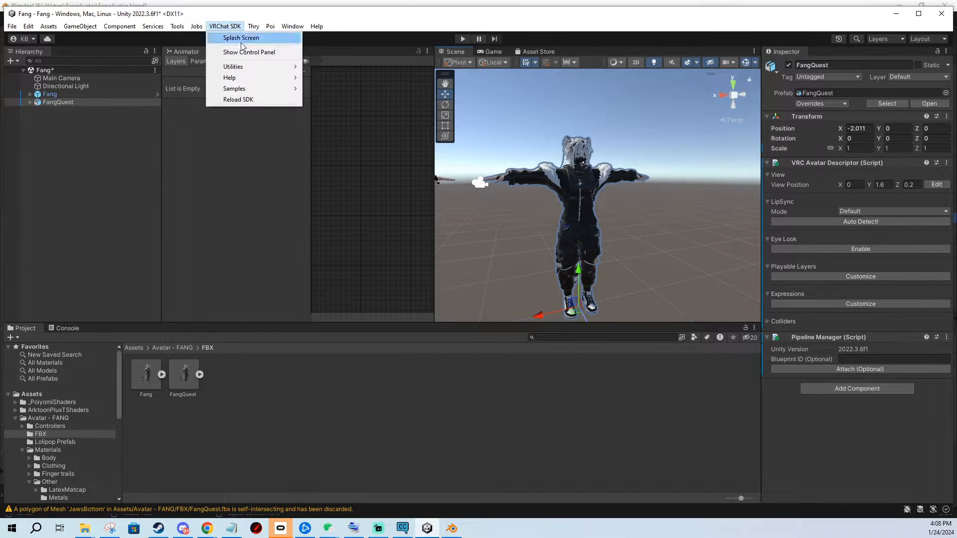
{"action": "left_click", "coordinate": [247, 52]}
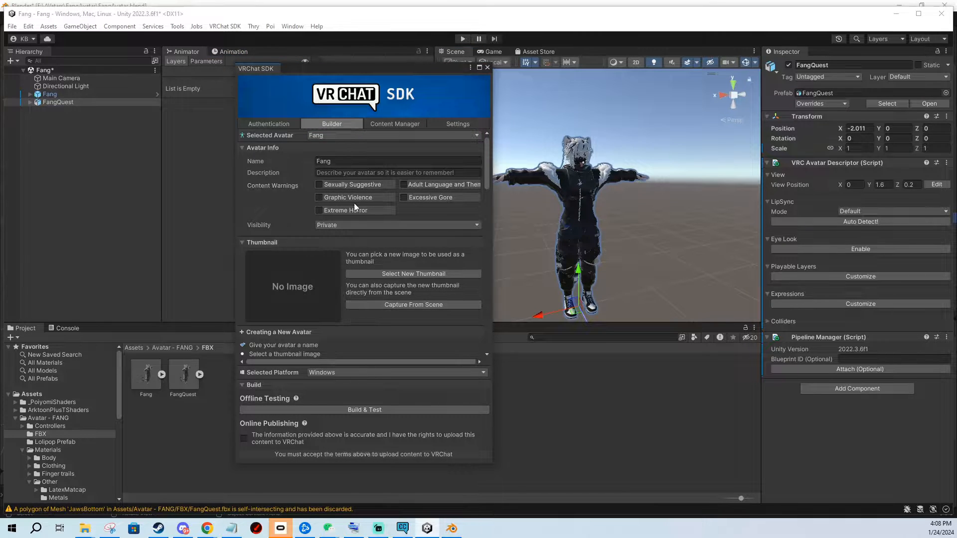
{"action": "left_click", "coordinate": [340, 135]}
{"action": "left_click", "coordinate": [344, 157]}
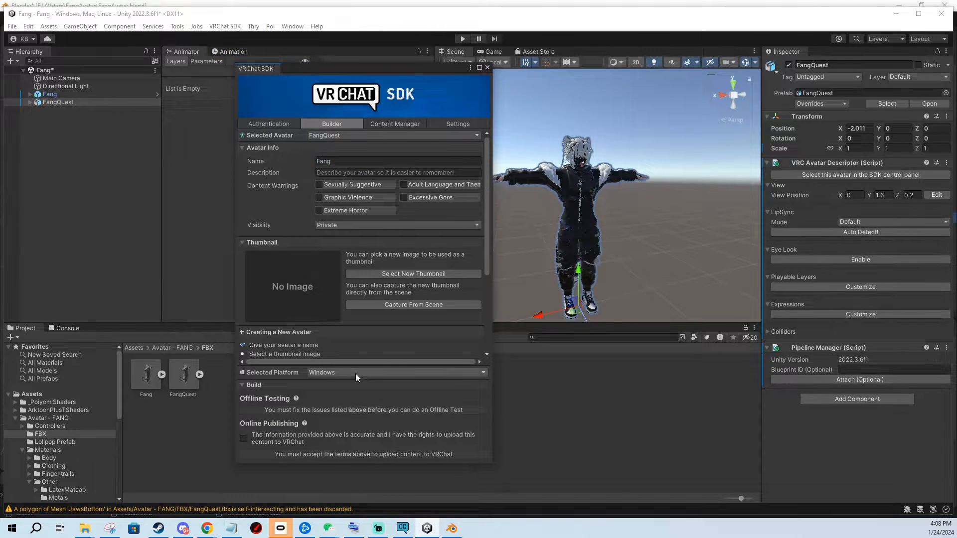
{"action": "scroll", "coordinate": [325, 307], "scroll_direction": "down", "scroll_amount": 5}
Examine the FangQuest model in the scene from head to shoes.
{"action": "scroll", "coordinate": [550, 202], "scroll_direction": "up", "scroll_amount": 8}
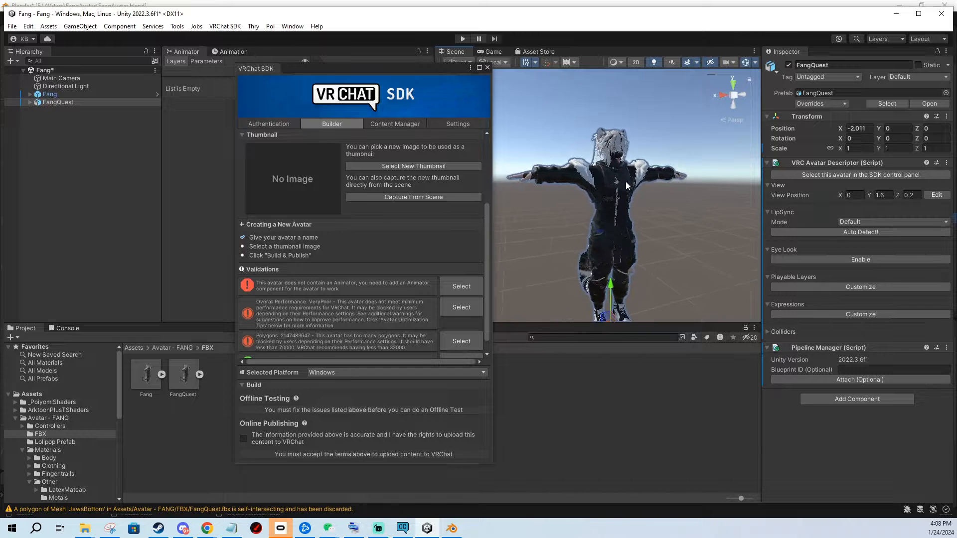
{"action": "scroll", "coordinate": [632, 201], "scroll_direction": "down", "scroll_amount": 2}
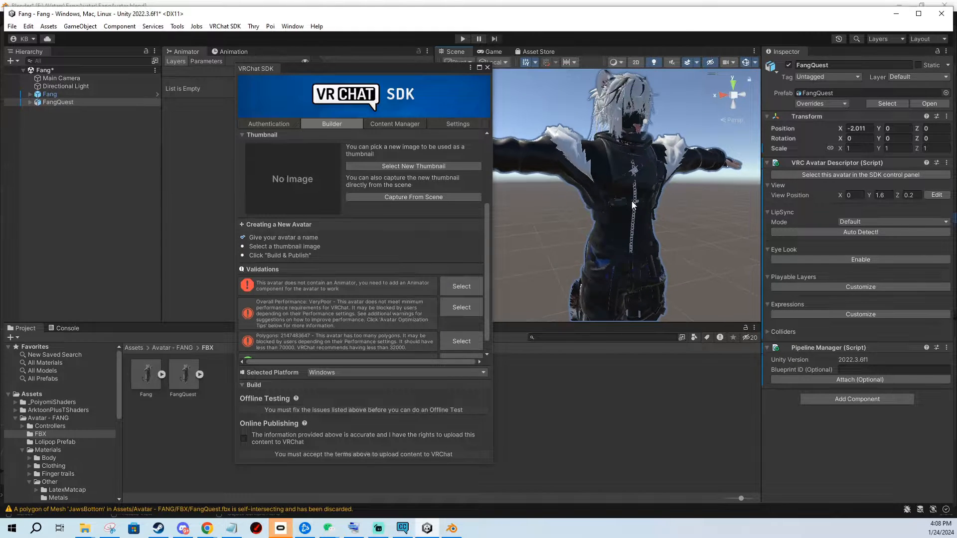
{"action": "middle_click_drag", "start_coordinate": [632, 289], "coordinate": [612, 185]}
{"action": "middle_click_drag", "start_coordinate": [595, 293], "coordinate": [603, 233]}
{"action": "scroll", "coordinate": [602, 233], "scroll_direction": "up", "scroll_amount": 3}
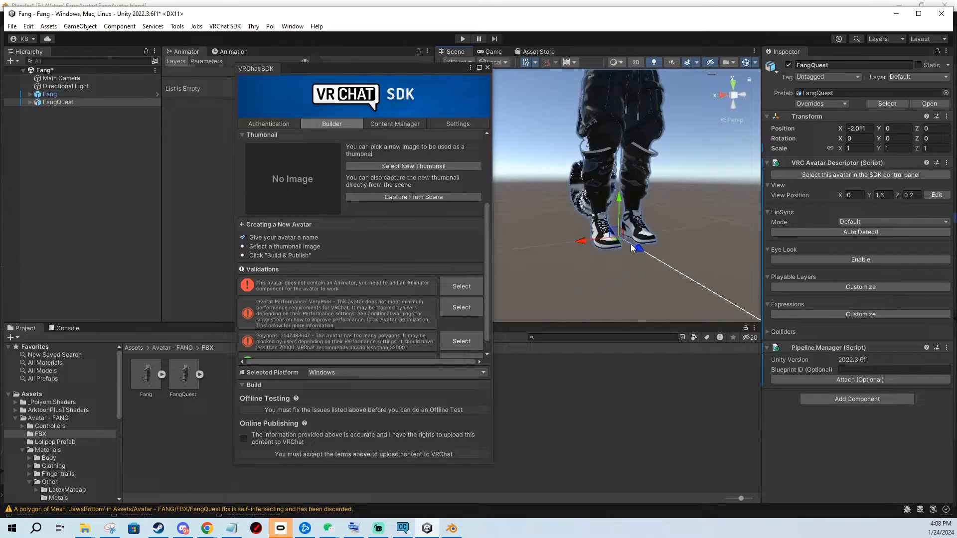
{"action": "scroll", "coordinate": [607, 162], "scroll_direction": "down", "scroll_amount": 3}
{"action": "middle_click_drag", "start_coordinate": [601, 130], "coordinate": [613, 266]}
{"action": "middle_click_drag", "start_coordinate": [598, 190], "coordinate": [597, 194]}
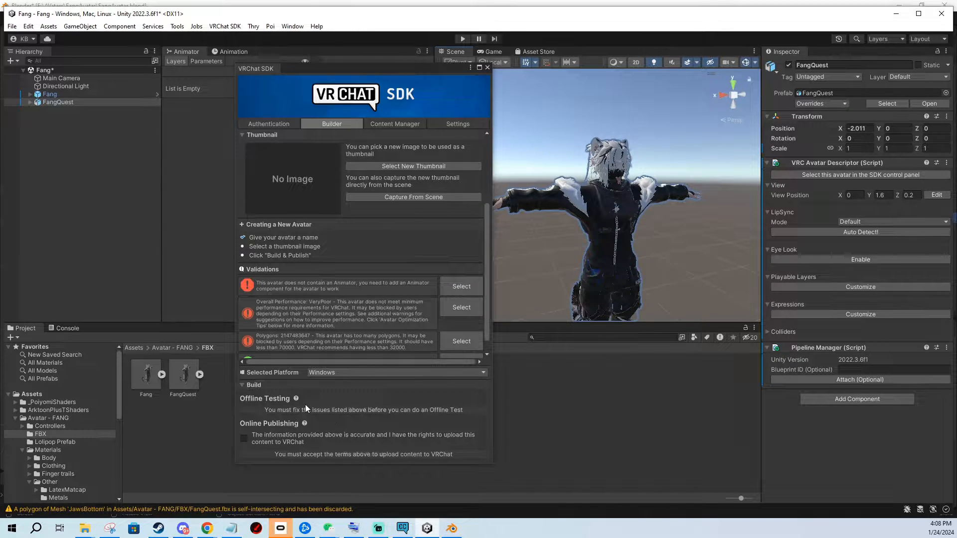
{"action": "middle_click_drag", "start_coordinate": [626, 162], "coordinate": [612, 176]}
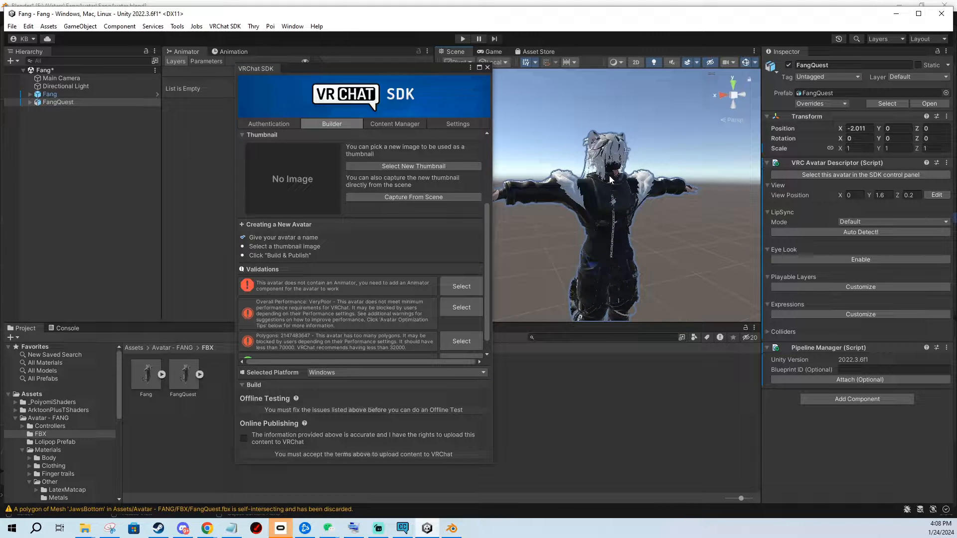
Add an Animator component to FangQuest.
{"action": "left_click", "coordinate": [865, 401]}
{"action": "type", "text": "anim"}
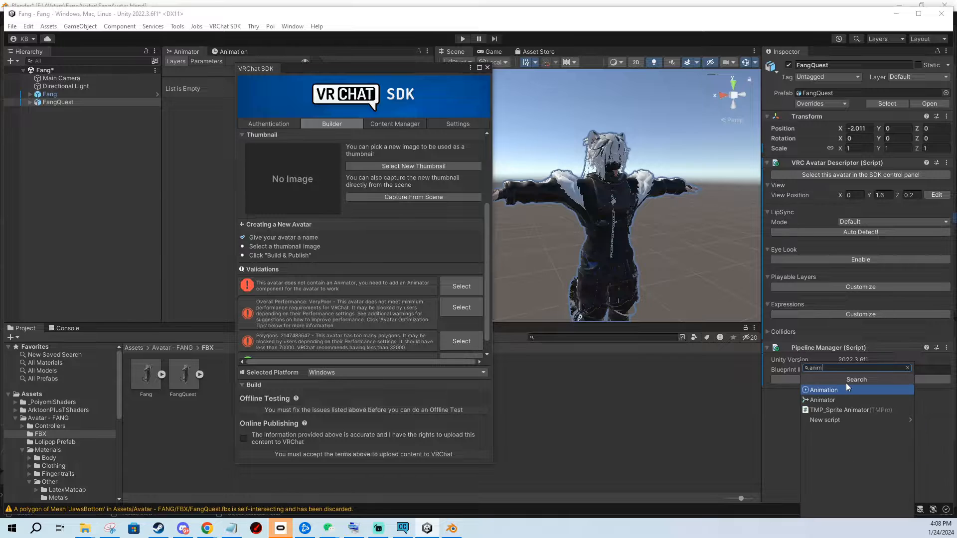
{"action": "left_click", "coordinate": [821, 399]}
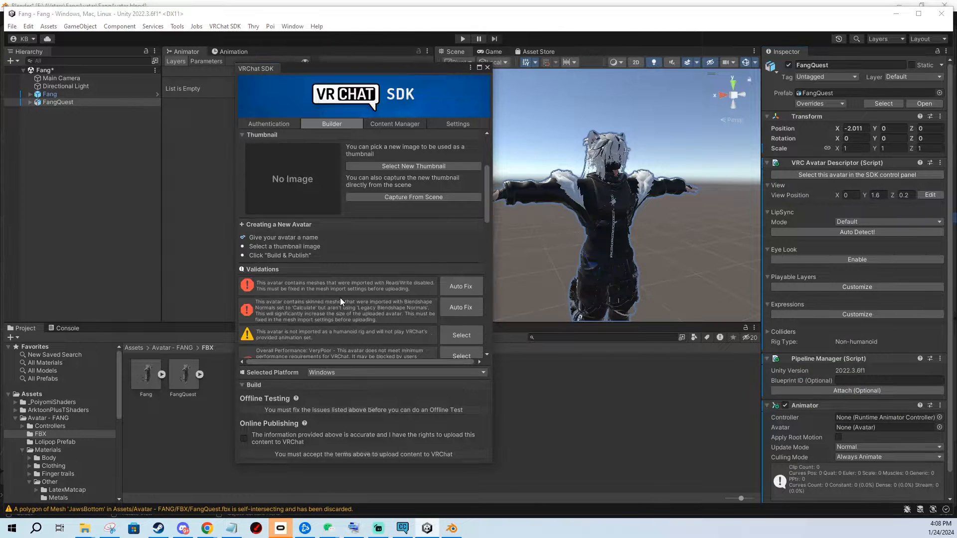
Auto-fix the disabled Read/Write mesh import issue and run an offline Build & Test of FangQuest.
{"action": "left_click", "coordinate": [461, 286]}
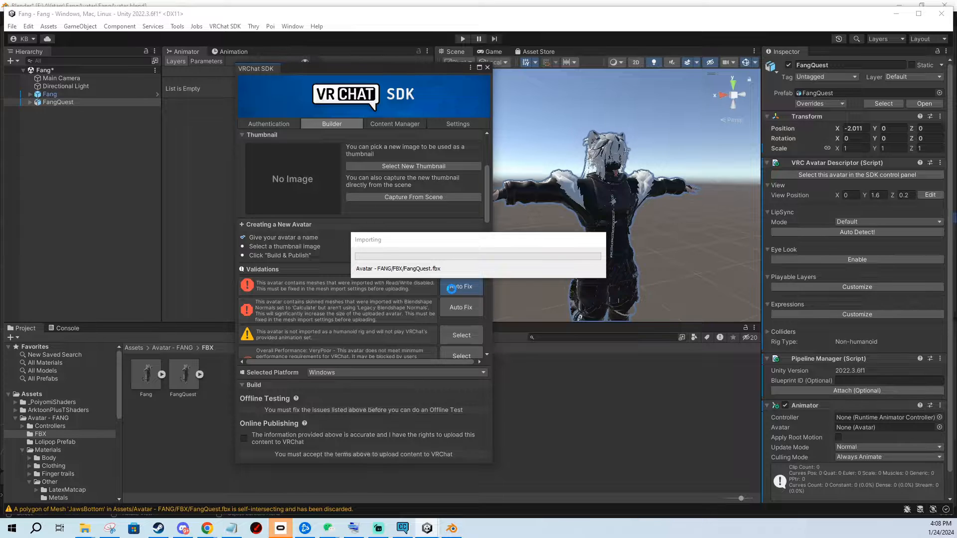
{"action": "left_click", "coordinate": [367, 410]}
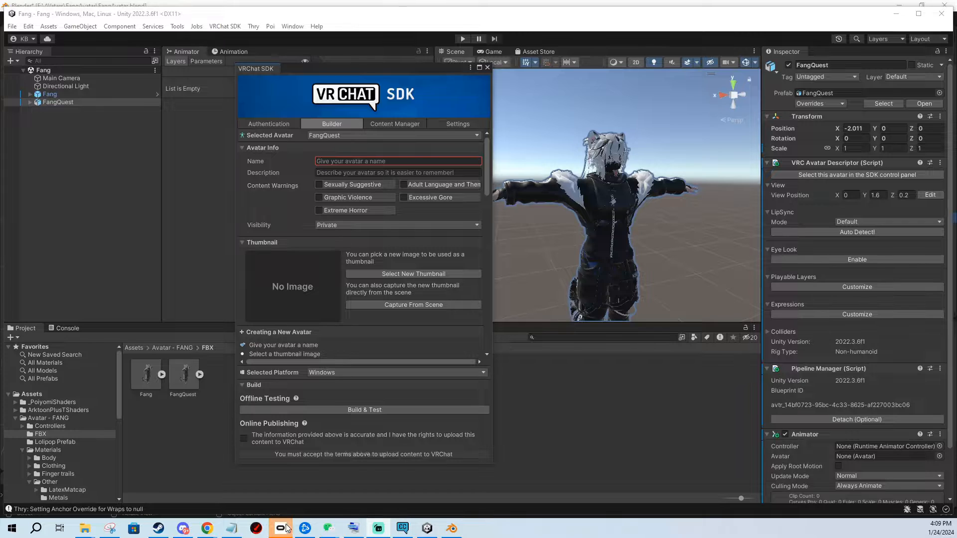
Switch to the empty AssetBundleStat tab in Chrome and open FangQuest.vrca as the asset bundle.
{"action": "mouse_move", "coordinate": [207, 528]}
{"action": "left_click", "coordinate": [238, 504]}
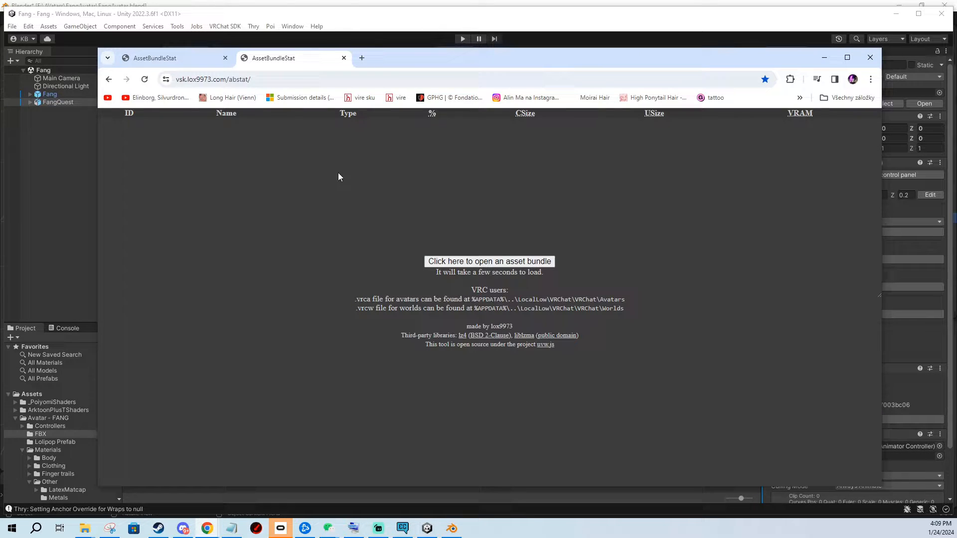
{"action": "left_click", "coordinate": [502, 262]}
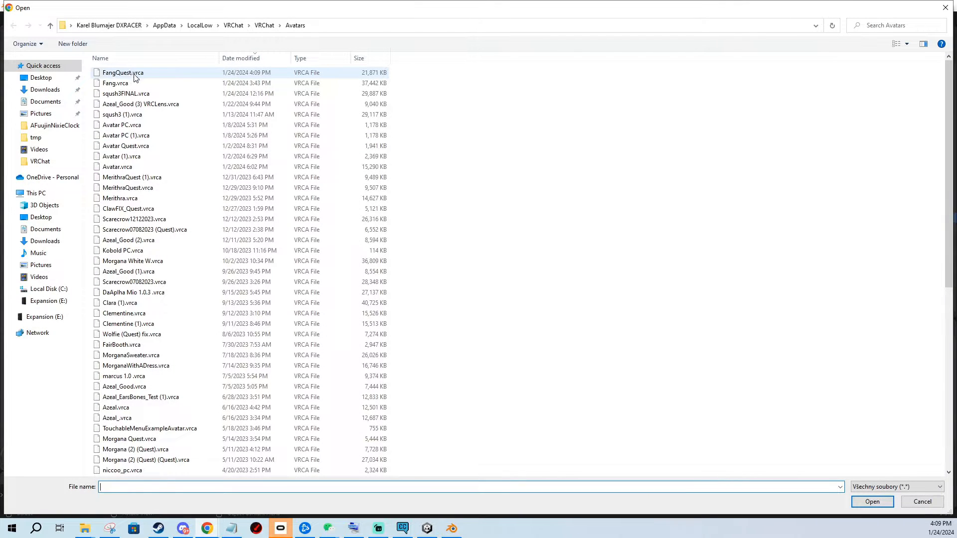
{"action": "double_click", "coordinate": [134, 77]}
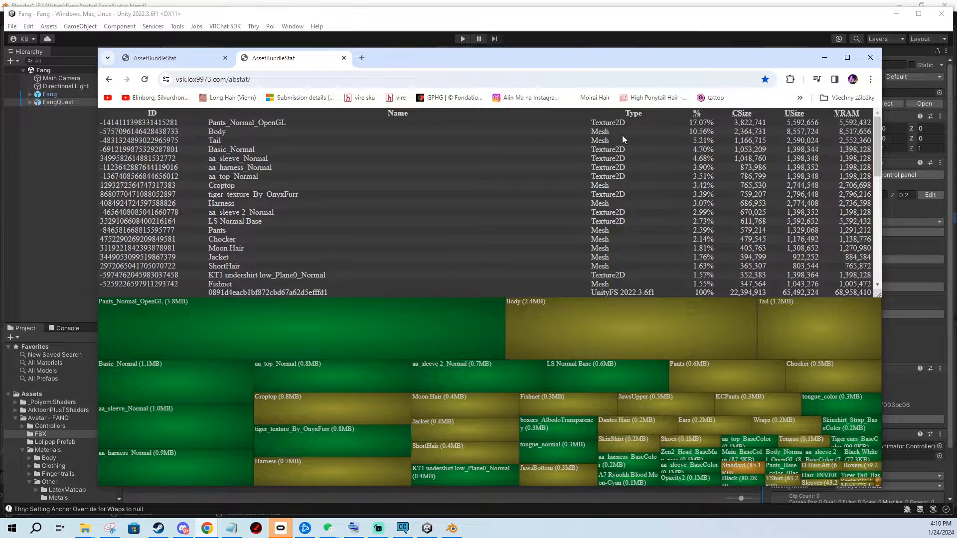
Examine the sizes of the Body, Tail, Croptop, Harness and Chocker meshes and the Pants_Normal_OpenGL texture.
{"action": "left_click", "coordinate": [608, 133]}
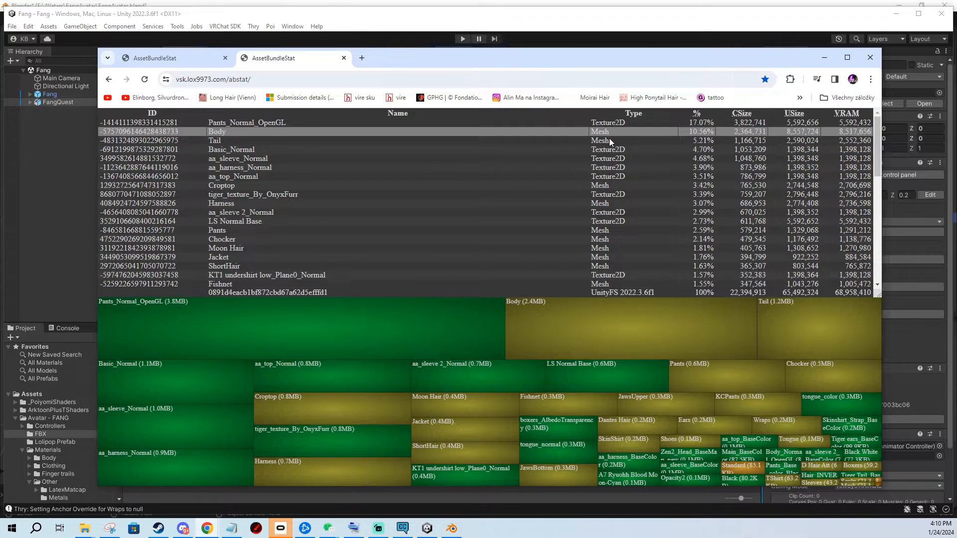
{"action": "left_click", "coordinate": [609, 139]}
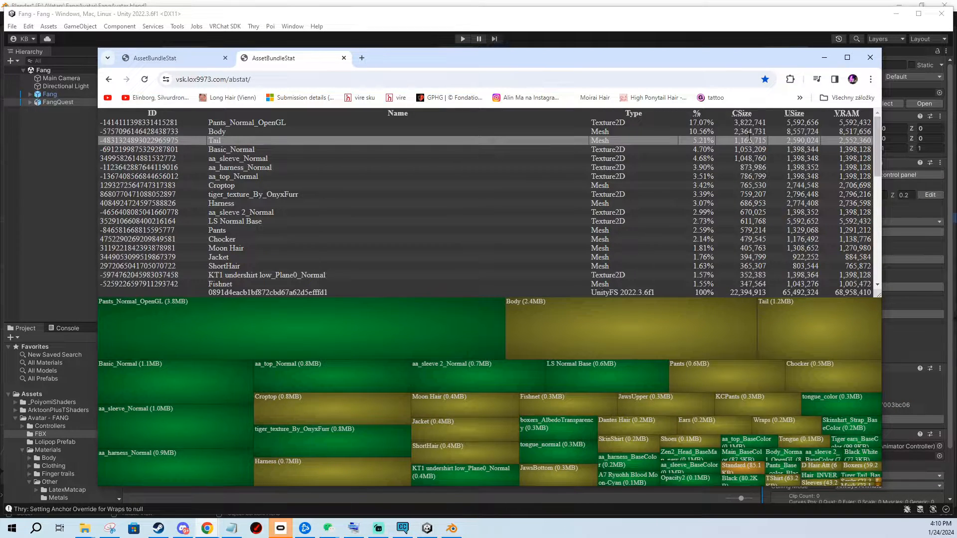
{"action": "left_click", "coordinate": [602, 186]}
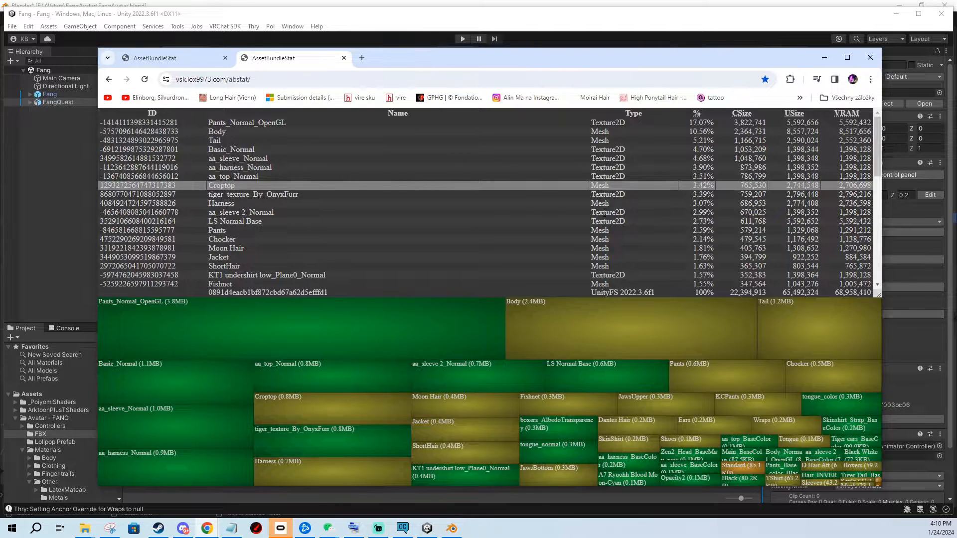
{"action": "left_click", "coordinate": [603, 204]}
{"action": "left_click", "coordinate": [604, 238]}
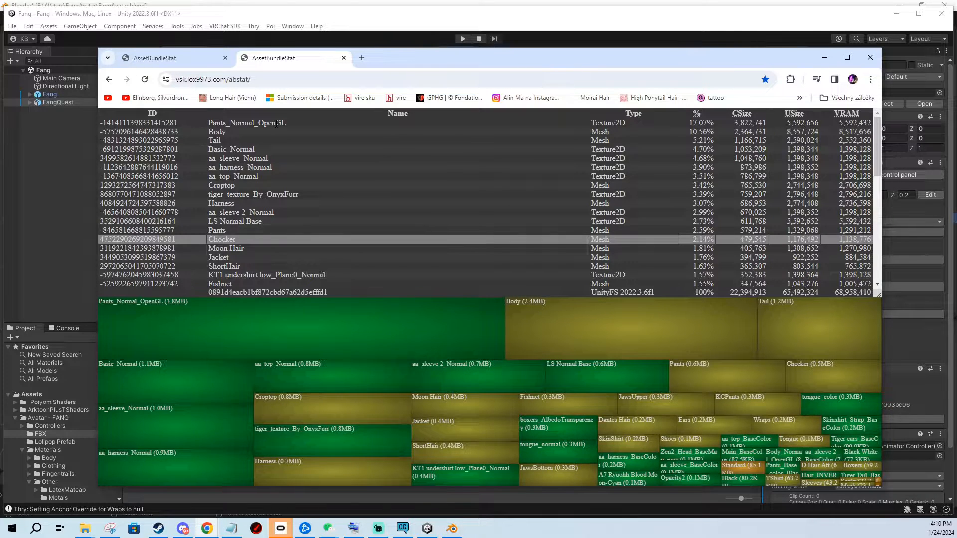
{"action": "left_click", "coordinate": [255, 124]}
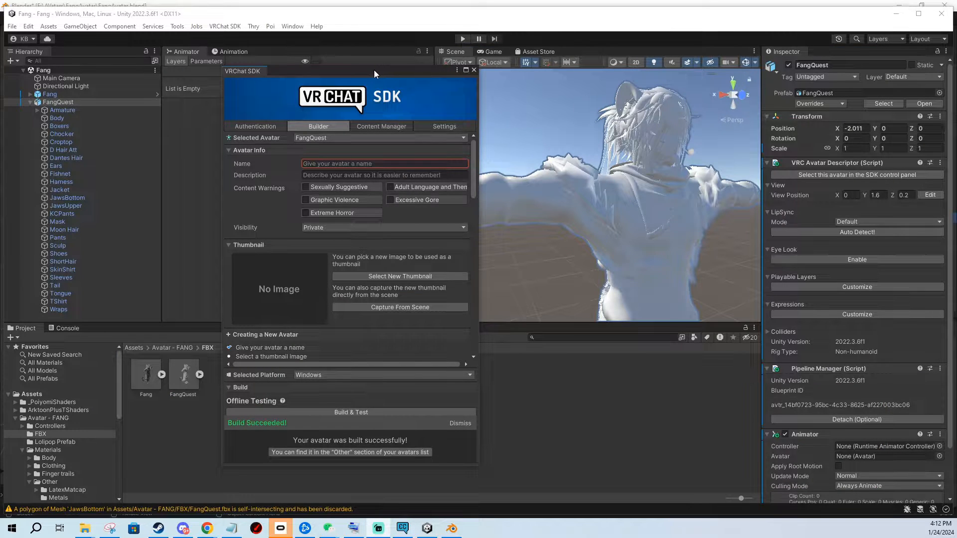
Check the Material Creation Mode options in FangQuest's import settings in Unity without changing them.
{"action": "left_click_drag", "start_coordinate": [374, 70], "coordinate": [395, 73]}
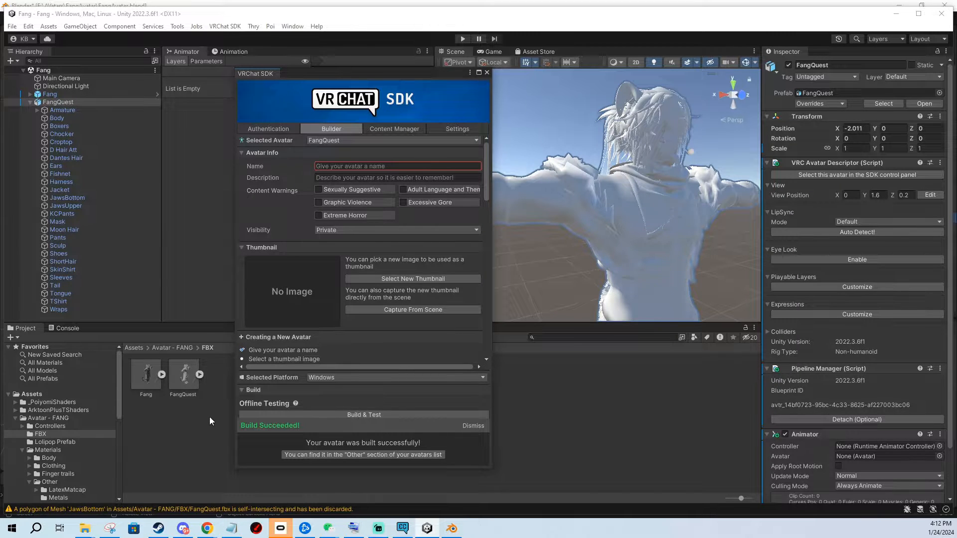
{"action": "left_click_drag", "start_coordinate": [620, 180], "coordinate": [593, 232], "text": "alt"}
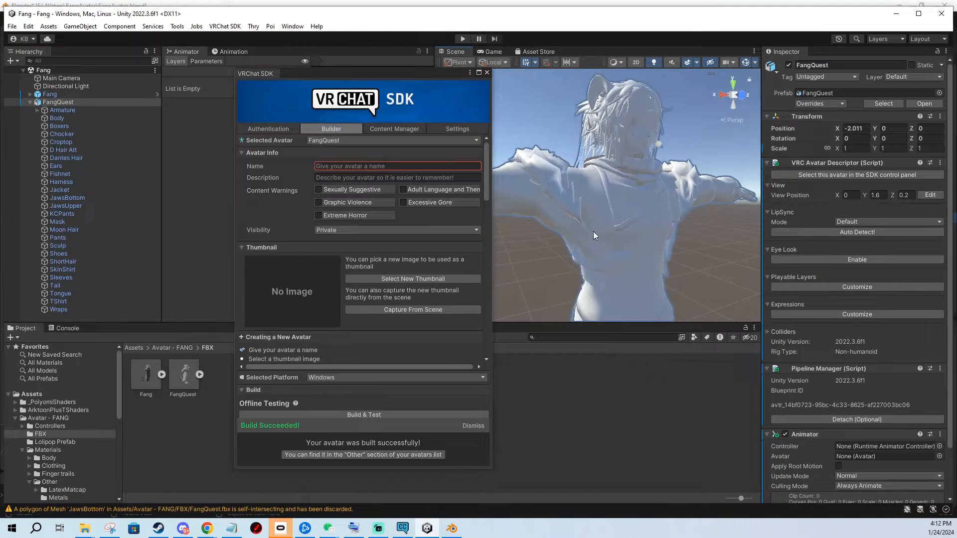
{"action": "left_click", "coordinate": [184, 375]}
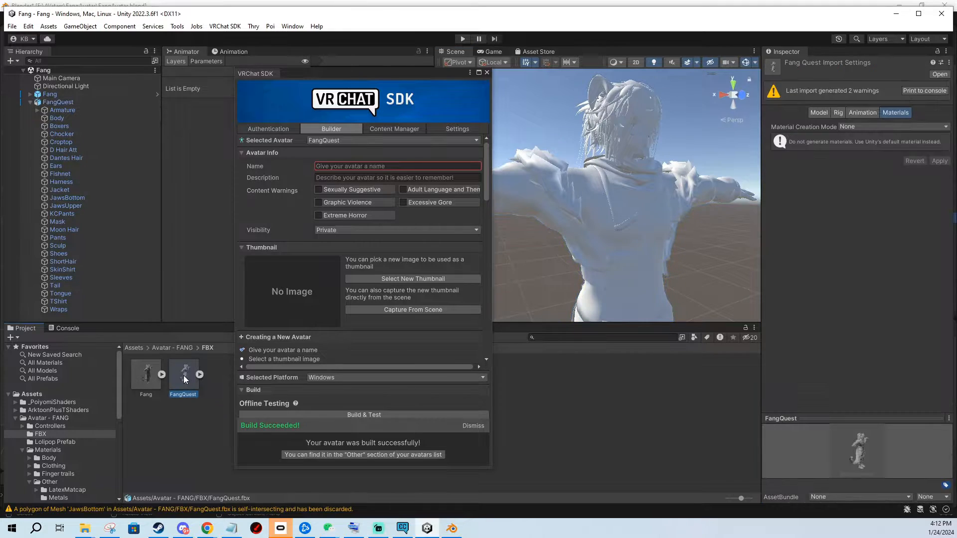
{"action": "left_click", "coordinate": [892, 110]}
{"action": "left_click", "coordinate": [851, 127]}
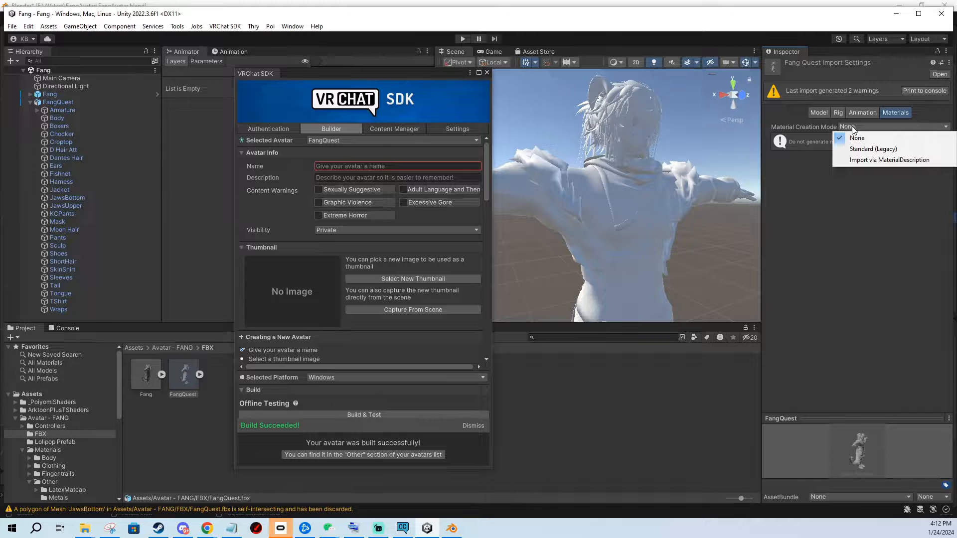
{"action": "left_click", "coordinate": [788, 125]}
Select FangQuest's Croptop mesh in the scene to inspect its Skinned Mesh Renderer and material.
{"action": "left_click", "coordinate": [622, 212]}
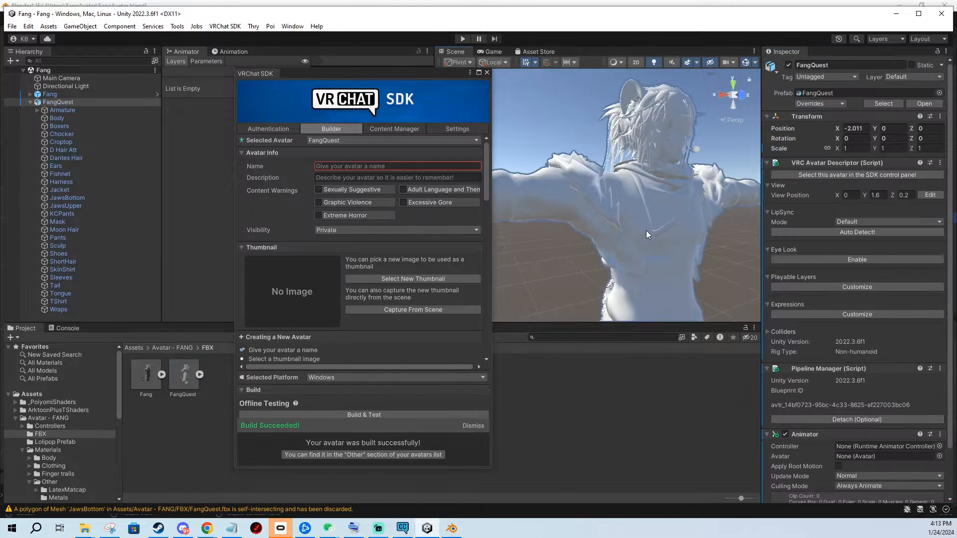
{"action": "left_click", "coordinate": [625, 200]}
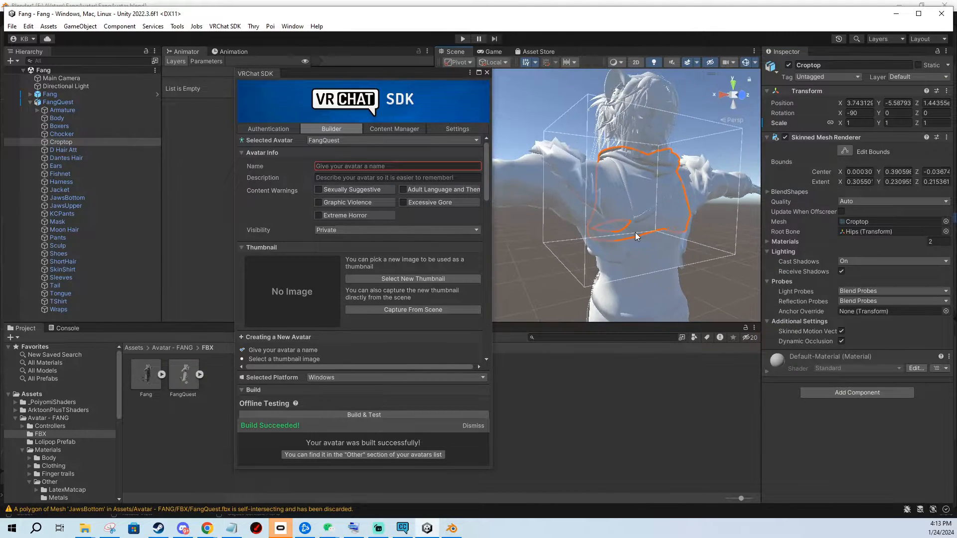
{"action": "mouse_move", "coordinate": [661, 229]}
{"action": "middle_mouse_down"}
{"action": "mouse_move", "coordinate": [650, 226]}
{"action": "mouse_move", "coordinate": [650, 239]}
{"action": "mouse_move", "coordinate": [648, 217]}
{"action": "middle_mouse_up"}
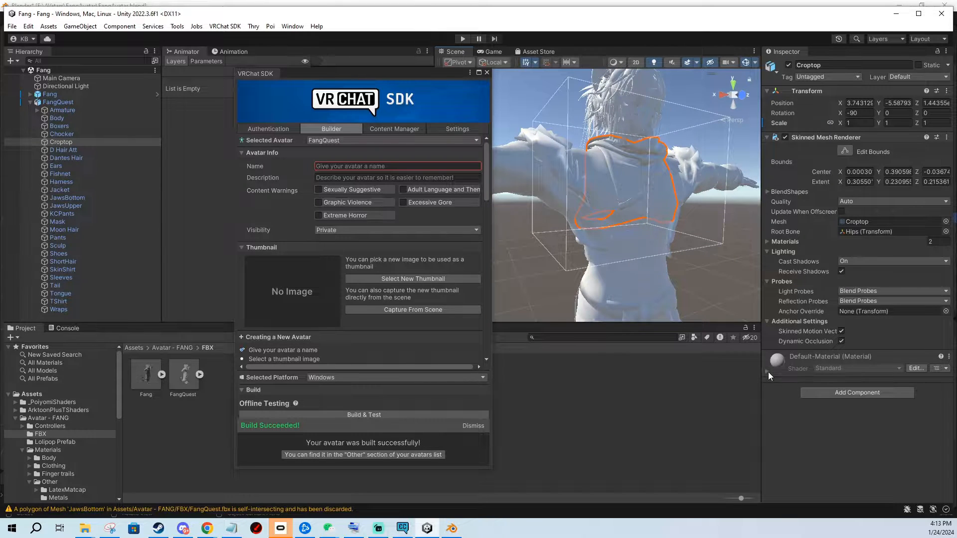
Deselect FangQuest's Croptop mesh in the scene and switch to Chrome.
{"action": "middle_click_drag", "start_coordinate": [624, 146], "coordinate": [636, 193]}
{"action": "left_click", "coordinate": [575, 121]}
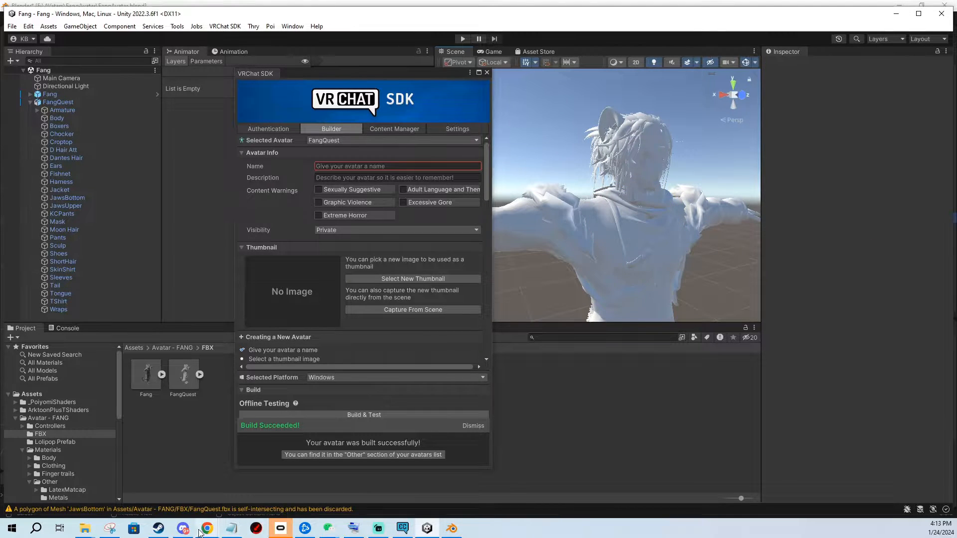
{"action": "mouse_move", "coordinate": [206, 529]}
{"action": "left_click", "coordinate": [248, 493]}
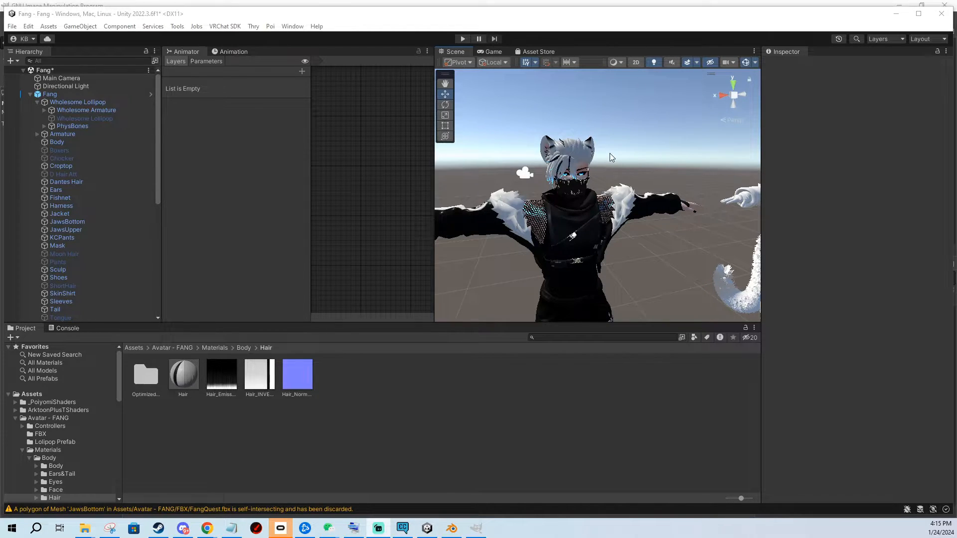
Switch to GIMP and create a new blank image 4096 × 4096 pixels in size.
{"action": "middle_click_drag", "start_coordinate": [612, 158], "coordinate": [606, 195]}
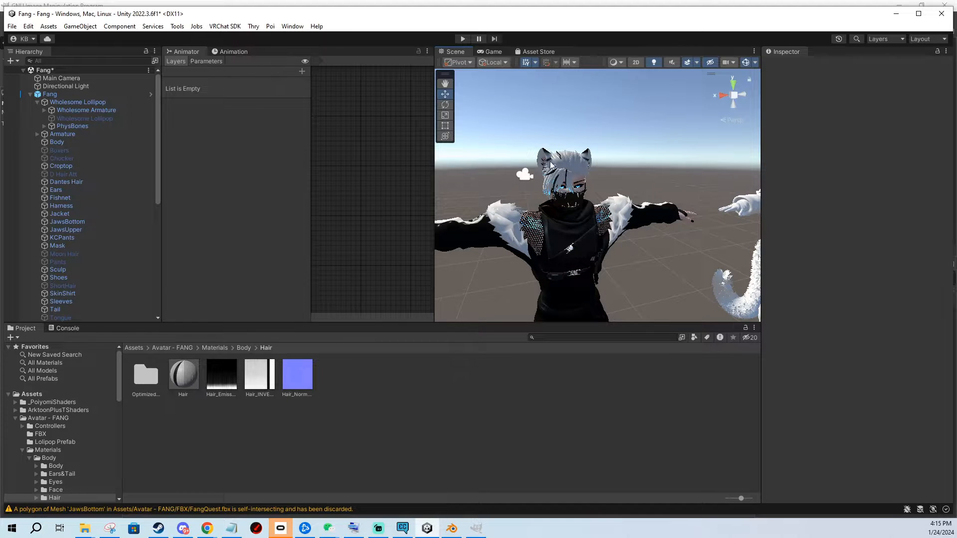
{"action": "mouse_move", "coordinate": [605, 183]}
{"action": "middle_mouse_down"}
{"action": "mouse_move", "coordinate": [638, 176]}
{"action": "mouse_move", "coordinate": [602, 188]}
{"action": "mouse_move", "coordinate": [614, 183]}
{"action": "middle_mouse_up"}
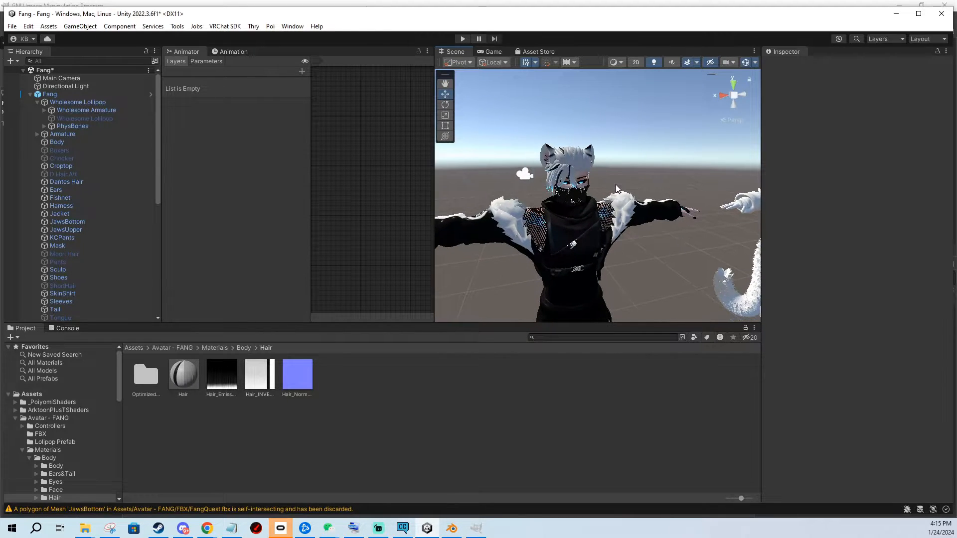
{"action": "scroll", "coordinate": [615, 185], "scroll_direction": "up", "scroll_amount": 5}
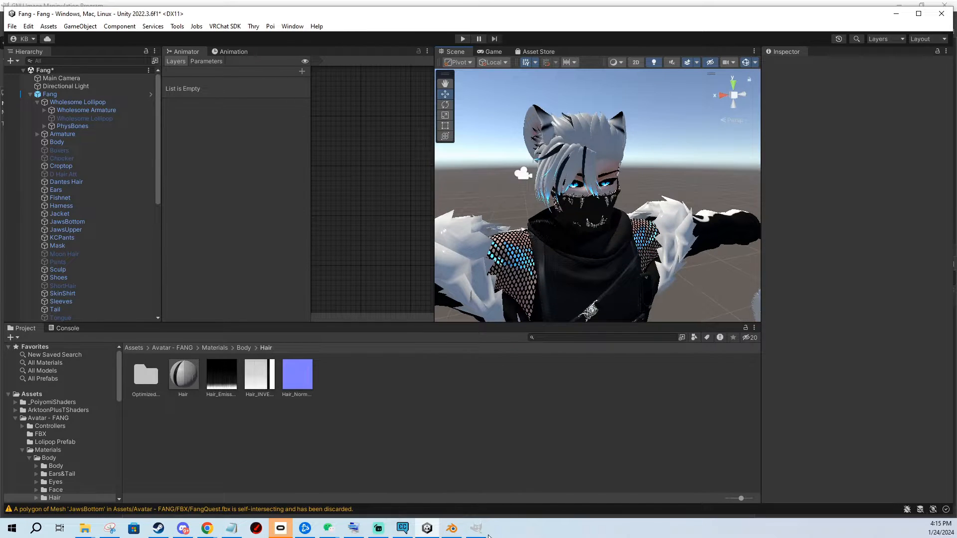
{"action": "left_click", "coordinate": [484, 532]}
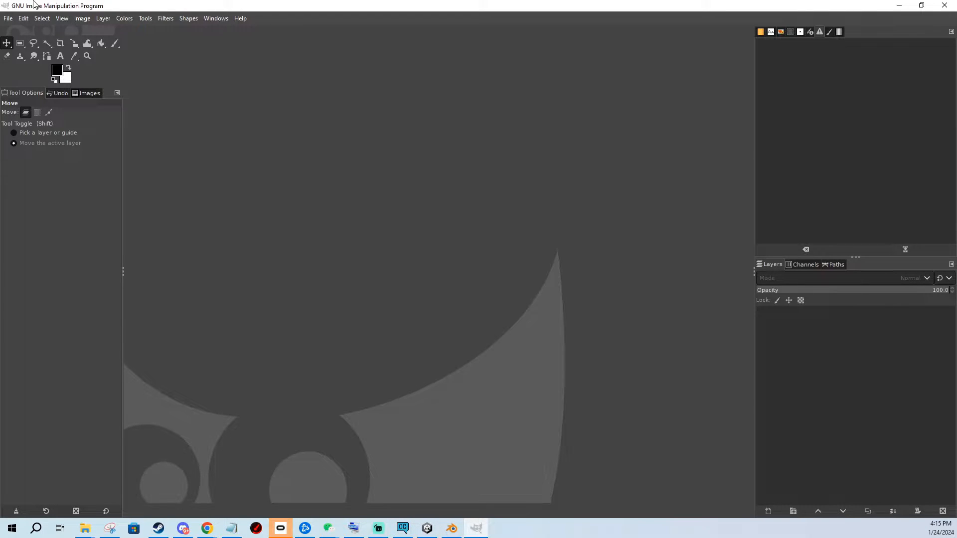
{"action": "left_click", "coordinate": [2, 19]}
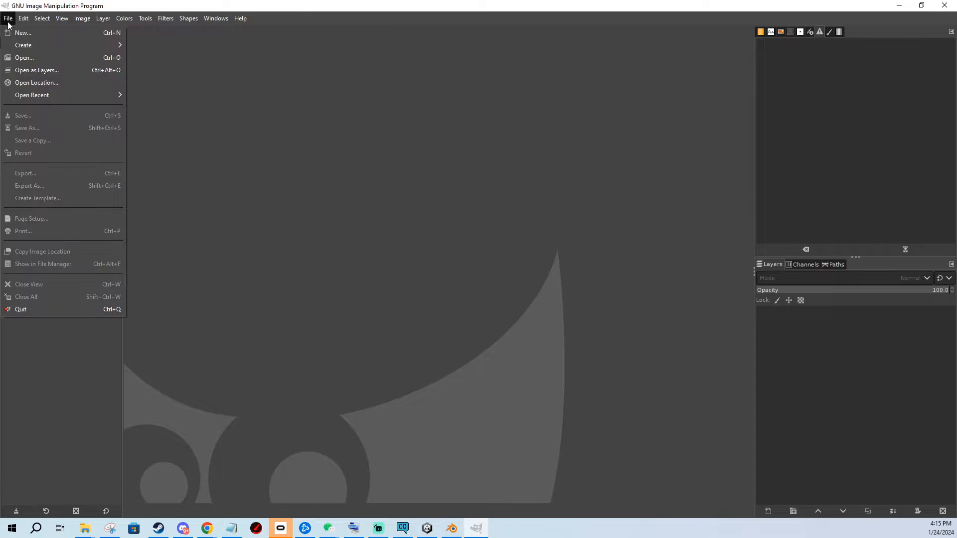
{"action": "left_click", "coordinate": [23, 28]}
{"action": "type", "text": "4096"}
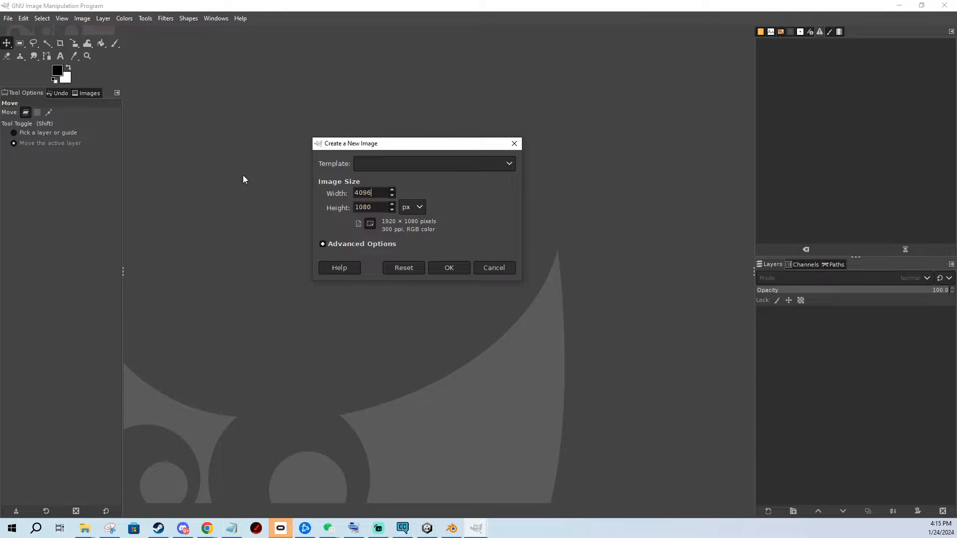
{"action": "key", "text": "Tab"}
{"action": "type", "text": "4096"}
{"action": "left_click", "coordinate": [449, 269]}
{"action": "left_click", "coordinate": [455, 264]}
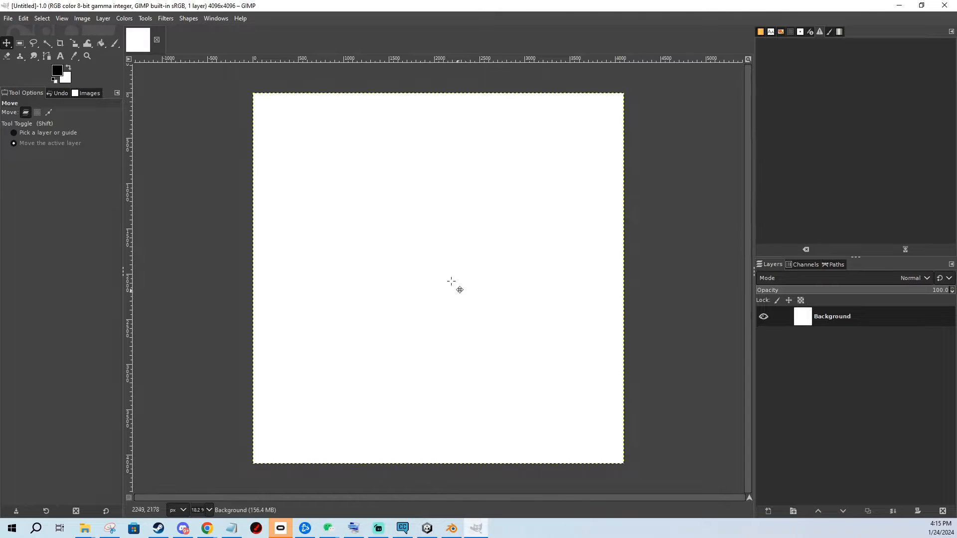
Bucket-fill the new image's background with black and swap the foreground and background colours.
{"action": "left_click", "coordinate": [101, 44]}
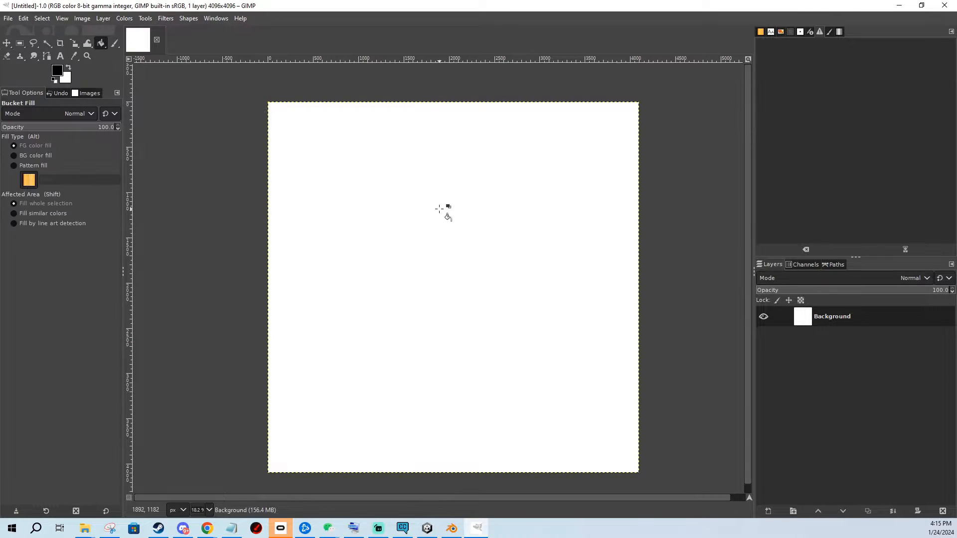
{"action": "left_click", "coordinate": [415, 196]}
{"action": "left_click", "coordinate": [69, 68]}
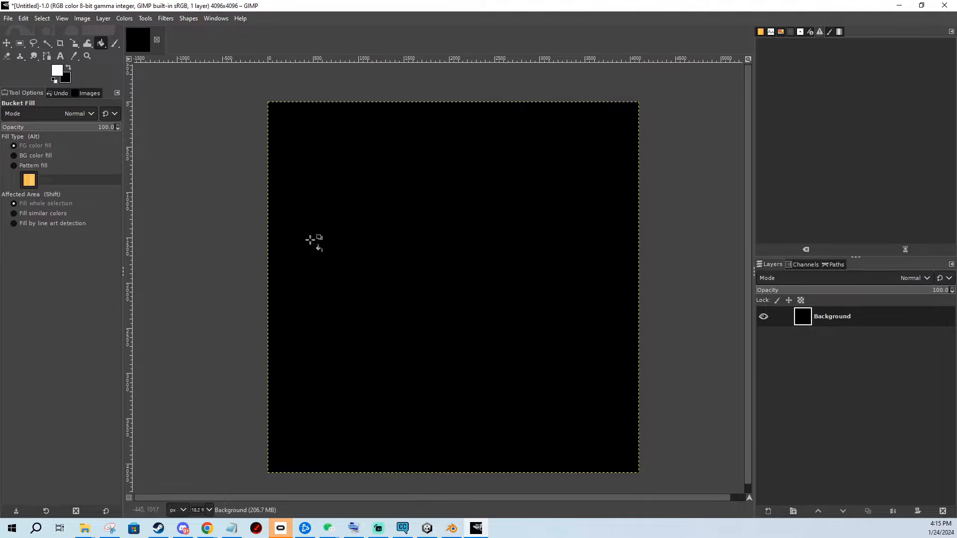
{"action": "middle_click_drag", "start_coordinate": [549, 309], "coordinate": [530, 286]}
Switch to Unity and select the original Fang avatar's Body mesh to inspect its materials.
{"action": "key", "text": "alt+Tab"}
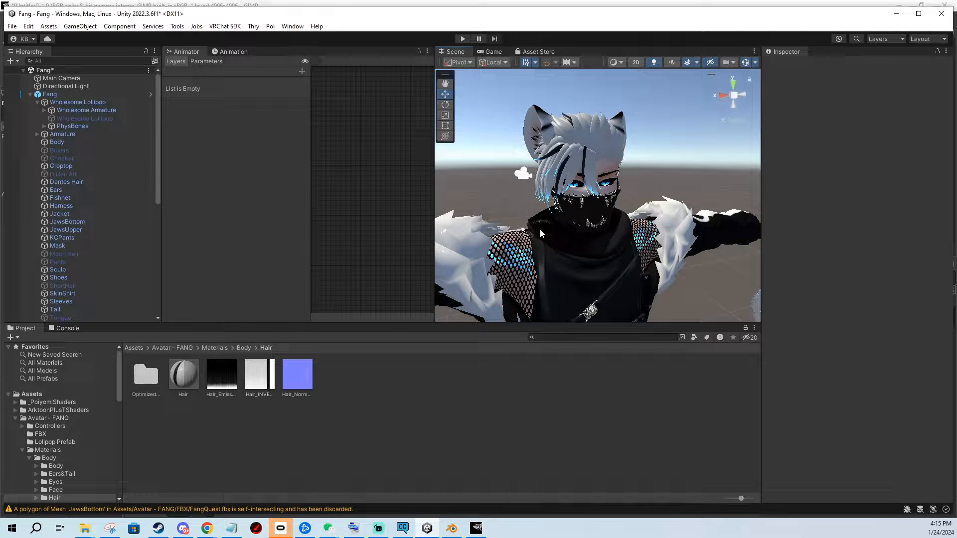
{"action": "key", "text": "alt+Tab"}
{"action": "middle_click_drag", "start_coordinate": [453, 205], "coordinate": [466, 218]}
{"action": "key", "text": "alt+Tab"}
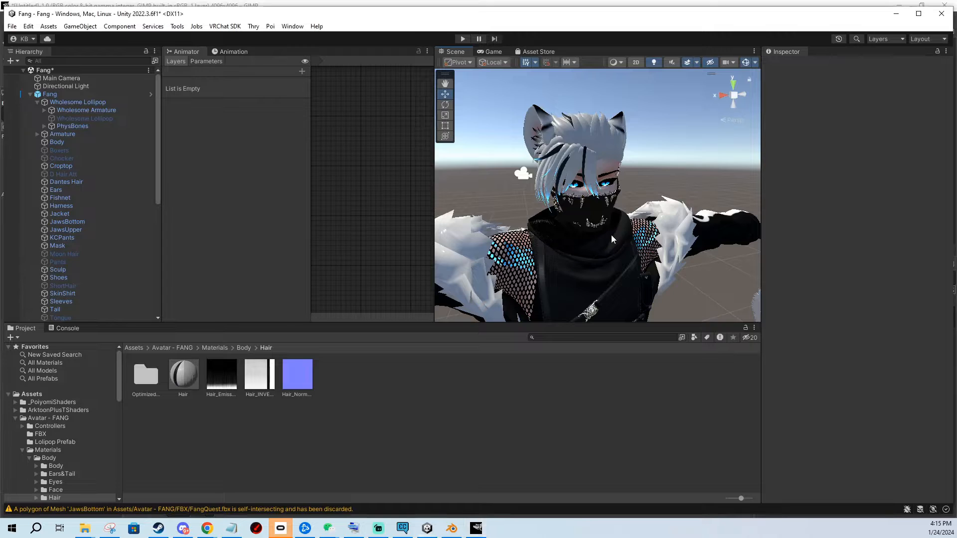
{"action": "scroll", "coordinate": [613, 211], "scroll_direction": "up", "scroll_amount": 2}
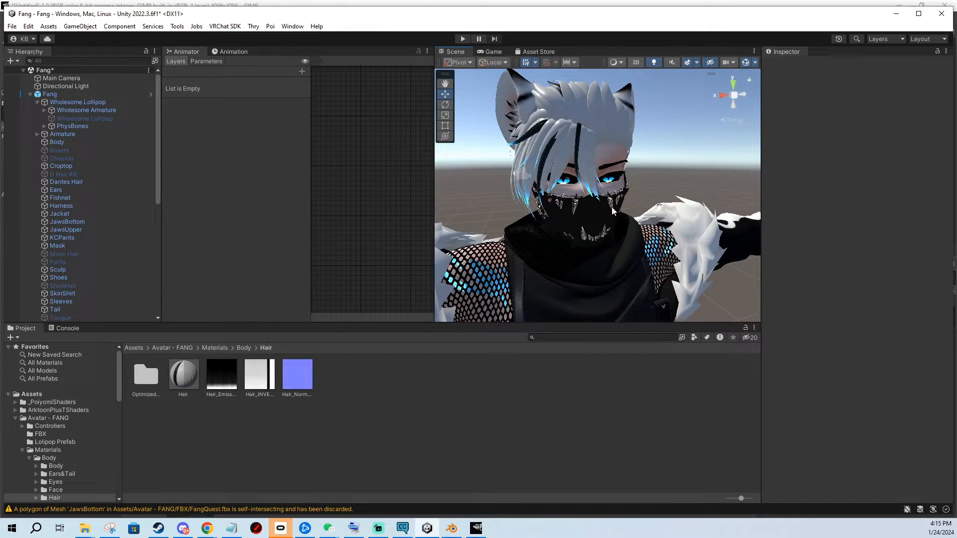
{"action": "left_click", "coordinate": [570, 183]}
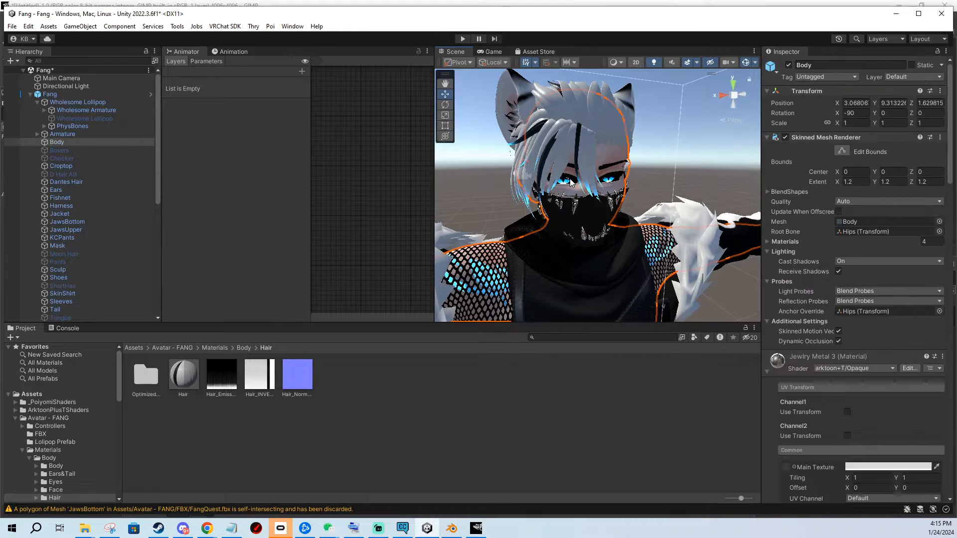
{"action": "middle_click_drag", "start_coordinate": [603, 207], "coordinate": [572, 152]}
{"action": "middle_click_drag", "start_coordinate": [590, 190], "coordinate": [578, 216]}
{"action": "scroll", "coordinate": [884, 295], "scroll_direction": "down", "scroll_amount": 4}
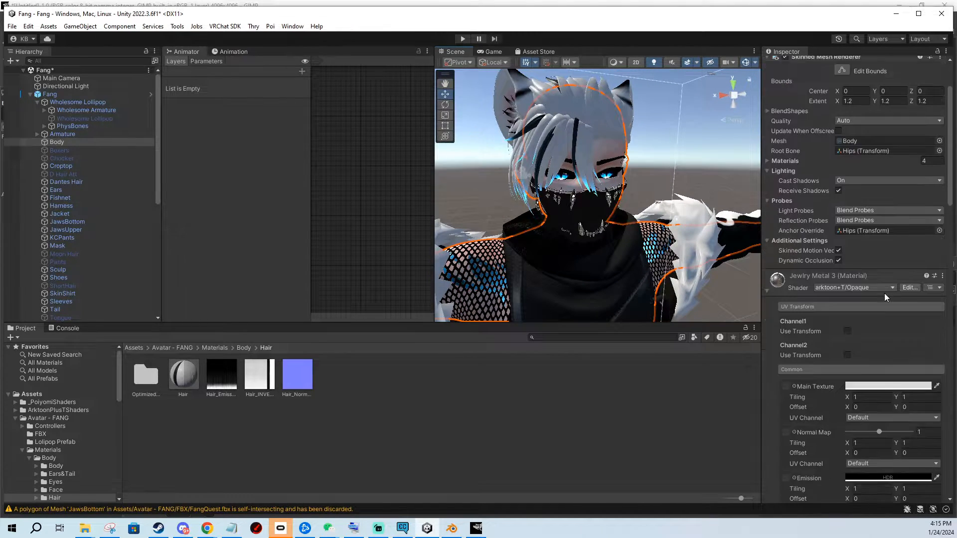
{"action": "scroll", "coordinate": [895, 207], "scroll_direction": "up", "scroll_amount": 2}
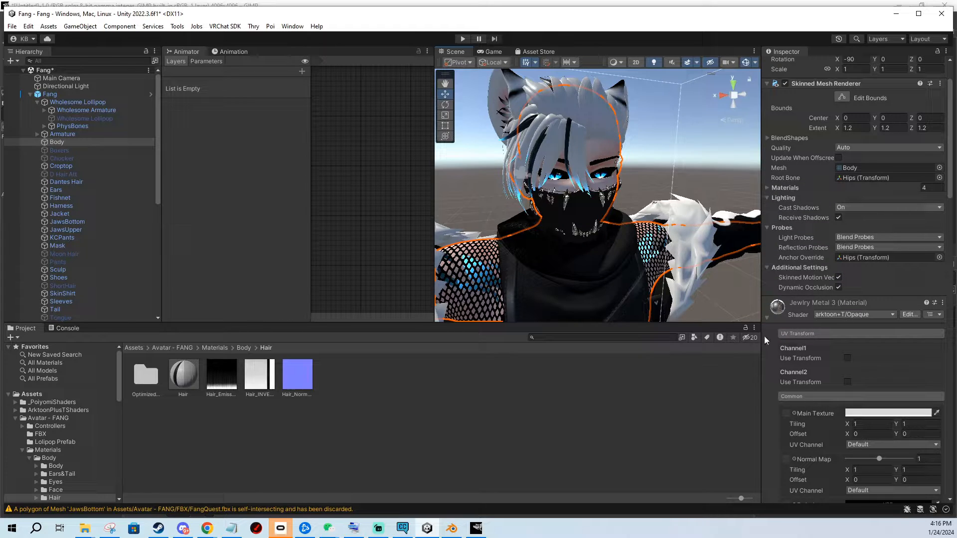
Collapse the Jewlry Metal 3 material, expand the Eyes material and locate its main texture in the project files.
{"action": "left_click", "coordinate": [766, 317]}
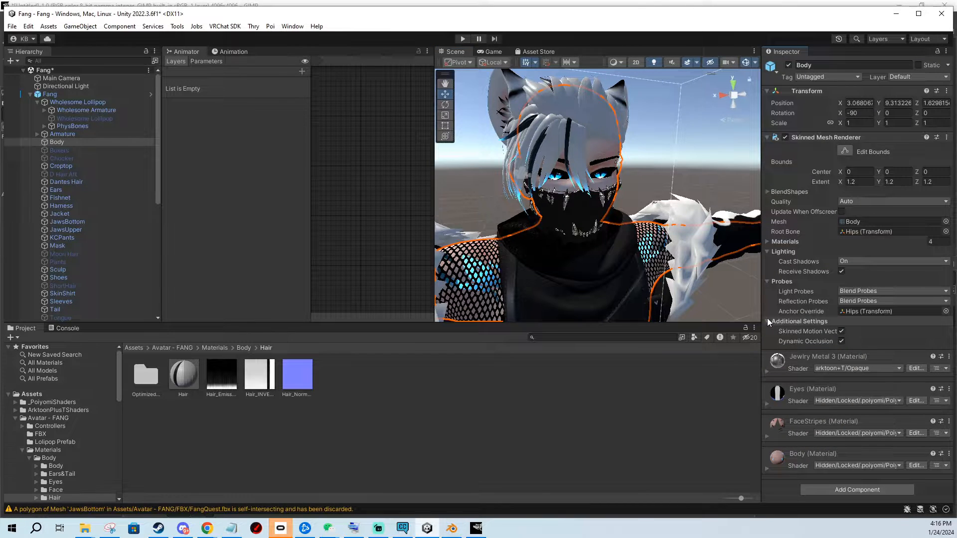
{"action": "left_click", "coordinate": [767, 405]}
{"action": "scroll", "coordinate": [808, 335], "scroll_direction": "down", "scroll_amount": 3}
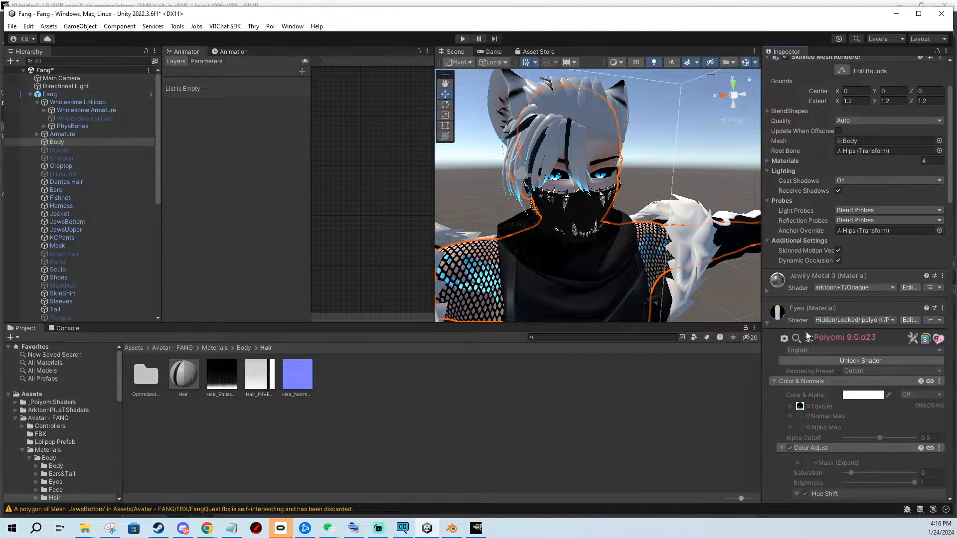
{"action": "scroll", "coordinate": [807, 336], "scroll_direction": "down", "scroll_amount": 2}
{"action": "left_click", "coordinate": [801, 353]}
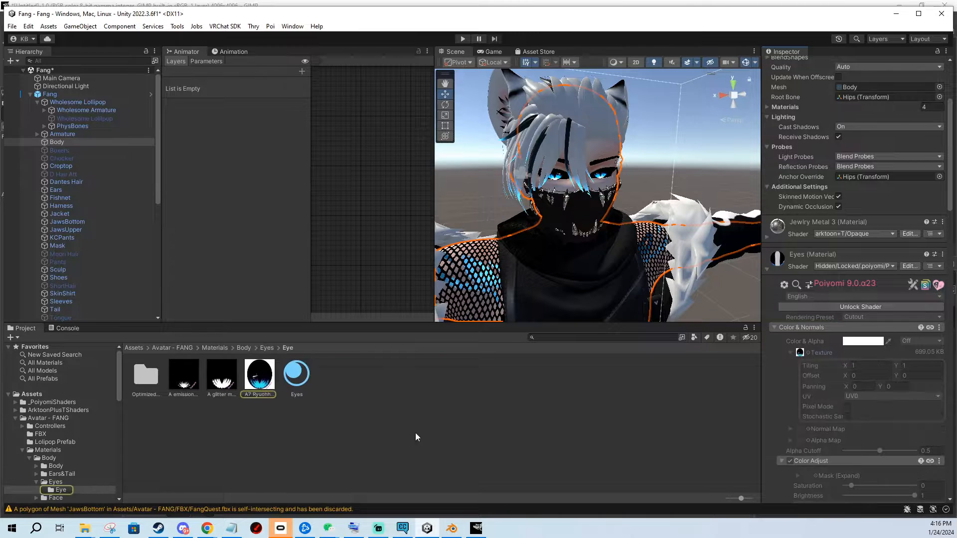
Add the Blood Moon-Cyan eye texture as a layer on the black GIMP canvas and move it near the canvas's upper-left corner.
{"action": "double_click", "coordinate": [259, 377]}
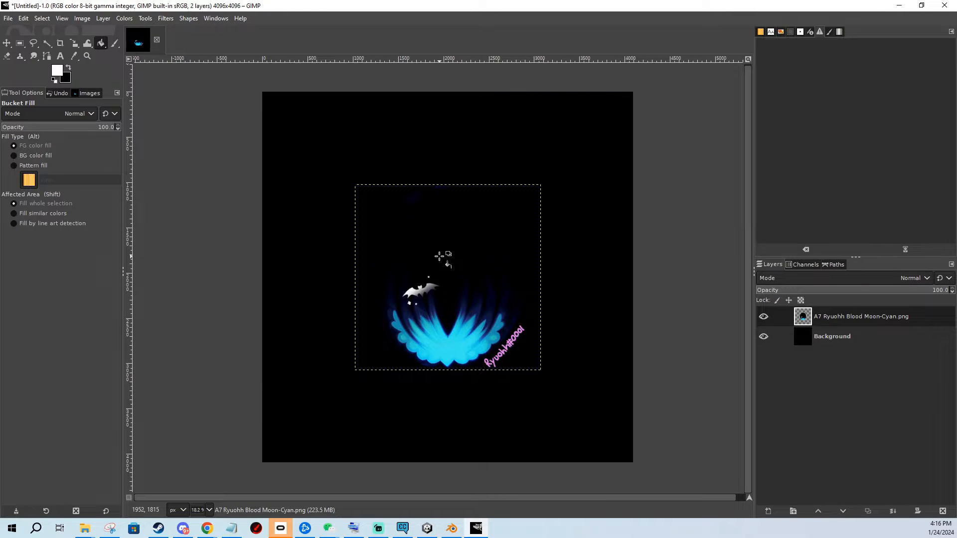
{"action": "left_click", "coordinate": [7, 44]}
{"action": "left_click_drag", "start_coordinate": [440, 249], "coordinate": [354, 157]}
{"action": "middle_click_drag", "start_coordinate": [386, 148], "coordinate": [444, 254]}
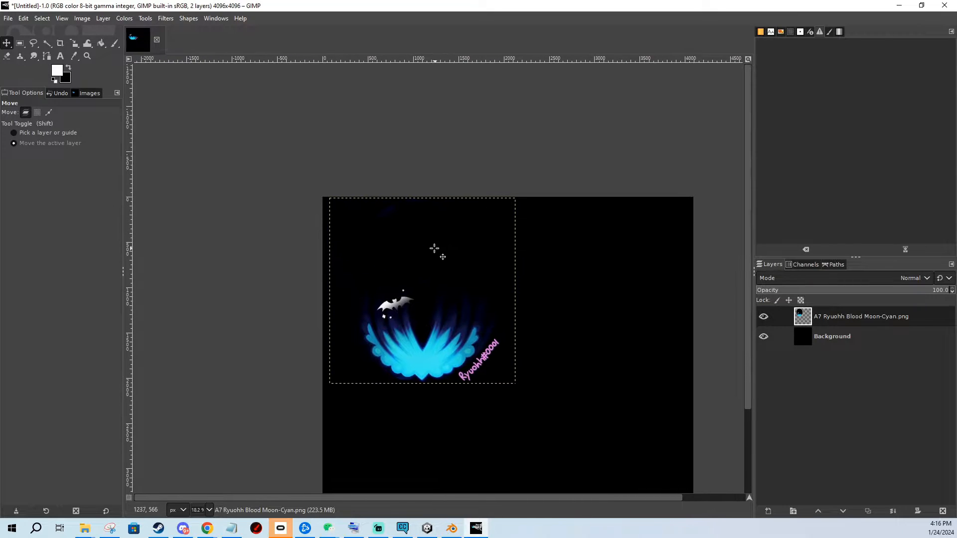
{"action": "middle_click_drag", "start_coordinate": [427, 305], "coordinate": [380, 238]}
{"action": "middle_click_drag", "start_coordinate": [472, 284], "coordinate": [493, 327]}
{"action": "scroll", "coordinate": [456, 283], "scroll_direction": "up", "scroll_amount": 2, "text": "ctrl"}
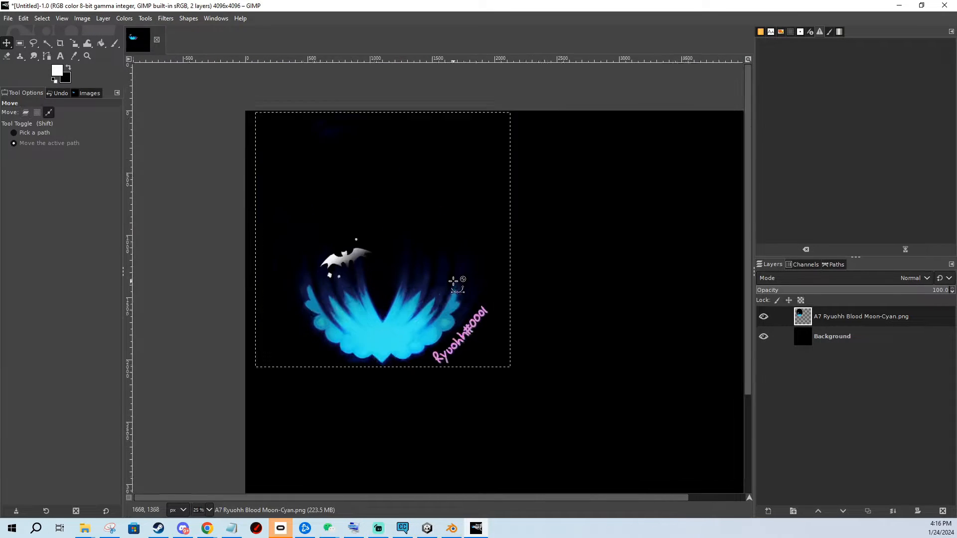
Scale the eye texture layer to 1024 × 1024 pixels.
{"action": "left_click", "coordinate": [74, 44]}
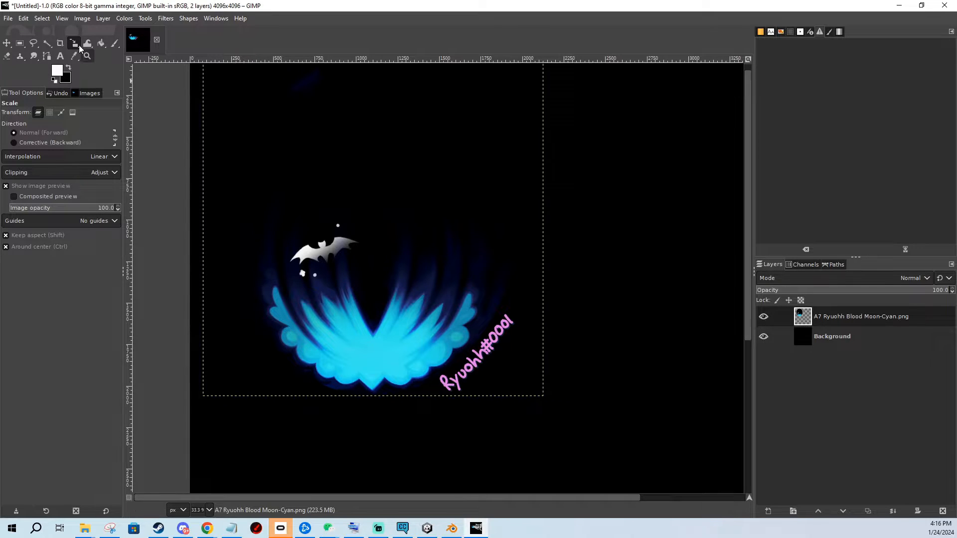
{"action": "left_click", "coordinate": [545, 384]}
{"action": "type", "text": "1370"}
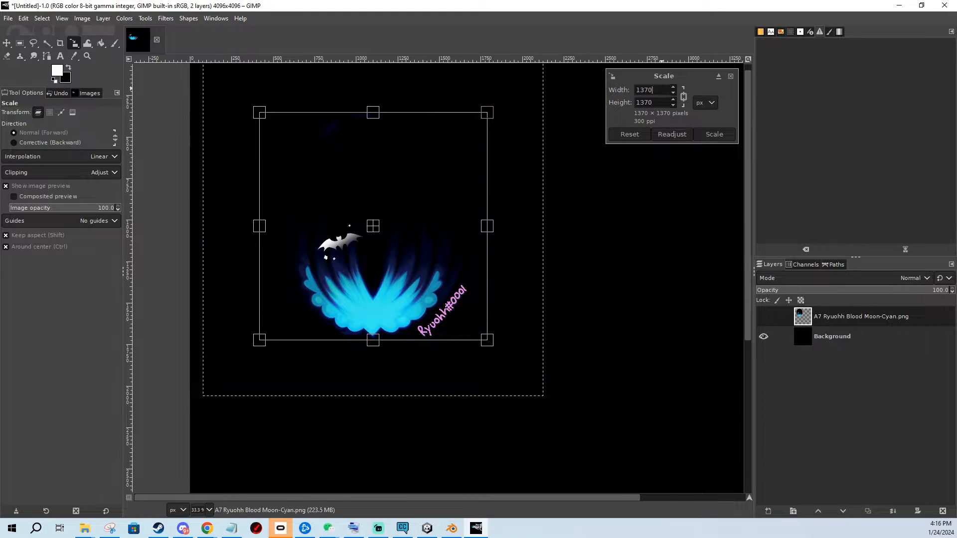
{"action": "left_click_drag", "start_coordinate": [661, 89], "coordinate": [588, 85]}
{"action": "type", "text": "1024"}
{"action": "key", "text": "Tab"}
{"action": "key", "text": "1"}
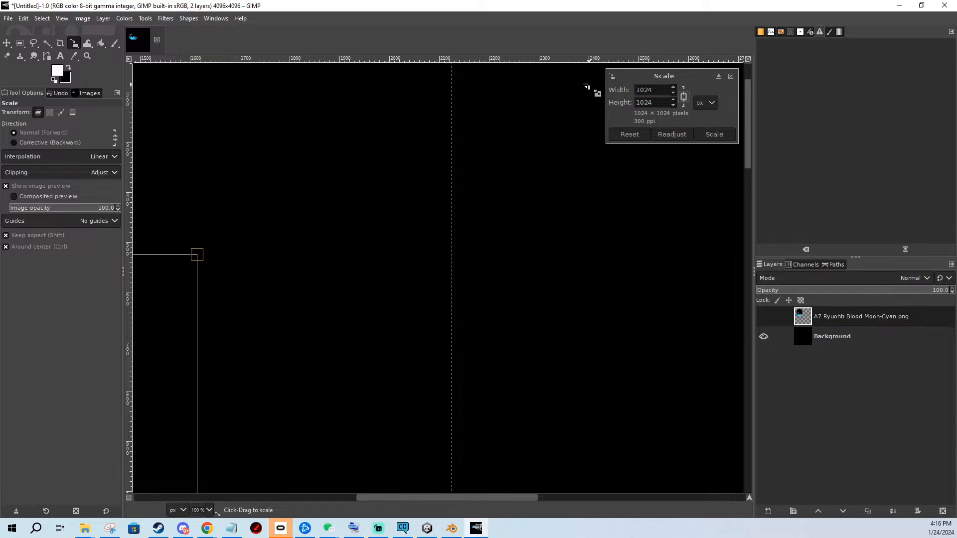
{"action": "scroll", "coordinate": [593, 305], "scroll_direction": "down", "scroll_amount": 2}
{"action": "scroll", "coordinate": [587, 261], "scroll_direction": "down", "scroll_amount": 3, "text": "ctrl"}
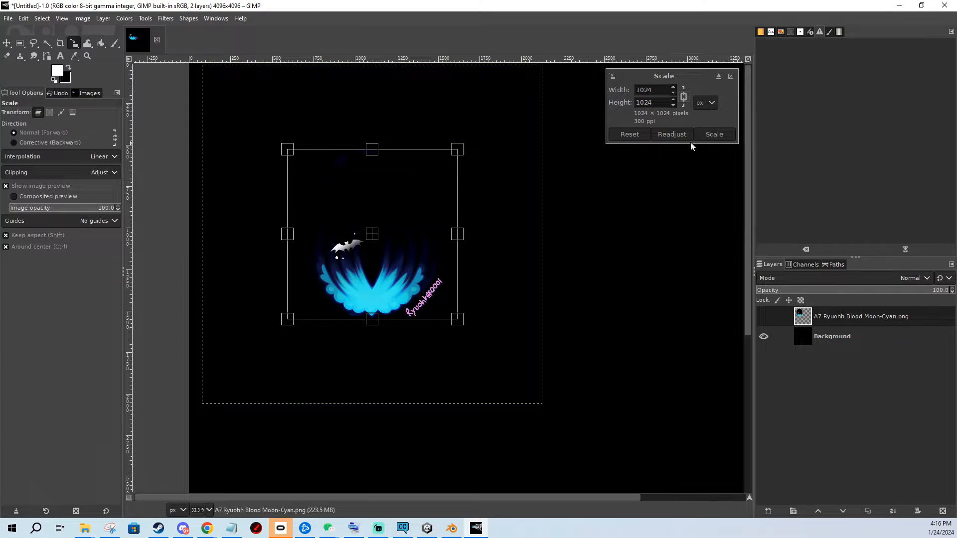
{"action": "left_click", "coordinate": [719, 137]}
Move the scaled eye texture layer so that it aligns with the canvas's upper-left corner.
{"action": "middle_click_drag", "start_coordinate": [354, 151], "coordinate": [424, 258]}
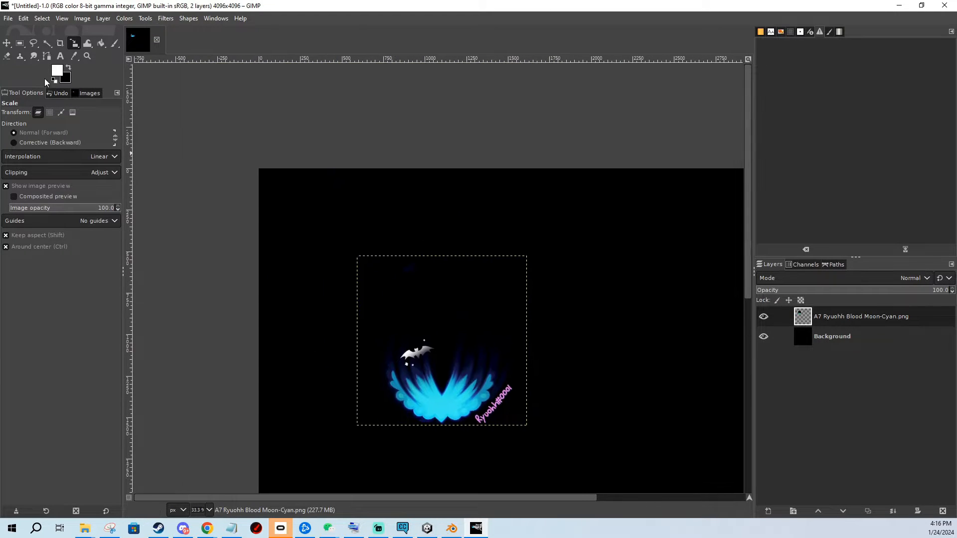
{"action": "left_click", "coordinate": [10, 43]}
{"action": "left_click_drag", "start_coordinate": [425, 295], "coordinate": [325, 214]}
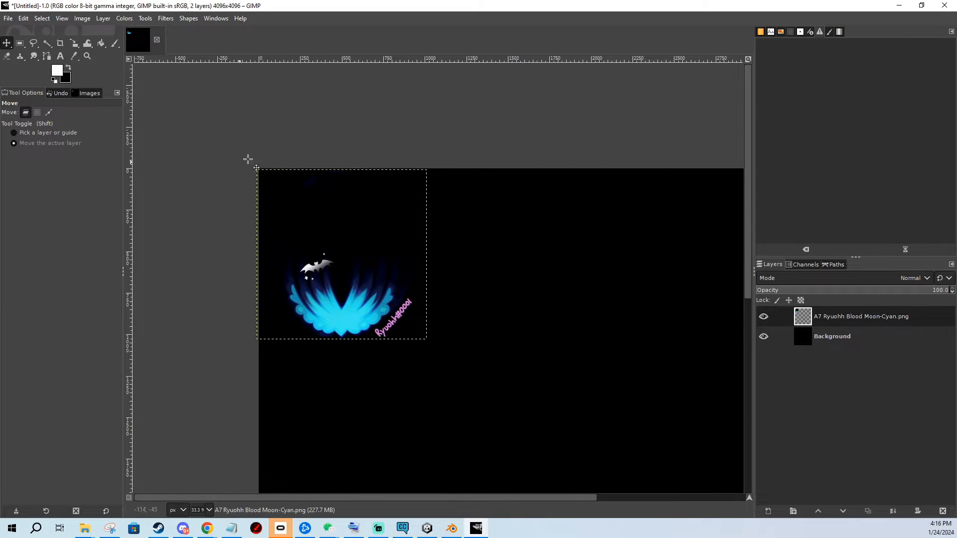
{"action": "scroll", "coordinate": [342, 225], "scroll_direction": "up", "scroll_amount": 1, "text": "ctrl"}
{"action": "scroll", "coordinate": [329, 219], "scroll_direction": "up", "scroll_amount": 4, "text": "ctrl"}
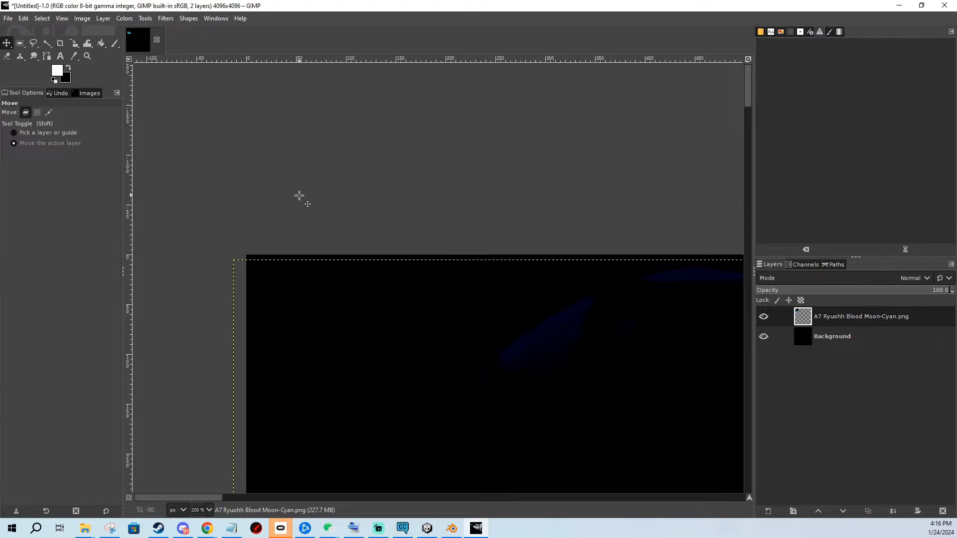
{"action": "scroll", "coordinate": [339, 232], "scroll_direction": "up", "scroll_amount": 4, "text": "ctrl"}
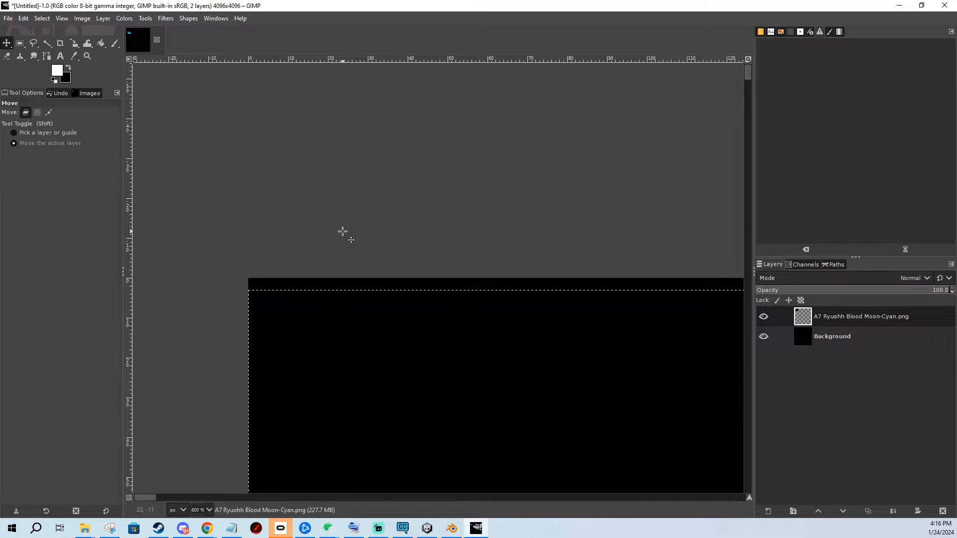
{"action": "scroll", "coordinate": [349, 232], "scroll_direction": "down", "scroll_amount": 10, "text": "ctrl"}
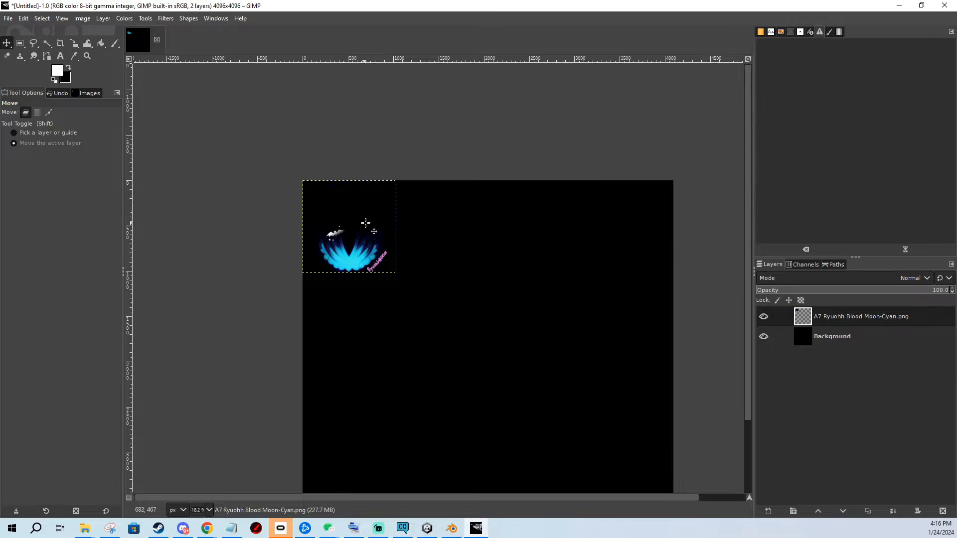
{"action": "scroll", "coordinate": [379, 189], "scroll_direction": "down", "scroll_amount": 2}
Switch to Unity and examine the emission masks and settings in the Eyes material of the Body mesh.
{"action": "key", "text": "alt+Tab"}
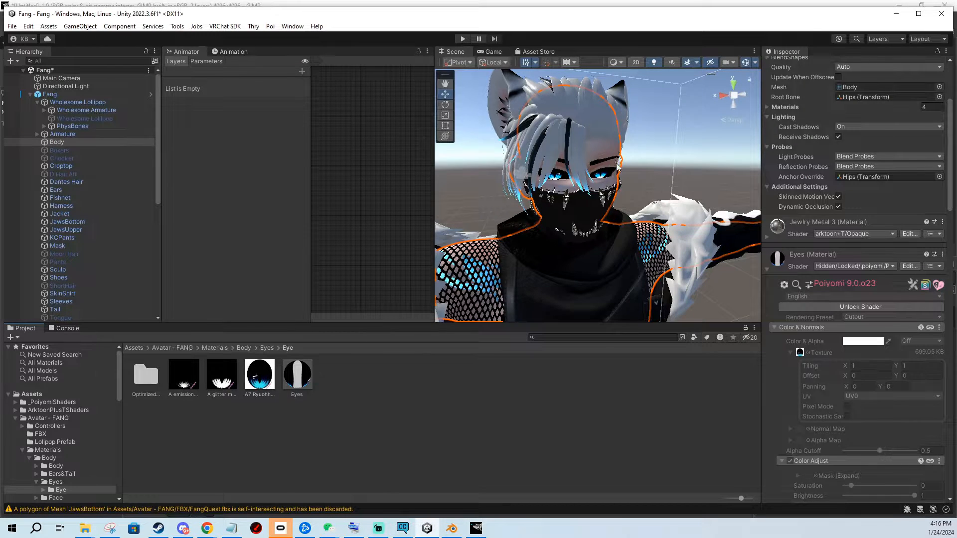
{"action": "left_click", "coordinate": [606, 152]}
{"action": "left_click", "coordinate": [606, 154]}
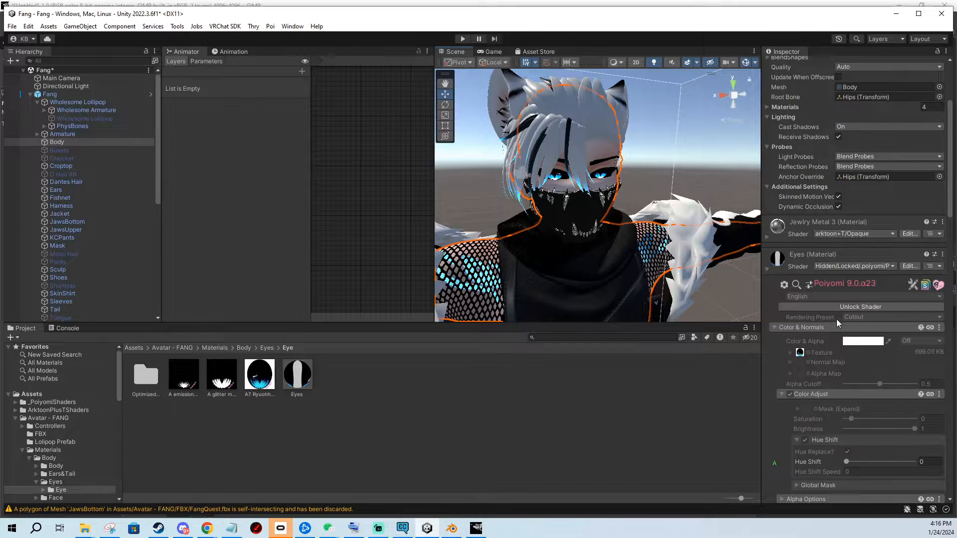
{"action": "scroll", "coordinate": [836, 319], "scroll_direction": "down", "scroll_amount": 15}
{"action": "scroll", "coordinate": [836, 318], "scroll_direction": "up", "scroll_amount": 10}
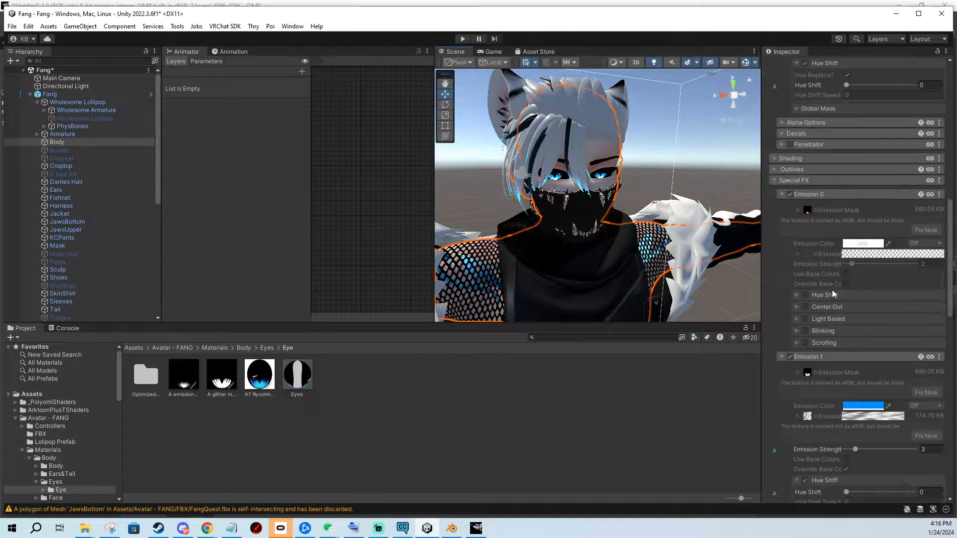
Locate the FaceStripes material's base texture in Unity and add Zen2_Head_BaseMap_new.png as a layer on the GIMP canvas.
{"action": "left_click", "coordinate": [773, 159]}
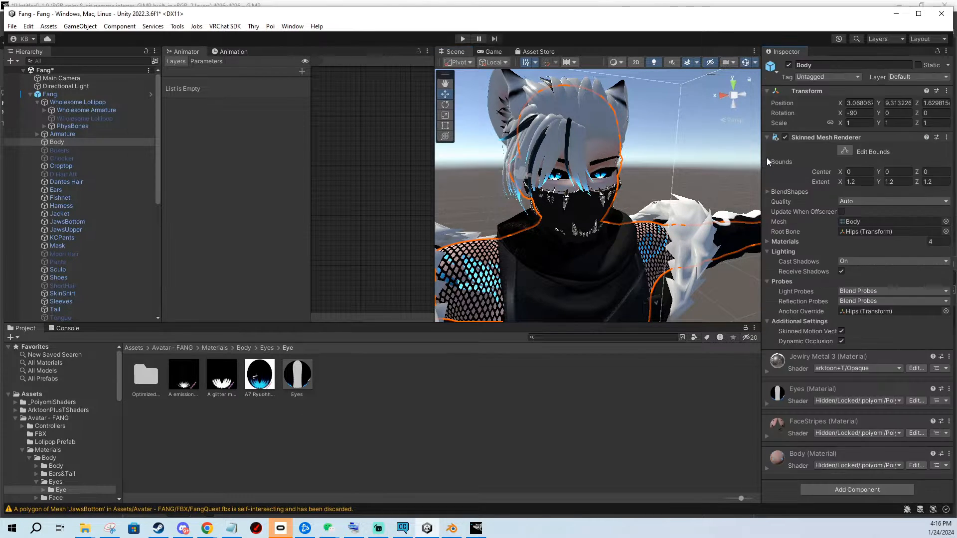
{"action": "left_click", "coordinate": [768, 437]}
{"action": "scroll", "coordinate": [806, 411], "scroll_direction": "down", "scroll_amount": 4}
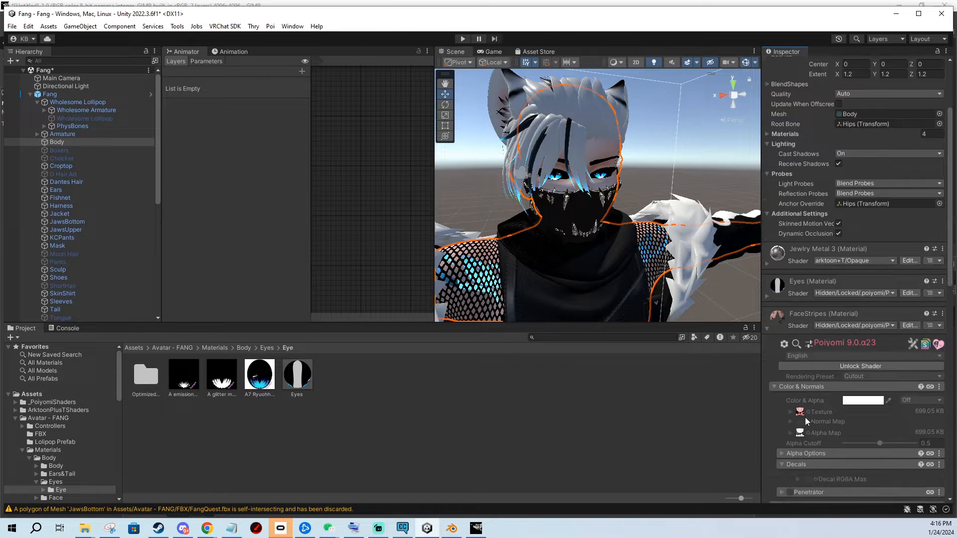
{"action": "left_click", "coordinate": [802, 412]}
{"action": "left_click_drag", "start_coordinate": [293, 385], "coordinate": [501, 244]}
{"action": "key", "text": "alt+Tab"}
{"action": "left_click_drag", "start_coordinate": [545, 337], "coordinate": [544, 337]}
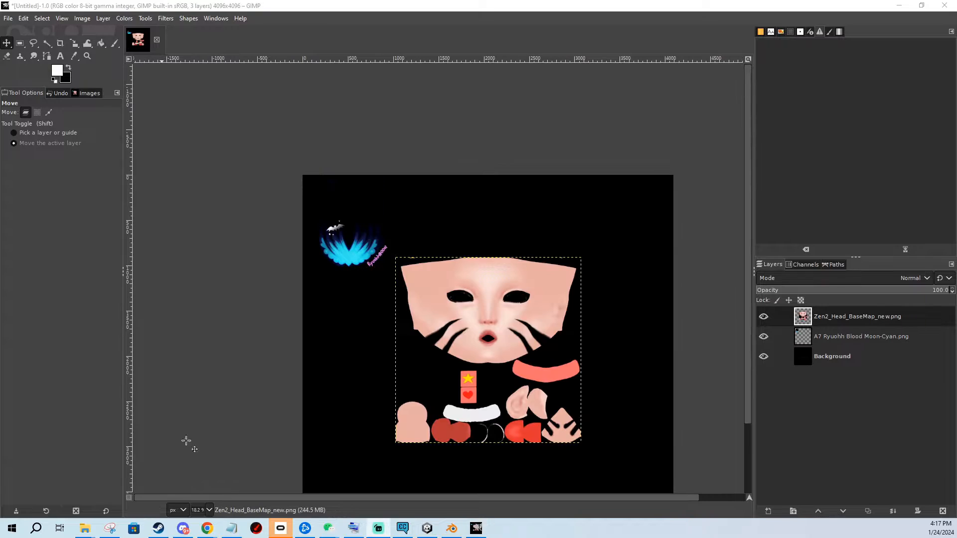
Move the head texture layer close to the canvas's upper-right corner.
{"action": "left_click_drag", "start_coordinate": [488, 283], "coordinate": [513, 206]}
{"action": "scroll", "coordinate": [555, 267], "scroll_direction": "up", "scroll_amount": 2, "text": "ctrl"}
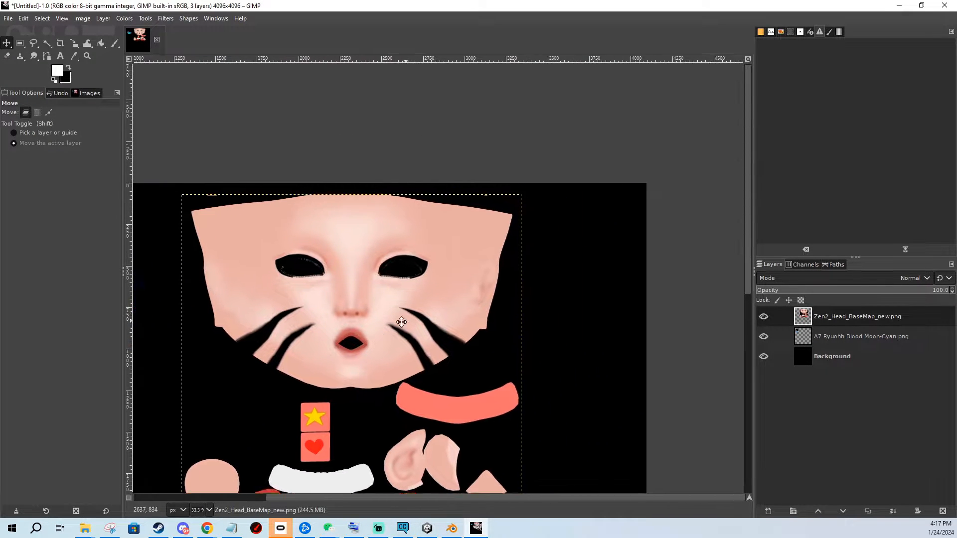
{"action": "left_click_drag", "start_coordinate": [361, 230], "coordinate": [491, 222]}
{"action": "scroll", "coordinate": [630, 246], "scroll_direction": "up", "scroll_amount": 1, "text": "ctrl"}
{"action": "middle_click_drag", "start_coordinate": [573, 208], "coordinate": [535, 279]}
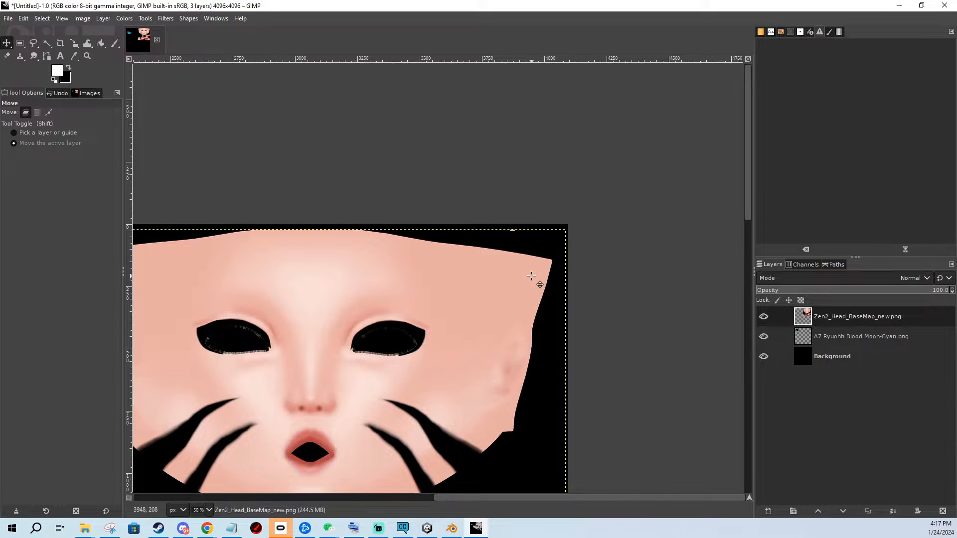
Nudge the head texture layer until its edges align exactly with the canvas's upper-right corner.
{"action": "scroll", "coordinate": [533, 270], "scroll_direction": "up", "scroll_amount": 3, "text": "ctrl"}
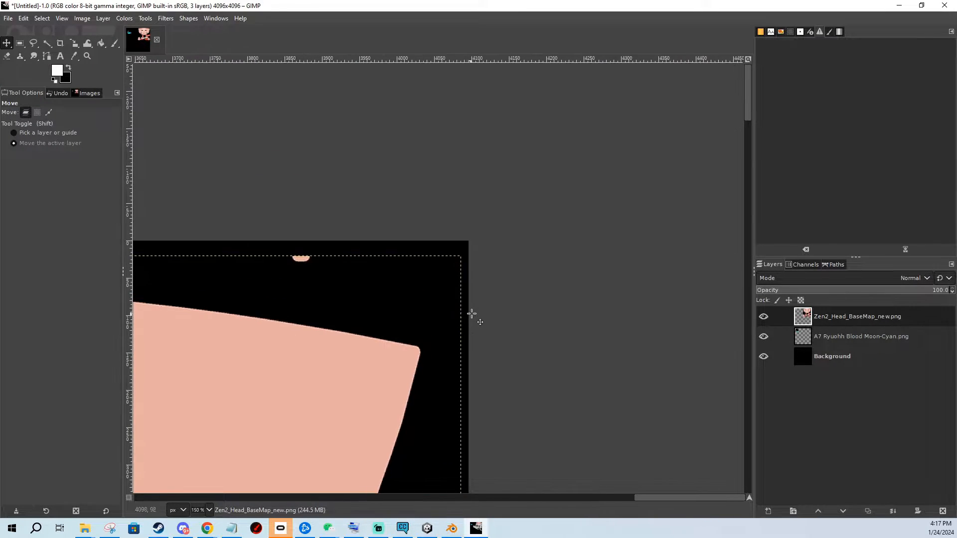
{"action": "key", "text": "Up"}
{"action": "key", "text": "Up"}
{"action": "key", "text": "Up"}
{"action": "key", "text": "Up"}
{"action": "key", "text": "Up"}
{"action": "key", "text": "Up"}
{"action": "key", "text": "Up"}
{"action": "key", "text": "Up"}
{"action": "key", "text": "Up"}
{"action": "key", "text": "Up"}
{"action": "key", "text": "Up"}
{"action": "key", "text": "Up"}
{"action": "key", "text": "Up"}
{"action": "key", "text": "Up"}
{"action": "key", "text": "Up"}
{"action": "key", "text": "Up"}
{"action": "key", "text": "Up"}
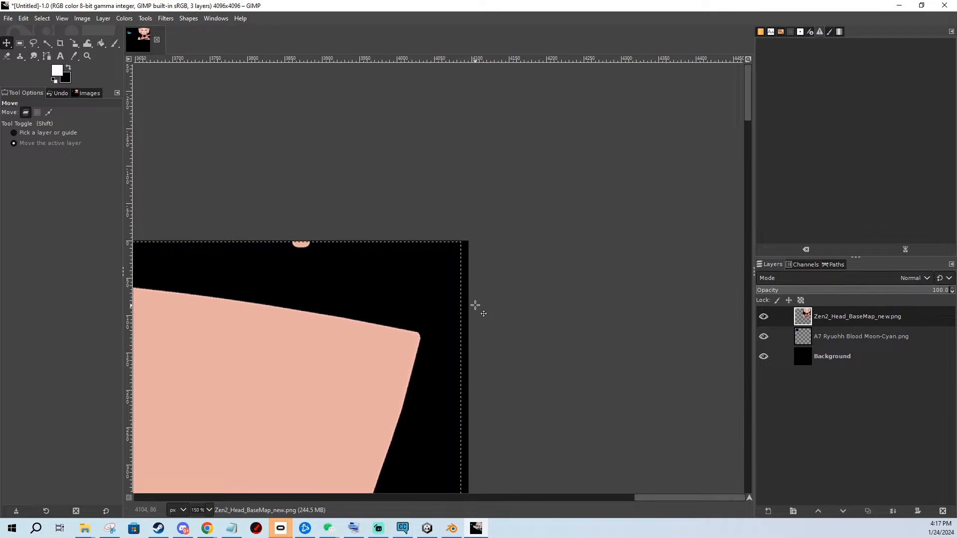
{"action": "key", "text": "Right"}
{"action": "scroll", "coordinate": [521, 269], "scroll_direction": "up", "scroll_amount": 4, "text": "ctrl"}
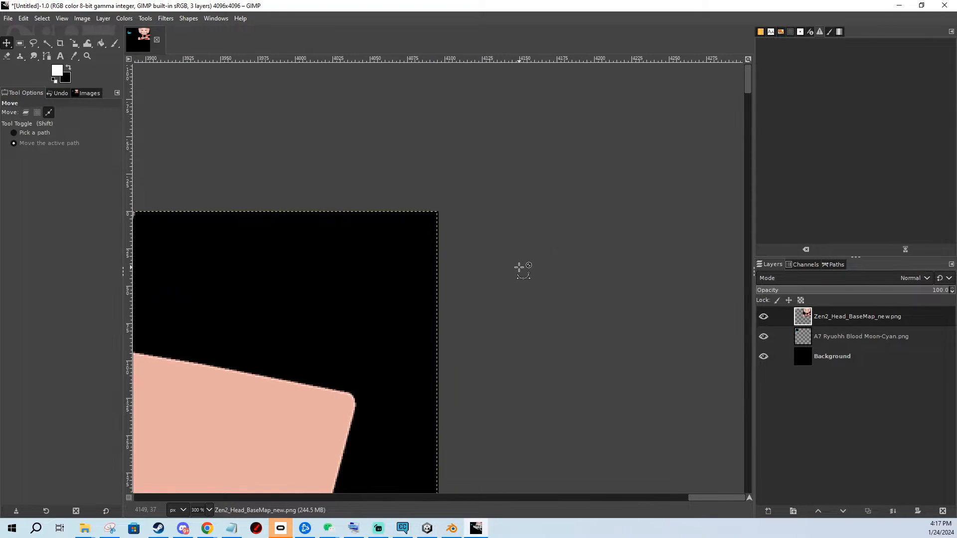
{"action": "key", "text": "Right"}
{"action": "key", "text": "Down"}
{"action": "key", "text": "Up"}
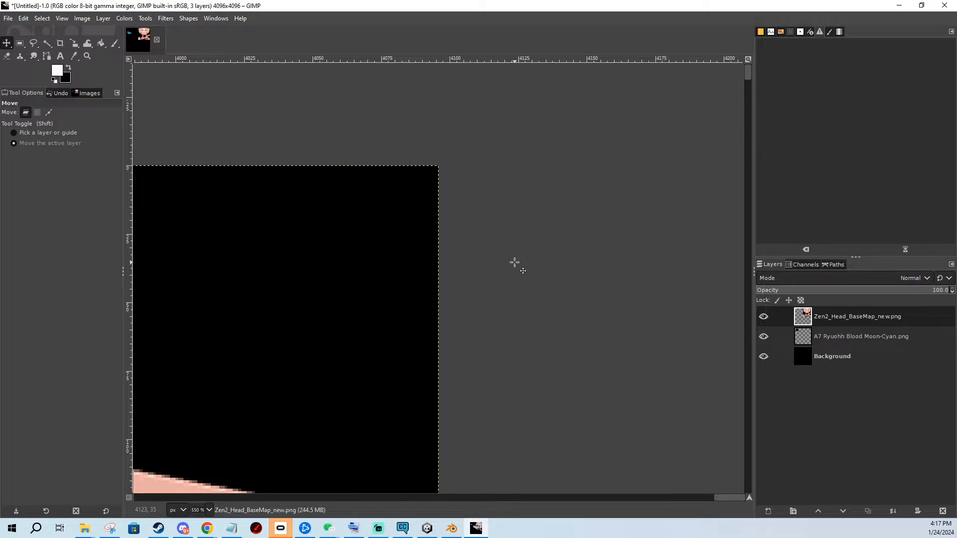
{"action": "scroll", "coordinate": [506, 275], "scroll_direction": "down", "scroll_amount": 10, "text": "ctrl"}
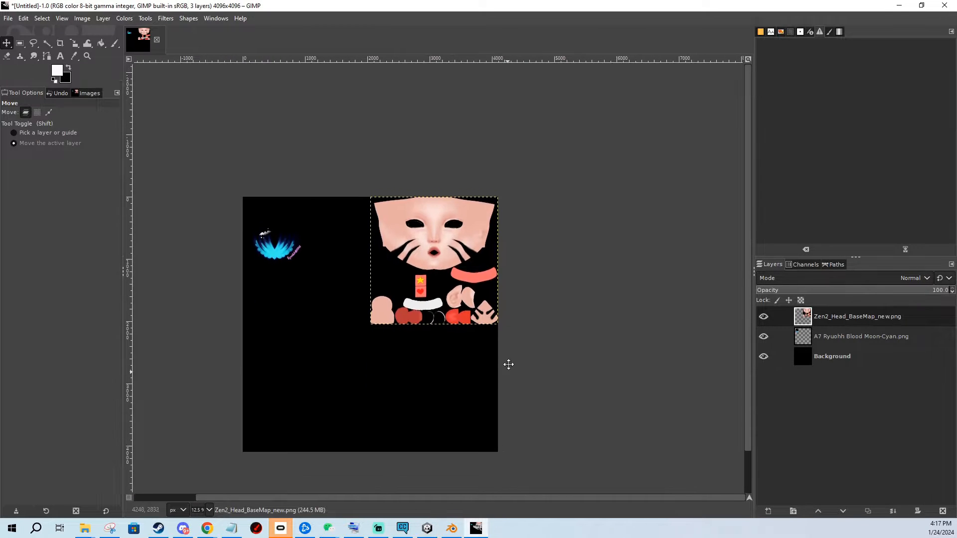
Locate the Body material's base texture in Unity and add tiger_texture_By_OnyxFurr.png as a layer on the GIMP canvas.
{"action": "key", "text": "alt+Tab"}
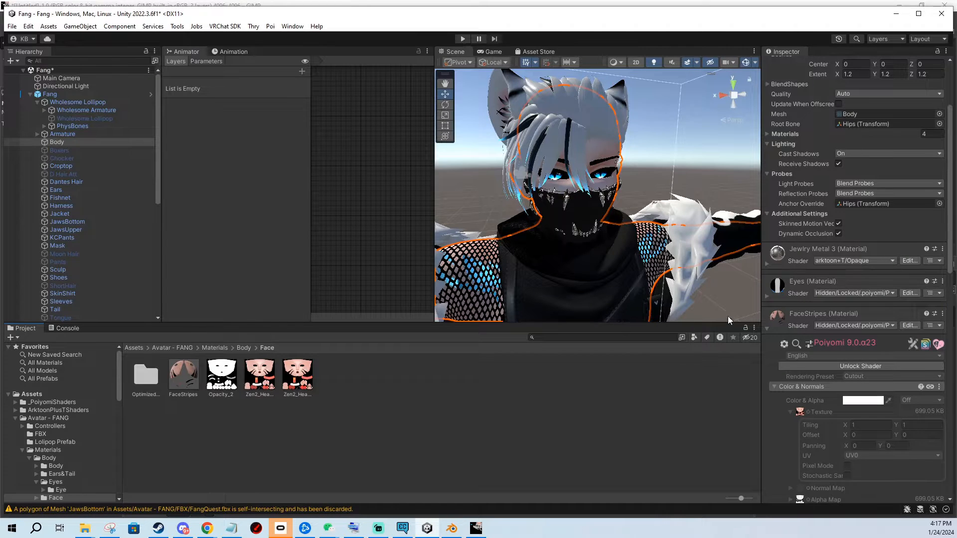
{"action": "left_click", "coordinate": [766, 328]}
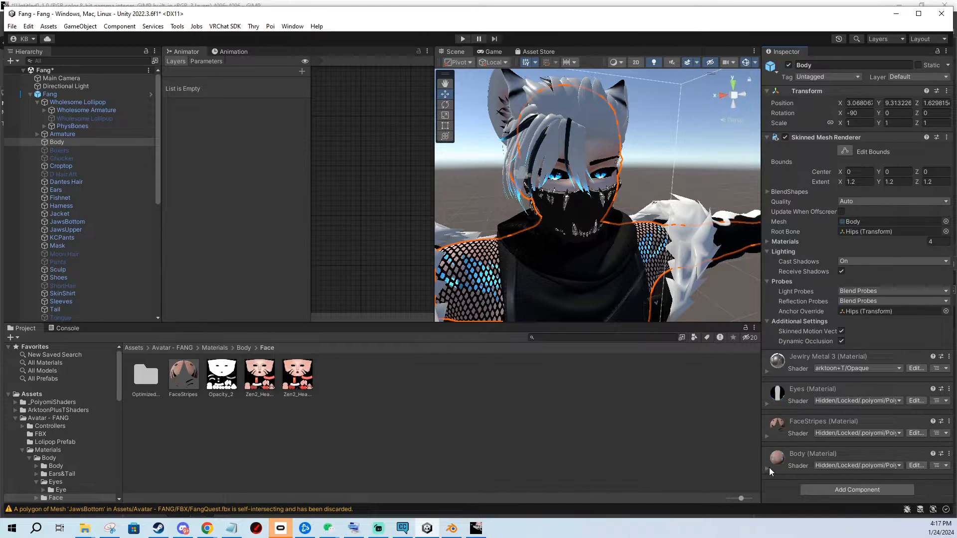
{"action": "scroll", "coordinate": [811, 442], "scroll_direction": "down", "scroll_amount": 3}
{"action": "left_click", "coordinate": [808, 471]}
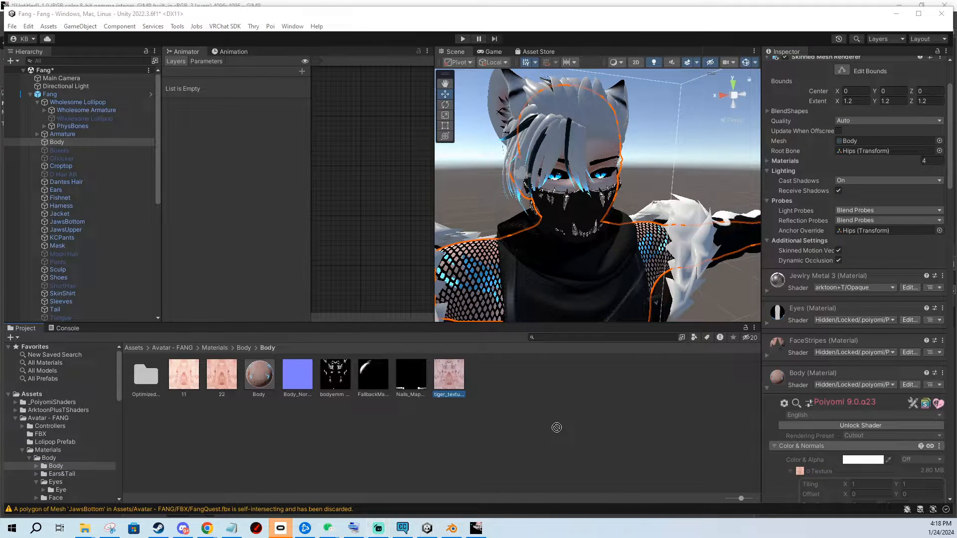
{"action": "key", "text": "alt+Tab"}
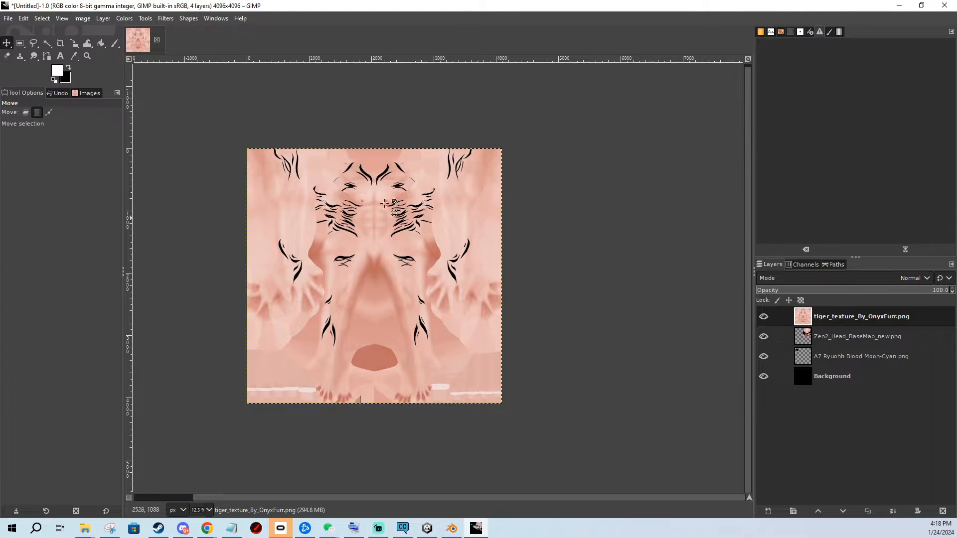
Scale the tiger body texture layer to 2048 × 2048 pixels.
{"action": "middle_click_drag", "start_coordinate": [367, 206], "coordinate": [389, 221]}
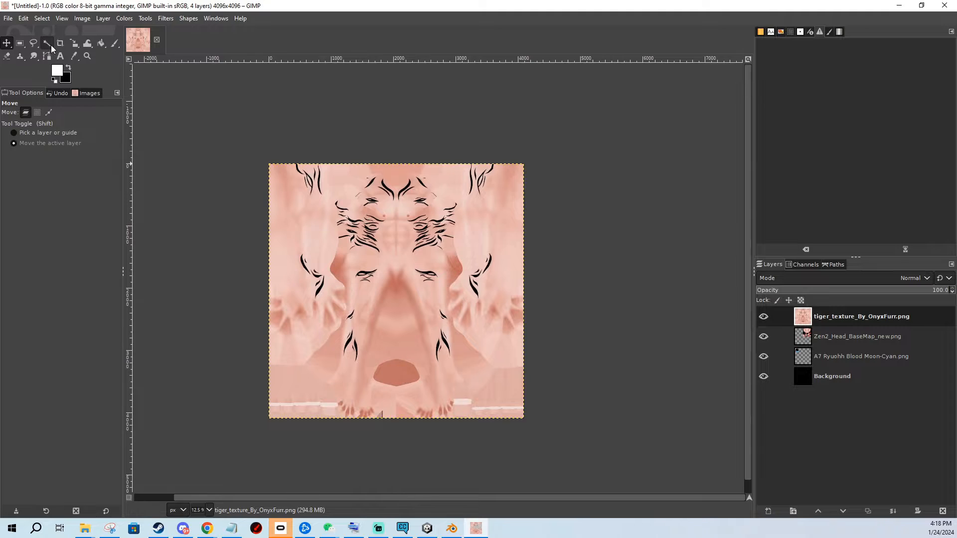
{"action": "left_click", "coordinate": [74, 43]}
{"action": "left_click_drag", "start_coordinate": [510, 394], "coordinate": [445, 329]}
{"action": "type", "text": "20"}
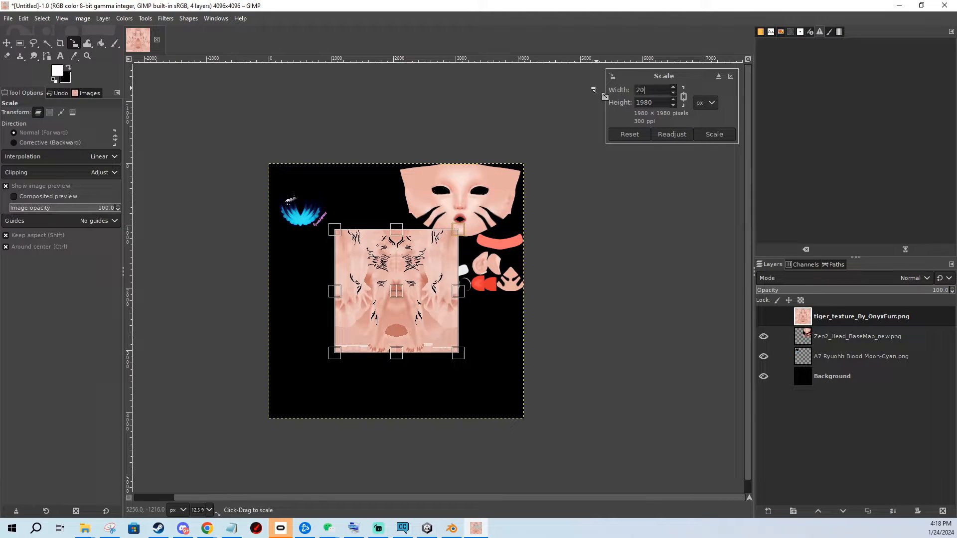
{"action": "type", "text": "48"}
{"action": "key", "text": "Tab"}
{"action": "key", "text": "2"}
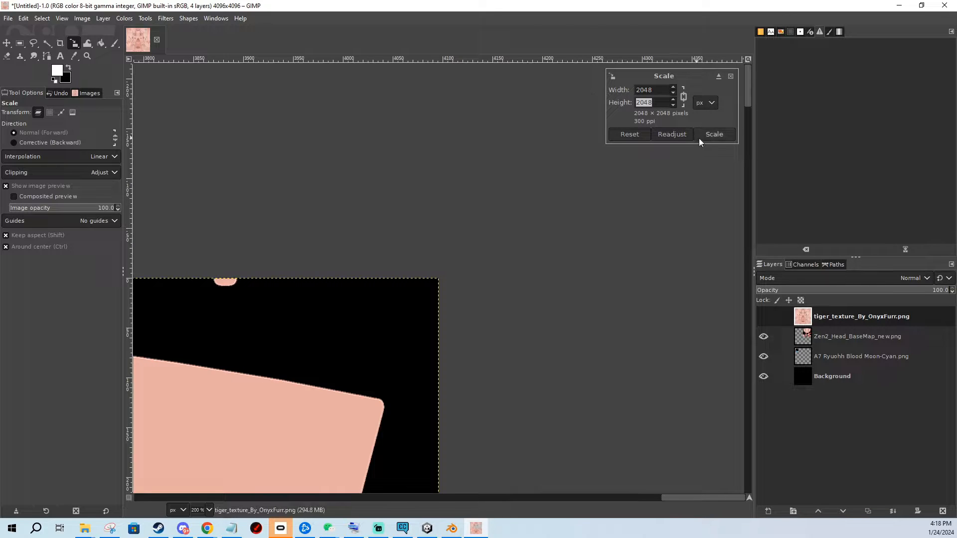
{"action": "left_click", "coordinate": [715, 137]}
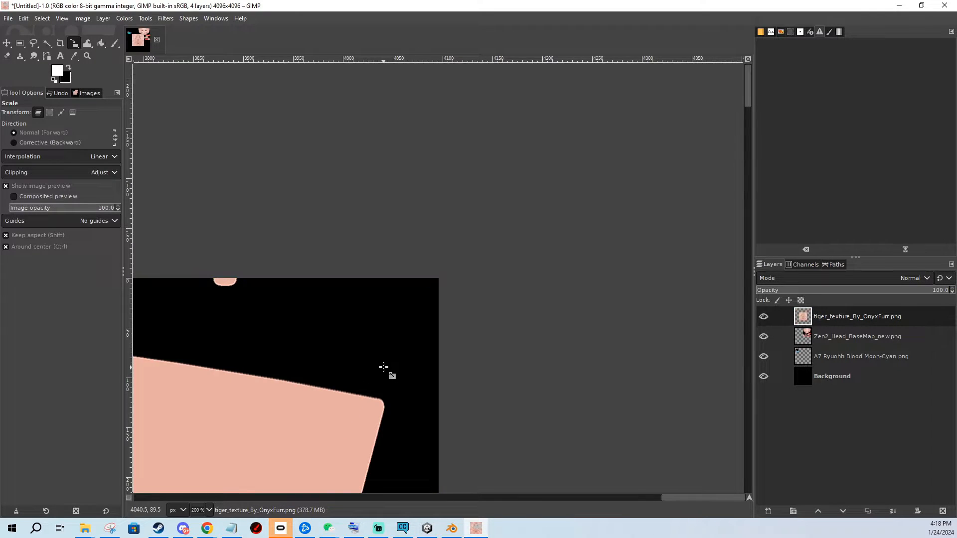
Move the scaled tiger body texture layer close to the canvas's lower-right corner, below the head texture.
{"action": "scroll", "coordinate": [387, 371], "scroll_direction": "down", "scroll_amount": 5, "text": "ctrl"}
{"action": "middle_click_drag", "start_coordinate": [373, 270], "coordinate": [388, 214]}
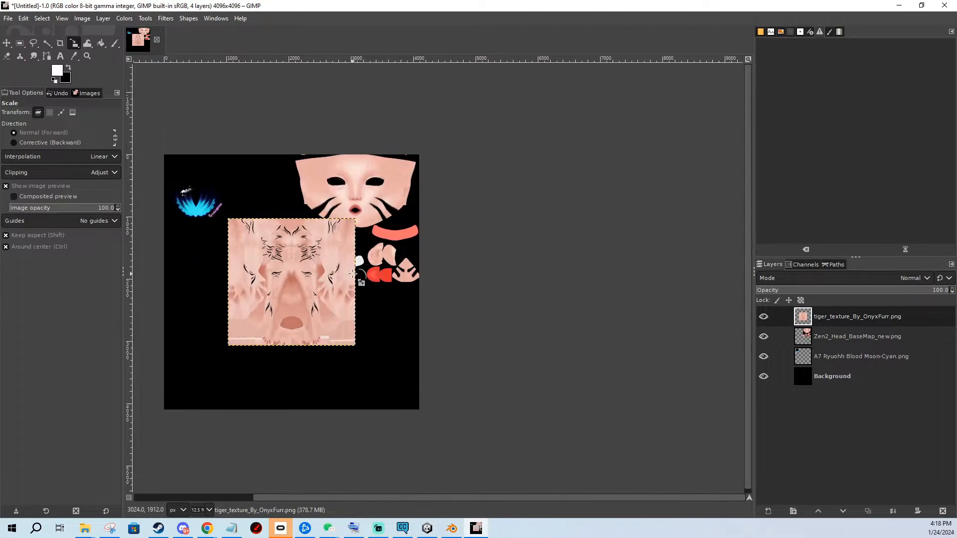
{"action": "key", "text": "g"}
{"action": "left_click", "coordinate": [8, 44]}
{"action": "left_click_drag", "start_coordinate": [286, 269], "coordinate": [376, 197]}
{"action": "scroll", "coordinate": [401, 389], "scroll_direction": "up", "scroll_amount": 5, "text": "ctrl"}
{"action": "left_click_drag", "start_coordinate": [389, 242], "coordinate": [376, 247]}
{"action": "scroll", "coordinate": [462, 391], "scroll_direction": "up", "scroll_amount": 4, "text": "ctrl"}
{"action": "middle_click_drag", "start_coordinate": [447, 432], "coordinate": [457, 269]}
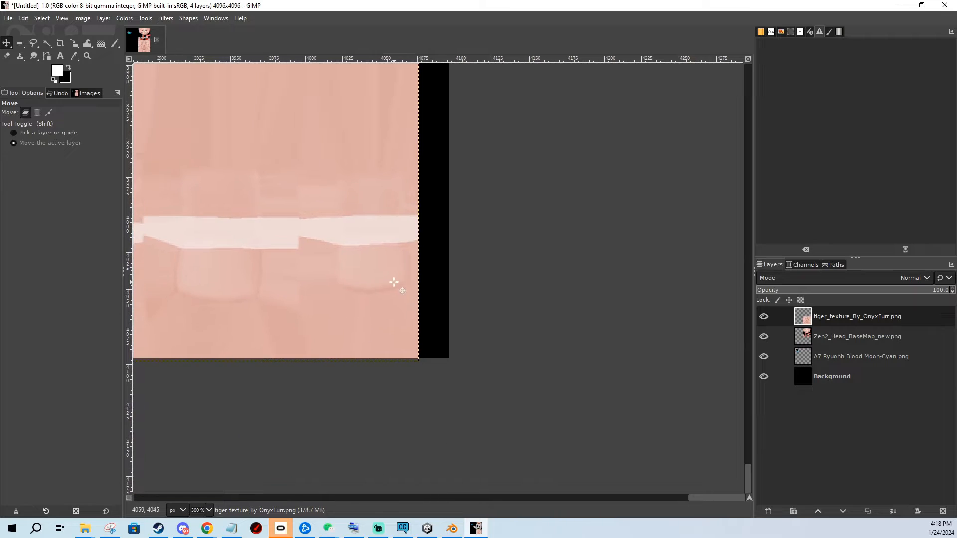
Nudge the tiger body texture layer until its edges align exactly with the canvas's lower-right corner.
{"action": "left_click_drag", "start_coordinate": [386, 283], "coordinate": [399, 280]}
{"action": "key", "text": "Right"}
{"action": "key", "text": "Right"}
{"action": "key", "text": "Right"}
{"action": "key", "text": "Right"}
{"action": "key", "text": "Right"}
{"action": "key", "text": "Right"}
{"action": "key", "text": "Right"}
{"action": "key", "text": "Right"}
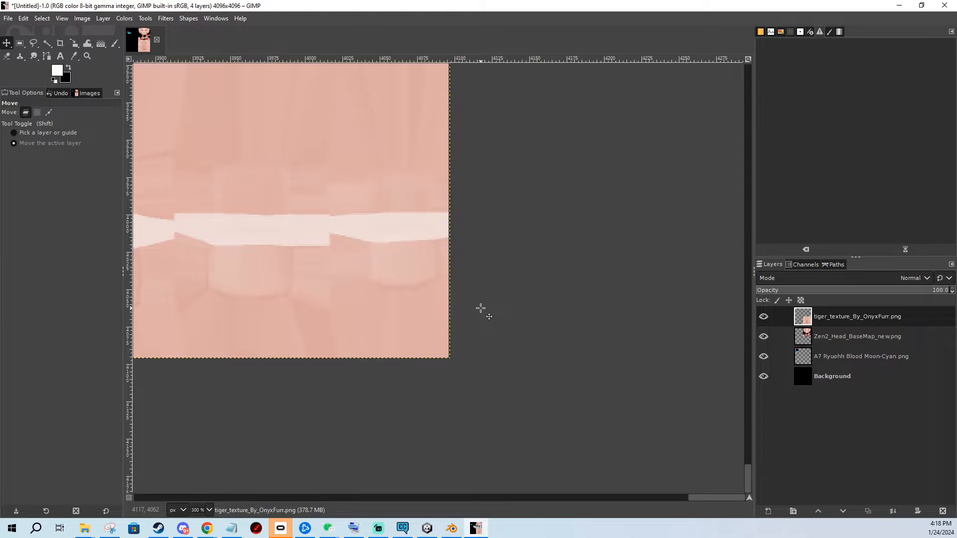
{"action": "scroll", "coordinate": [490, 290], "scroll_direction": "down", "scroll_amount": 10, "text": "ctrl"}
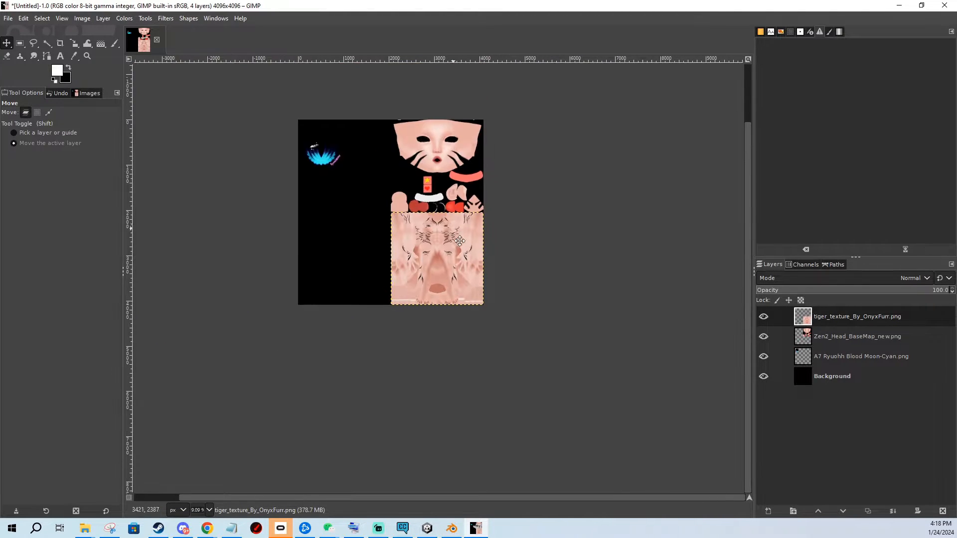
{"action": "key", "text": "alt+Tab"}
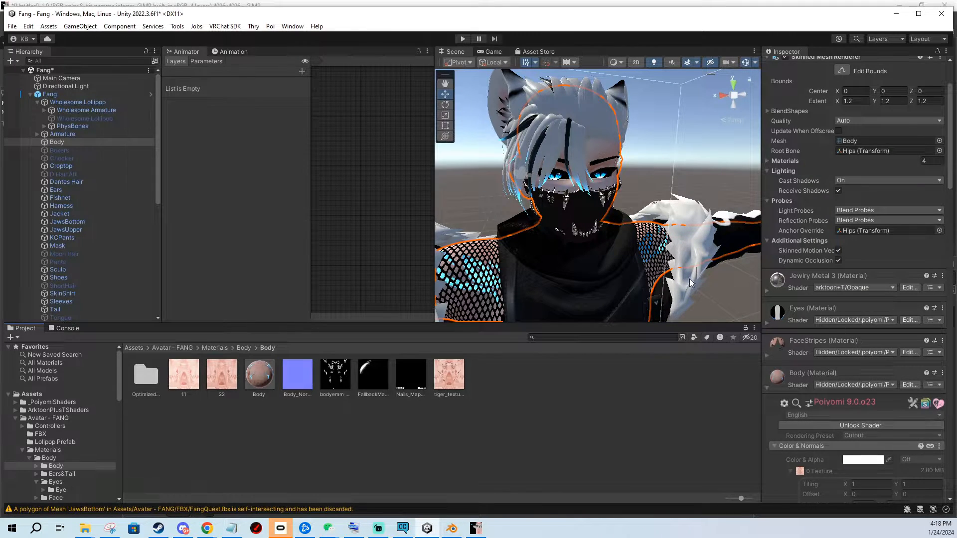
{"action": "key", "text": "alt+Tab"}
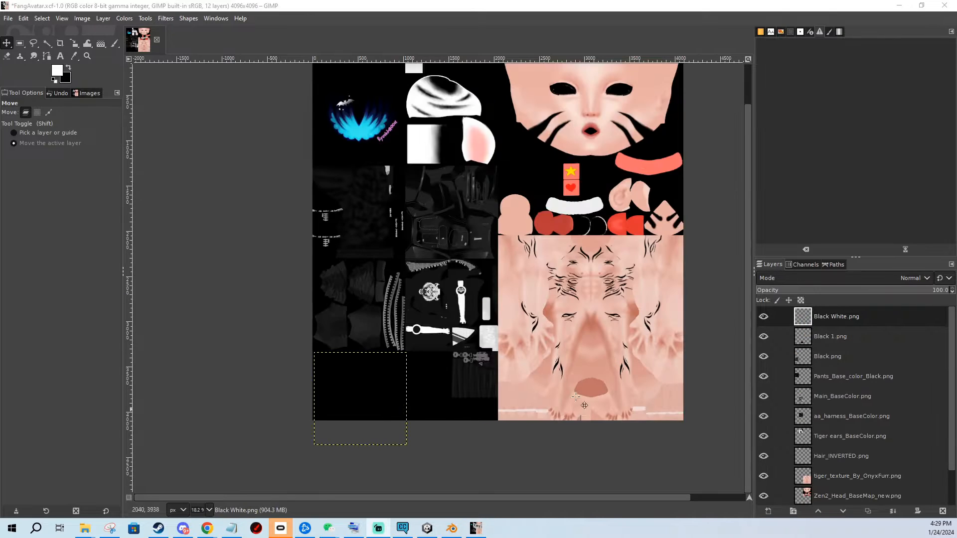
{"action": "mouse_move", "coordinate": [454, 283]}
{"action": "middle_mouse_down"}
{"action": "mouse_move", "coordinate": [474, 329]}
{"action": "mouse_move", "coordinate": [449, 284]}
{"action": "mouse_move", "coordinate": [459, 274]}
{"action": "middle_mouse_up"}
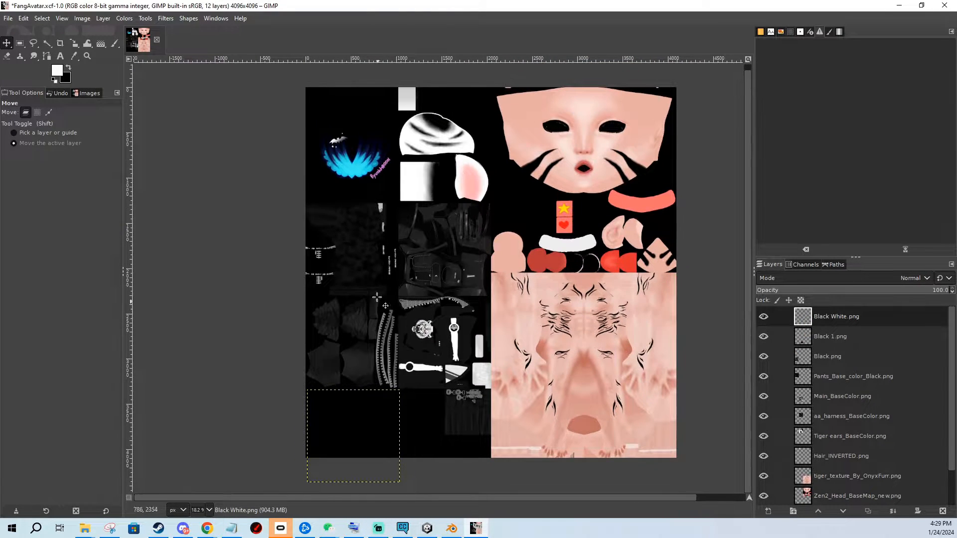
{"action": "middle_click_drag", "start_coordinate": [377, 298], "coordinate": [396, 289]}
Create a new image 4096 pixels wide and 2048 pixels high.
{"action": "left_click", "coordinate": [9, 18]}
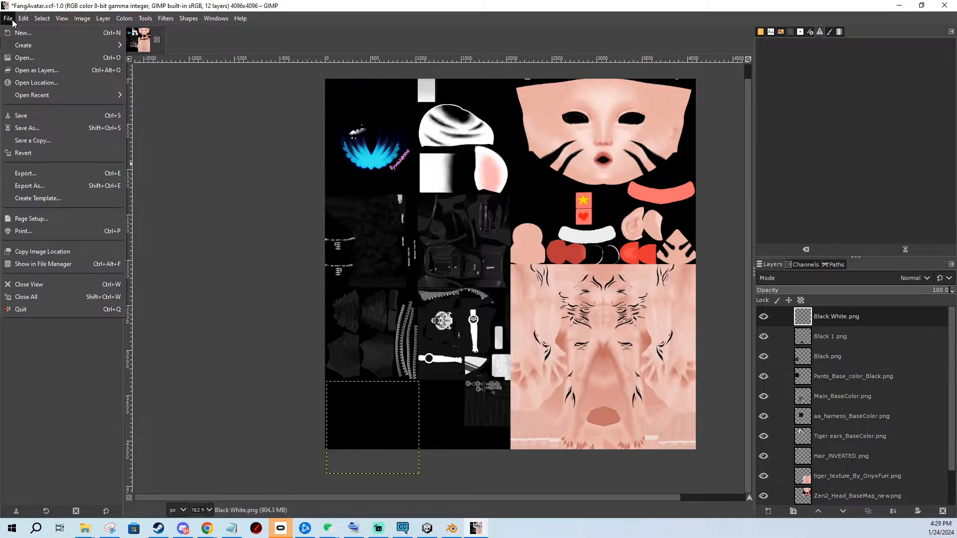
{"action": "left_click", "coordinate": [18, 33]}
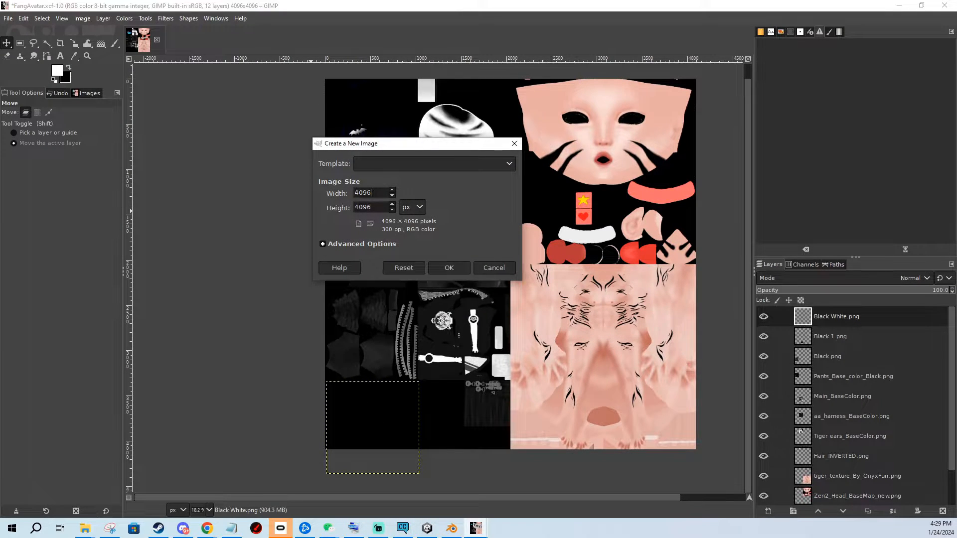
{"action": "left_click_drag", "start_coordinate": [373, 192], "coordinate": [306, 185]}
{"action": "left_click_drag", "start_coordinate": [384, 208], "coordinate": [305, 203]}
{"action": "type", "text": "2048"}
{"action": "left_click", "coordinate": [459, 269]}
{"action": "scroll", "coordinate": [460, 252], "scroll_direction": "down", "scroll_amount": 2, "text": "ctrl"}
{"action": "scroll", "coordinate": [448, 232], "scroll_direction": "up", "scroll_amount": 1, "text": "ctrl"}
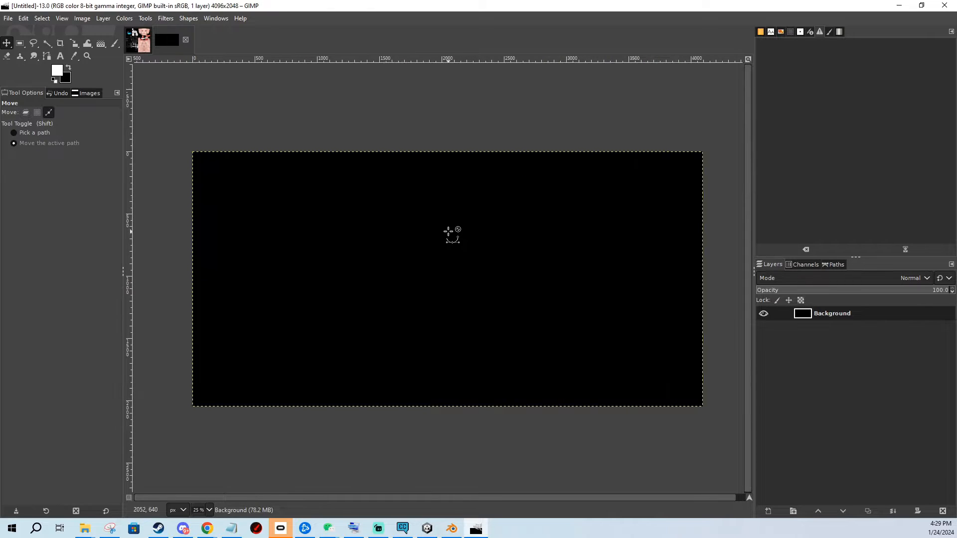
Bring the shoe texture Black White.png from Unity into the new GIMP image as a layer.
{"action": "middle_click_drag", "start_coordinate": [410, 203], "coordinate": [411, 213]}
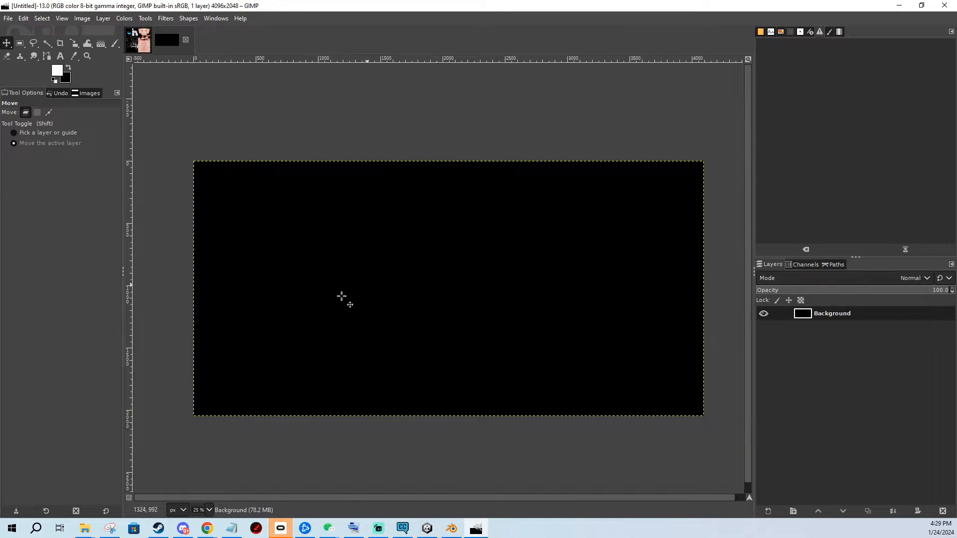
{"action": "middle_click_drag", "start_coordinate": [246, 330], "coordinate": [372, 337]}
{"action": "middle_click_drag", "start_coordinate": [416, 385], "coordinate": [331, 379]}
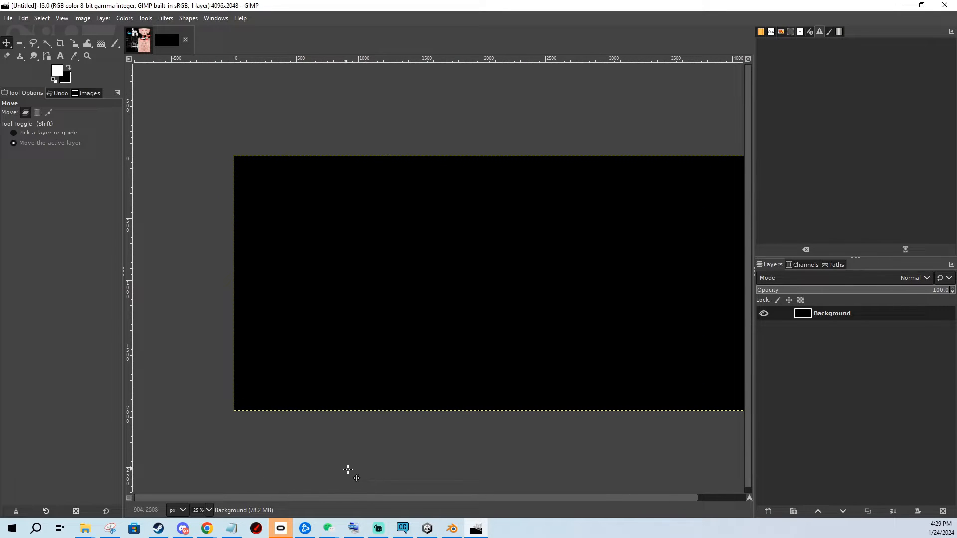
{"action": "left_click", "coordinate": [429, 524]}
{"action": "left_click_drag", "start_coordinate": [220, 384], "coordinate": [277, 387]}
{"action": "key", "text": "alt+Tab"}
{"action": "left_click_drag", "start_coordinate": [366, 239], "coordinate": [355, 208]}
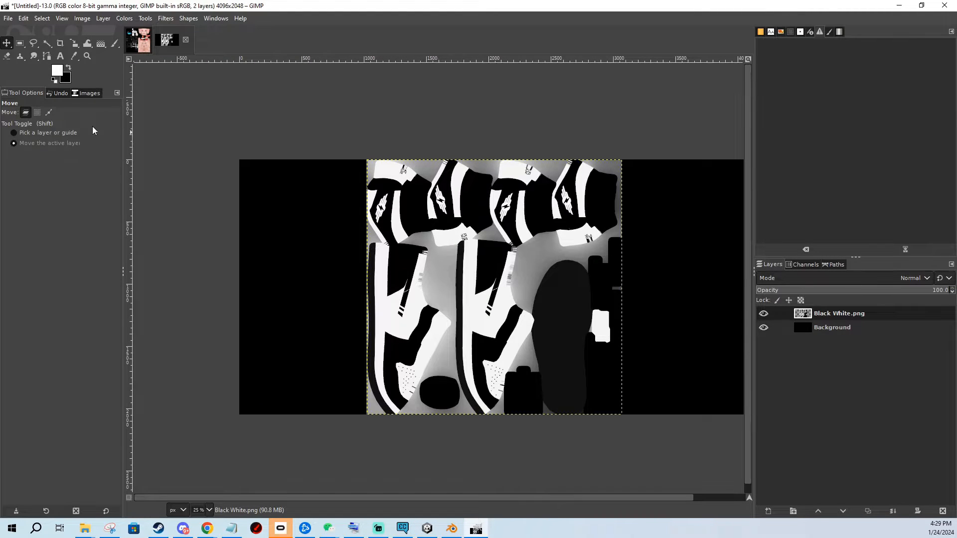
Move the shoe texture layer close to the upper-left corner of the 4096 × 2048 canvas.
{"action": "left_click_drag", "start_coordinate": [480, 255], "coordinate": [477, 255]}
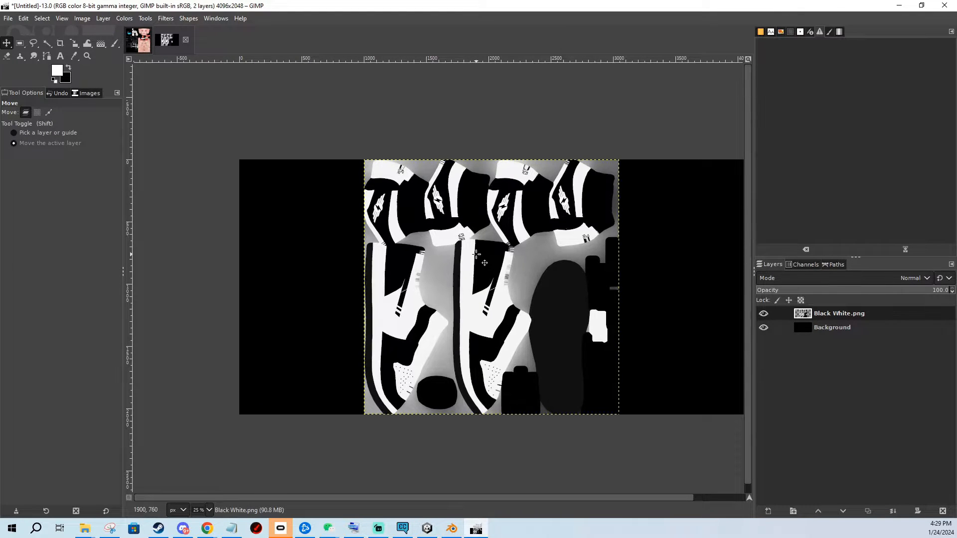
{"action": "key", "text": "Left"}
{"action": "key", "text": "Left"}
{"action": "key", "text": "Left"}
{"action": "key", "text": "Left"}
{"action": "key", "text": "Left"}
{"action": "key", "text": "Left"}
{"action": "key", "text": "Left"}
{"action": "key", "text": "Left"}
{"action": "key", "text": "Left"}
{"action": "key", "text": "Left"}
{"action": "key", "text": "Left"}
{"action": "key", "text": "Left"}
{"action": "key", "text": "Left"}
{"action": "key", "text": "Left"}
{"action": "key", "text": "Left"}
{"action": "key", "text": "Left"}
{"action": "key", "text": "Left"}
{"action": "key", "text": "Left"}
{"action": "key", "text": "Left"}
{"action": "key", "text": "Left"}
{"action": "middle_click_drag", "start_coordinate": [305, 187], "coordinate": [468, 222]}
{"action": "left_click_drag", "start_coordinate": [566, 226], "coordinate": [453, 228]}
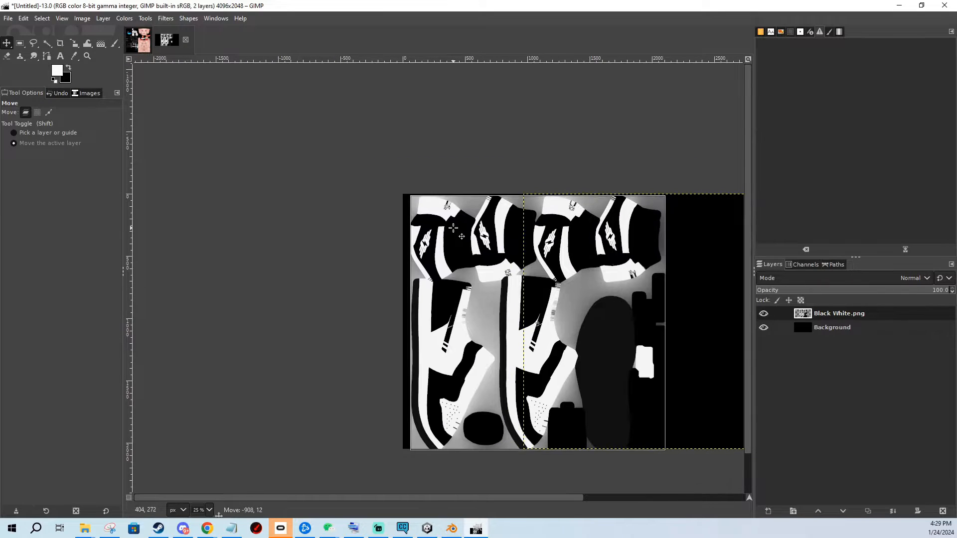
Nudge the Black White.png shoe texture layer until it sits flush with the canvas's left edge.
{"action": "scroll", "coordinate": [427, 199], "scroll_direction": "up", "scroll_amount": 7, "text": "ctrl"}
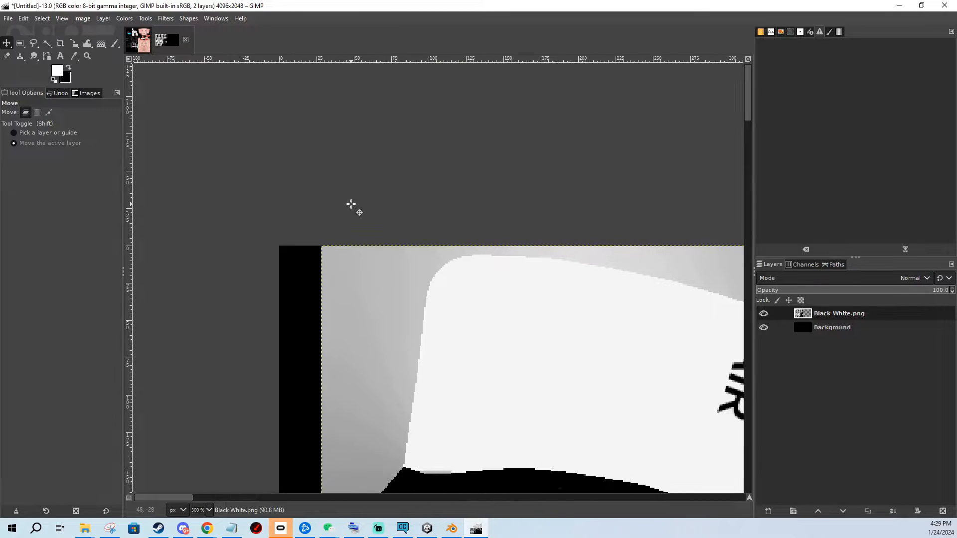
{"action": "key", "text": "Left"}
{"action": "key", "text": "Left"}
{"action": "key", "text": "Left"}
{"action": "key", "text": "Left"}
{"action": "key", "text": "Left"}
{"action": "key", "text": "Left"}
{"action": "key", "text": "Left"}
{"action": "key", "text": "Left"}
{"action": "key", "text": "Left"}
{"action": "key", "text": "Left"}
{"action": "key", "text": "Left"}
{"action": "key", "text": "Left"}
{"action": "key", "text": "Left"}
{"action": "key", "text": "Left"}
{"action": "key", "text": "Left"}
{"action": "key", "text": "Left"}
{"action": "key", "text": "Left"}
{"action": "key", "text": "Left"}
{"action": "key", "text": "Left"}
{"action": "key", "text": "Left"}
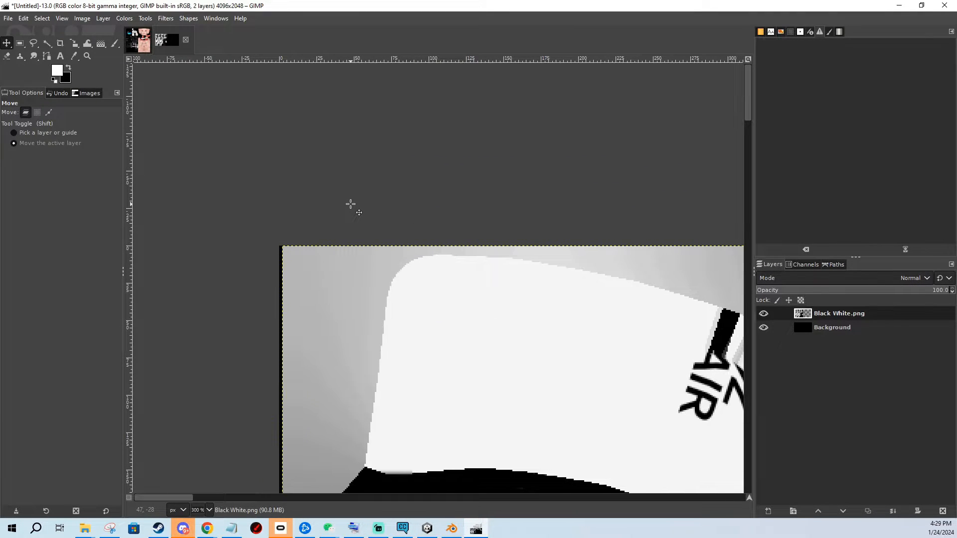
{"action": "key", "text": "Left"}
{"action": "key", "text": "Left"}
{"action": "key", "text": "Left"}
{"action": "key", "text": "Left"}
{"action": "key", "text": "Left"}
{"action": "key", "text": "Left"}
{"action": "scroll", "coordinate": [351, 207], "scroll_direction": "down", "scroll_amount": 6, "text": "ctrl"}
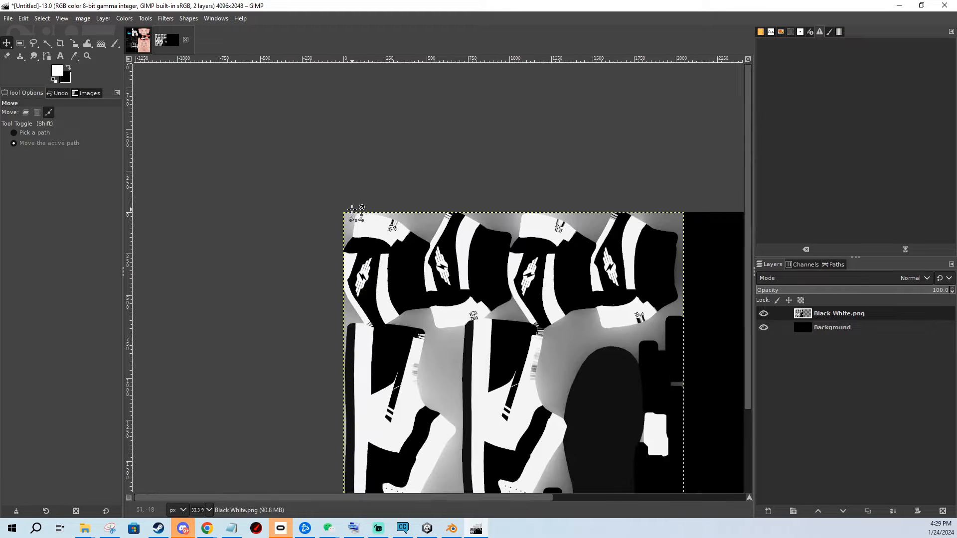
{"action": "scroll", "coordinate": [352, 210], "scroll_direction": "down", "scroll_amount": 1, "text": "ctrl"}
Switch to the Fang project in Unity.
{"action": "middle_click_drag", "start_coordinate": [603, 353], "coordinate": [505, 296]}
{"action": "middle_click_drag", "start_coordinate": [444, 331], "coordinate": [453, 291]}
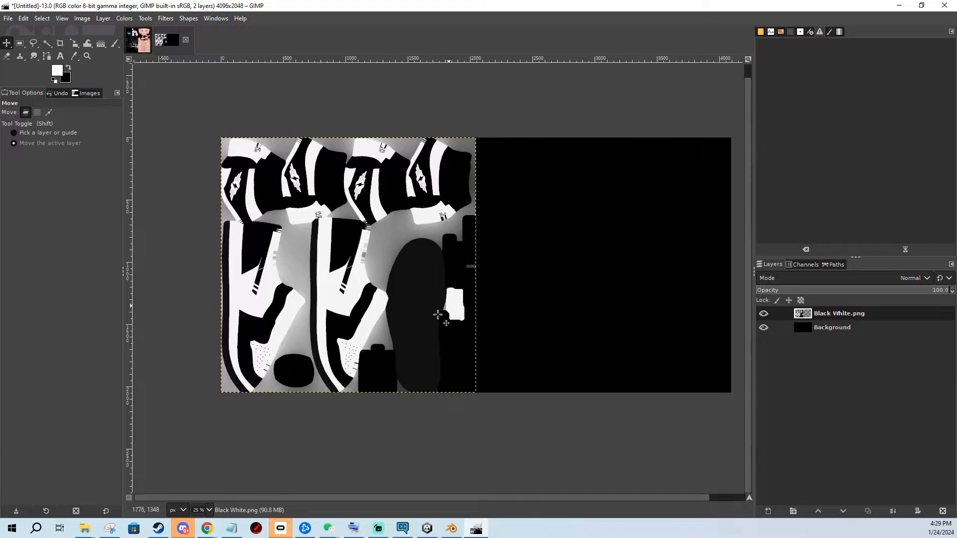
{"action": "mouse_move", "coordinate": [404, 325]}
{"action": "middle_mouse_down"}
{"action": "mouse_move", "coordinate": [440, 344]}
{"action": "mouse_move", "coordinate": [384, 338]}
{"action": "mouse_move", "coordinate": [411, 317]}
{"action": "middle_mouse_up"}
{"action": "middle_click_drag", "start_coordinate": [313, 401], "coordinate": [310, 394]}
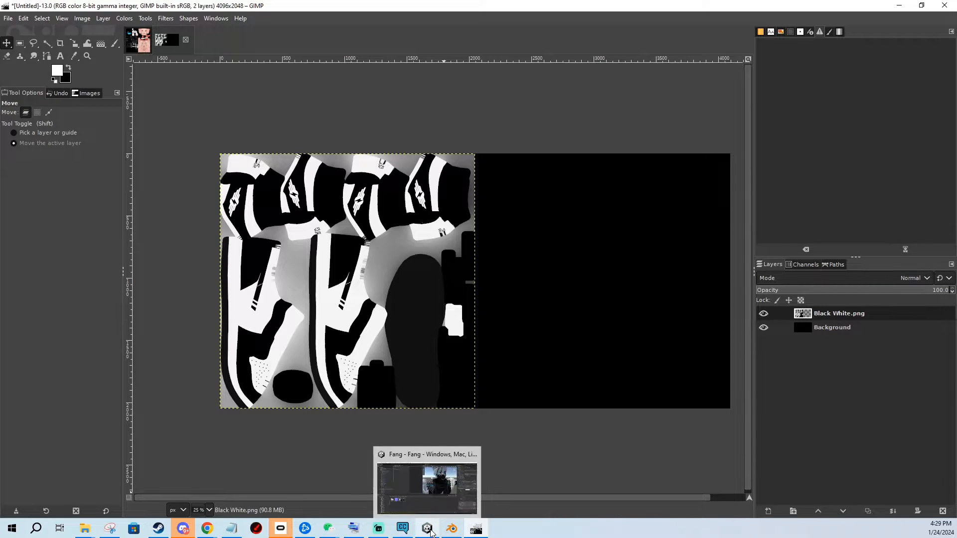
{"action": "left_click", "coordinate": [428, 478]}
{"action": "left_click", "coordinate": [70, 286]}
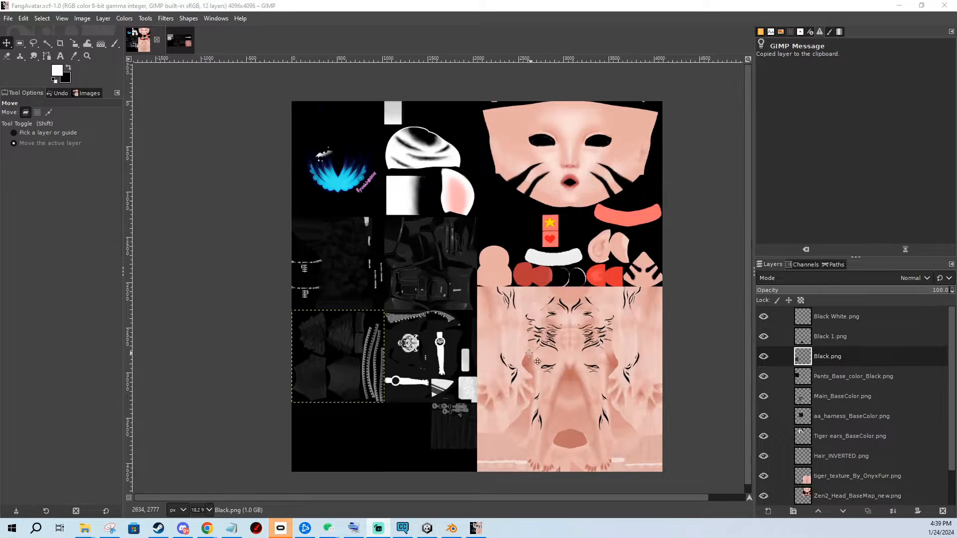
Look over the filled FangAvatar and FangAvatar_2 atlas images in GIMP.
{"action": "middle_click_drag", "start_coordinate": [529, 353], "coordinate": [511, 348]}
{"action": "middle_click_drag", "start_coordinate": [483, 234], "coordinate": [496, 247]}
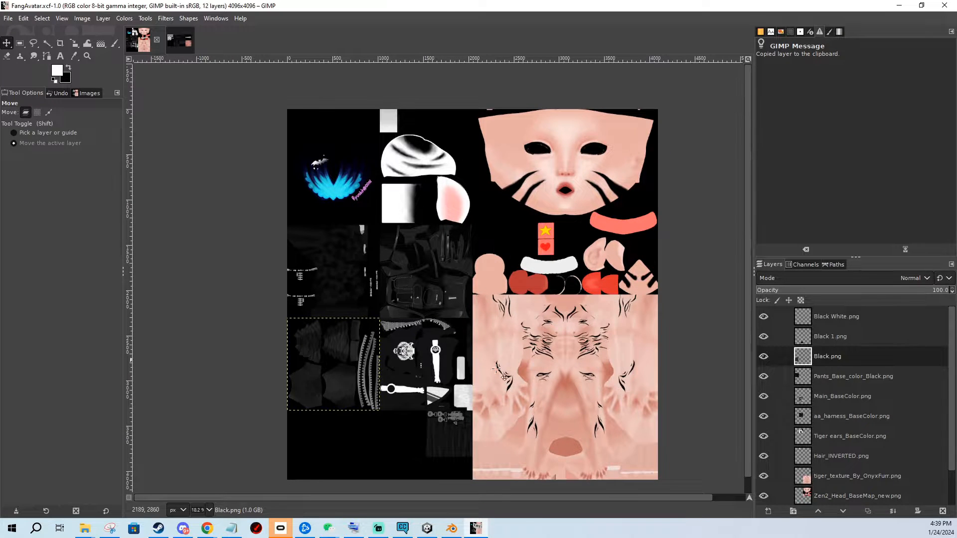
{"action": "left_click", "coordinate": [180, 41]}
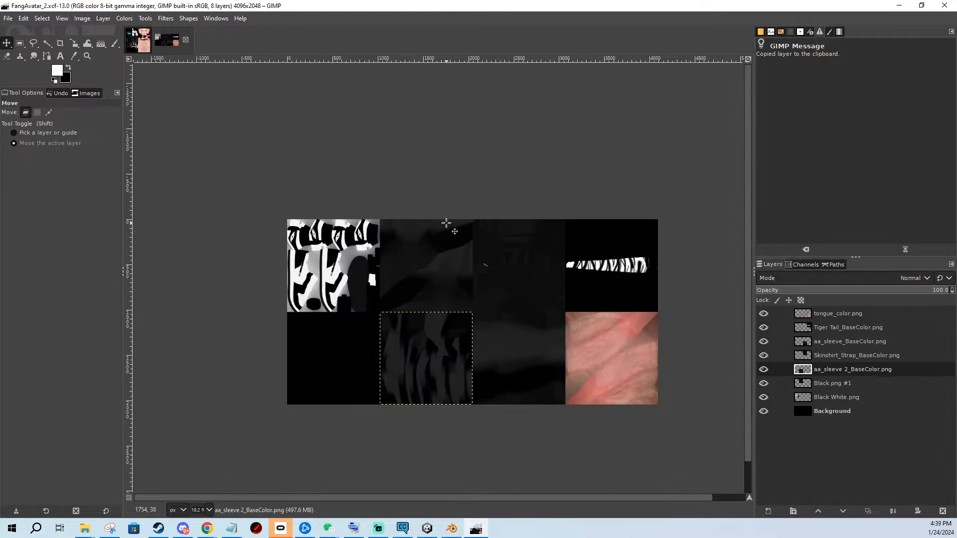
Export the 4096 × 4096 FangAvatar image over Fang_Atlas1.png in the Quest Textures folder, keeping the default PNG options.
{"action": "left_click", "coordinate": [140, 46]}
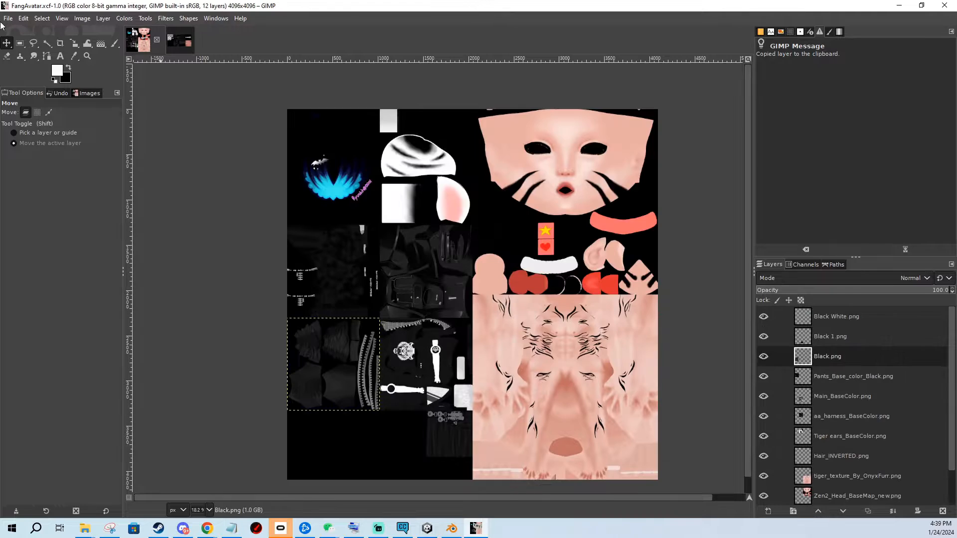
{"action": "left_click", "coordinate": [8, 17]}
{"action": "left_click", "coordinate": [29, 189]}
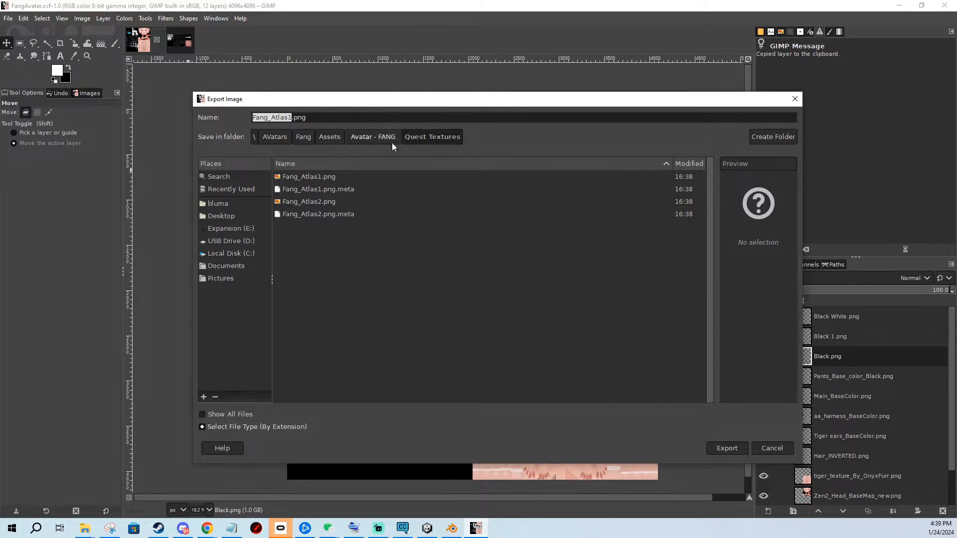
{"action": "left_click", "coordinate": [304, 180]}
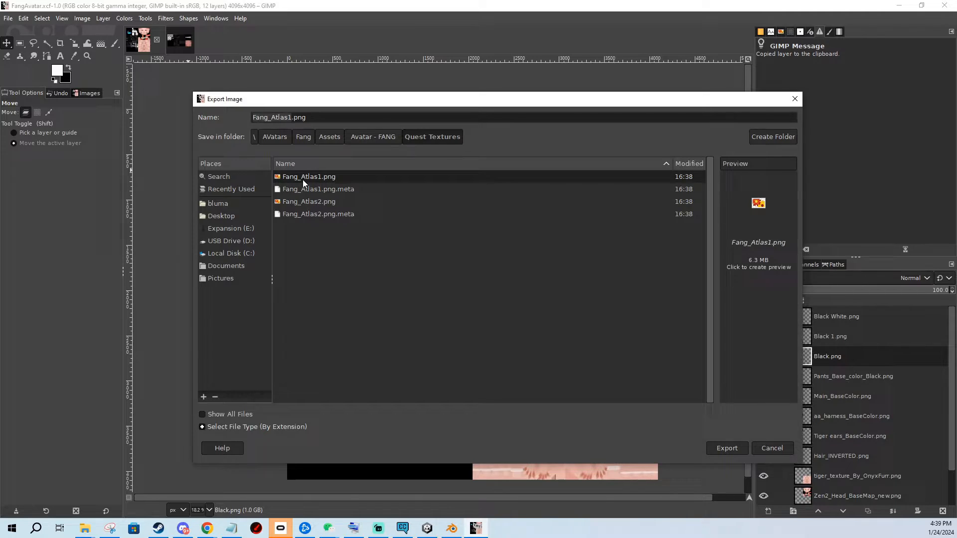
{"action": "left_click", "coordinate": [732, 447]}
{"action": "left_click", "coordinate": [534, 323]}
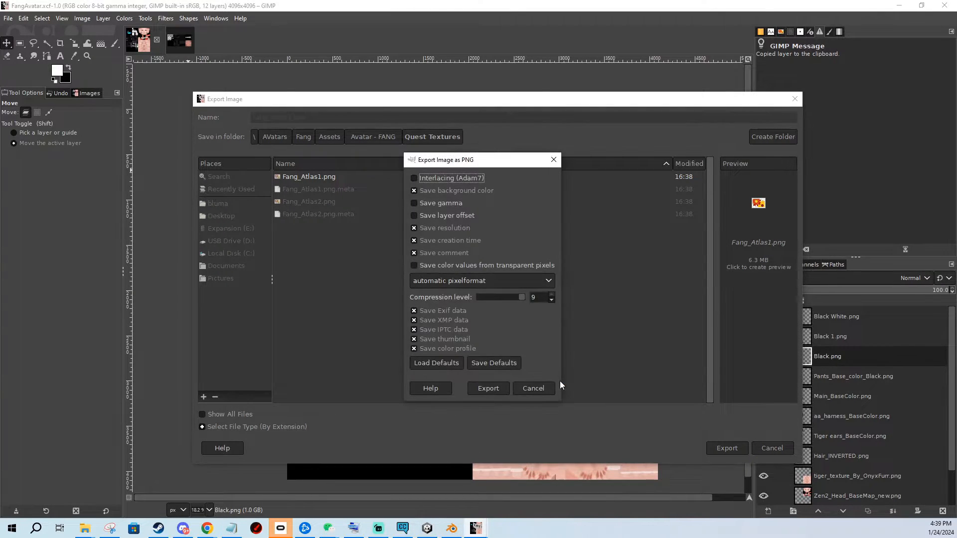
{"action": "left_click", "coordinate": [486, 389]}
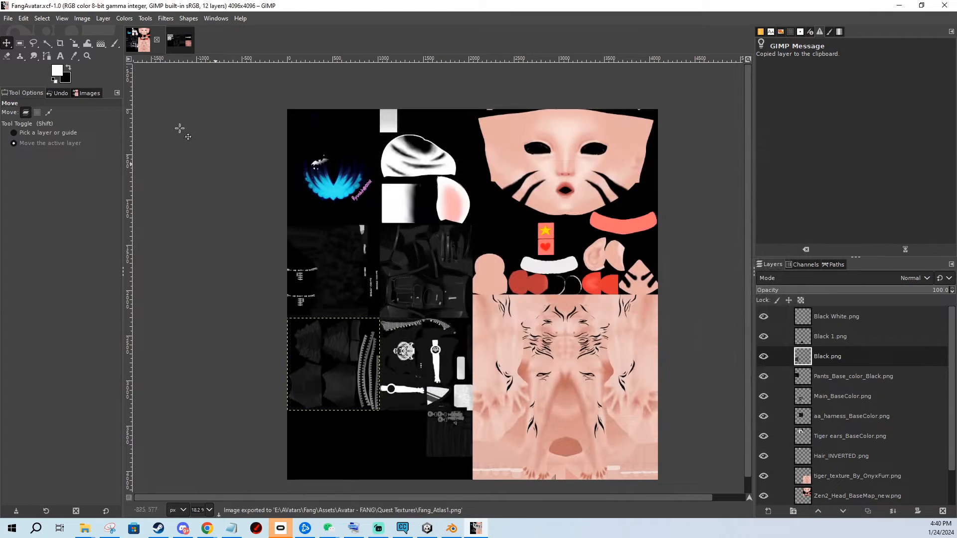
Export the 4096 × 2048 FangAvatar_2 image over Fang_Atlas2.png in the Quest Textures folder, keeping the default PNG options.
{"action": "left_click", "coordinate": [187, 40]}
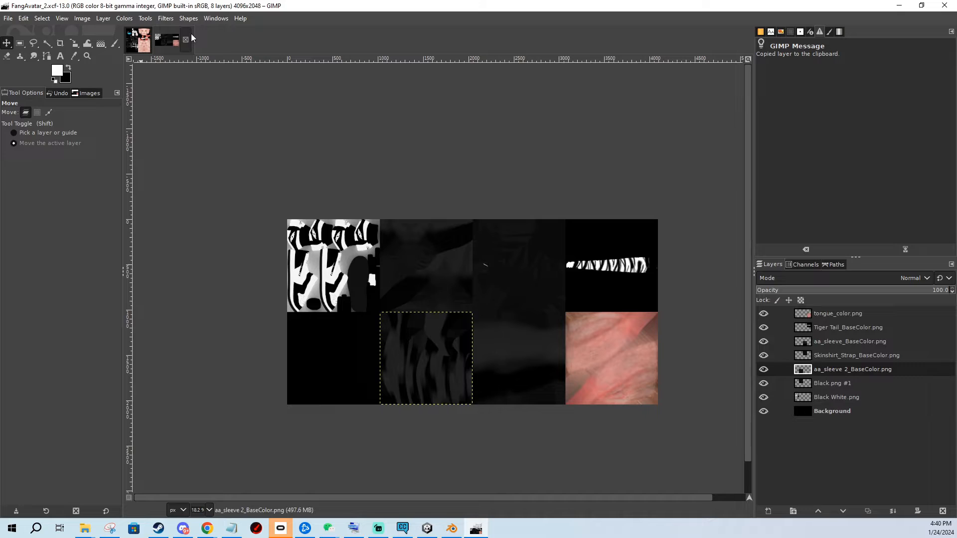
{"action": "left_click", "coordinate": [16, 19]}
{"action": "left_click", "coordinate": [32, 190]}
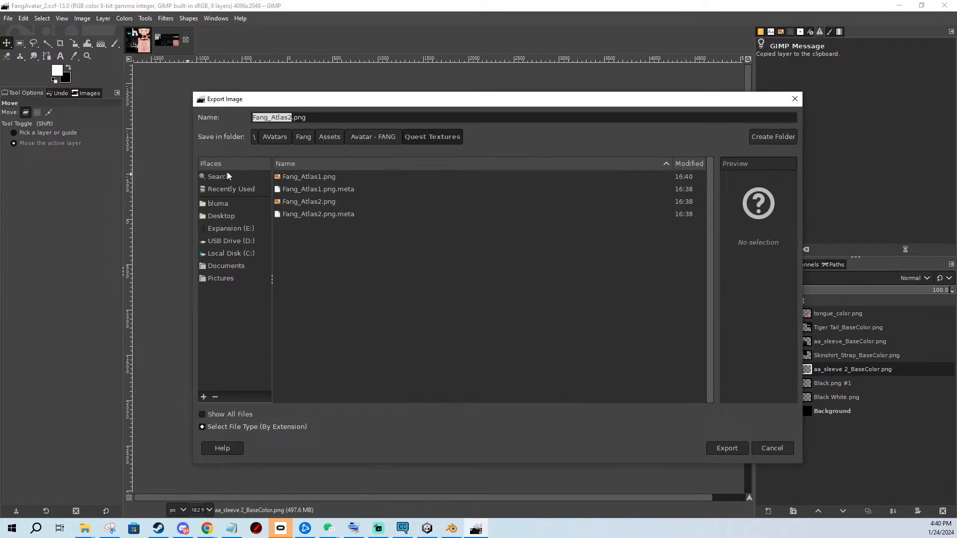
{"action": "left_click", "coordinate": [312, 201]}
{"action": "left_click", "coordinate": [726, 448]}
{"action": "left_click", "coordinate": [550, 328]}
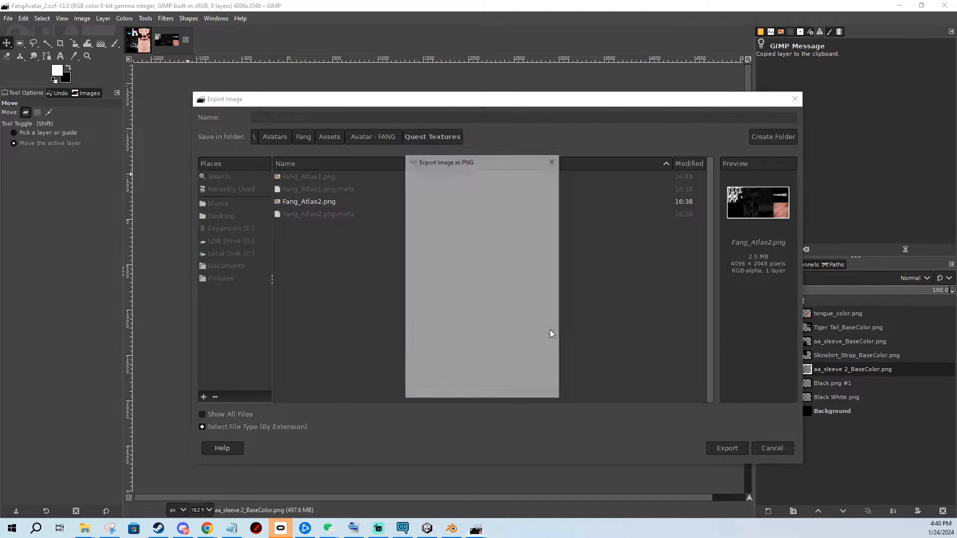
{"action": "left_click", "coordinate": [494, 387]}
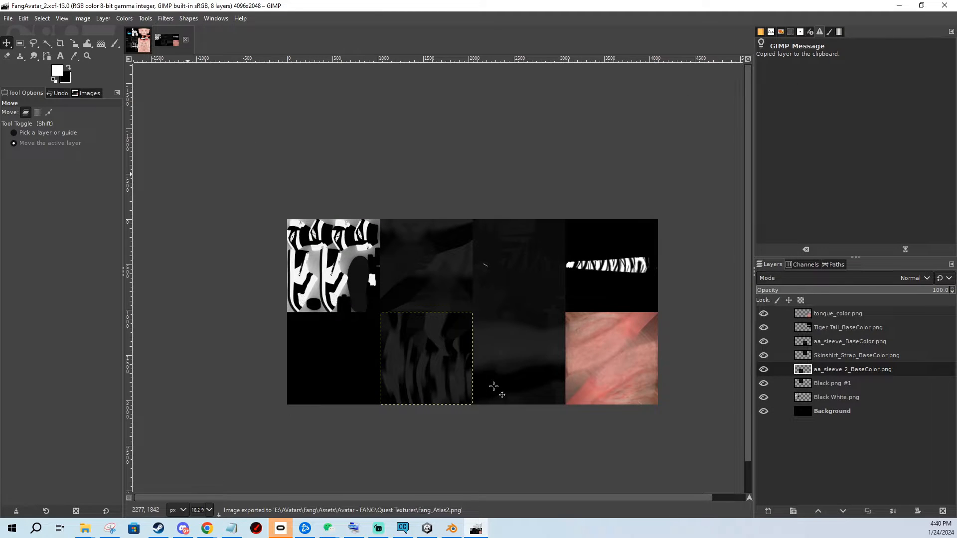
{"action": "middle_click_drag", "start_coordinate": [450, 420], "coordinate": [429, 404]}
{"action": "middle_click_drag", "start_coordinate": [402, 345], "coordinate": [430, 361]}
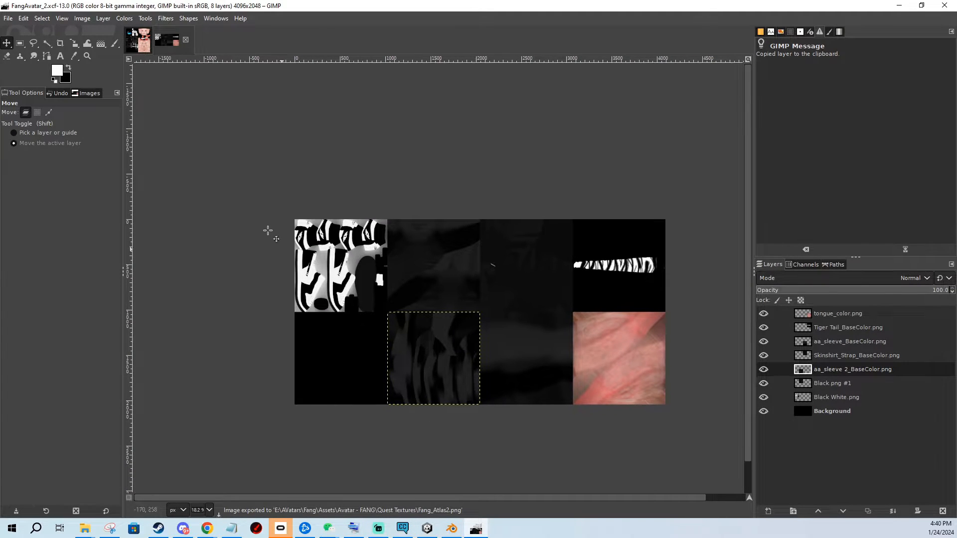
{"action": "middle_click_drag", "start_coordinate": [333, 224], "coordinate": [320, 198]}
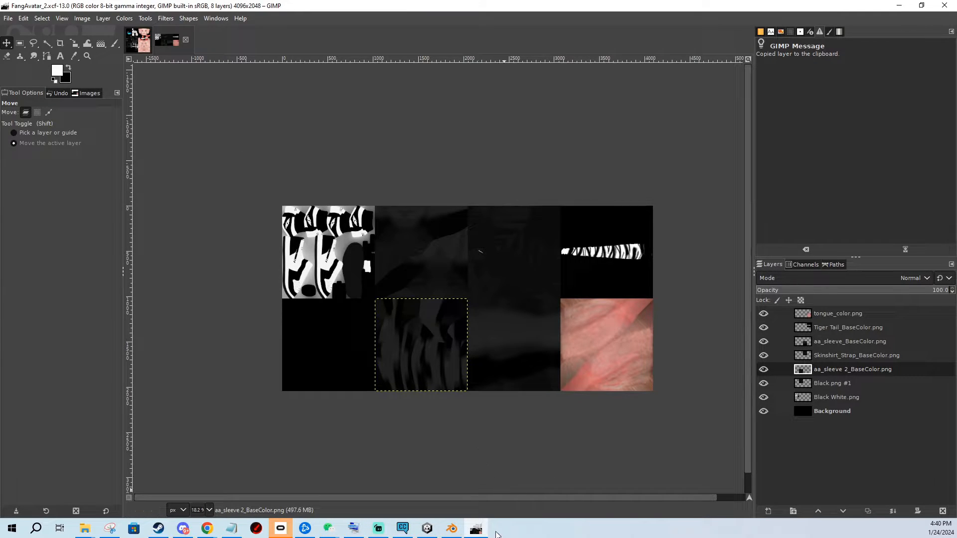
Switch to Unity and open the Quest Textures folder inside Avatar - FANG.
{"action": "left_click", "coordinate": [427, 529]}
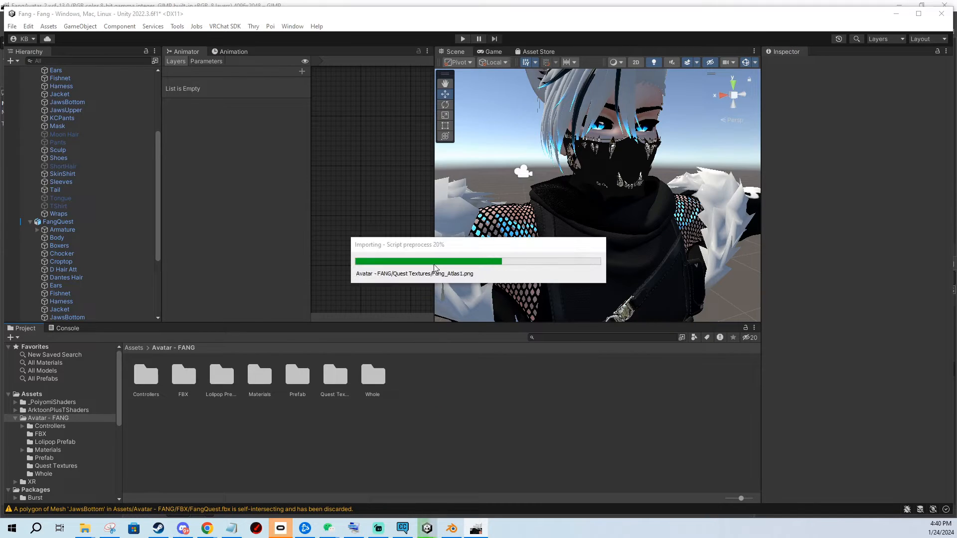
{"action": "double_click", "coordinate": [335, 378]}
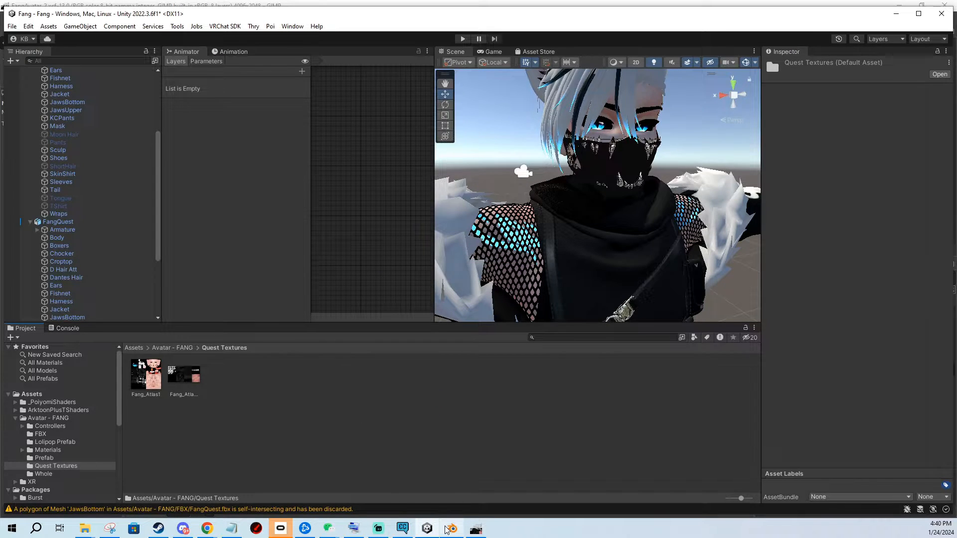
{"action": "mouse_move", "coordinate": [452, 532]}
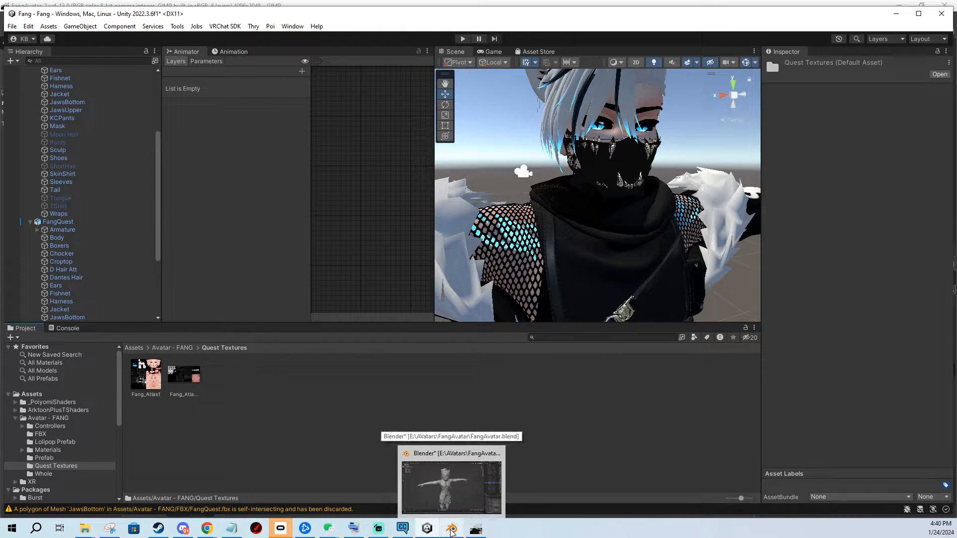
{"action": "left_click", "coordinate": [185, 348]}
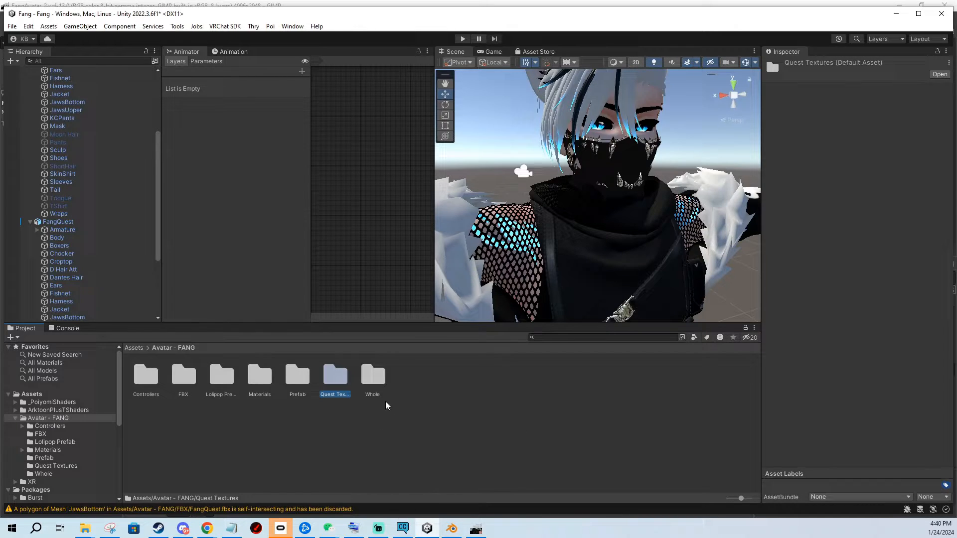
{"action": "double_click", "coordinate": [335, 375]}
Create a new material named FangMaterial1 in the Quest Textures folder.
{"action": "right_click", "coordinate": [344, 388]}
{"action": "mouse_move", "coordinate": [379, 77]}
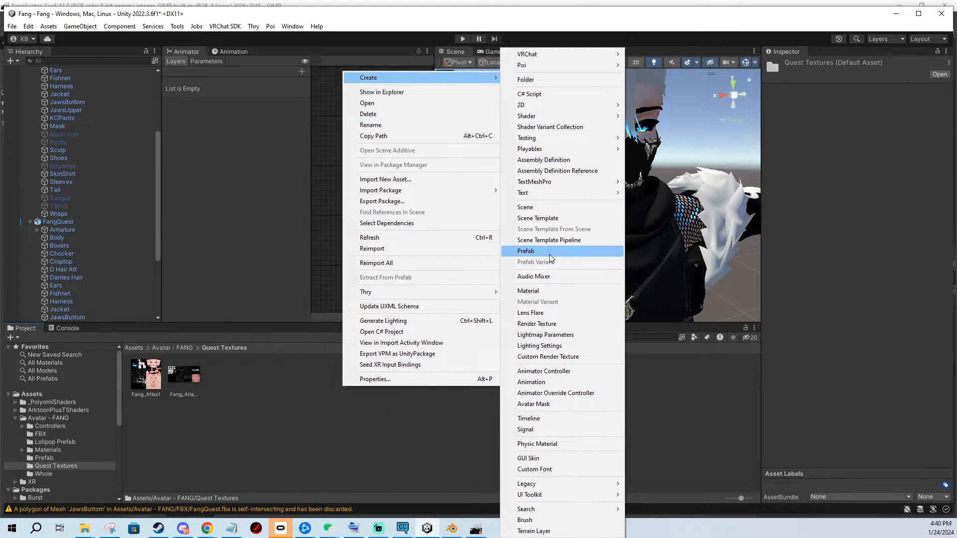
{"action": "left_click", "coordinate": [528, 291]}
{"action": "type", "text": "FangMaterial"}
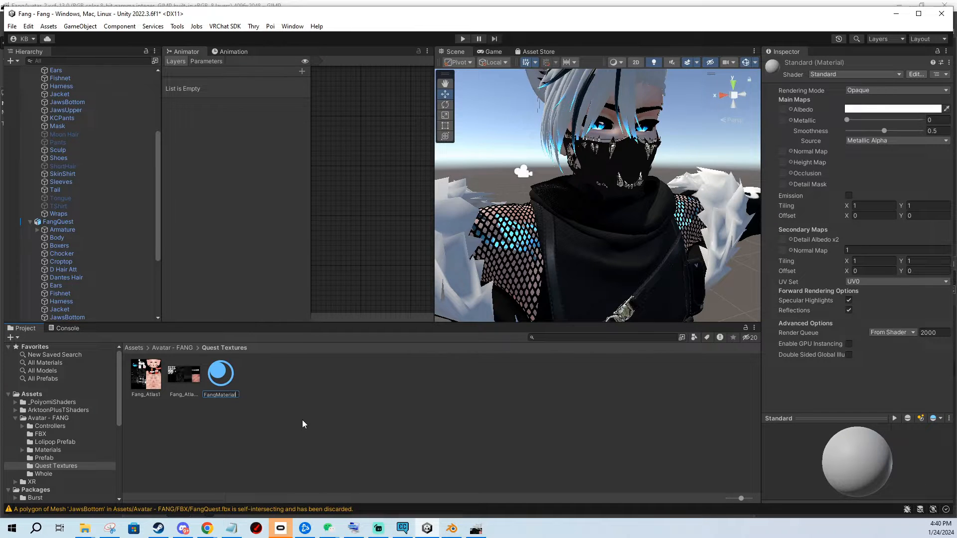
{"action": "type", "text": "1"}
{"action": "key", "text": "Return"}
Assign the Fang_Atlas1 texture as the Albedo map of FangMaterial1.
{"action": "scroll", "coordinate": [684, 252], "scroll_direction": "down", "scroll_amount": 5}
{"action": "middle_click_drag", "start_coordinate": [685, 252], "coordinate": [452, 240]}
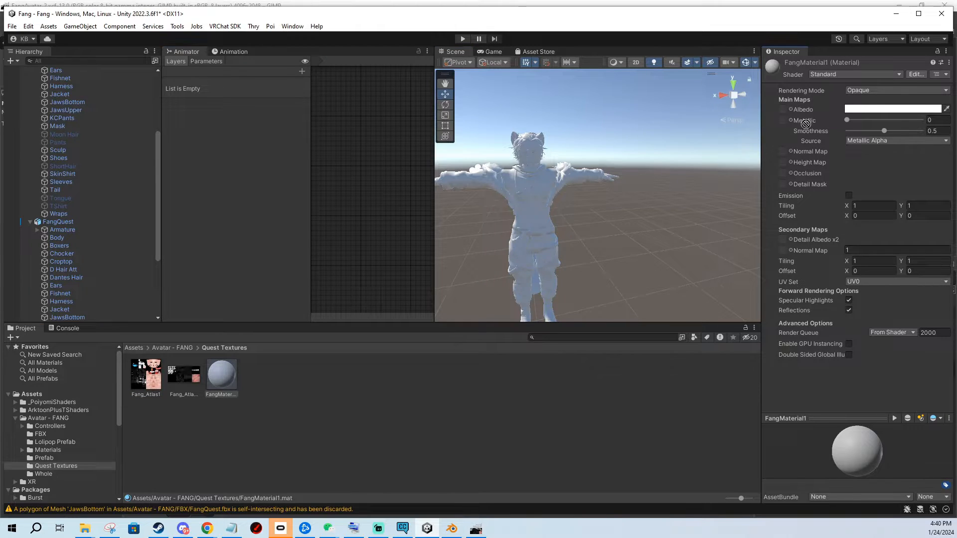
{"action": "left_click_drag", "start_coordinate": [805, 124], "coordinate": [782, 108]}
Try FangMaterial1 on the untextured avatar's upper-body clothing, inspect the texture placement, and undo the assignment.
{"action": "left_click_drag", "start_coordinate": [226, 375], "coordinate": [232, 369]}
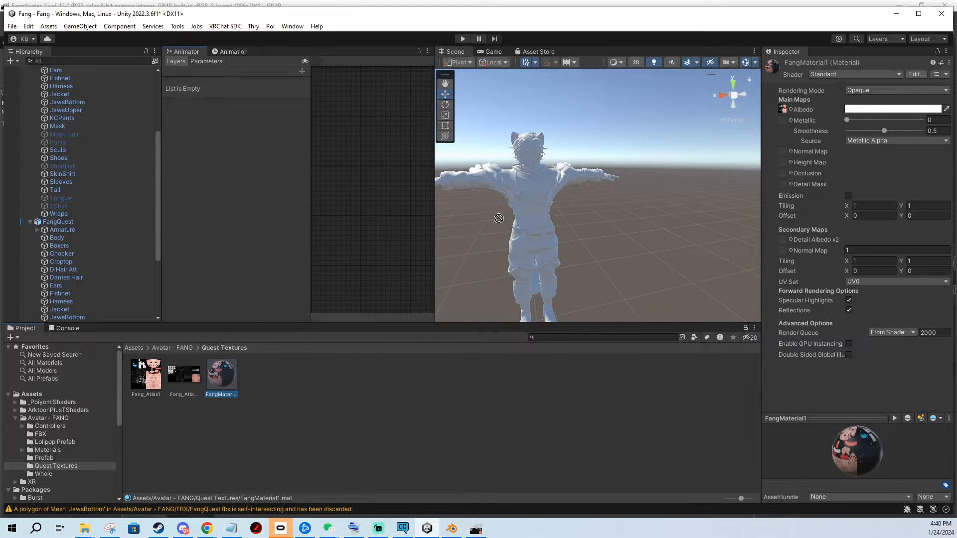
{"action": "left_click_drag", "start_coordinate": [529, 239], "coordinate": [414, 423]}
{"action": "left_click_drag", "start_coordinate": [321, 338], "coordinate": [530, 227]}
{"action": "scroll", "coordinate": [608, 252], "scroll_direction": "up", "scroll_amount": 5}
{"action": "middle_click_drag", "start_coordinate": [510, 203], "coordinate": [580, 235]}
{"action": "scroll", "coordinate": [608, 253], "scroll_direction": "down", "scroll_amount": 3}
{"action": "scroll", "coordinate": [620, 244], "scroll_direction": "up", "scroll_amount": 2}
{"action": "scroll", "coordinate": [638, 261], "scroll_direction": "up", "scroll_amount": 3}
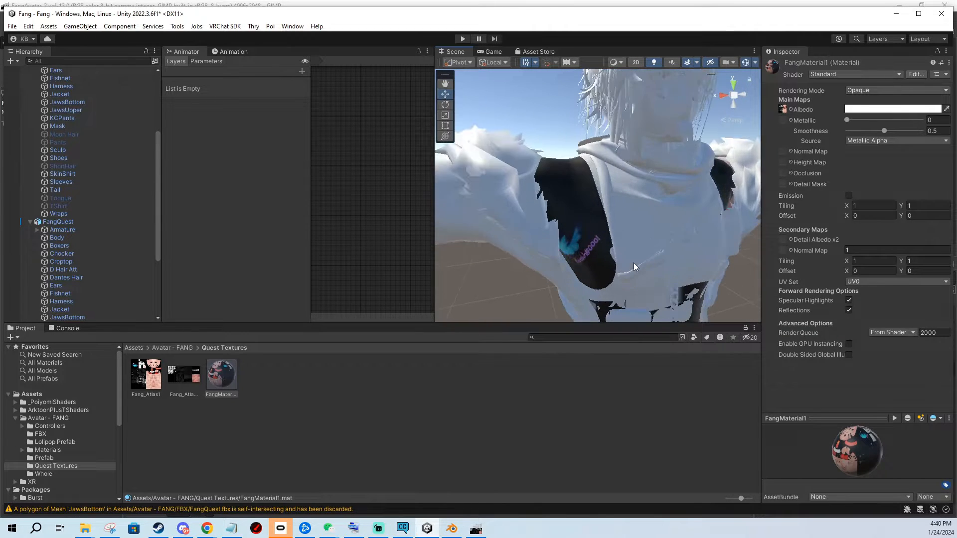
{"action": "middle_click_drag", "start_coordinate": [641, 280], "coordinate": [586, 148]}
{"action": "key", "text": "ctrl+z"}
{"action": "key", "text": "ctrl+z"}
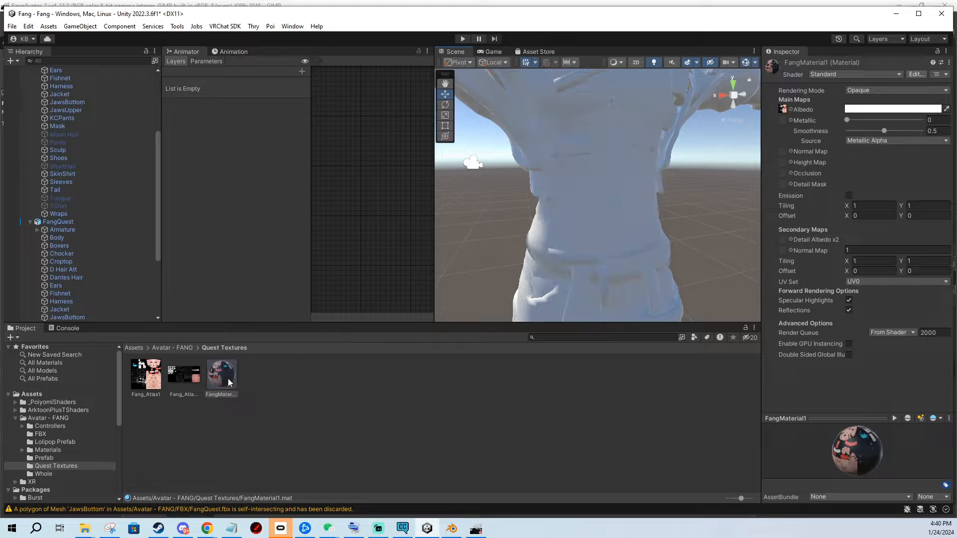
Try FangMaterial1 on the untextured avatar's pants, check how the atlas maps onto them, and undo the assignment.
{"action": "left_click_drag", "start_coordinate": [228, 380], "coordinate": [581, 256]}
{"action": "scroll", "coordinate": [578, 267], "scroll_direction": "down", "scroll_amount": 4}
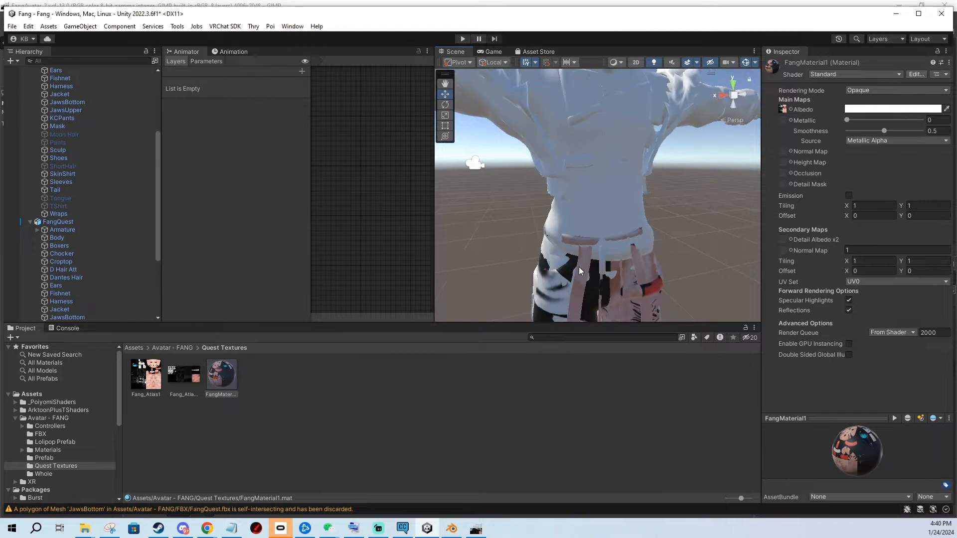
{"action": "middle_click_drag", "start_coordinate": [630, 205], "coordinate": [614, 252]}
{"action": "key", "text": "ctrl+z"}
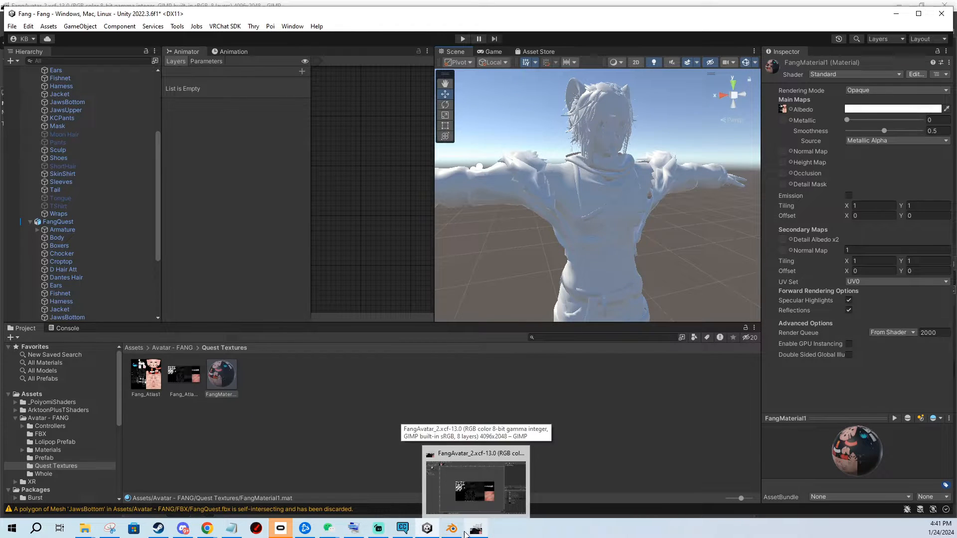
Switch to Blender and select the avatar's Body mesh.
{"action": "mouse_move", "coordinate": [454, 532]}
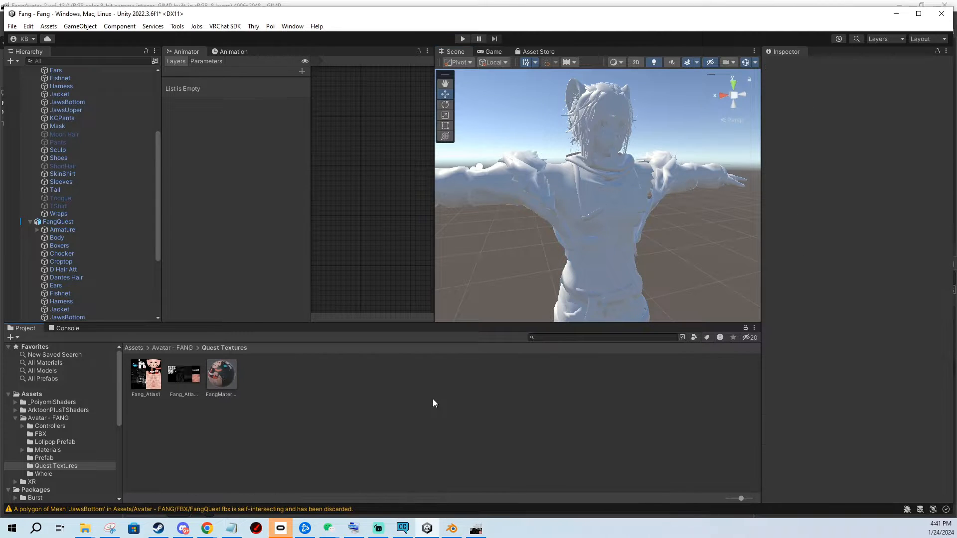
{"action": "left_click", "coordinate": [453, 531]}
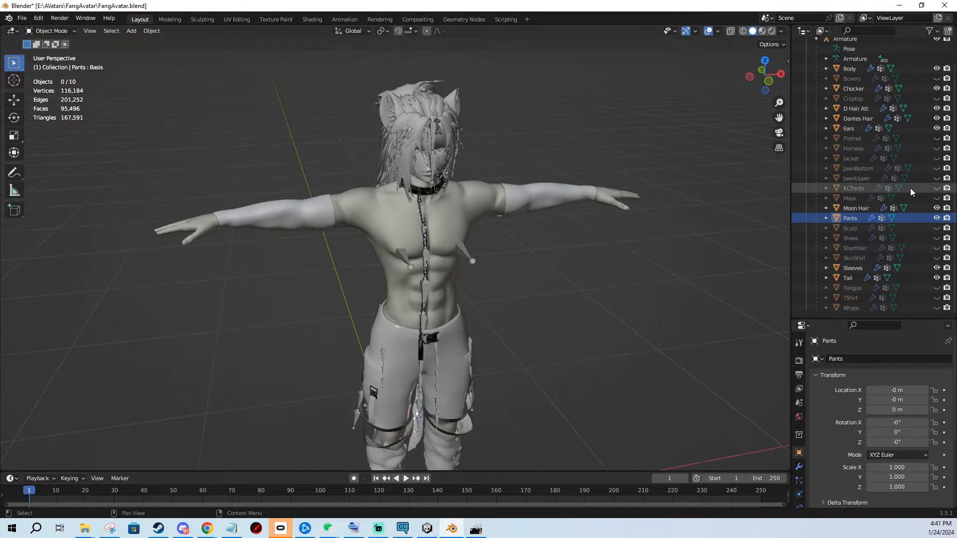
{"action": "middle_click_drag", "start_coordinate": [603, 100], "coordinate": [666, 203], "text": "shift"}
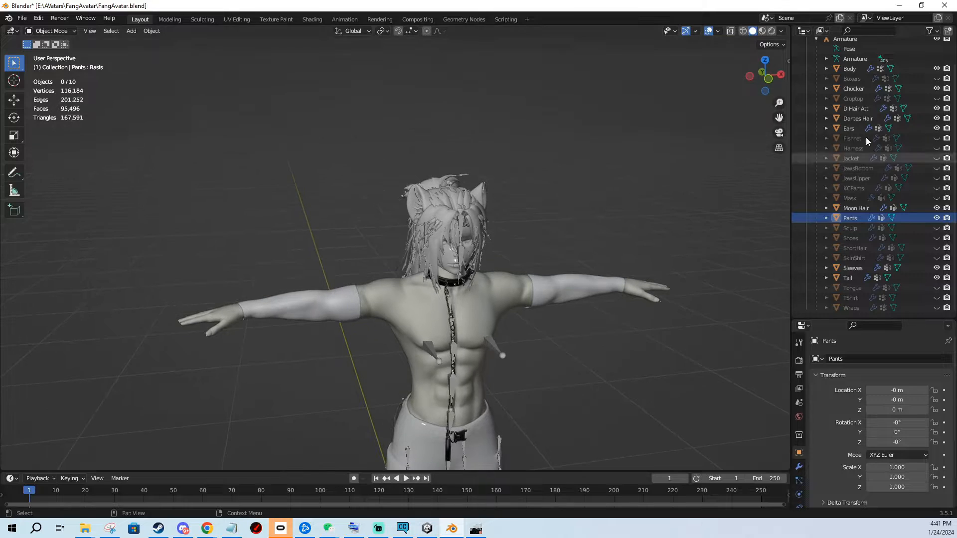
{"action": "left_click", "coordinate": [847, 68]}
{"action": "middle_click_drag", "start_coordinate": [592, 210], "coordinate": [560, 171], "text": "shift"}
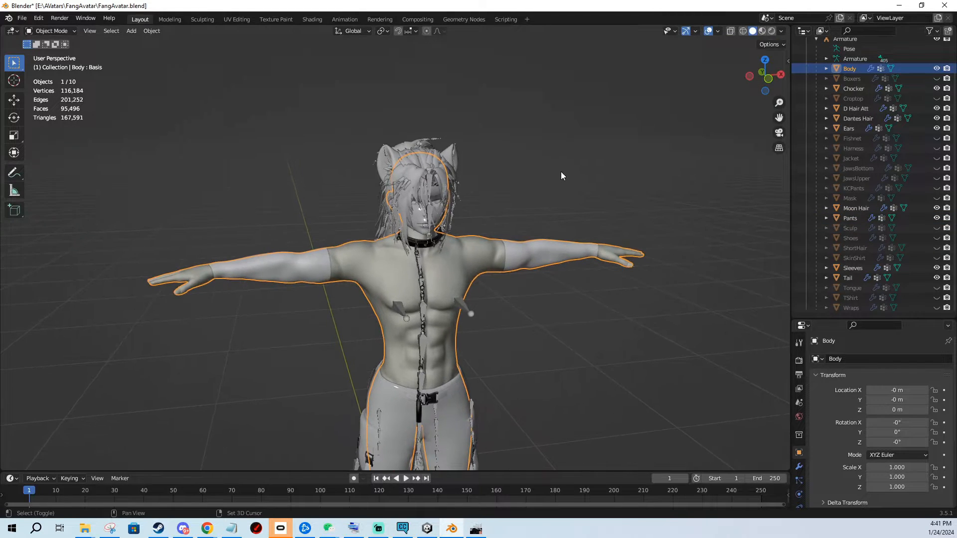
Bring the Body mesh into UV editing and select all of its geometry so its UV layout is shown.
{"action": "left_click", "coordinate": [234, 19]}
{"action": "scroll", "coordinate": [592, 257], "scroll_direction": "up", "scroll_amount": 7}
{"action": "middle_click_drag", "start_coordinate": [563, 225], "coordinate": [653, 218]}
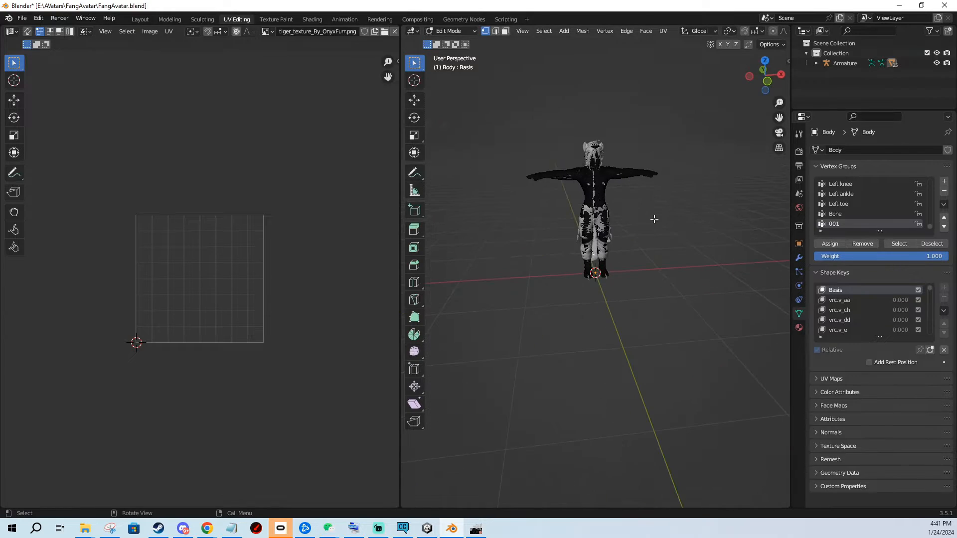
{"action": "key", "text": "a"}
{"action": "middle_click_drag", "start_coordinate": [561, 218], "coordinate": [580, 270], "text": "shift"}
{"action": "scroll", "coordinate": [580, 269], "scroll_direction": "up", "scroll_amount": 4}
{"action": "scroll", "coordinate": [162, 290], "scroll_direction": "up", "scroll_amount": 5}
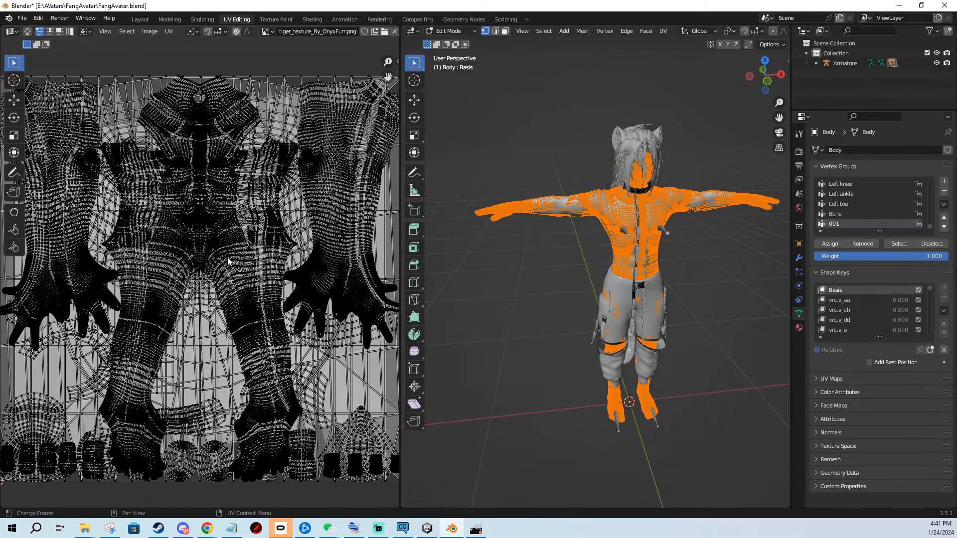
{"action": "scroll", "coordinate": [227, 259], "scroll_direction": "down", "scroll_amount": 4}
{"action": "middle_click_drag", "start_coordinate": [221, 248], "coordinate": [235, 287]}
Load Fang_Atlas1.png from E:\AVatars\Fang\Assets\Avatar - FANG\Quest Textures\ as the image behind the body's UVs.
{"action": "left_click", "coordinate": [149, 31]}
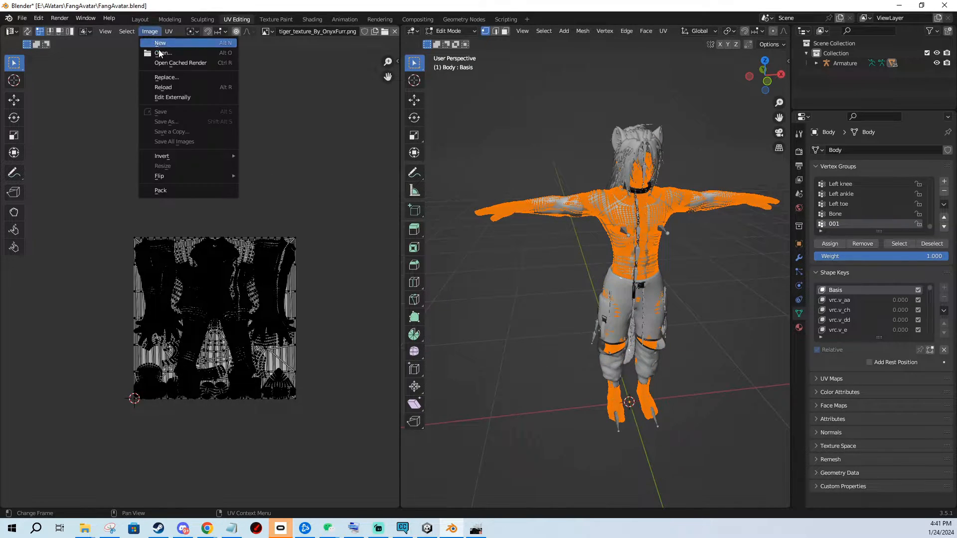
{"action": "left_click", "coordinate": [160, 53]}
{"action": "left_click", "coordinate": [394, 83]}
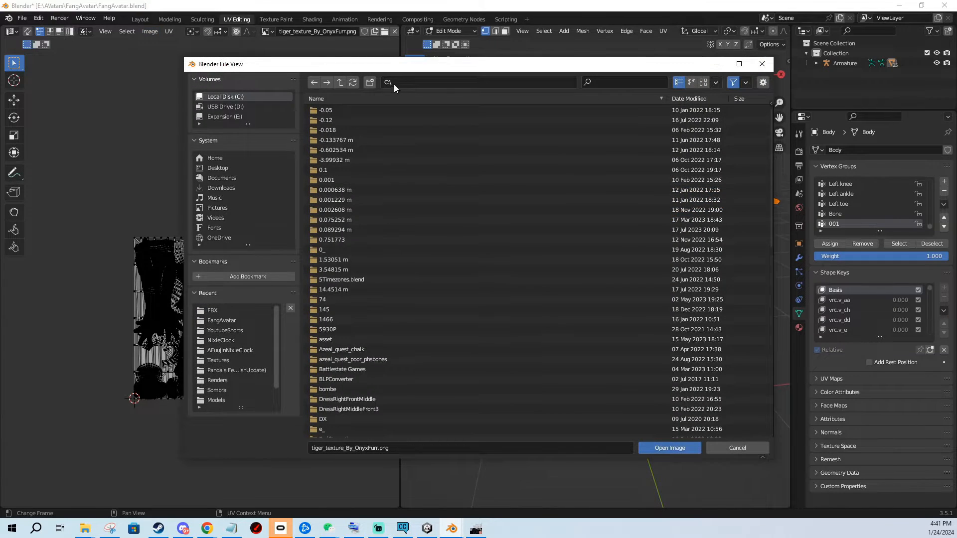
{"action": "type", "text": "E:\\AVatars\\Fang\\Assets\\Avatar - FANG\\Quest Textures\\"}
{"action": "key", "text": "Return"}
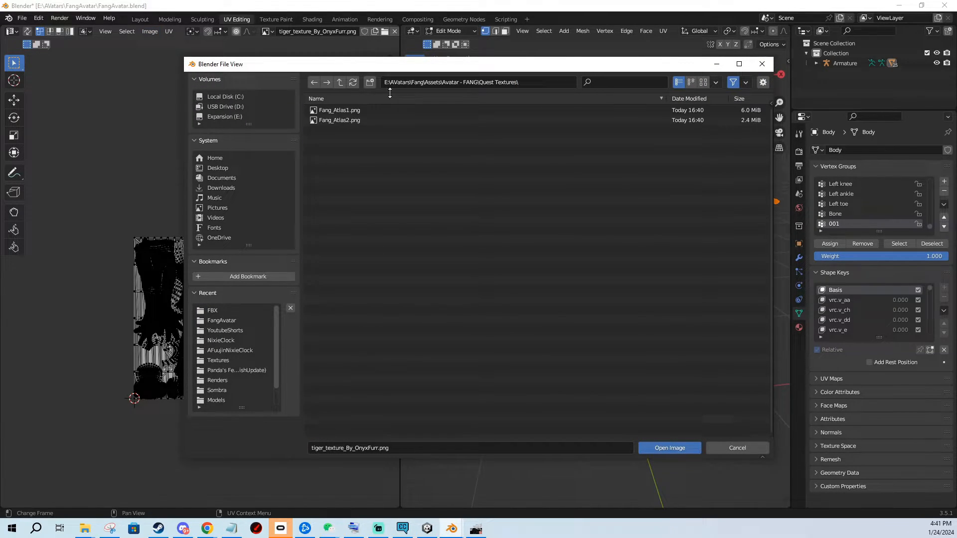
{"action": "double_click", "coordinate": [335, 110]}
{"action": "scroll", "coordinate": [319, 310], "scroll_direction": "down", "scroll_amount": 7}
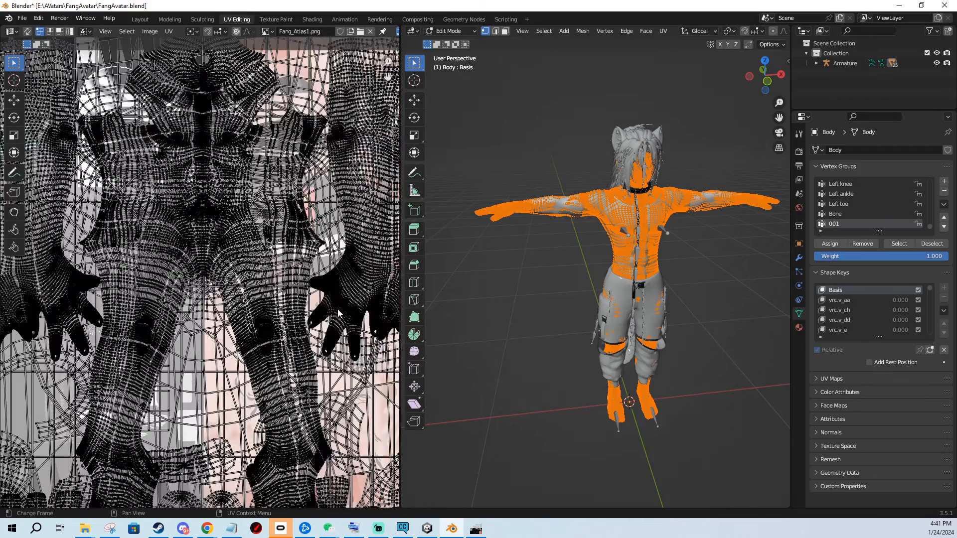
Select all of the body's UVs and shrink them freehand to about half size over the atlas.
{"action": "scroll", "coordinate": [336, 314], "scroll_direction": "up", "scroll_amount": 1}
{"action": "key", "text": "a"}
{"action": "scroll", "coordinate": [334, 329], "scroll_direction": "up", "scroll_amount": 2}
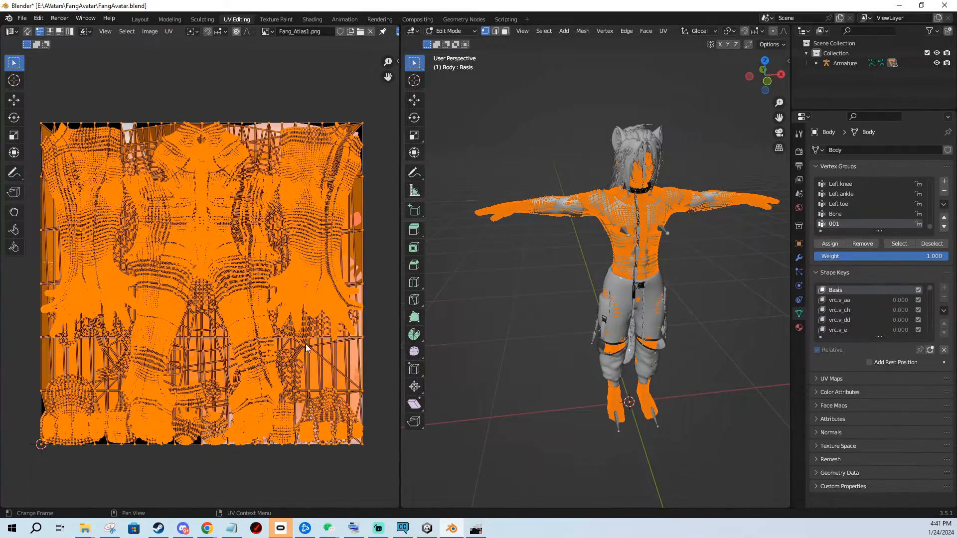
{"action": "left_click", "coordinate": [370, 296]}
{"action": "key", "text": "a"}
{"action": "middle_click_drag", "start_coordinate": [376, 419], "coordinate": [376, 407]}
{"action": "key", "text": "s"}
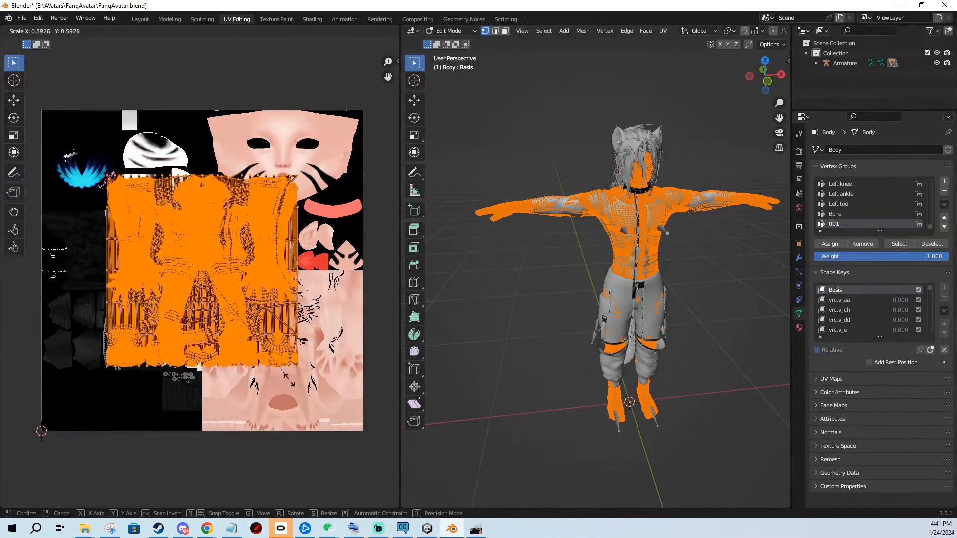
{"action": "left_click", "coordinate": [291, 351]}
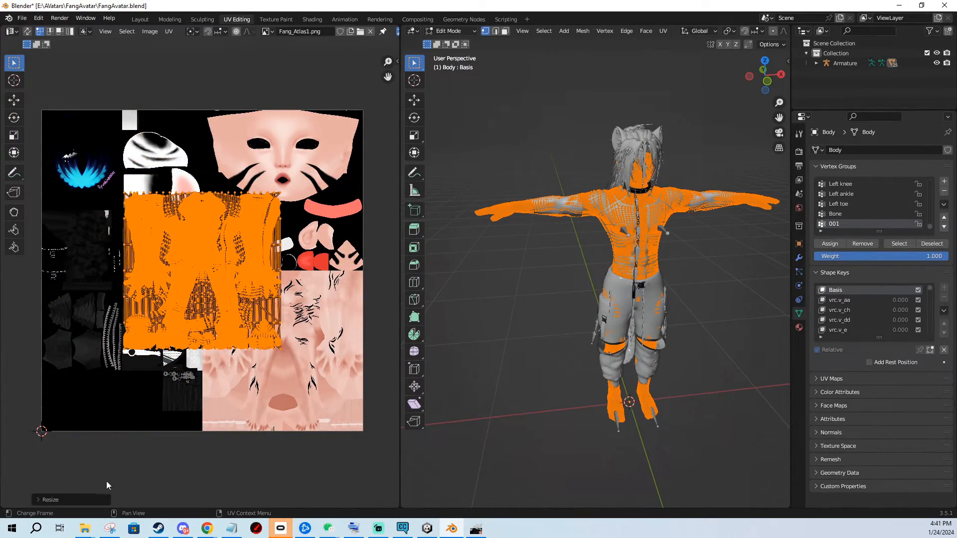
Set the body UVs' resize factor to exactly 0.5 on X, Y and Z.
{"action": "left_click", "coordinate": [58, 498]}
{"action": "left_click", "coordinate": [128, 444]}
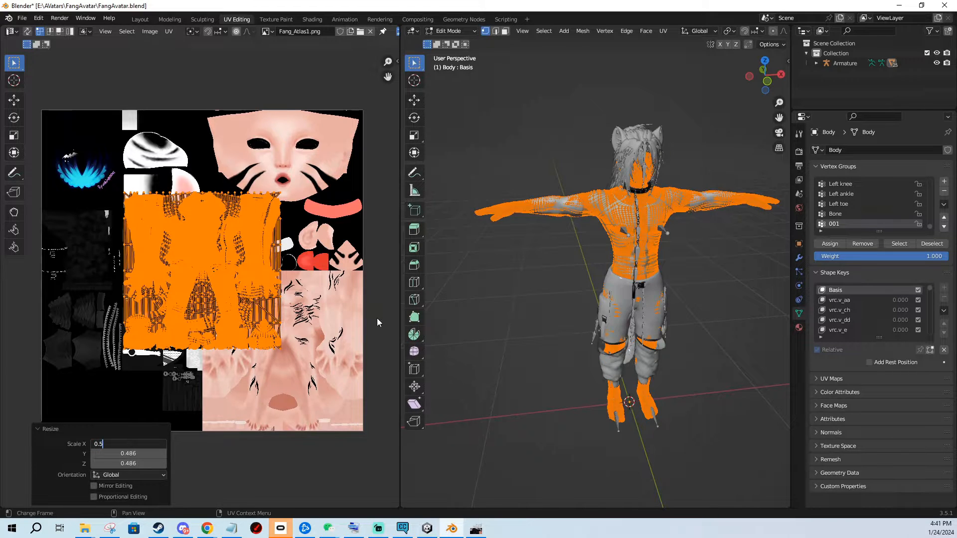
{"action": "type", "text": "0.5"}
{"action": "key", "text": "Tab"}
{"action": "key", "text": "Return"}
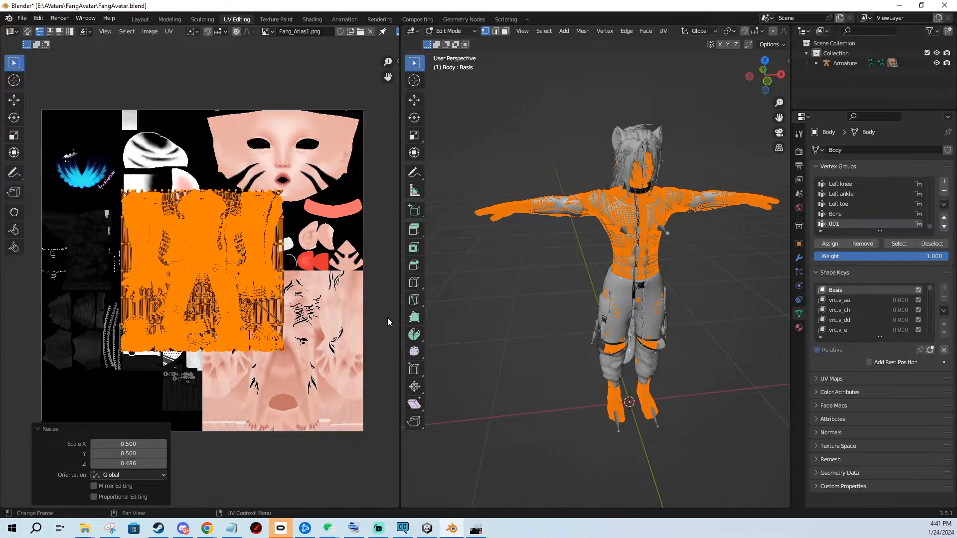
{"action": "left_click", "coordinate": [134, 460]}
{"action": "type", "text": "0.5"}
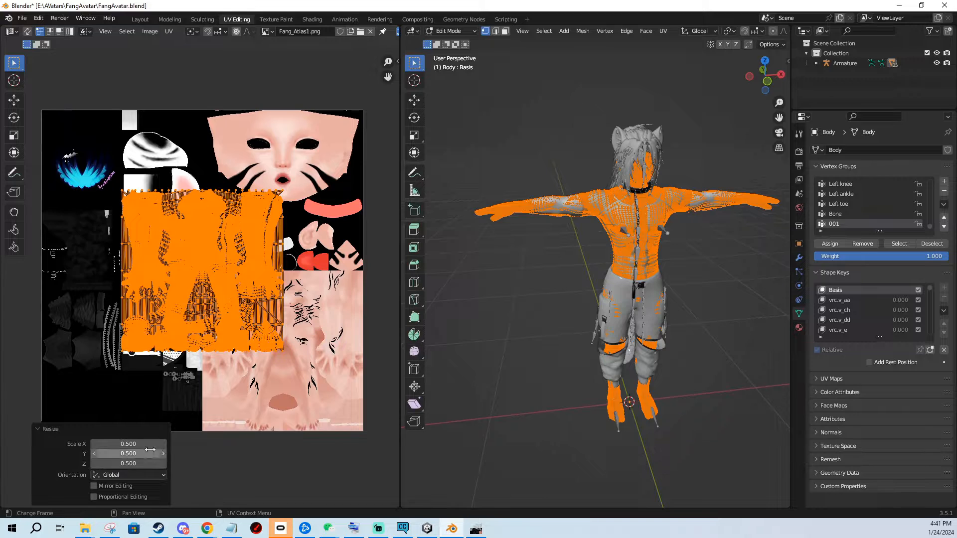
{"action": "key", "text": "Return"}
Move the body's UVs about 0.251 m in X and -0.256 m in Y onto the atlas's body skin texture.
{"action": "left_click", "coordinate": [180, 226]}
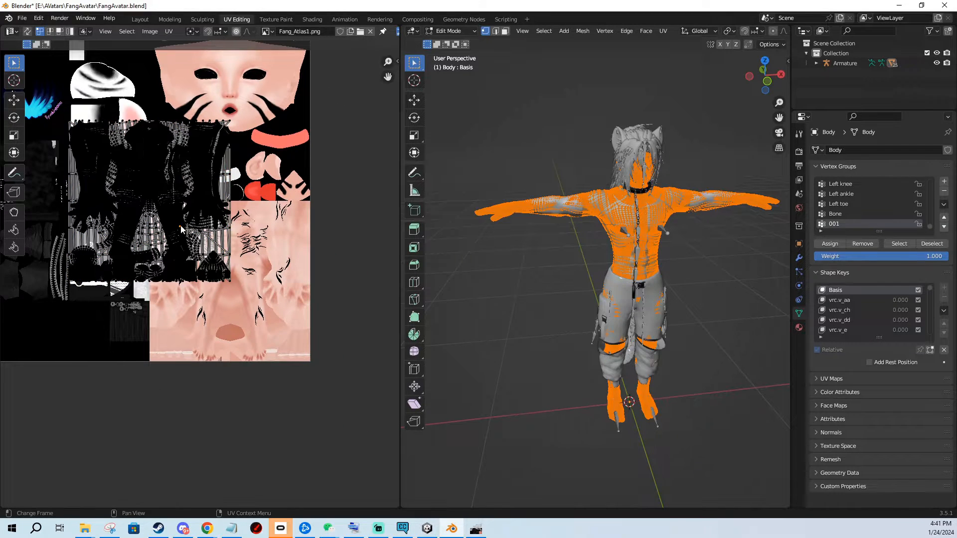
{"action": "key", "text": "l"}
{"action": "key", "text": "g"}
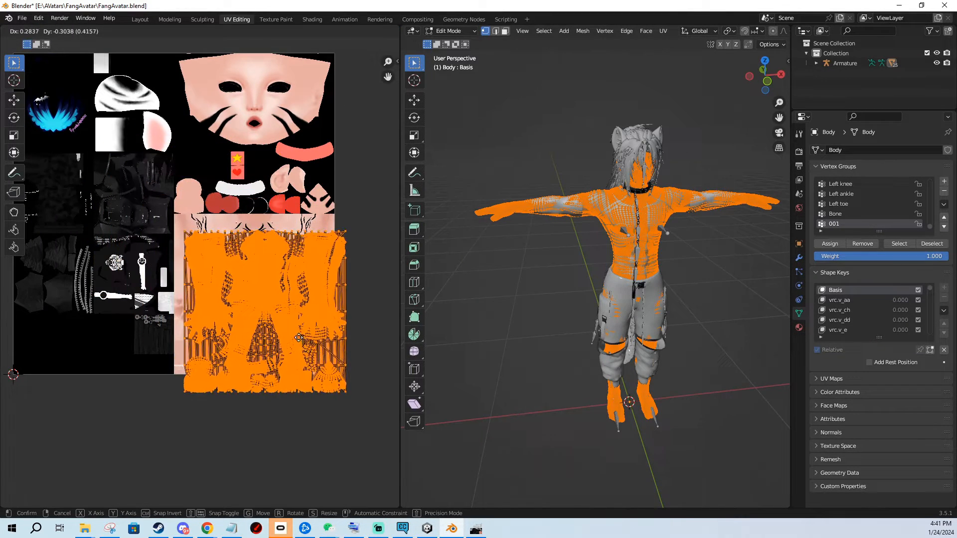
{"action": "left_click", "coordinate": [292, 329]}
Examine how the edges of the body's UVs line up with the skin area of the atlas.
{"action": "scroll", "coordinate": [259, 275], "scroll_direction": "up", "scroll_amount": 2}
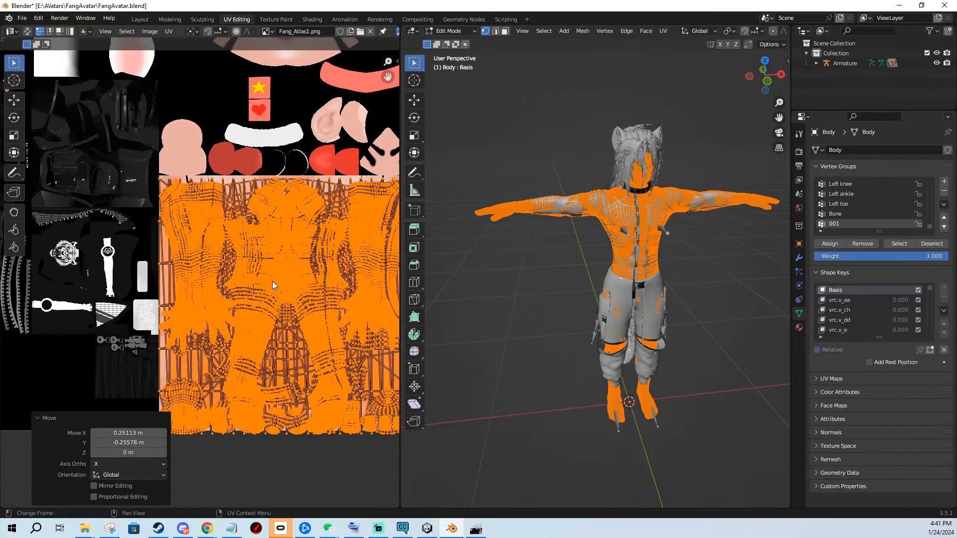
{"action": "scroll", "coordinate": [230, 249], "scroll_direction": "up", "scroll_amount": 4}
{"action": "middle_click_drag", "start_coordinate": [155, 107], "coordinate": [316, 284]}
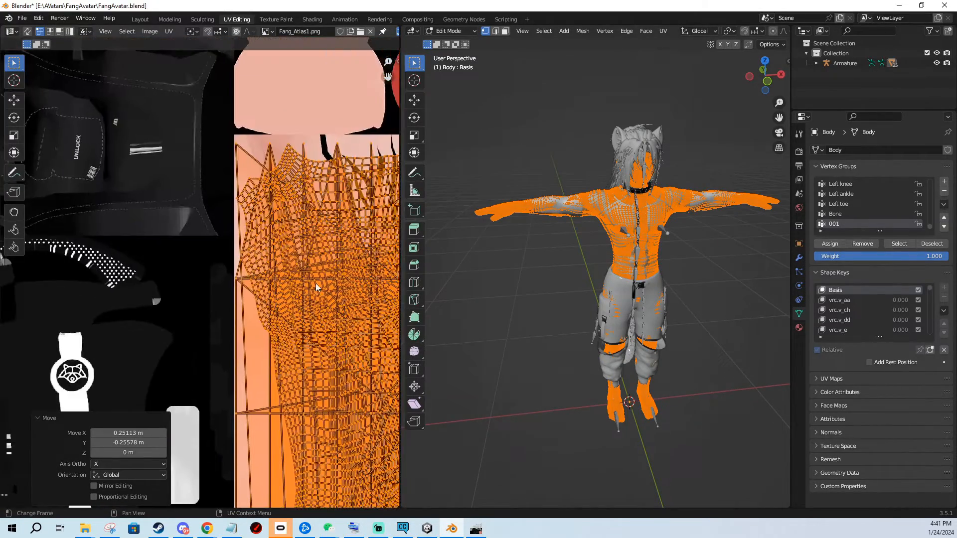
{"action": "middle_click_drag", "start_coordinate": [388, 269], "coordinate": [244, 310]}
{"action": "middle_click_drag", "start_coordinate": [300, 301], "coordinate": [217, 298]}
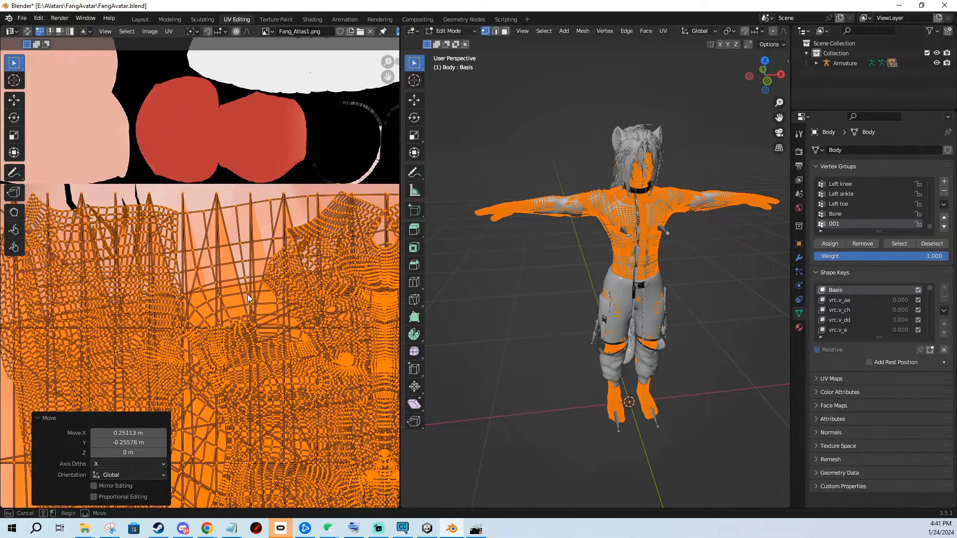
{"action": "left_click", "coordinate": [14, 100]}
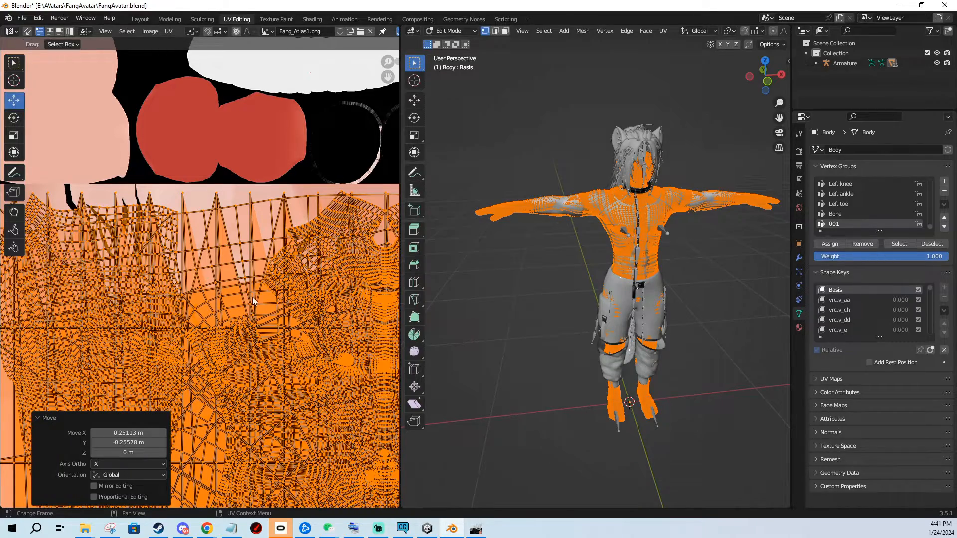
{"action": "left_click", "coordinate": [234, 274]}
{"action": "scroll", "coordinate": [44, 146], "scroll_direction": "down", "scroll_amount": 2}
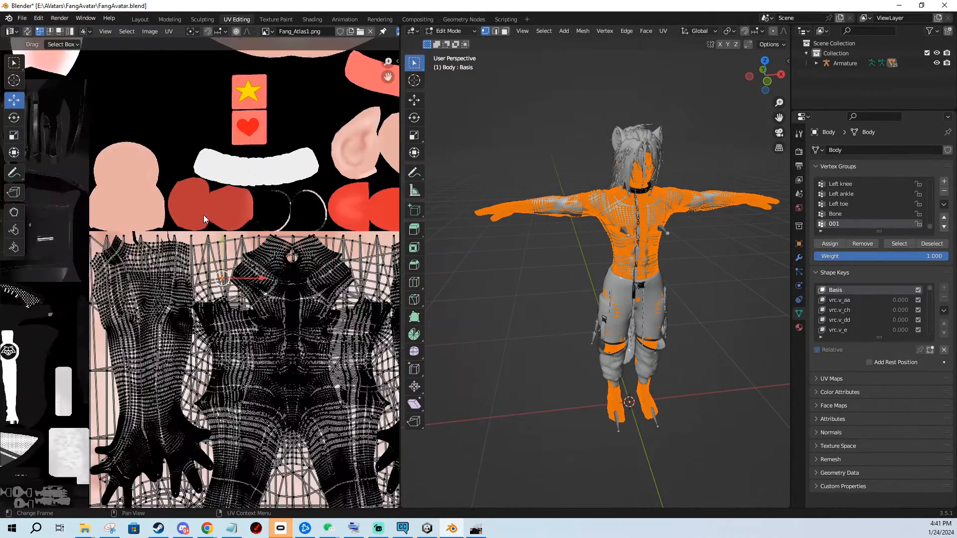
{"action": "key", "text": "a"}
{"action": "scroll", "coordinate": [287, 312], "scroll_direction": "up", "scroll_amount": 2}
{"action": "scroll", "coordinate": [250, 255], "scroll_direction": "up", "scroll_amount": 1, "text": "shift"}
{"action": "middle_click_drag", "start_coordinate": [768, 282], "coordinate": [664, 286]}
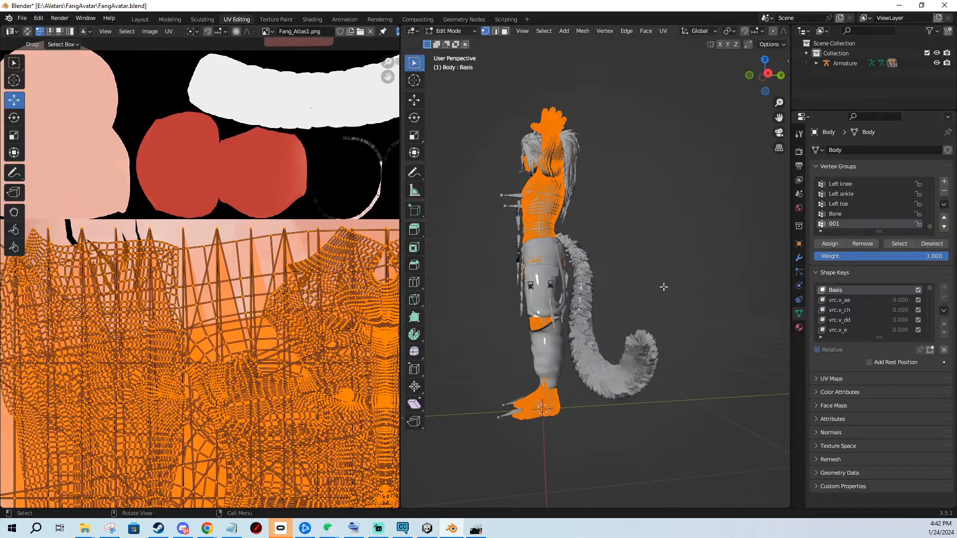
{"action": "middle_click_drag", "start_coordinate": [574, 294], "coordinate": [670, 314]}
{"action": "middle_click_drag", "start_coordinate": [352, 390], "coordinate": [192, 316]}
{"action": "scroll", "coordinate": [209, 319], "scroll_direction": "down", "scroll_amount": 6}
{"action": "scroll", "coordinate": [238, 340], "scroll_direction": "down", "scroll_amount": 4}
{"action": "middle_click_drag", "start_coordinate": [237, 344], "coordinate": [208, 275]}
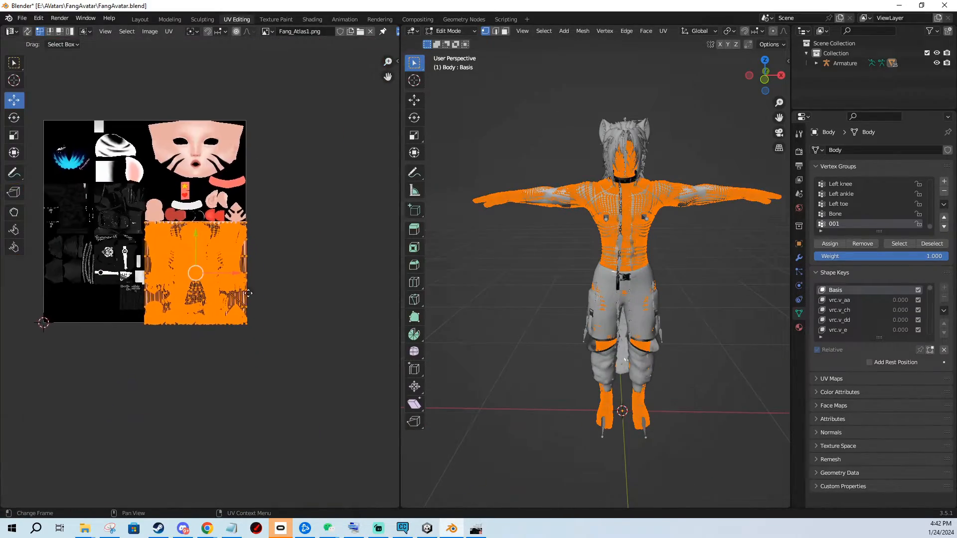
Shift the body's UVs about 0.0074 m along Y to match the lower edge of the atlas.
{"action": "scroll", "coordinate": [201, 303], "scroll_direction": "up", "scroll_amount": 8}
{"action": "key", "text": "g"}
{"action": "key", "text": "y"}
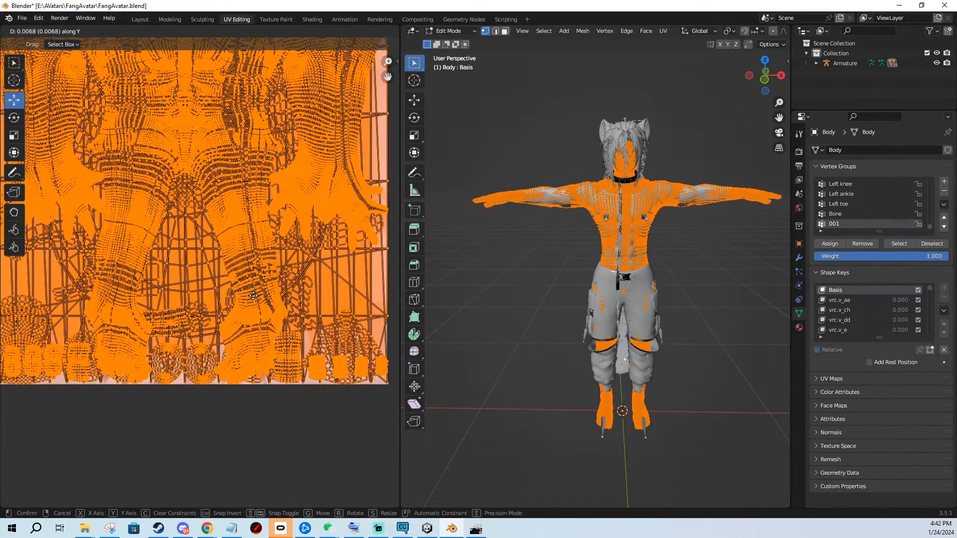
{"action": "left_click", "coordinate": [253, 294]}
Nudge the body's UVs about -0.0006 m along Y to align them with the skin texture's upper edge.
{"action": "middle_click_drag", "start_coordinate": [253, 295], "coordinate": [354, 297]}
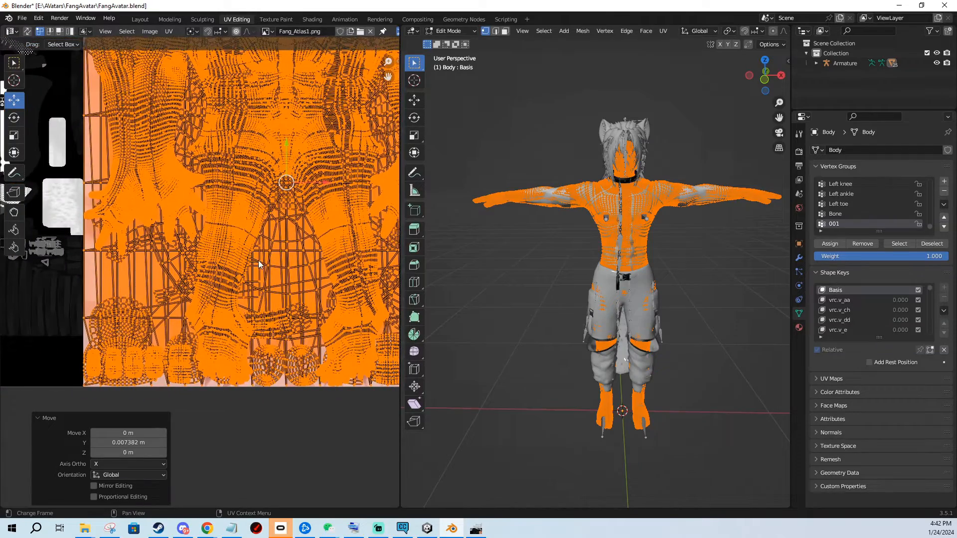
{"action": "mouse_move", "coordinate": [258, 249]}
{"action": "middle_mouse_down"}
{"action": "mouse_move", "coordinate": [281, 396]}
{"action": "mouse_move", "coordinate": [284, 340]}
{"action": "mouse_move", "coordinate": [139, 310]}
{"action": "middle_mouse_up"}
{"action": "middle_click_drag", "start_coordinate": [305, 283], "coordinate": [220, 280]}
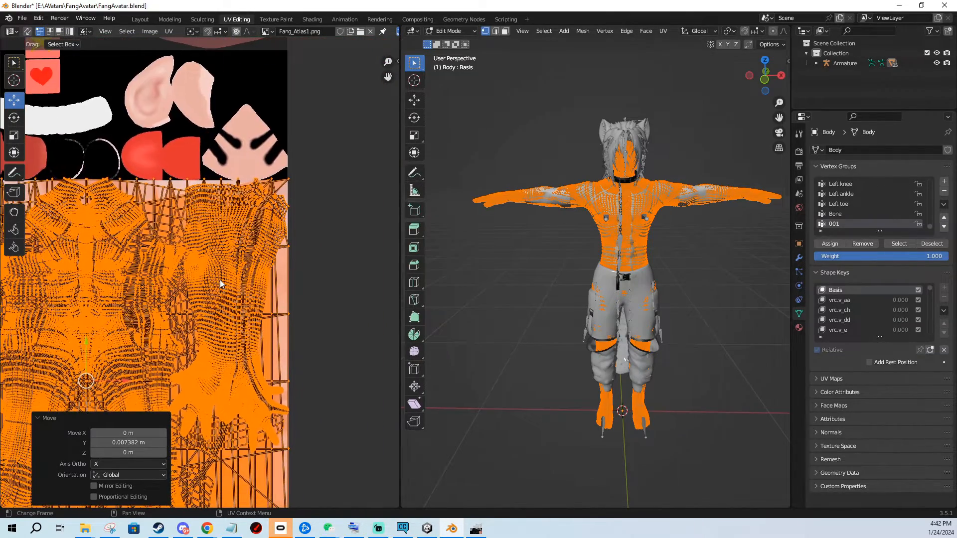
{"action": "key", "text": "g"}
{"action": "key", "text": "y"}
{"action": "left_click", "coordinate": [221, 280]}
Nudge the body's UVs about -0.0012 m along X to fit the atlas's side edge, and save FangAvatar.blend.
{"action": "key", "text": "g"}
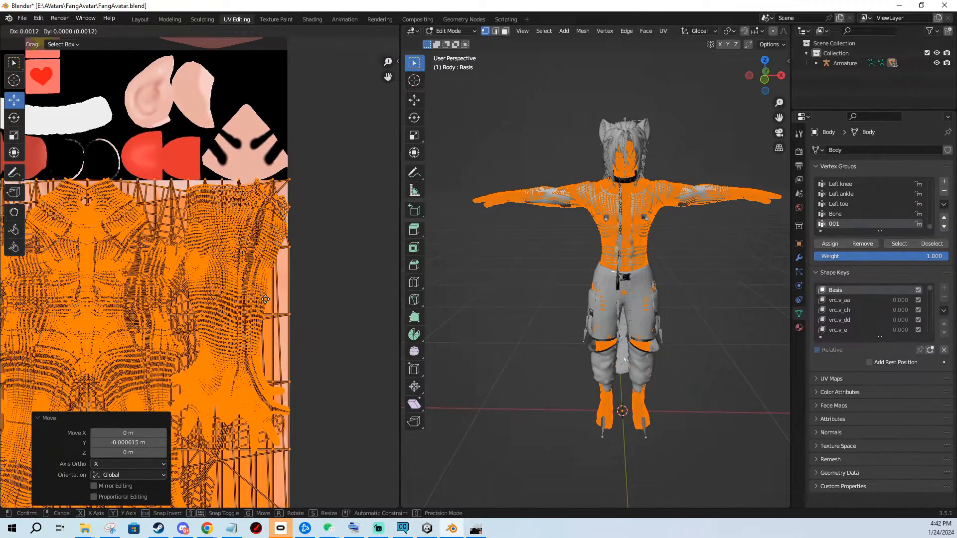
{"action": "key", "text": "x"}
{"action": "left_click", "coordinate": [263, 299]}
{"action": "middle_click_drag", "start_coordinate": [195, 305], "coordinate": [290, 286]}
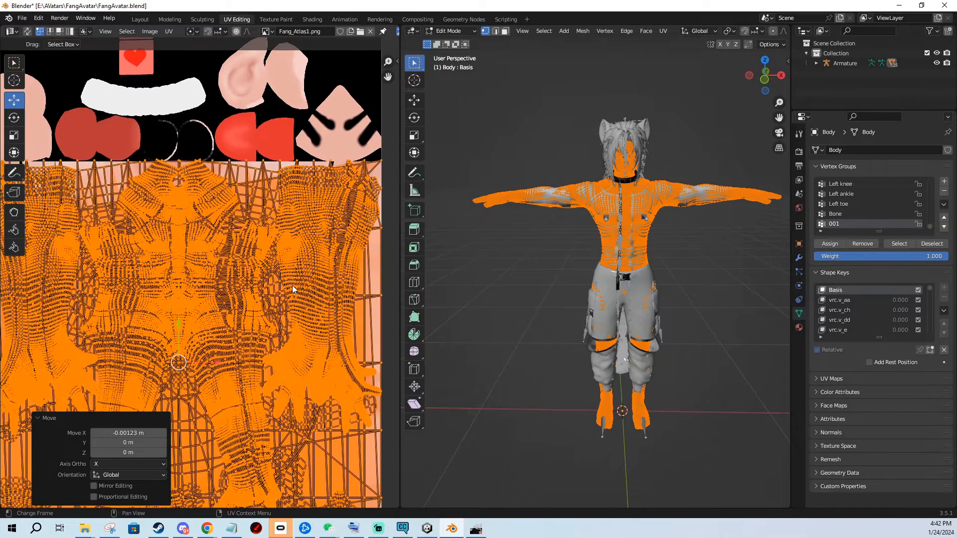
{"action": "key", "text": "ctrl+s"}
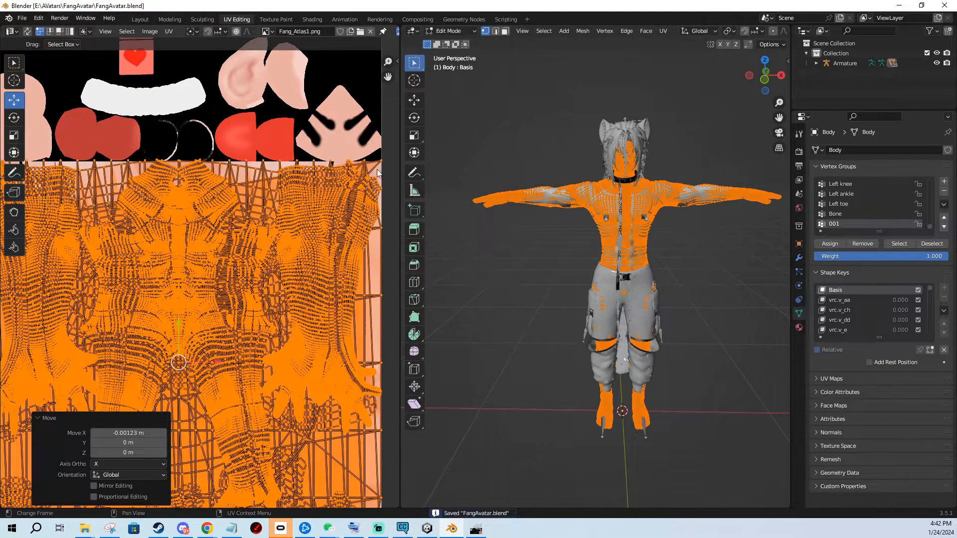
Open the Body material's shader nodes in the Shading workspace and reposition its image texture node.
{"action": "left_click_drag", "start_coordinate": [400, 165], "coordinate": [381, 165]}
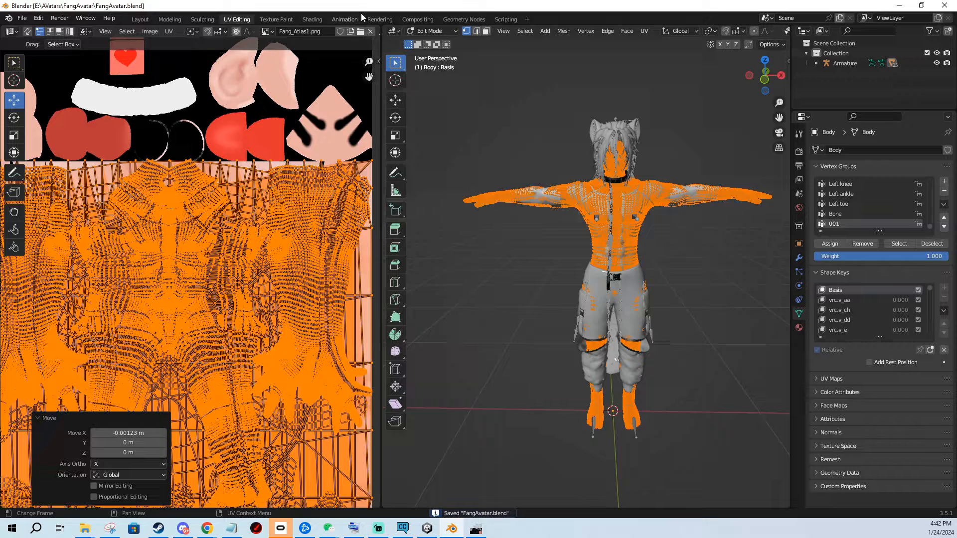
{"action": "left_click", "coordinate": [316, 19]}
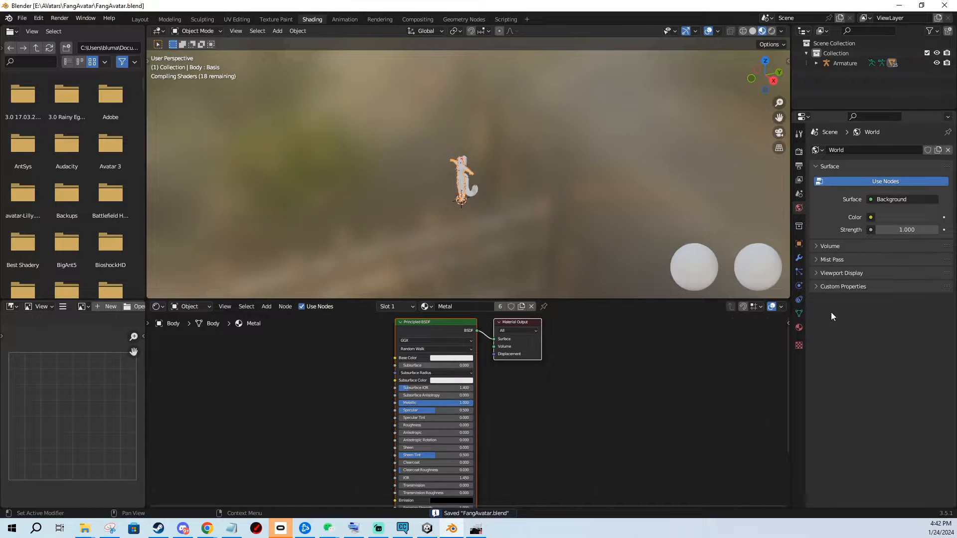
{"action": "left_click", "coordinate": [799, 327]}
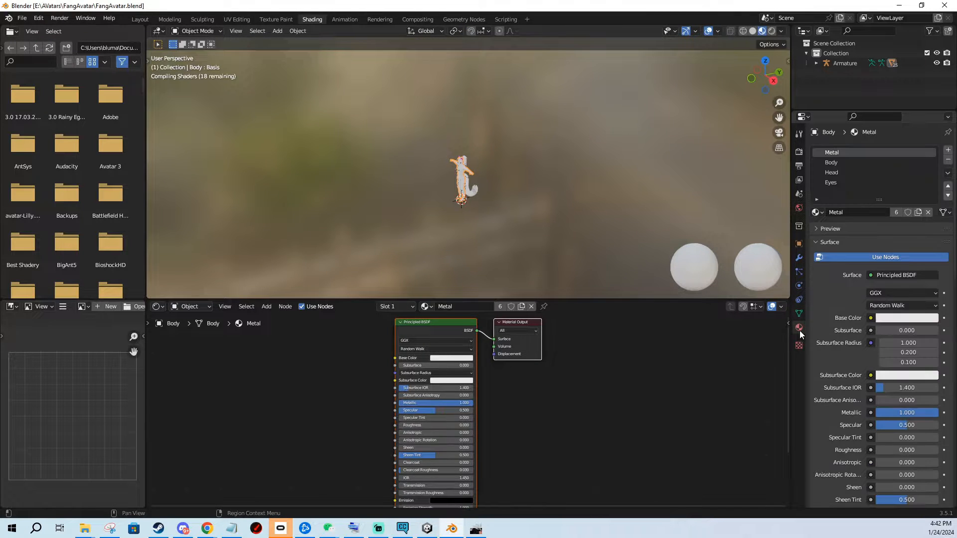
{"action": "left_click", "coordinate": [837, 164]}
{"action": "middle_click_drag", "start_coordinate": [310, 366], "coordinate": [382, 485]}
{"action": "left_click_drag", "start_coordinate": [402, 346], "coordinate": [394, 422]}
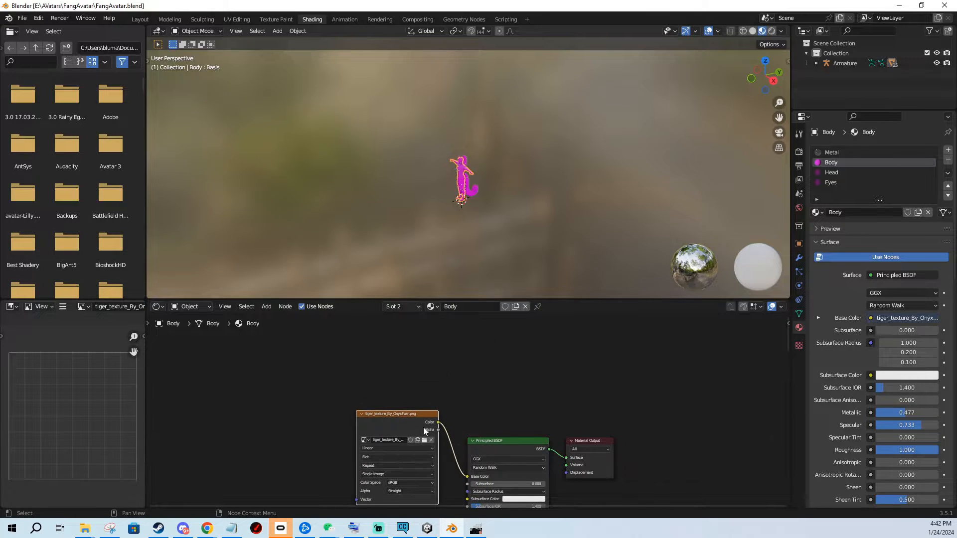
Replace the image in the Body material's texture node with Fang_Atlas1.png from the Quest Textures folder.
{"action": "left_click", "coordinate": [424, 440]}
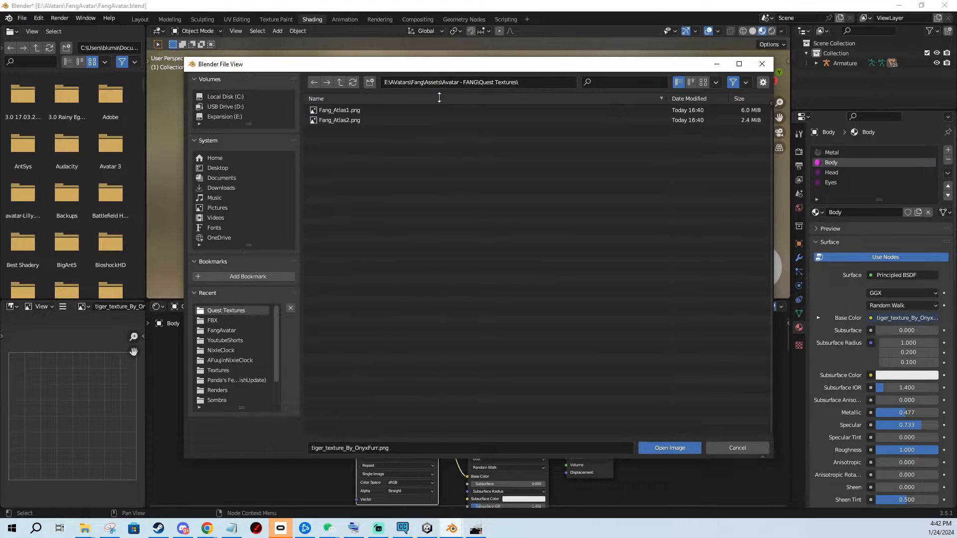
{"action": "double_click", "coordinate": [349, 110]}
{"action": "middle_click_drag", "start_coordinate": [525, 375], "coordinate": [494, 356]}
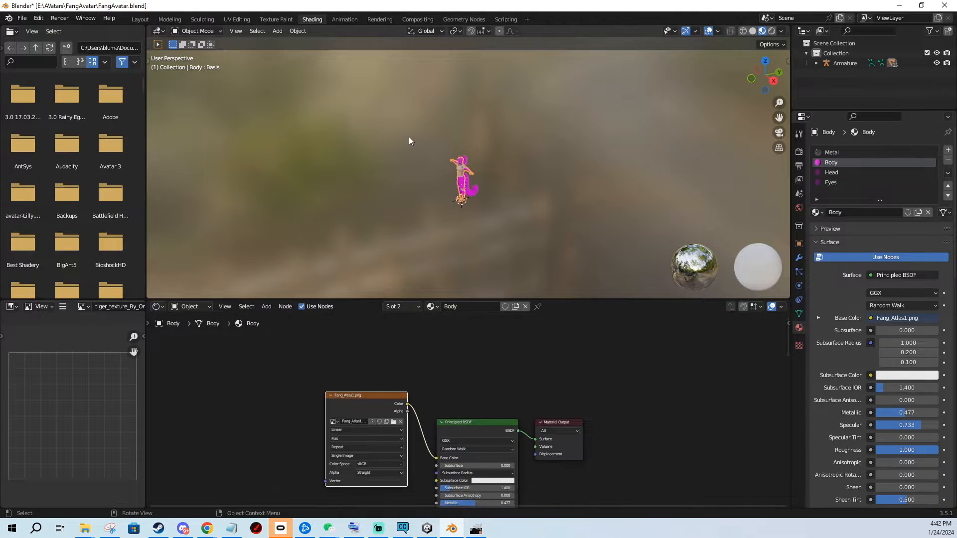
Open the UV Editing workspace, enlarge its 3D viewport and switch the viewport shading to Material Preview.
{"action": "left_click", "coordinate": [168, 20]}
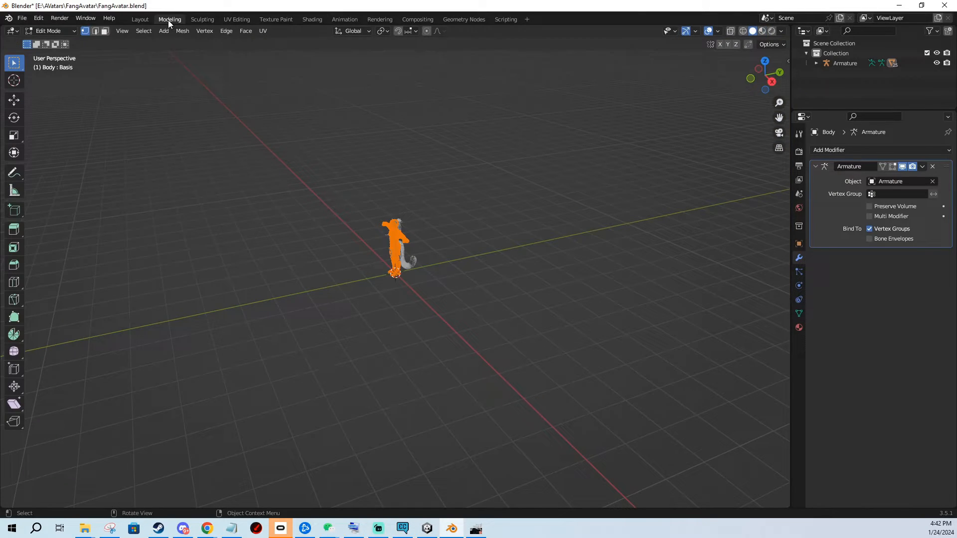
{"action": "left_click", "coordinate": [236, 20]}
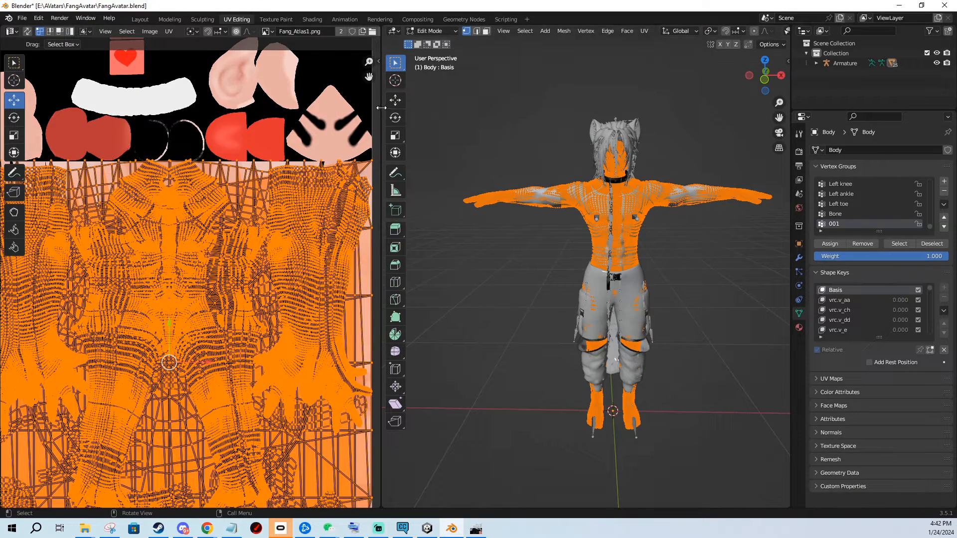
{"action": "left_click_drag", "start_coordinate": [381, 108], "coordinate": [260, 100]}
{"action": "left_click", "coordinate": [772, 31]}
{"action": "scroll", "coordinate": [593, 180], "scroll_direction": "up", "scroll_amount": 8}
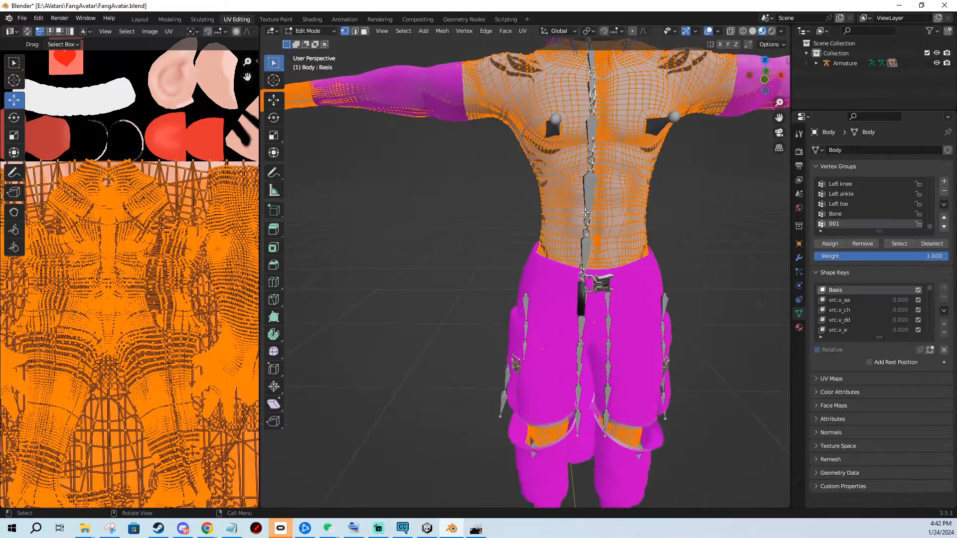
Leave Edit Mode and examine how the atlas skin texture sits on the body from several angles.
{"action": "key", "text": "Tab"}
{"action": "middle_click_drag", "start_coordinate": [609, 201], "coordinate": [641, 185]}
{"action": "scroll", "coordinate": [642, 185], "scroll_direction": "down", "scroll_amount": 5}
{"action": "middle_click_drag", "start_coordinate": [563, 185], "coordinate": [470, 206]}
{"action": "scroll", "coordinate": [504, 216], "scroll_direction": "up", "scroll_amount": 5}
{"action": "scroll", "coordinate": [469, 211], "scroll_direction": "down", "scroll_amount": 6}
{"action": "mouse_move", "coordinate": [555, 214]}
{"action": "middle_mouse_down"}
{"action": "mouse_move", "coordinate": [531, 219]}
{"action": "mouse_move", "coordinate": [556, 219]}
{"action": "middle_mouse_up"}
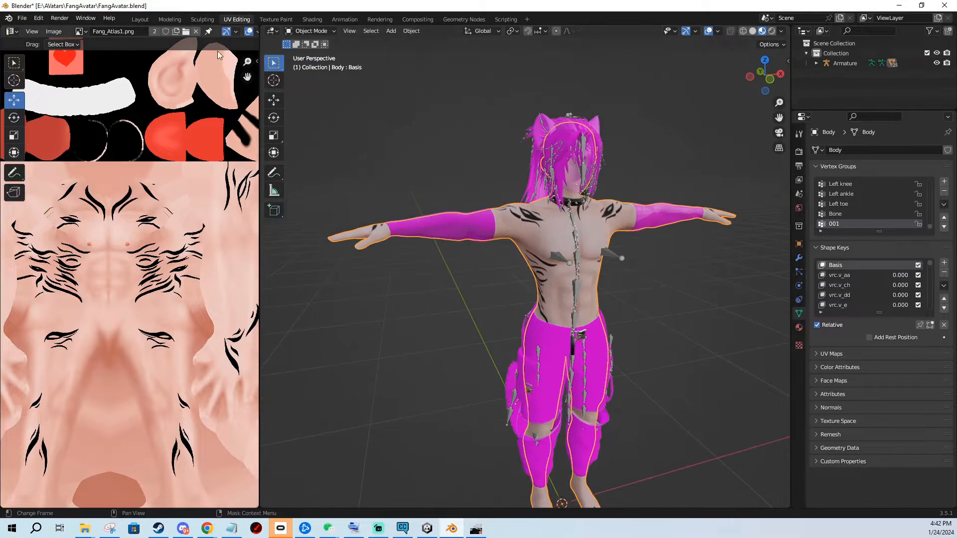
Expand the Armature's children in an enlarged outliner, make Boxers the active object and hide Body.
{"action": "left_click", "coordinate": [816, 63]}
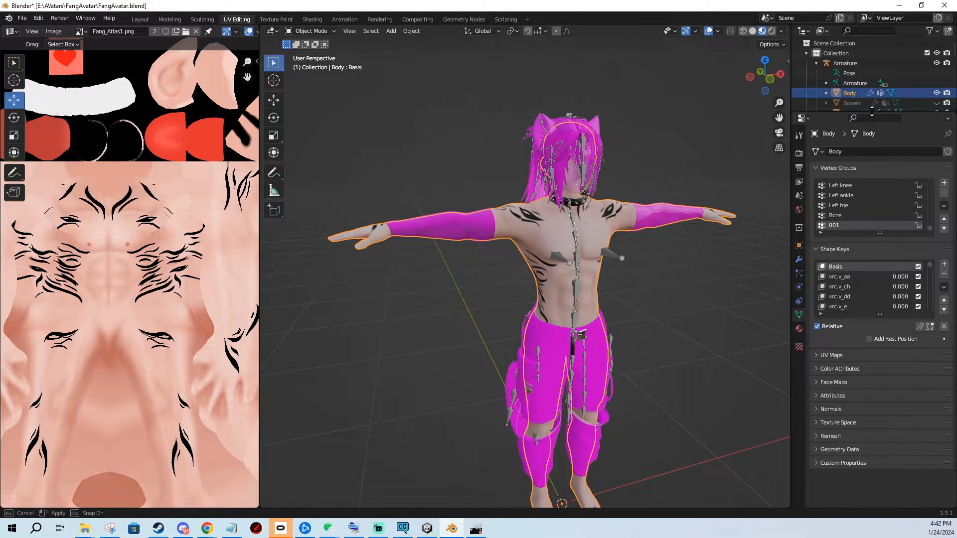
{"action": "left_click_drag", "start_coordinate": [872, 111], "coordinate": [872, 170]}
{"action": "left_click", "coordinate": [851, 102]}
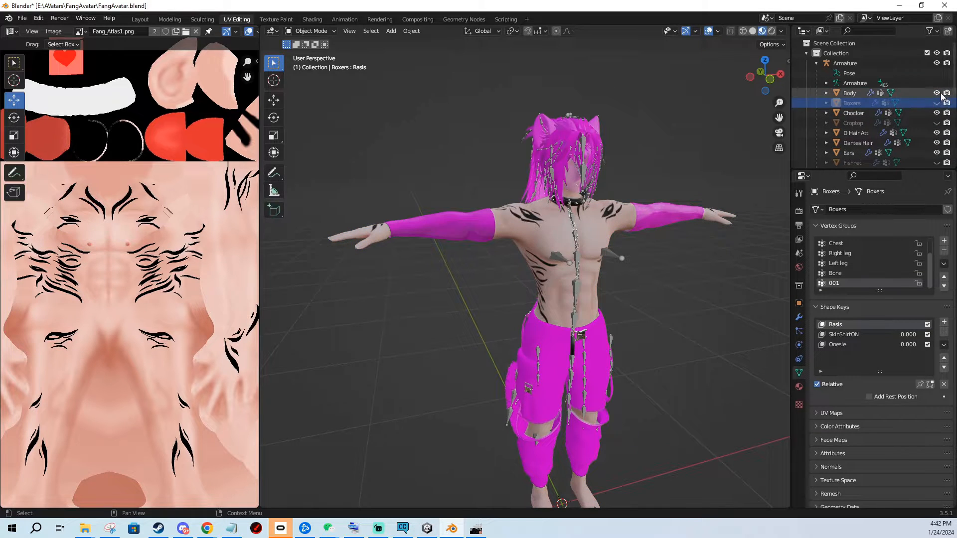
{"action": "left_click", "coordinate": [937, 93]}
Enter Edit Mode on the boxers and select all of their UVs.
{"action": "key", "text": "Tab"}
{"action": "scroll", "coordinate": [182, 294], "scroll_direction": "down", "scroll_amount": 5}
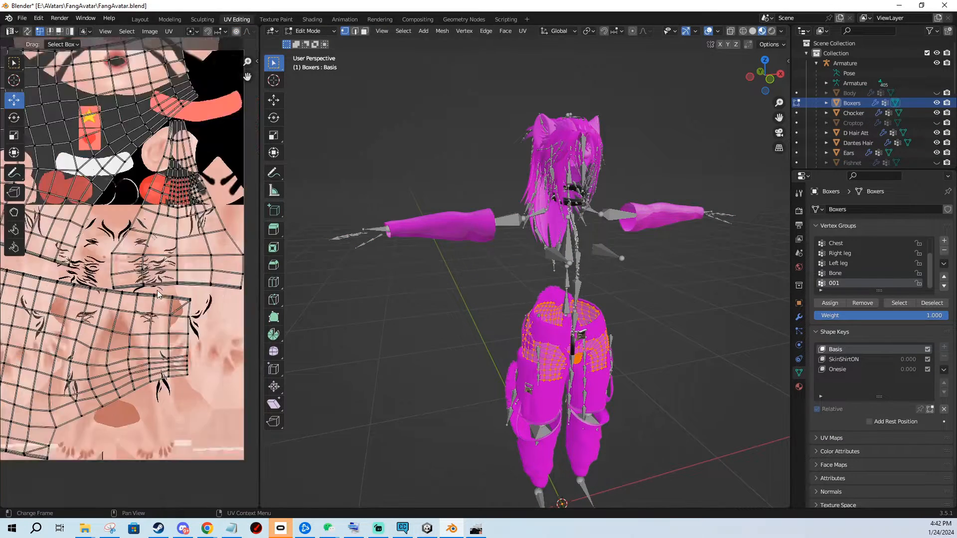
{"action": "key", "text": "a"}
{"action": "scroll", "coordinate": [181, 294], "scroll_direction": "up", "scroll_amount": 3}
{"action": "middle_click_drag", "start_coordinate": [182, 294], "coordinate": [134, 259]}
Switch to GIMP and check the FangAvatar atlas and its layer list for the boxers texture.
{"action": "left_click", "coordinate": [484, 529]}
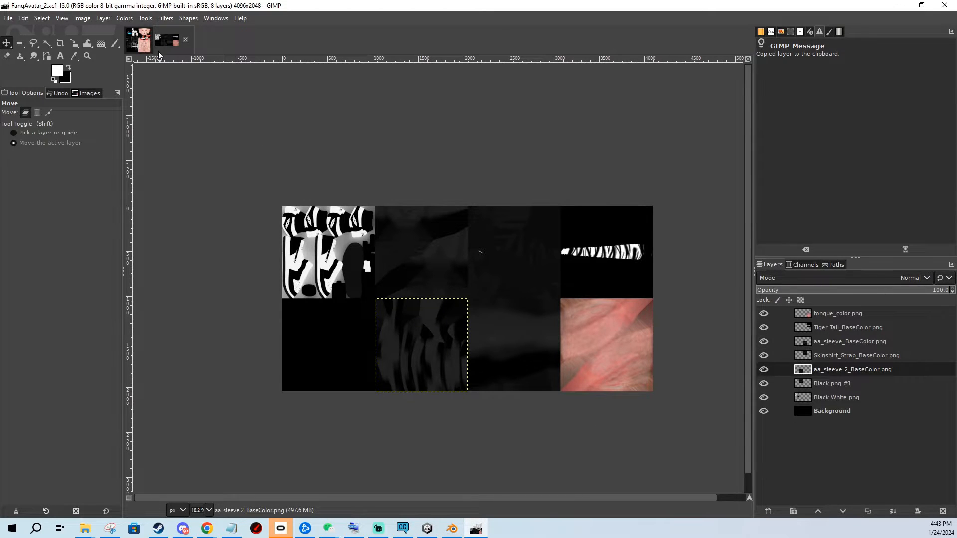
{"action": "left_click", "coordinate": [140, 44]}
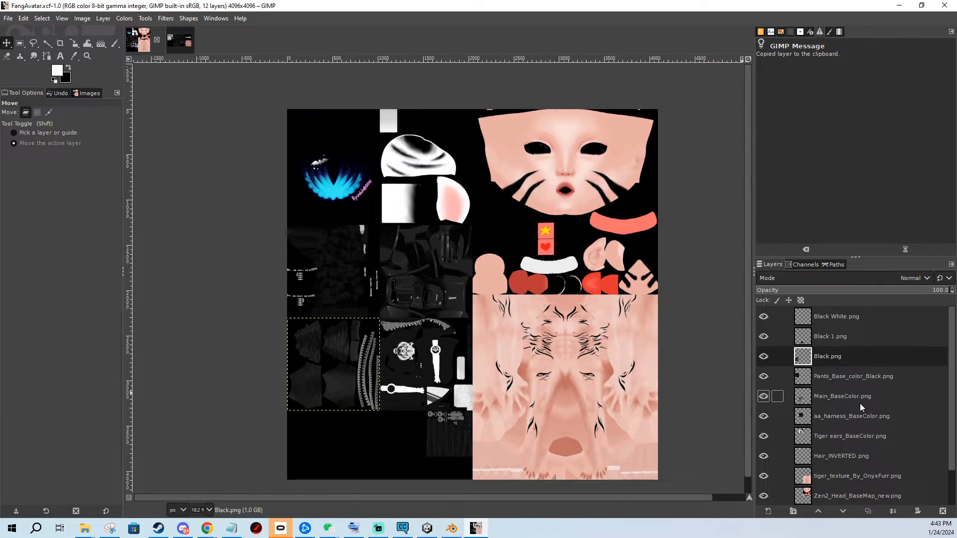
{"action": "scroll", "coordinate": [863, 396], "scroll_direction": "down", "scroll_amount": 2}
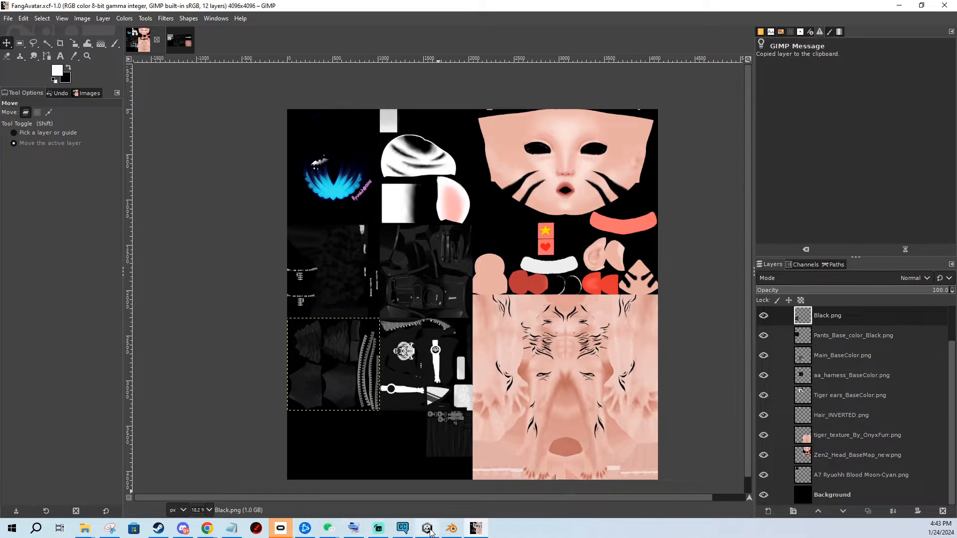
Switch to Unity and locate the texture file used by the Fang avatar's Boxers material.
{"action": "mouse_move", "coordinate": [427, 528]}
{"action": "left_click", "coordinate": [409, 451]}
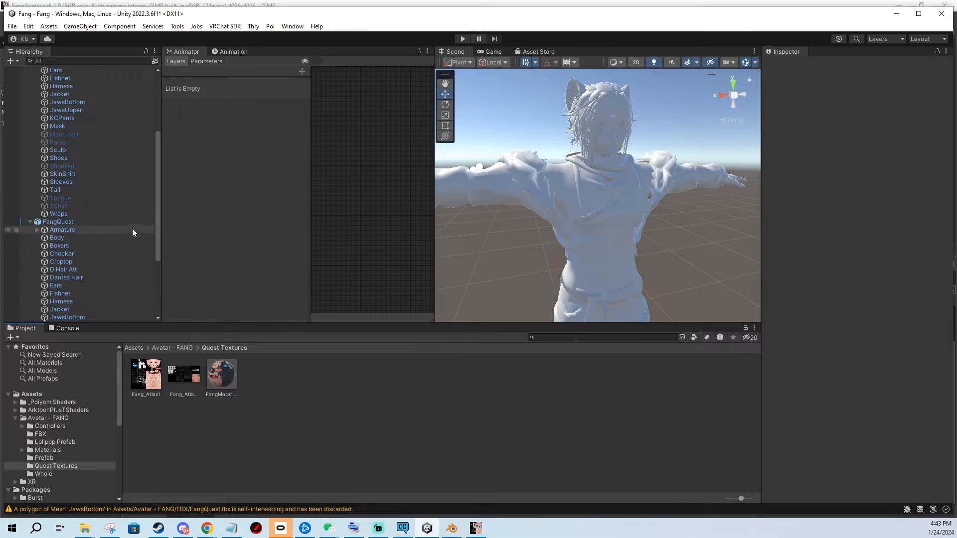
{"action": "scroll", "coordinate": [75, 174], "scroll_direction": "up", "scroll_amount": 5}
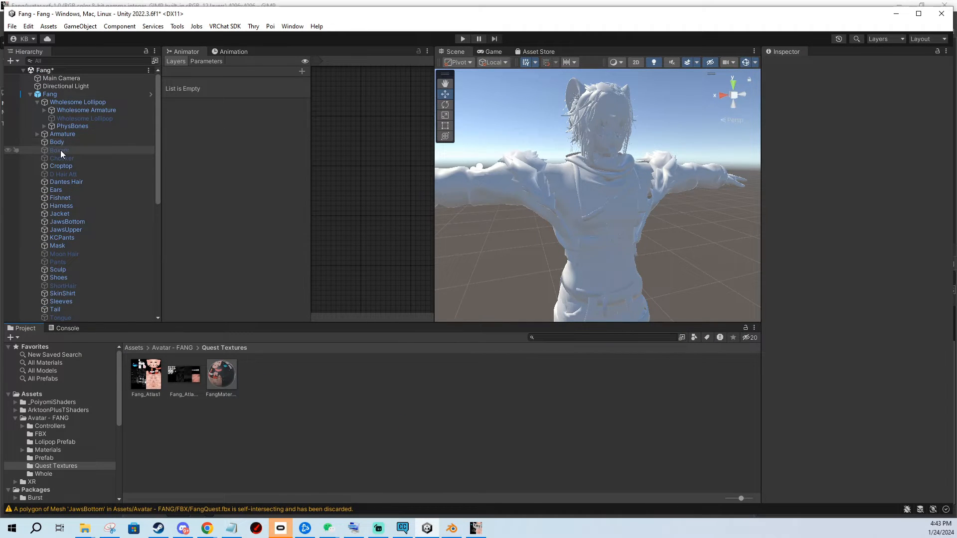
{"action": "left_click", "coordinate": [60, 151]}
{"action": "left_click", "coordinate": [768, 372]}
{"action": "scroll", "coordinate": [772, 359], "scroll_direction": "down", "scroll_amount": 3}
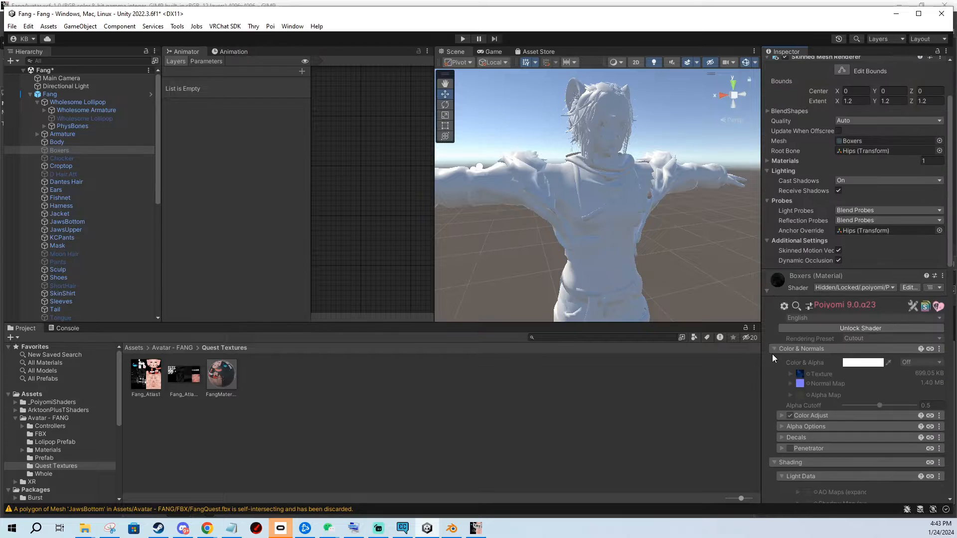
{"action": "left_click", "coordinate": [799, 373]}
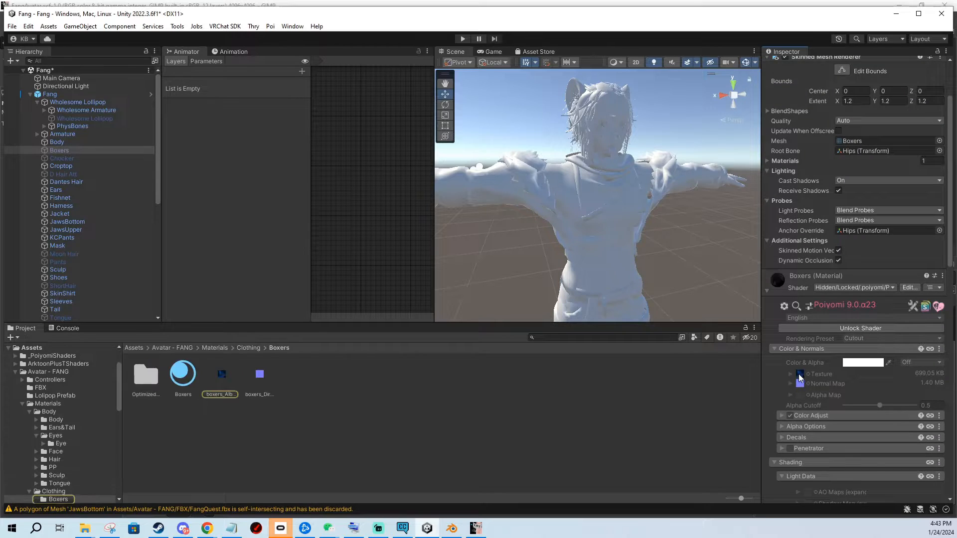
{"action": "left_click", "coordinate": [208, 380]}
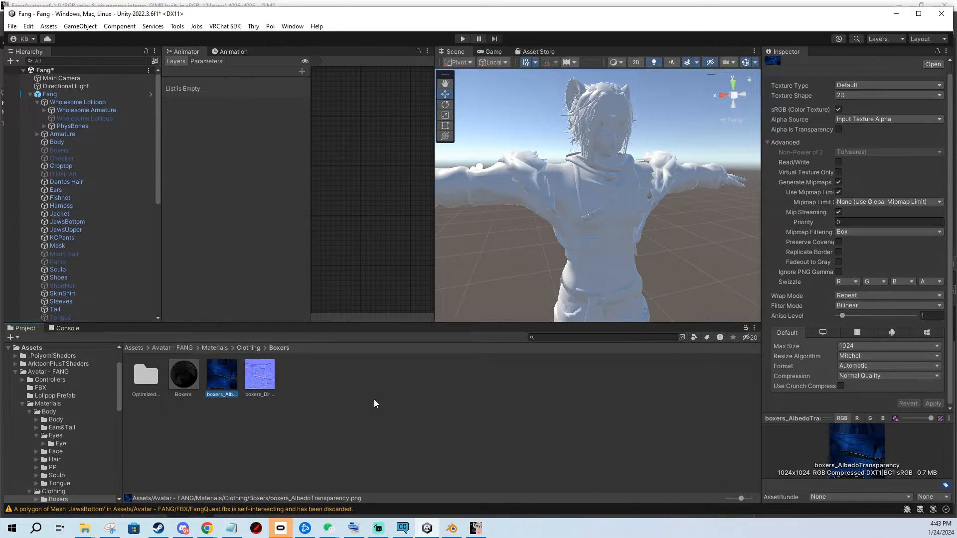
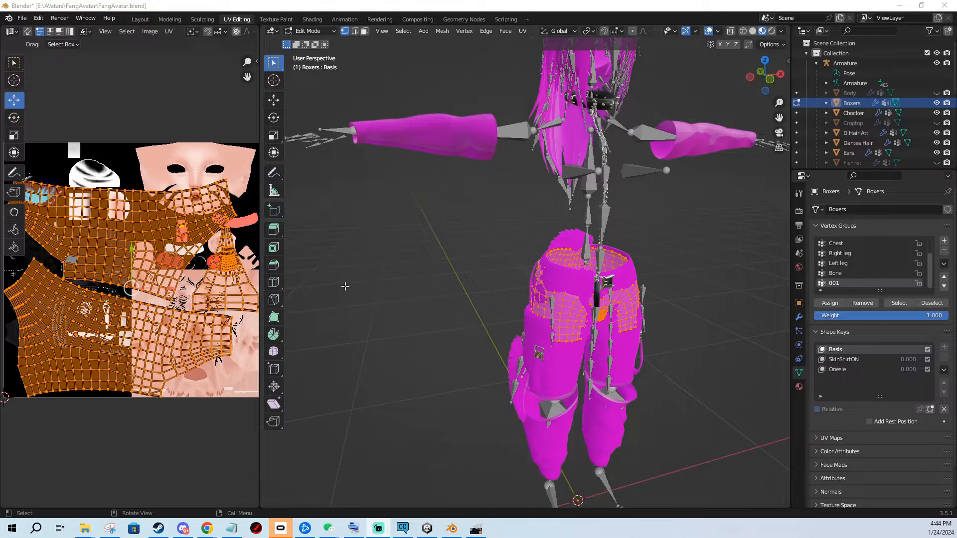
Check the boxers tile in GIMP's second atlas, return to Blender and load Fang_Atlas2.png in a widened UV editor.
{"action": "left_click", "coordinate": [476, 528]}
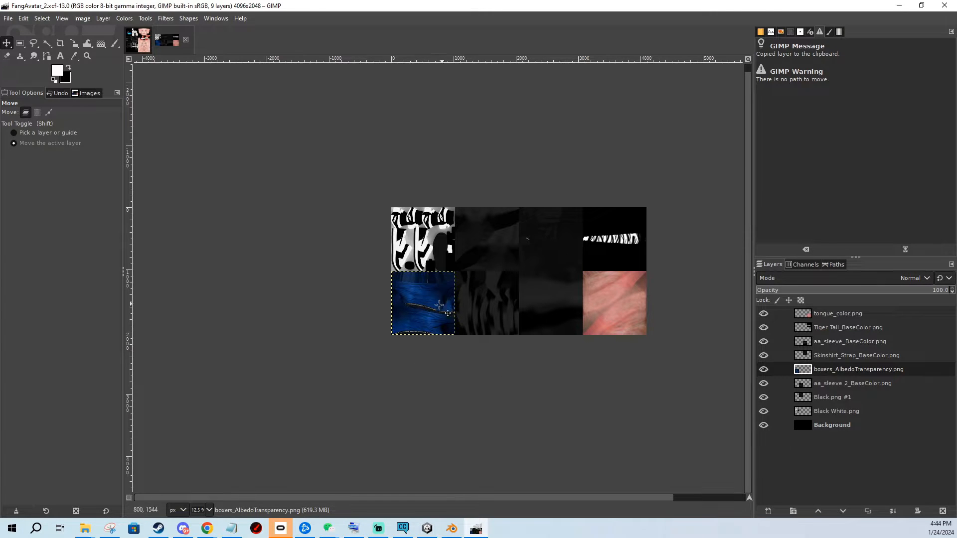
{"action": "left_click", "coordinate": [899, 6]}
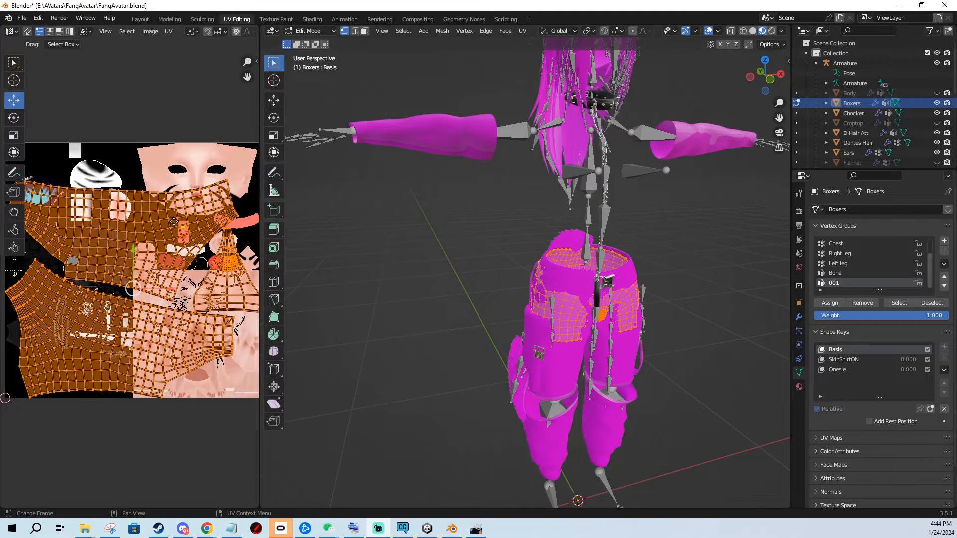
{"action": "left_click_drag", "start_coordinate": [259, 211], "coordinate": [315, 211]}
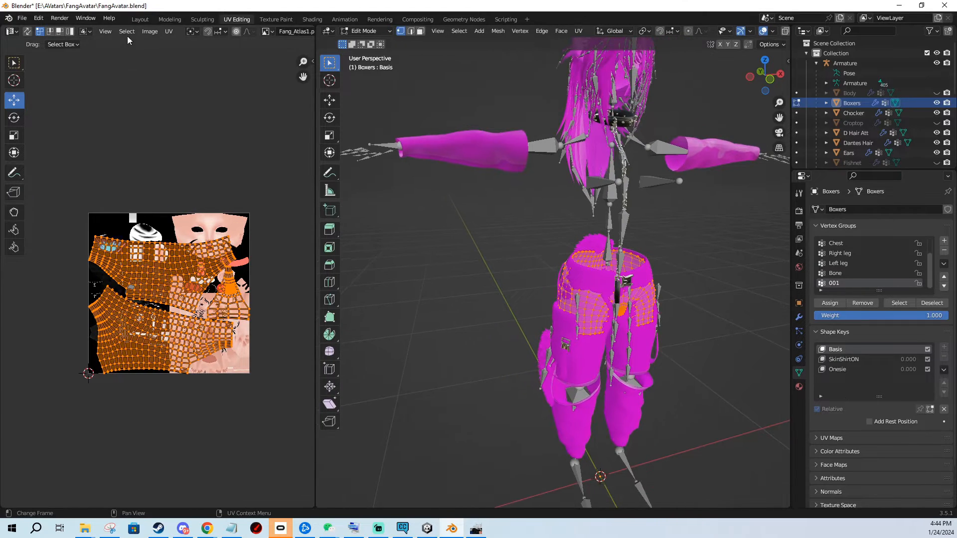
{"action": "left_click", "coordinate": [149, 32]}
{"action": "left_click", "coordinate": [163, 53]}
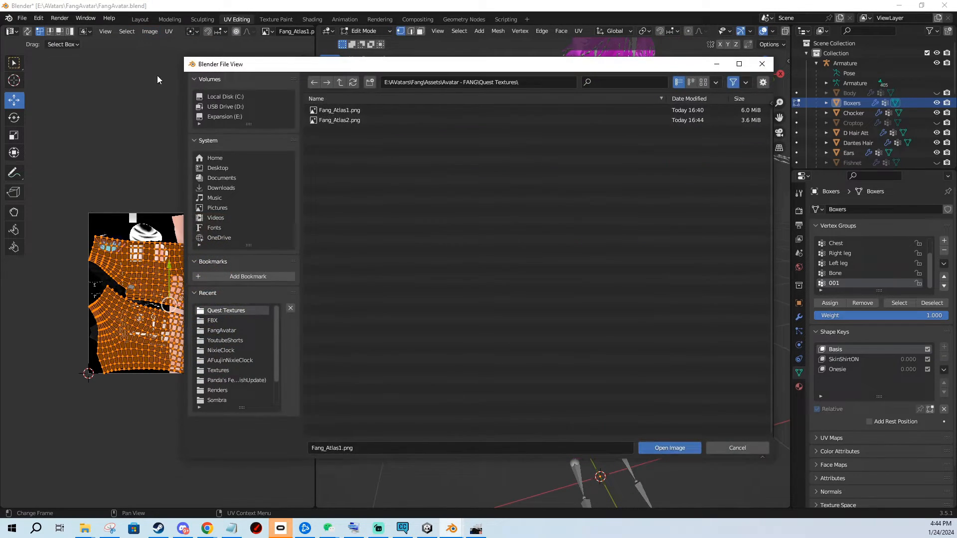
{"action": "double_click", "coordinate": [350, 120]}
Scale the boxers' UVs by 0.5 along X over the Fang_Atlas2 image.
{"action": "scroll", "coordinate": [208, 267], "scroll_direction": "up", "scroll_amount": 5}
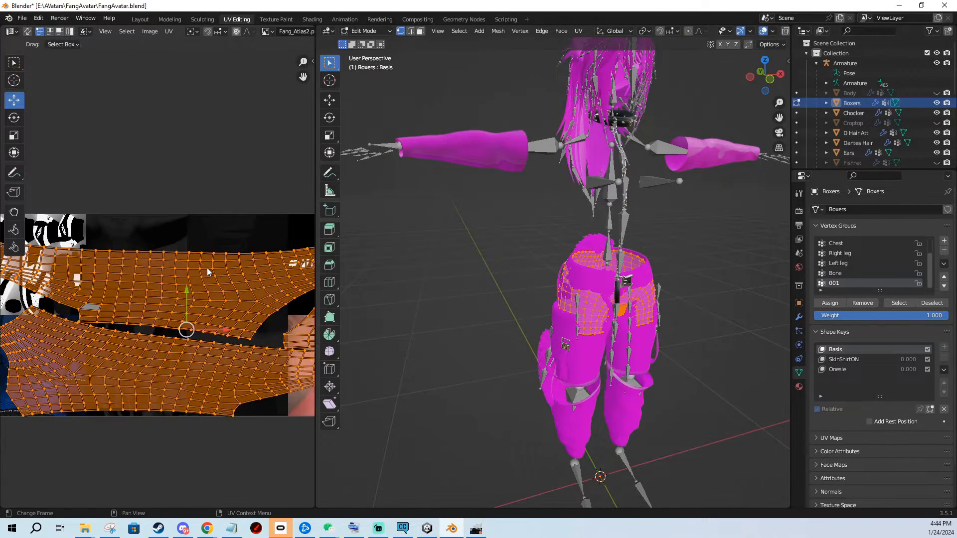
{"action": "middle_click_drag", "start_coordinate": [178, 299], "coordinate": [70, 270]}
{"action": "middle_click_drag", "start_coordinate": [131, 290], "coordinate": [219, 299]}
{"action": "middle_click_drag", "start_coordinate": [105, 276], "coordinate": [244, 260]}
{"action": "scroll", "coordinate": [244, 265], "scroll_direction": "down", "scroll_amount": 4}
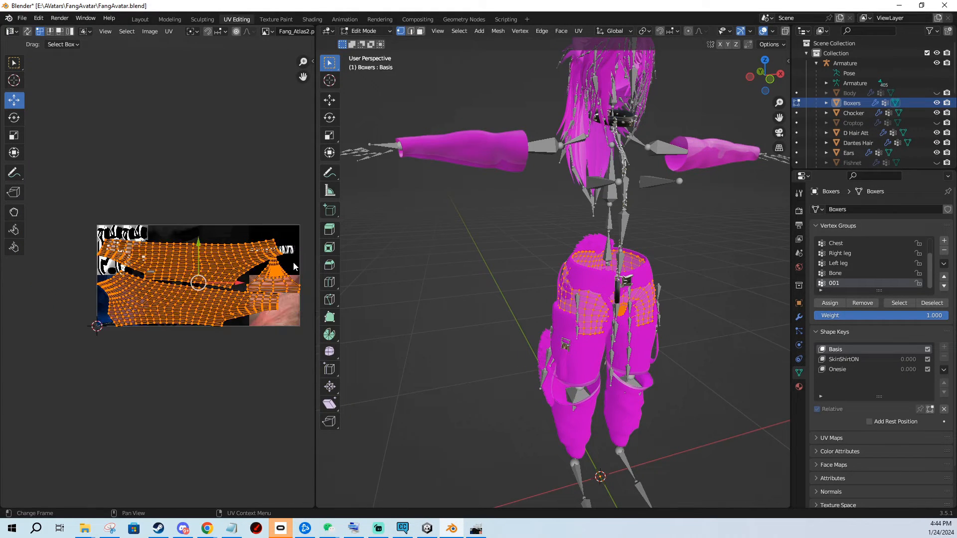
{"action": "key", "text": "s"}
{"action": "key", "text": "x"}
{"action": "left_click", "coordinate": [227, 320]}
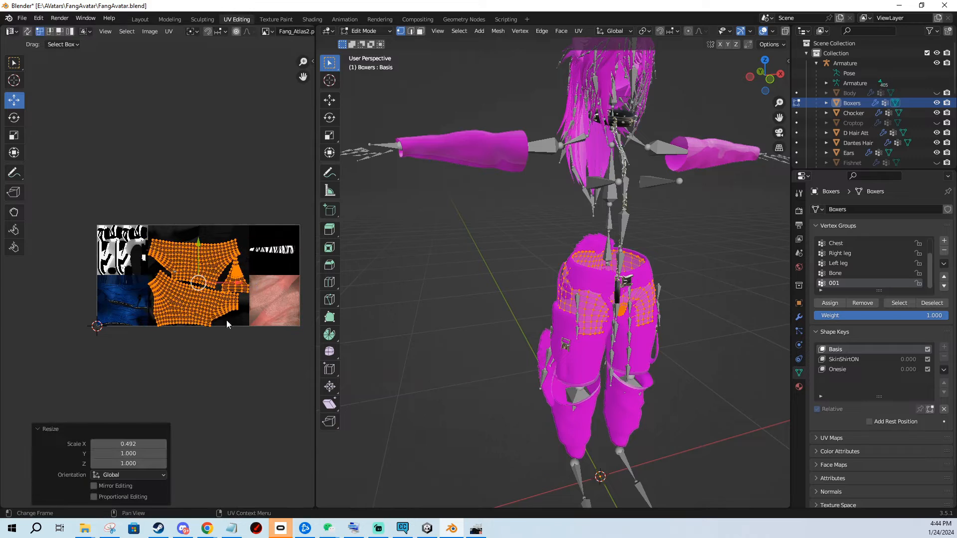
{"action": "left_click", "coordinate": [128, 444]}
{"action": "type", "text": "0.5"}
{"action": "key", "text": "Return"}
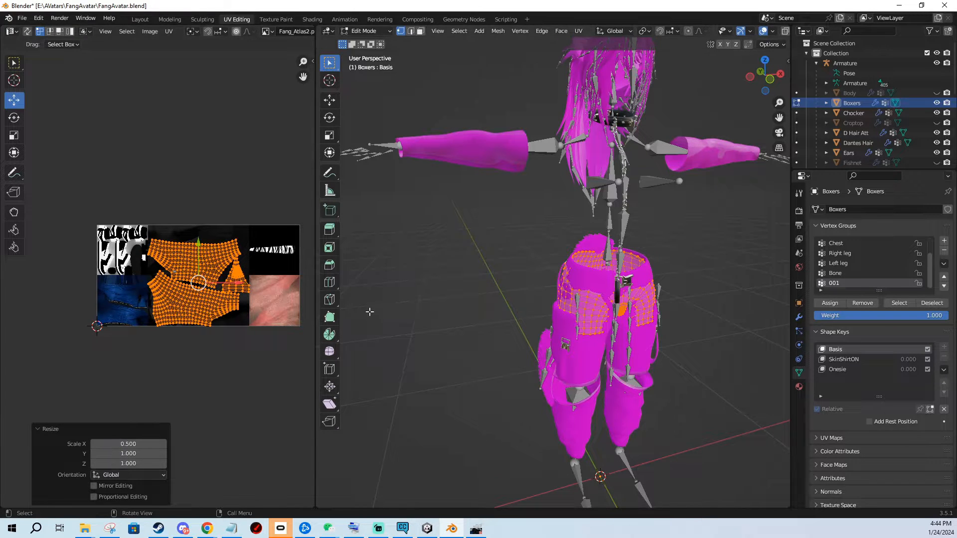
Scale the boxers' UVs uniformly by 0.5 on X, Y and Z to match the atlas tile size.
{"action": "scroll", "coordinate": [206, 293], "scroll_direction": "up", "scroll_amount": 3}
{"action": "key", "text": "s"}
{"action": "left_click", "coordinate": [234, 325]}
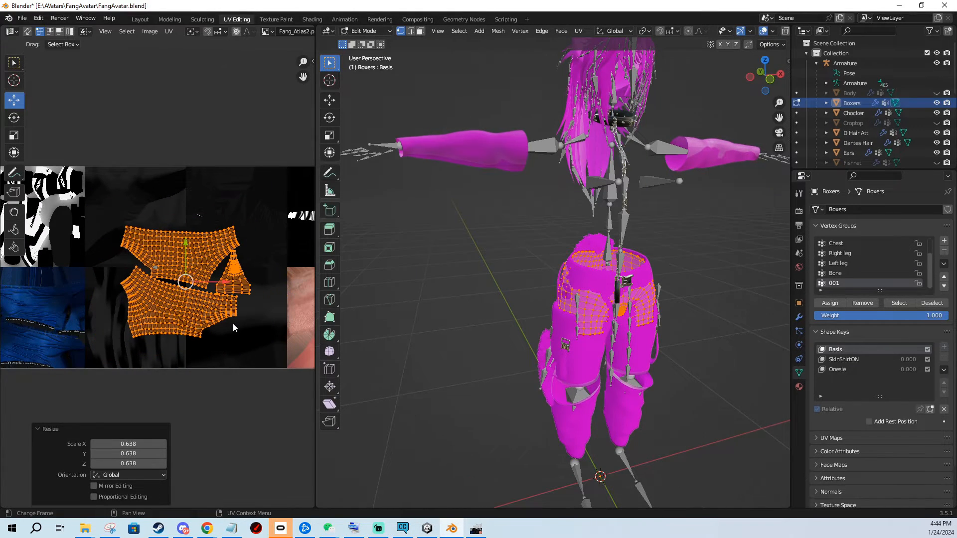
{"action": "left_click", "coordinate": [138, 442]}
{"action": "type", "text": "0.5"}
{"action": "key", "text": "Return"}
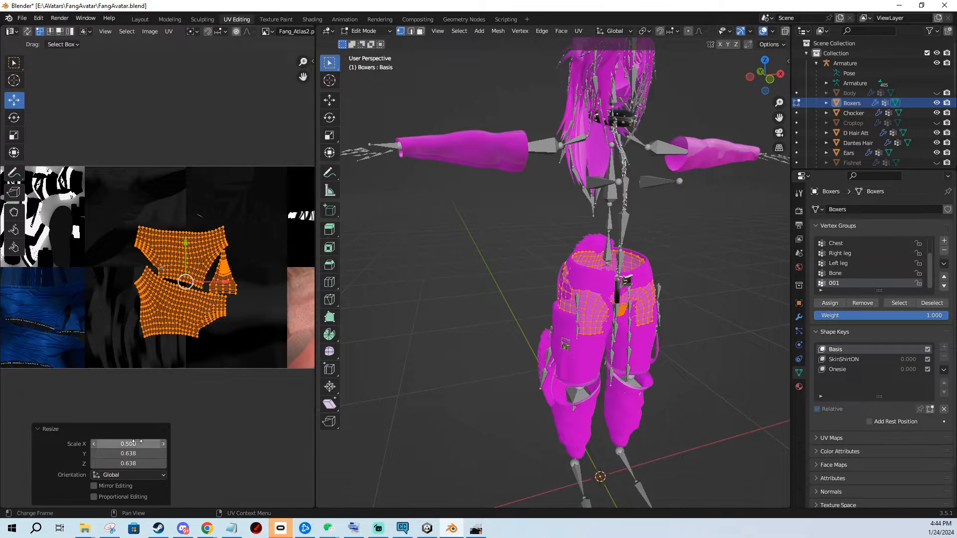
{"action": "left_click", "coordinate": [136, 454]}
{"action": "type", "text": "0.5"}
{"action": "key", "text": "Return"}
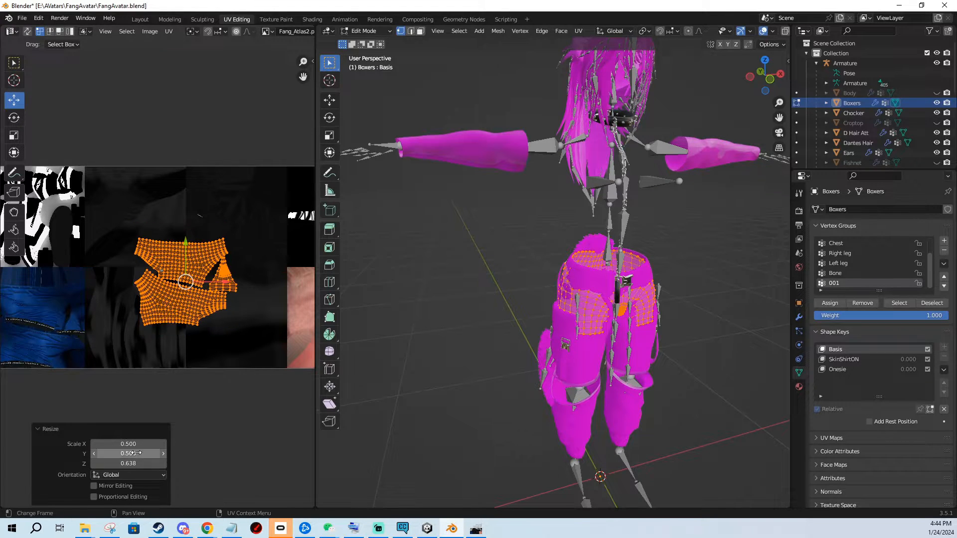
{"action": "left_click", "coordinate": [132, 462]}
{"action": "type", "text": "0.5"}
{"action": "key", "text": "Return"}
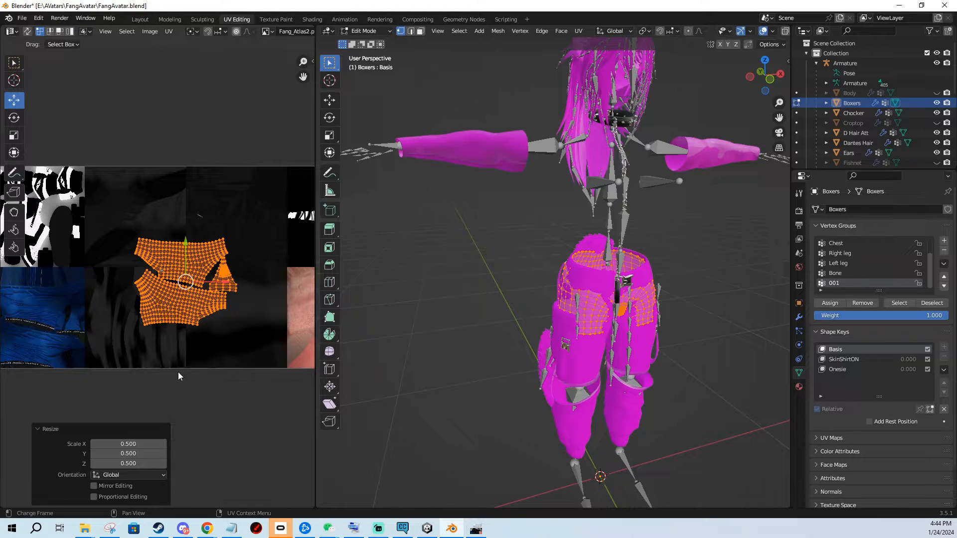
Move the boxers' UVs onto the blue boxers tile, by about -0.214 m in Y and exactly -0.8 m in X.
{"action": "middle_click_drag", "start_coordinate": [192, 267], "coordinate": [237, 236]}
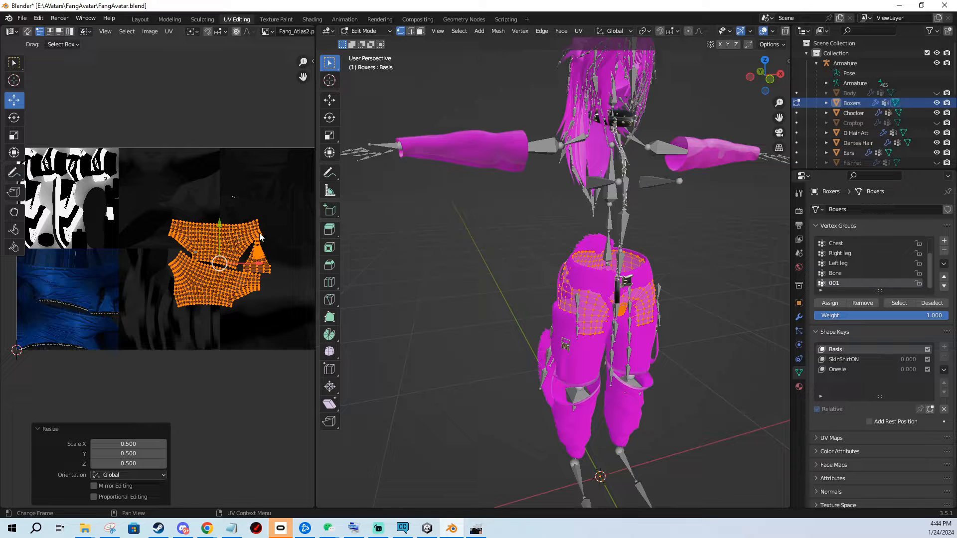
{"action": "key", "text": "g"}
{"action": "left_click", "coordinate": [118, 277]}
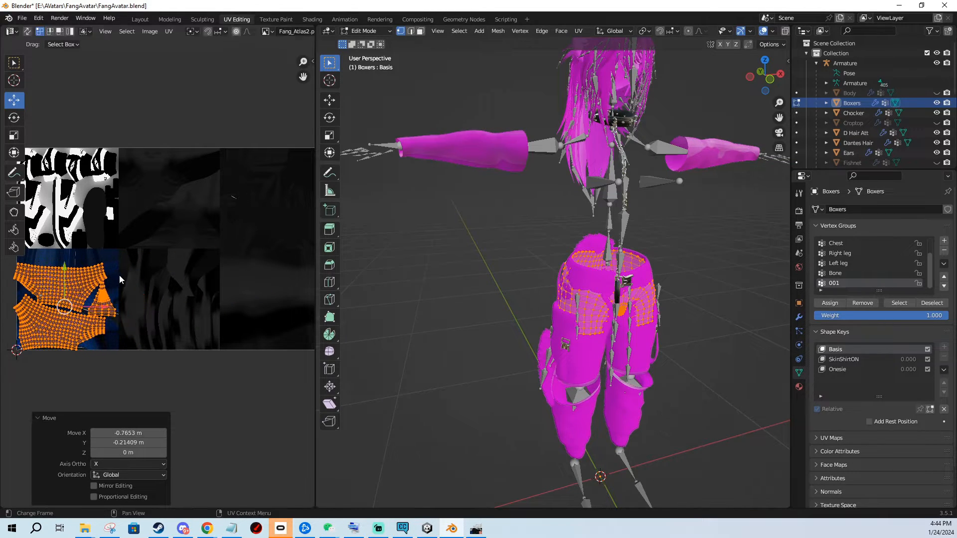
{"action": "middle_click_drag", "start_coordinate": [86, 271], "coordinate": [161, 270]}
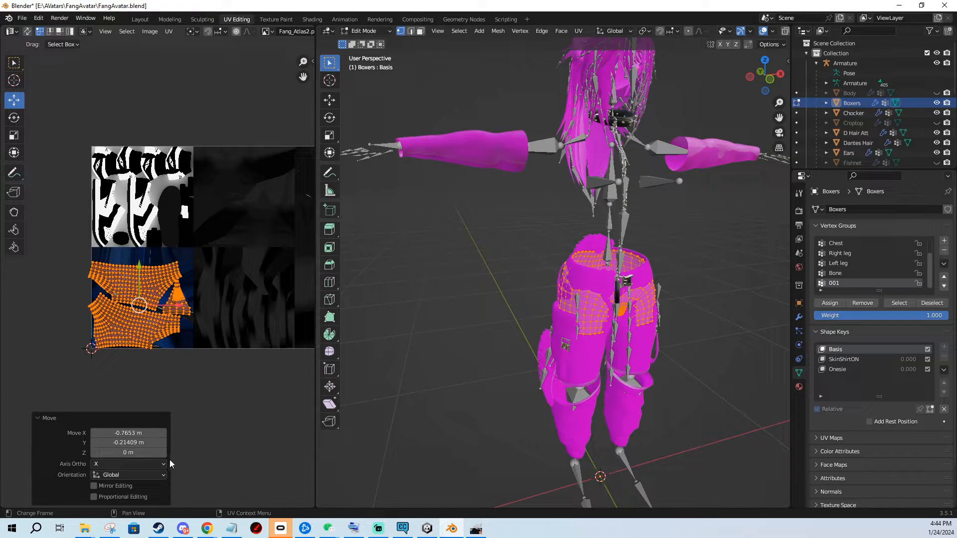
{"action": "scroll", "coordinate": [160, 358], "scroll_direction": "up", "scroll_amount": 4}
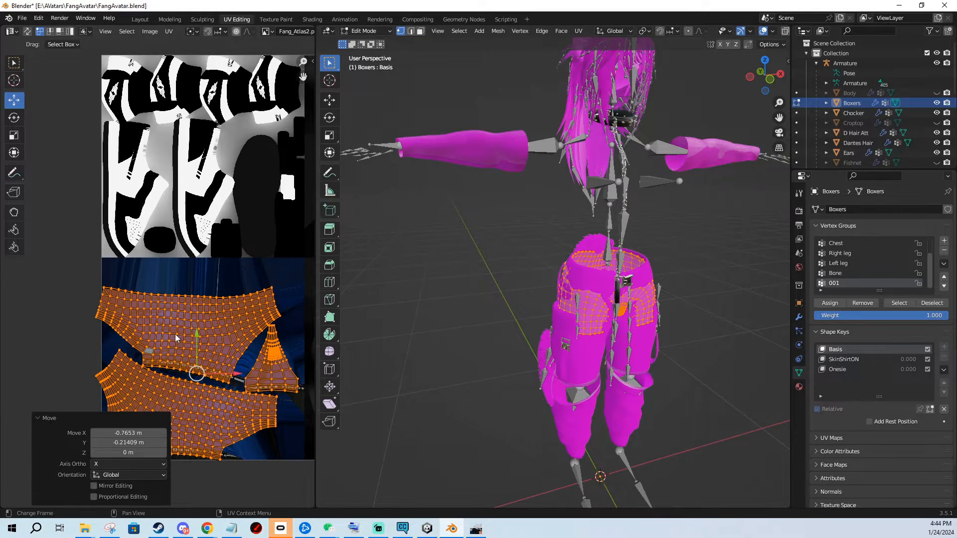
{"action": "left_click", "coordinate": [150, 433]}
{"action": "type", "text": "-0.8"}
{"action": "key", "text": "Return"}
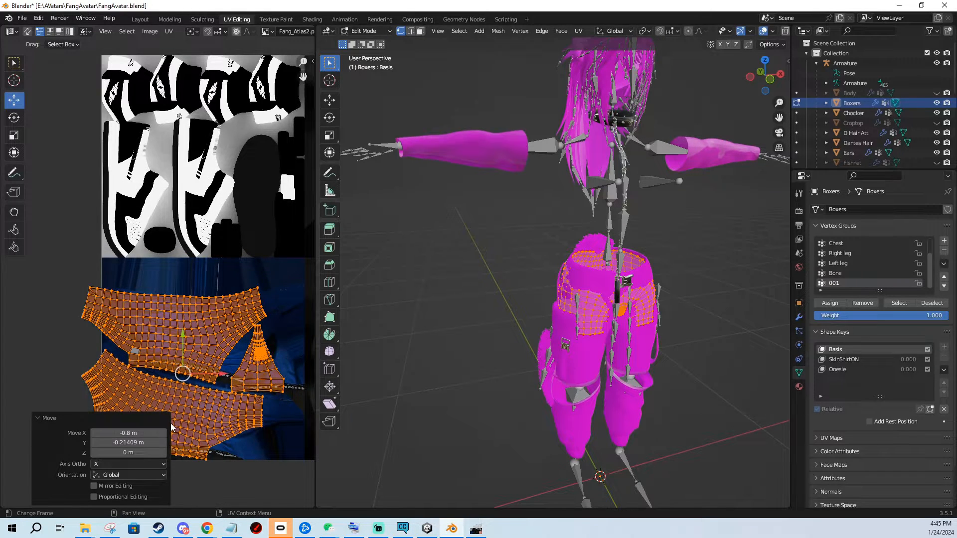
Try -0.5 m and settle on -0.75 m as the X distance of the boxers' UV move.
{"action": "left_click", "coordinate": [147, 433]}
{"action": "type", "text": "0"}
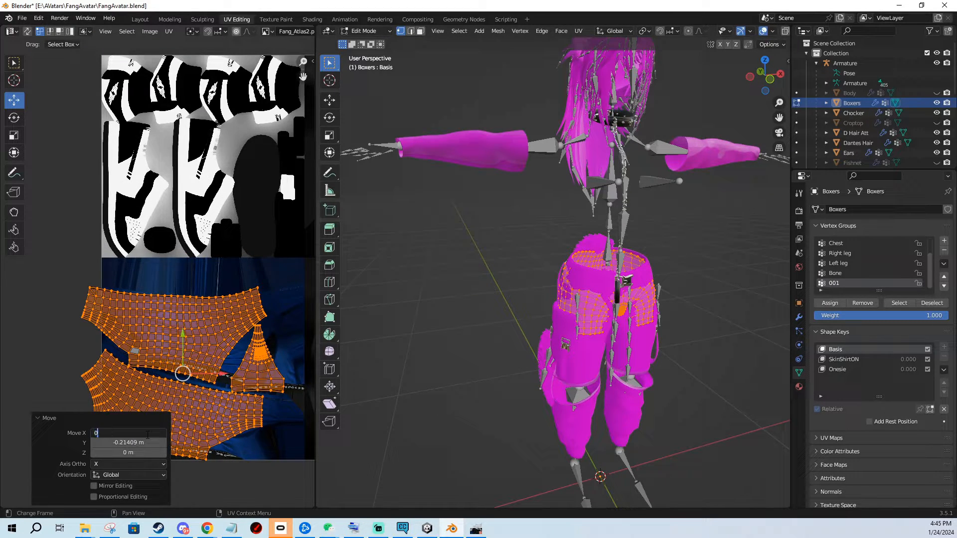
{"action": "type", "text": ".5"}
{"action": "key", "text": "Return"}
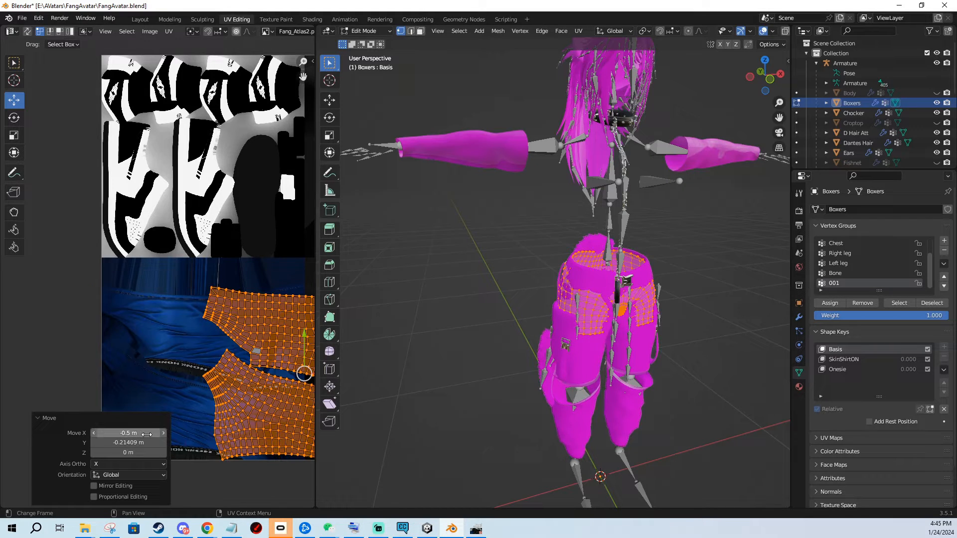
{"action": "left_click", "coordinate": [137, 433]}
{"action": "type", "text": "-0"}
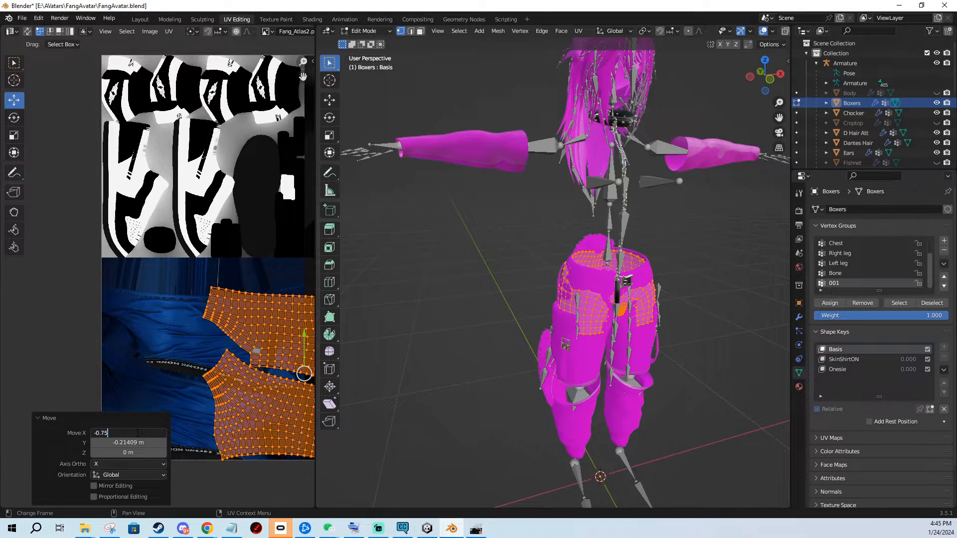
{"action": "type", "text": ".75"}
{"action": "key", "text": "Return"}
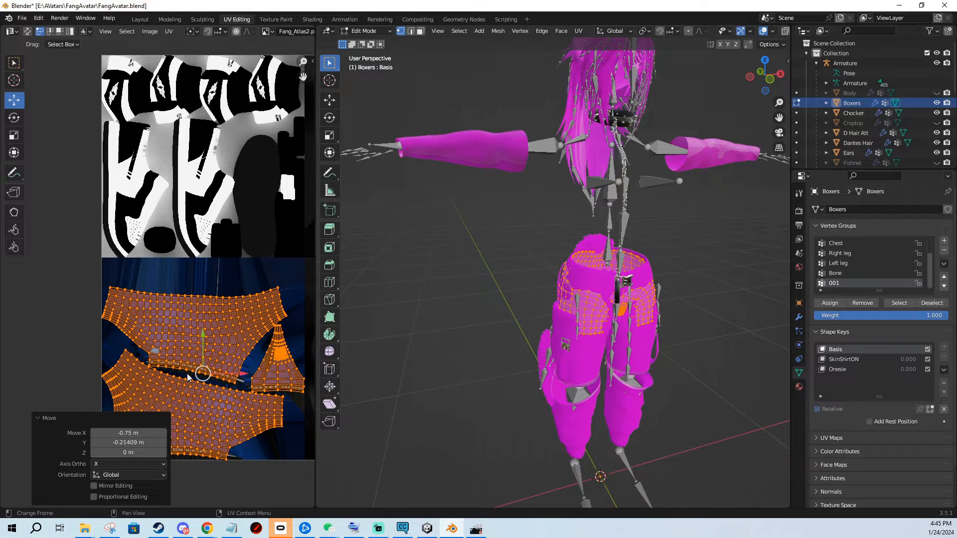
Set the Y distance of the boxers' UV move to -0.25 m.
{"action": "left_click", "coordinate": [112, 442]}
{"action": "key", "text": "End"}
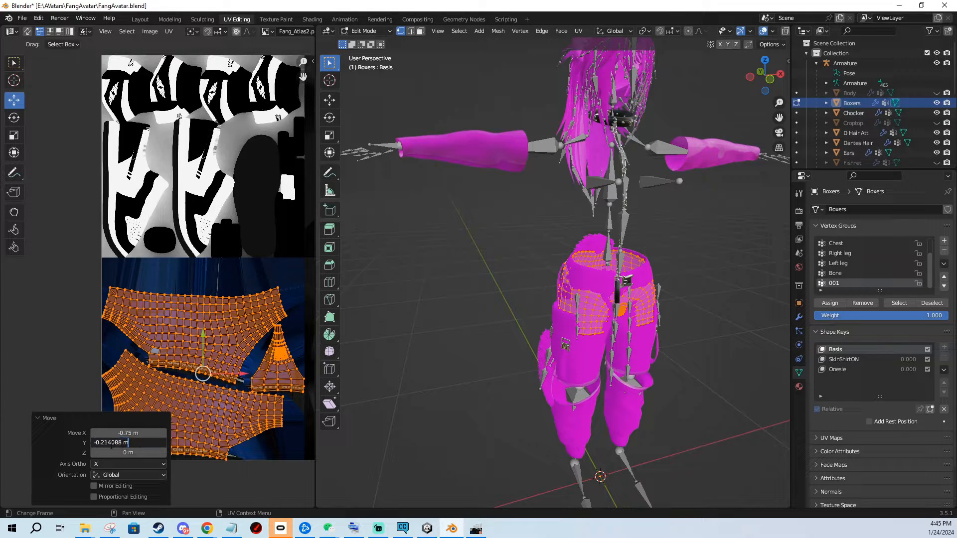
{"action": "left_click_drag", "start_coordinate": [105, 442], "coordinate": [223, 442]}
{"action": "type", "text": "5"}
{"action": "key", "text": "Return"}
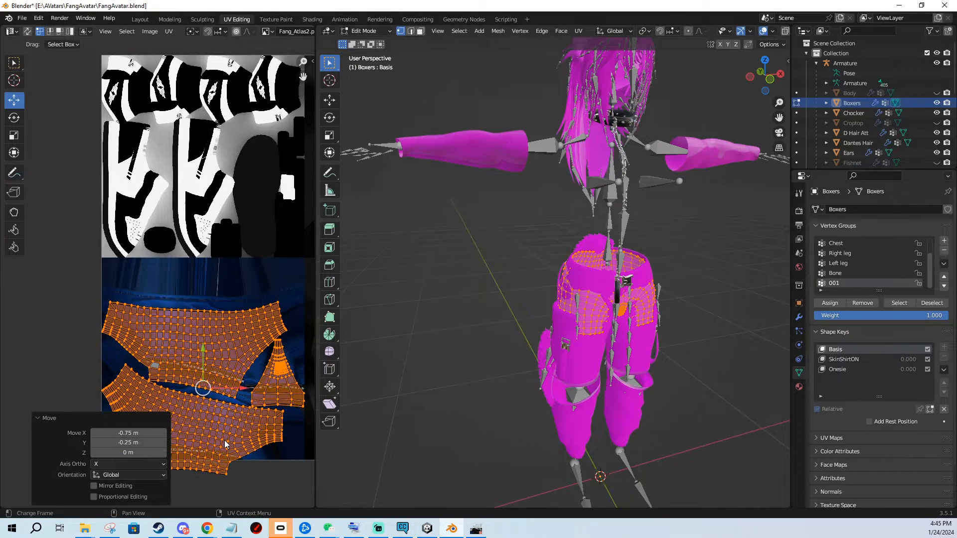
Move the boxers' UVs up along Y by about 0.033 m to fit the blue fabric tile.
{"action": "scroll", "coordinate": [195, 331], "scroll_direction": "up", "scroll_amount": 3}
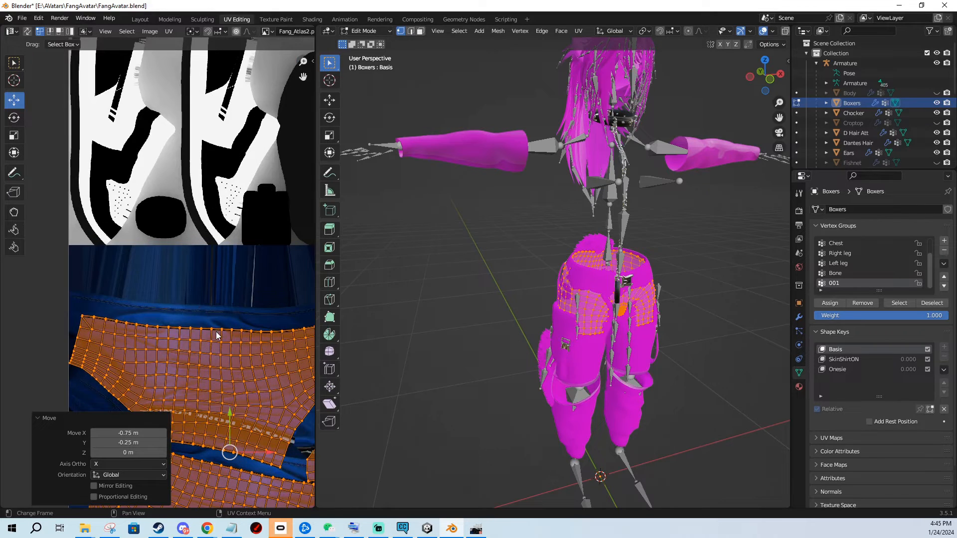
{"action": "key", "text": "g"}
{"action": "key", "text": "y"}
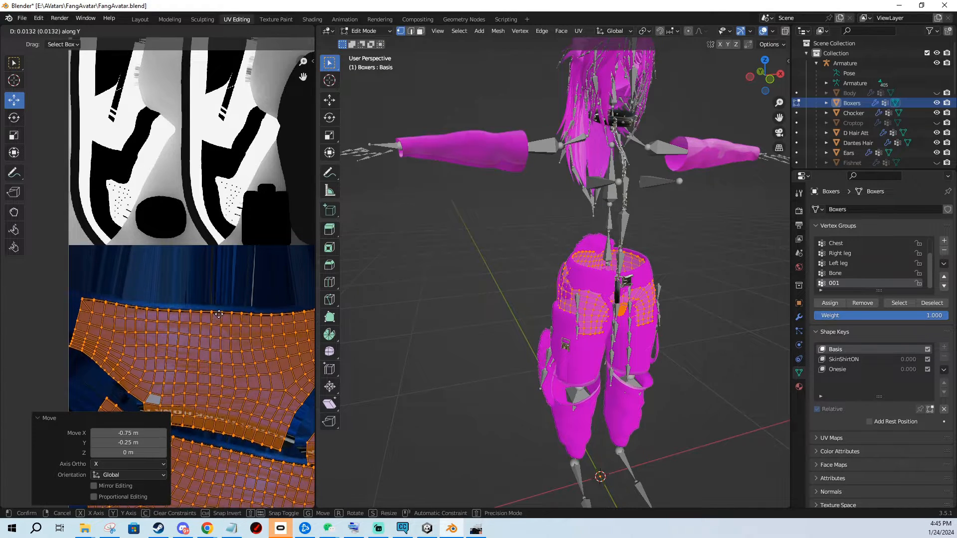
{"action": "left_click", "coordinate": [227, 311]}
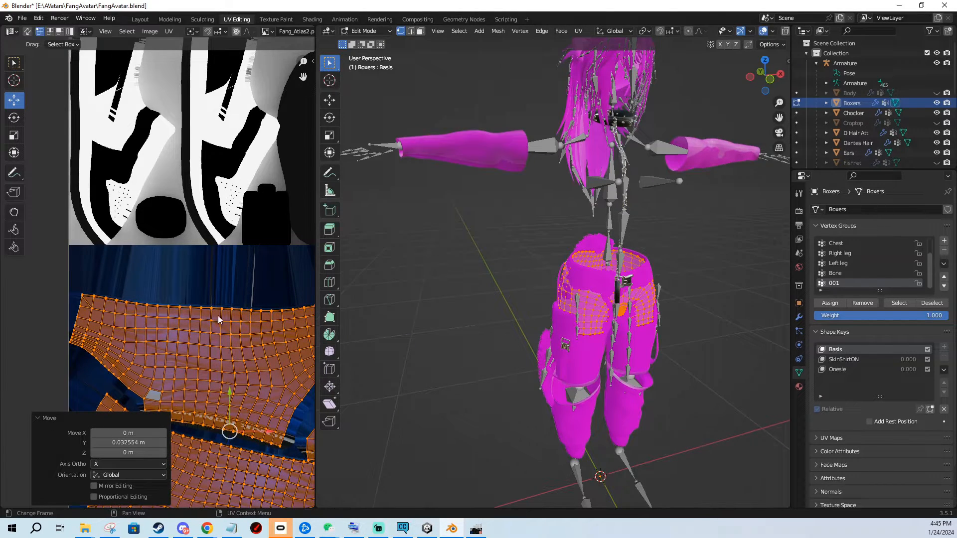
Nudge the boxers' UVs by about 0.0004 m in X and 0.003 m in Y to line up the waistband lettering.
{"action": "scroll", "coordinate": [217, 315], "scroll_direction": "down", "scroll_amount": 4}
{"action": "scroll", "coordinate": [183, 292], "scroll_direction": "up", "scroll_amount": 4}
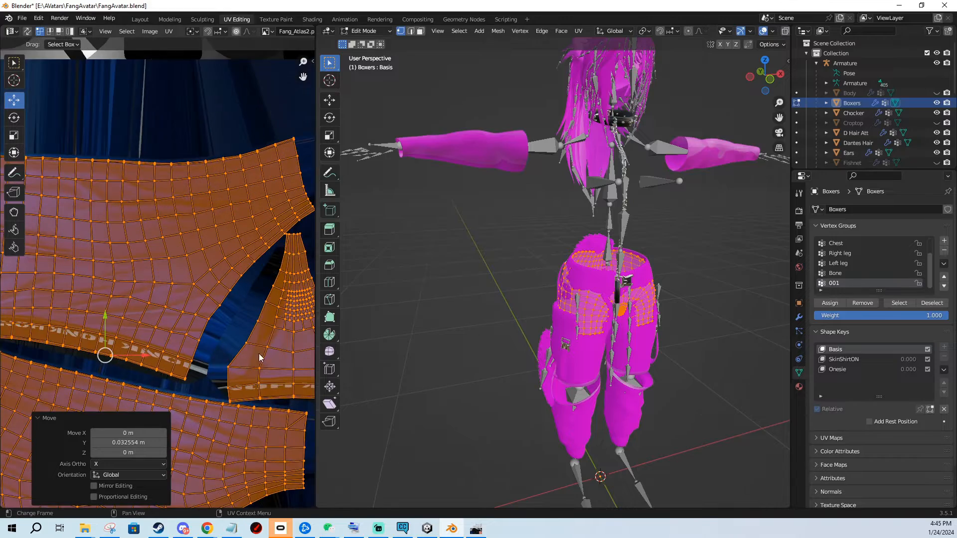
{"action": "middle_click_drag", "start_coordinate": [241, 331], "coordinate": [199, 236]}
{"action": "middle_click_drag", "start_coordinate": [141, 350], "coordinate": [128, 260]}
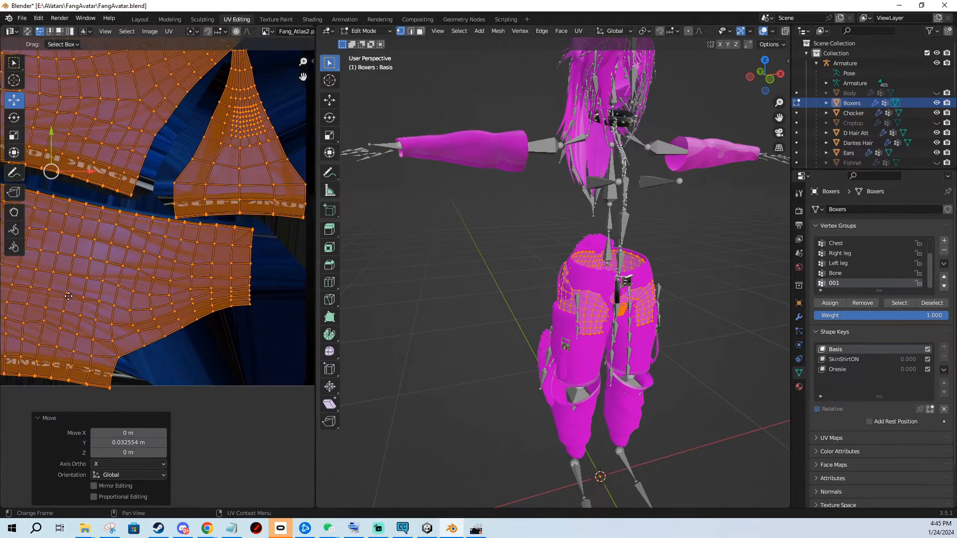
{"action": "middle_click_drag", "start_coordinate": [30, 292], "coordinate": [216, 340]}
{"action": "middle_click_drag", "start_coordinate": [162, 300], "coordinate": [34, 236]}
{"action": "middle_click_drag", "start_coordinate": [229, 315], "coordinate": [197, 298]}
{"action": "scroll", "coordinate": [197, 298], "scroll_direction": "up", "scroll_amount": 3}
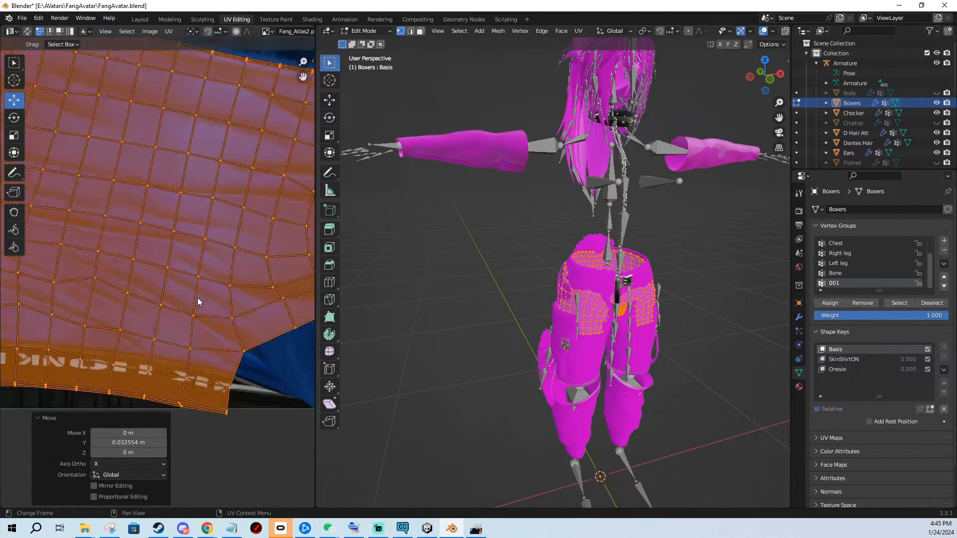
{"action": "scroll", "coordinate": [198, 298], "scroll_direction": "up", "scroll_amount": 1}
{"action": "middle_click_drag", "start_coordinate": [227, 363], "coordinate": [223, 325]}
{"action": "key", "text": "g"}
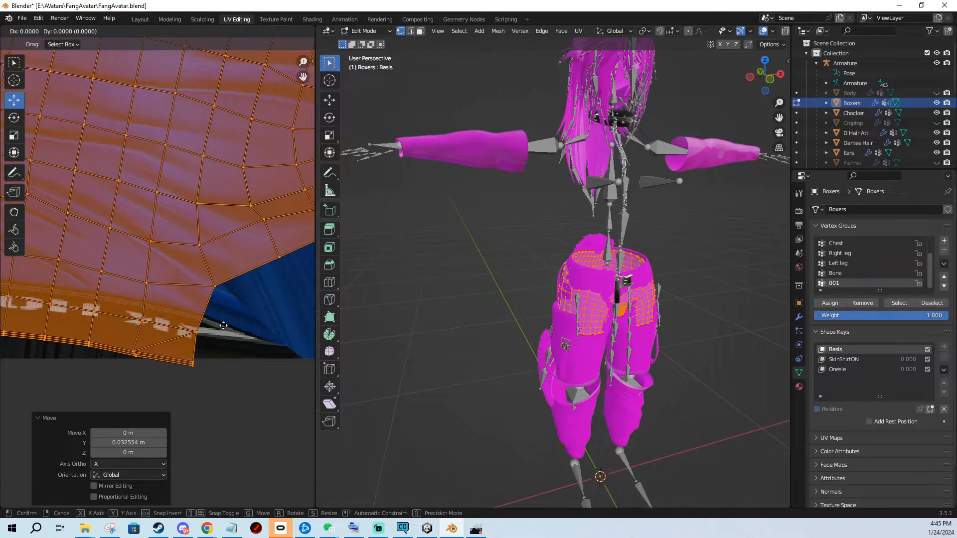
{"action": "left_click", "coordinate": [224, 321]}
Check the boxers' UV borders against their atlas tile and save the Blender file.
{"action": "scroll", "coordinate": [142, 294], "scroll_direction": "down", "scroll_amount": 4}
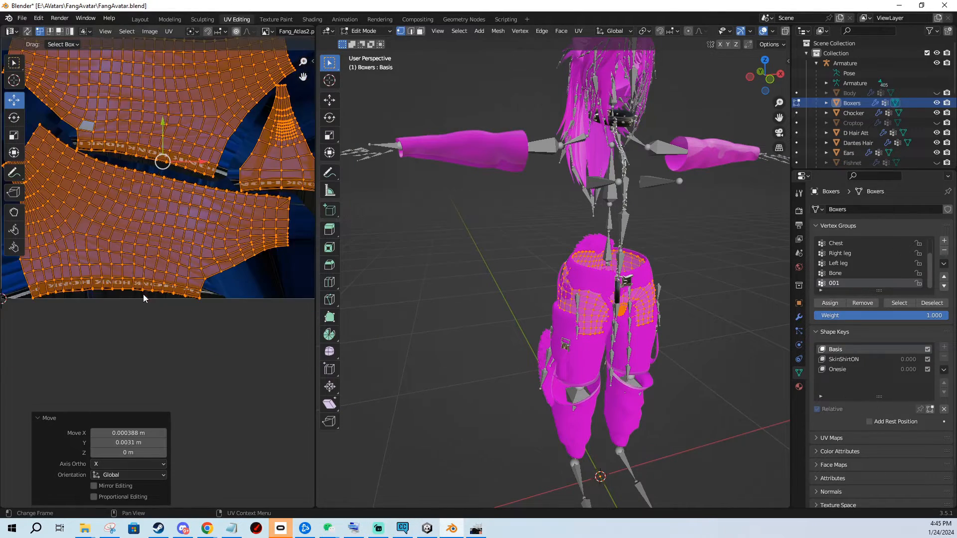
{"action": "scroll", "coordinate": [224, 253], "scroll_direction": "up", "scroll_amount": 4}
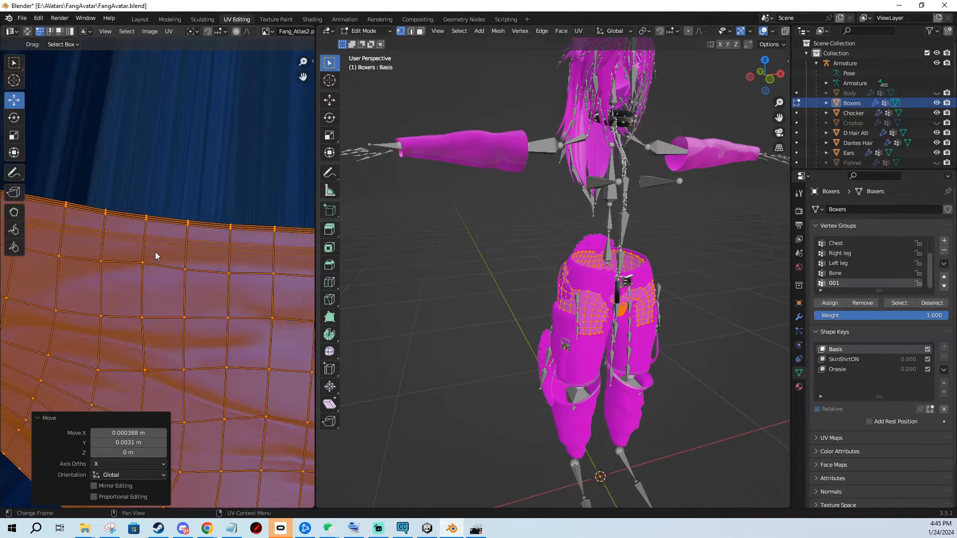
{"action": "scroll", "coordinate": [192, 300], "scroll_direction": "down", "scroll_amount": 3}
{"action": "scroll", "coordinate": [192, 301], "scroll_direction": "down", "scroll_amount": 4}
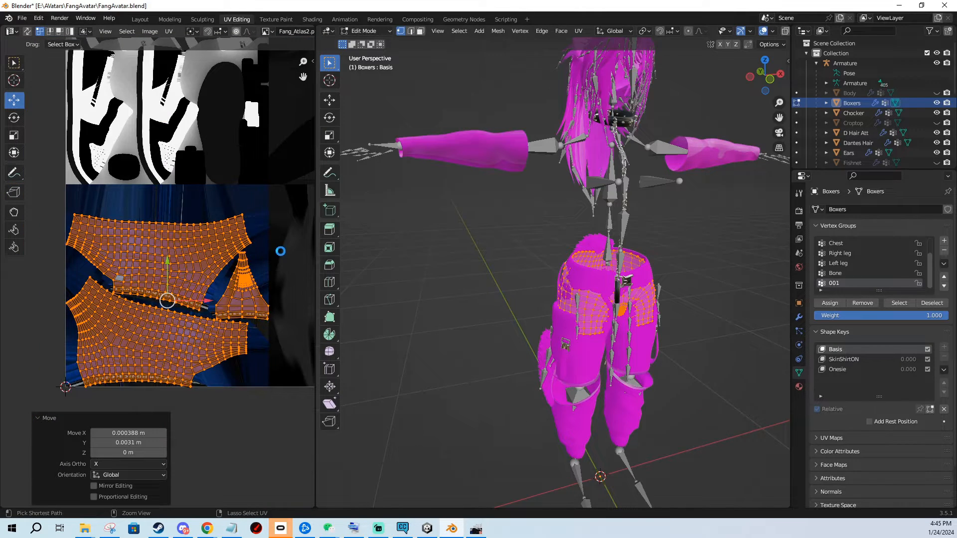
{"action": "key", "text": "ctrl+s"}
{"action": "middle_click_drag", "start_coordinate": [242, 290], "coordinate": [159, 305]}
{"action": "scroll", "coordinate": [159, 304], "scroll_direction": "down", "scroll_amount": 4}
{"action": "middle_click_drag", "start_coordinate": [622, 279], "coordinate": [616, 269]}
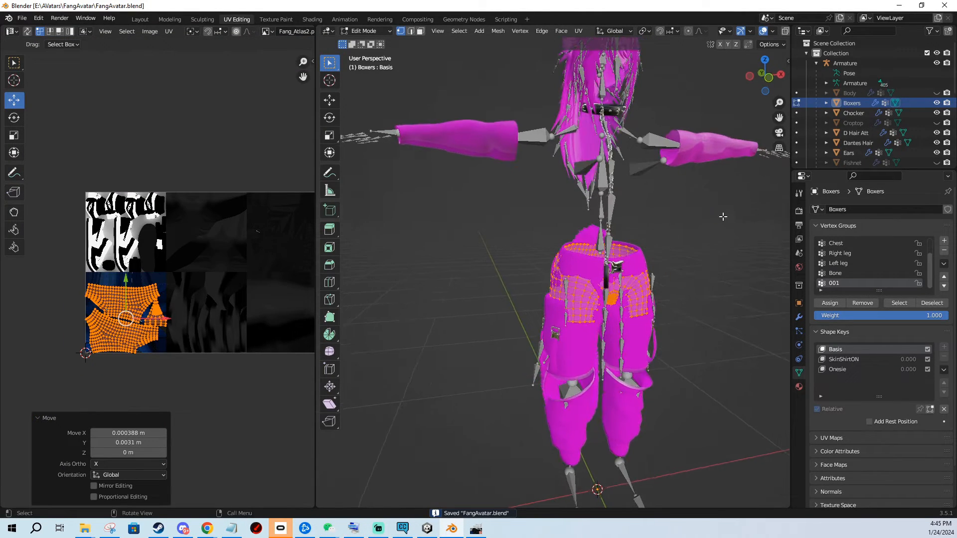
Leave Edit Mode on the boxers, hide the pants and select the exposed boxers in the viewport.
{"action": "left_click", "coordinate": [797, 103]}
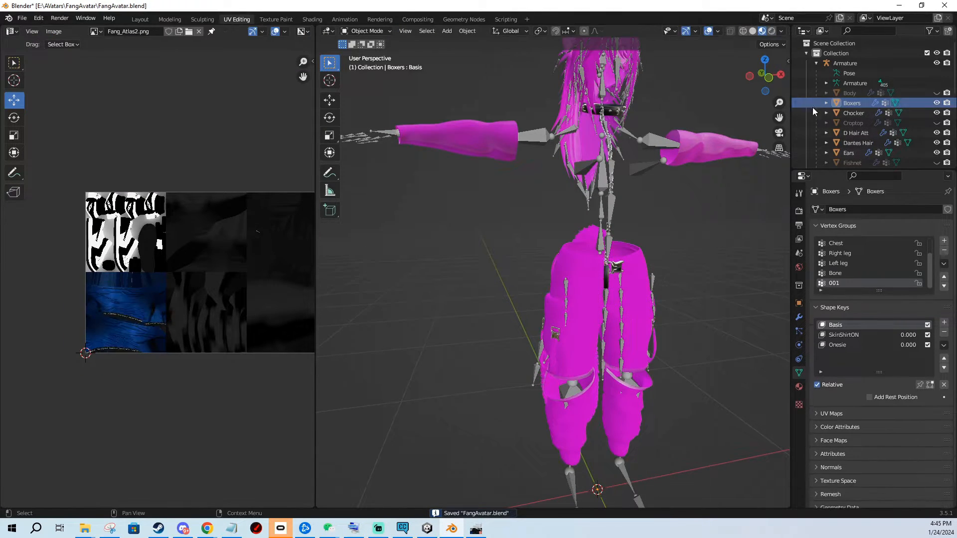
{"action": "left_click", "coordinate": [859, 114]}
{"action": "key", "text": "Tab"}
{"action": "key", "text": "Tab"}
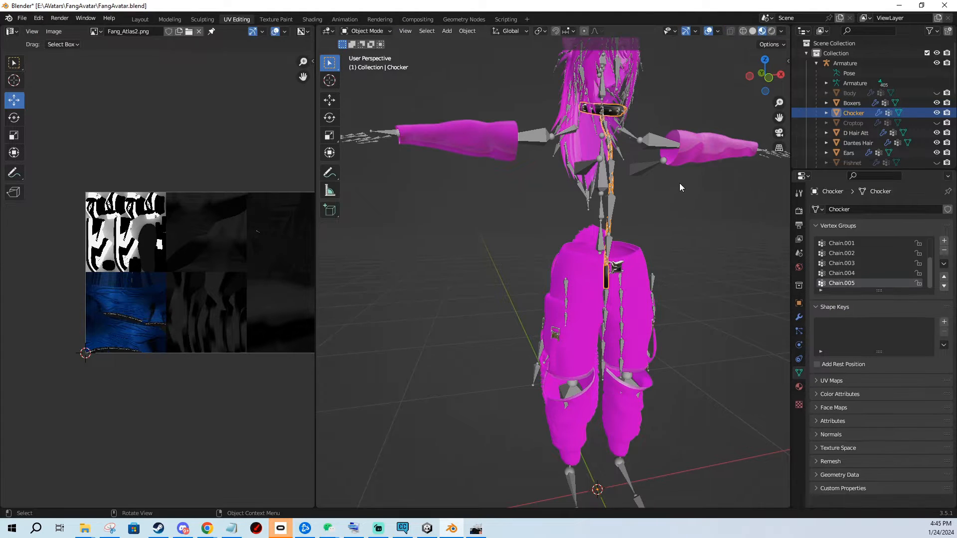
{"action": "middle_click_drag", "start_coordinate": [679, 187], "coordinate": [591, 250]}
{"action": "scroll", "coordinate": [591, 251], "scroll_direction": "down", "scroll_amount": 2}
{"action": "left_click", "coordinate": [510, 318]}
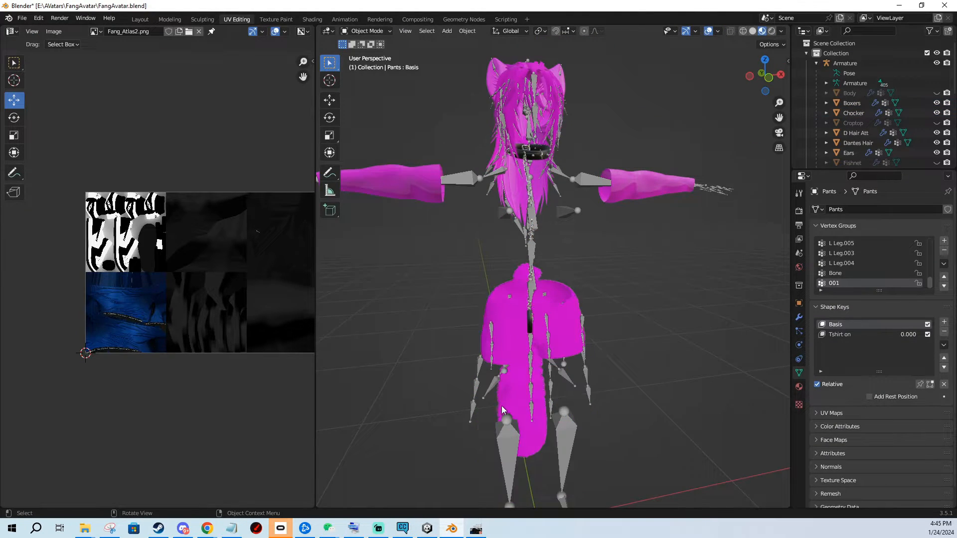
{"action": "left_click", "coordinate": [503, 343]}
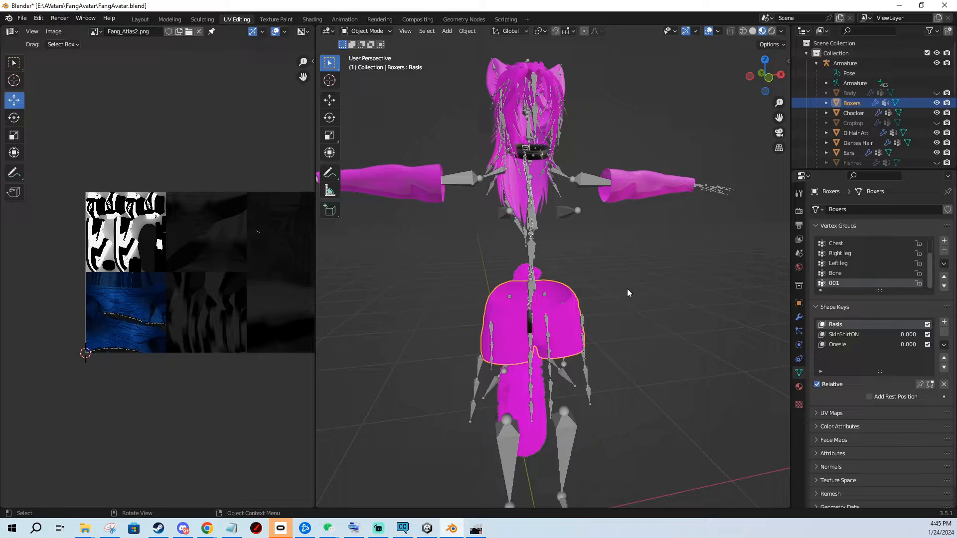
In the Shading workspace, replace the boxers material's base color image with Fang_Atlas2.png from the Quest Textures folder.
{"action": "left_click", "coordinate": [309, 20]}
{"action": "middle_click_drag", "start_coordinate": [286, 456], "coordinate": [293, 435]}
{"action": "left_click", "coordinate": [406, 326]}
{"action": "left_click", "coordinate": [421, 80]}
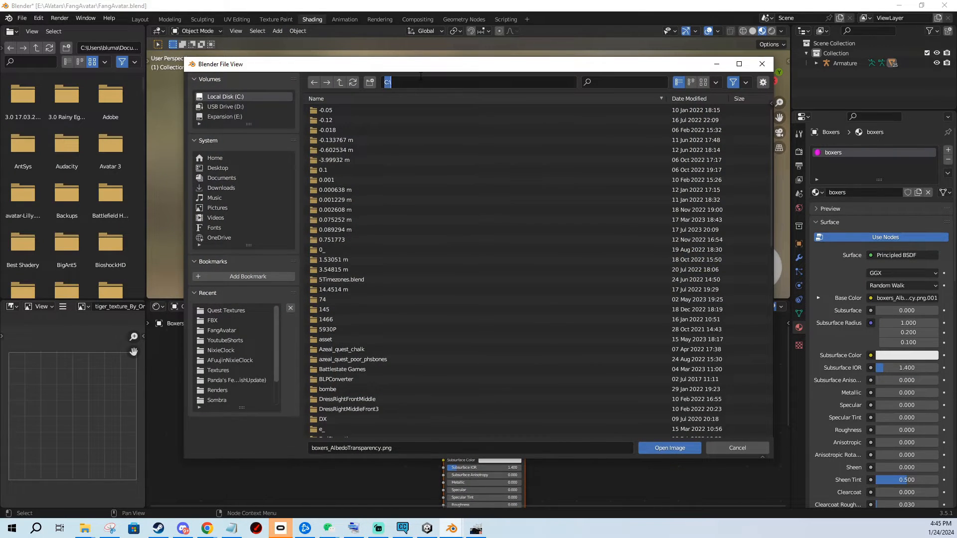
{"action": "type", "text": "E:\\AVatars\\Fang\\Assets\\Avatar - FANG\\Quest Textures\\"}
{"action": "key", "text": "Return"}
{"action": "double_click", "coordinate": [339, 120]}
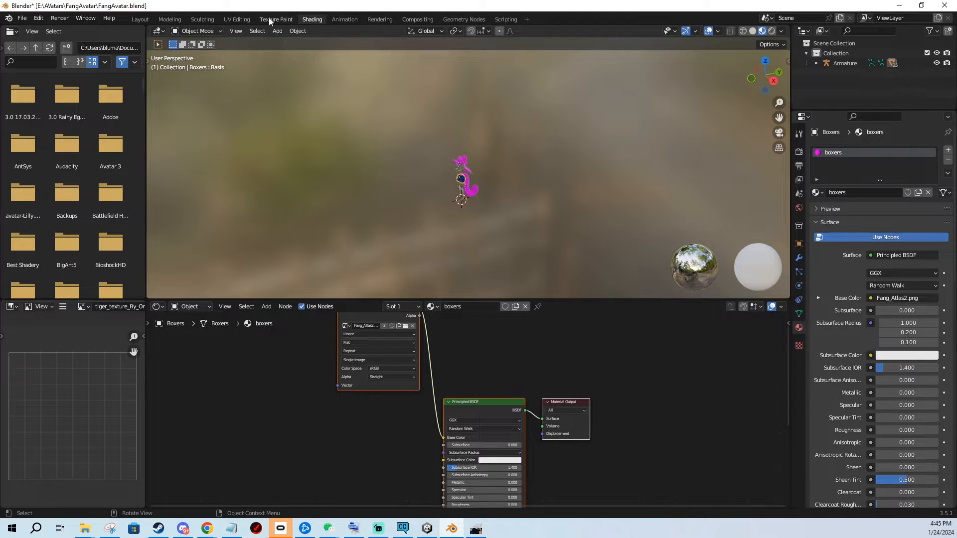
Return to the UV Editing workspace and bring the boxers mesh up close in Edit Mode to check its atlas texture.
{"action": "left_click", "coordinate": [236, 19]}
{"action": "middle_click_drag", "start_coordinate": [588, 261], "coordinate": [473, 199], "text": "shift"}
{"action": "scroll", "coordinate": [555, 205], "scroll_direction": "up", "scroll_amount": 5}
{"action": "key", "text": "Tab"}
{"action": "scroll", "coordinate": [473, 199], "scroll_direction": "down", "scroll_amount": 3}
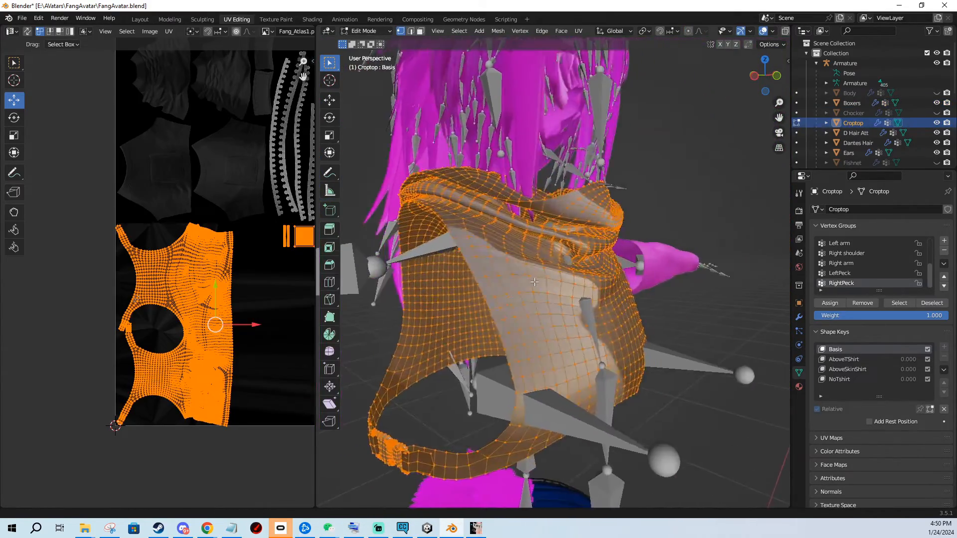
Check the croptop's texture, leave its Edit Mode and select the sleeves mesh.
{"action": "middle_click_drag", "start_coordinate": [498, 299], "coordinate": [554, 280]}
{"action": "scroll", "coordinate": [505, 311], "scroll_direction": "up", "scroll_amount": 3}
{"action": "key", "text": "Tab"}
{"action": "scroll", "coordinate": [553, 280], "scroll_direction": "down", "scroll_amount": 8}
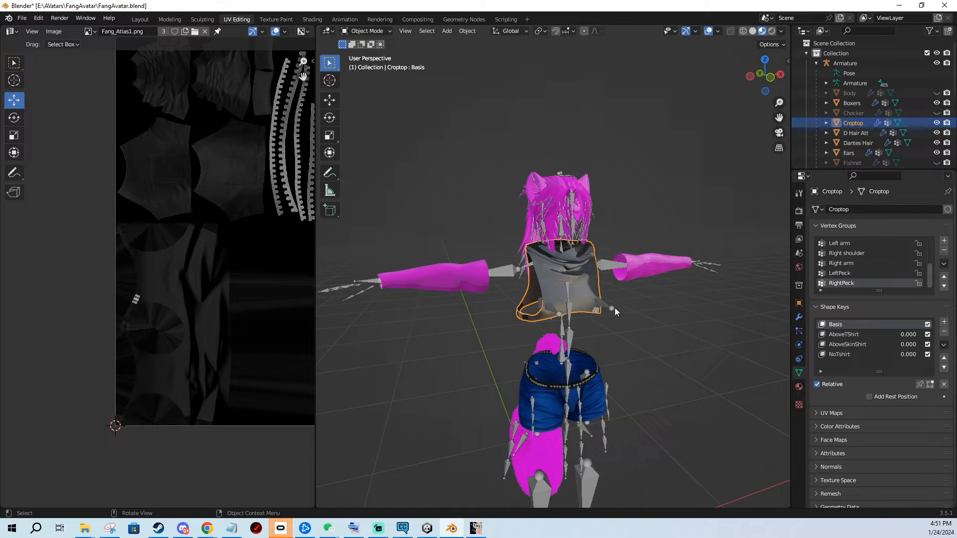
{"action": "middle_click_drag", "start_coordinate": [614, 310], "coordinate": [625, 286]}
{"action": "left_click", "coordinate": [399, 281]}
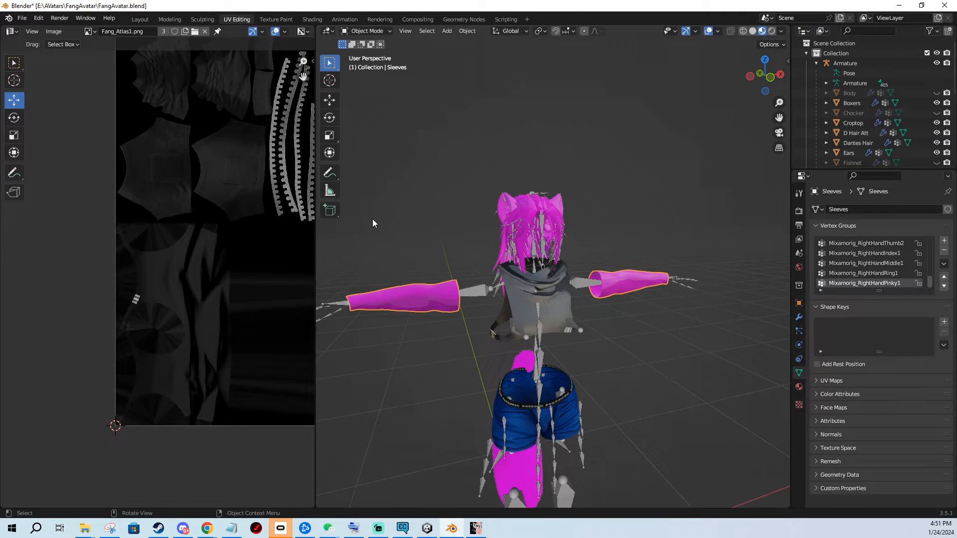
{"action": "middle_click_drag", "start_coordinate": [567, 219], "coordinate": [593, 217], "text": "shift"}
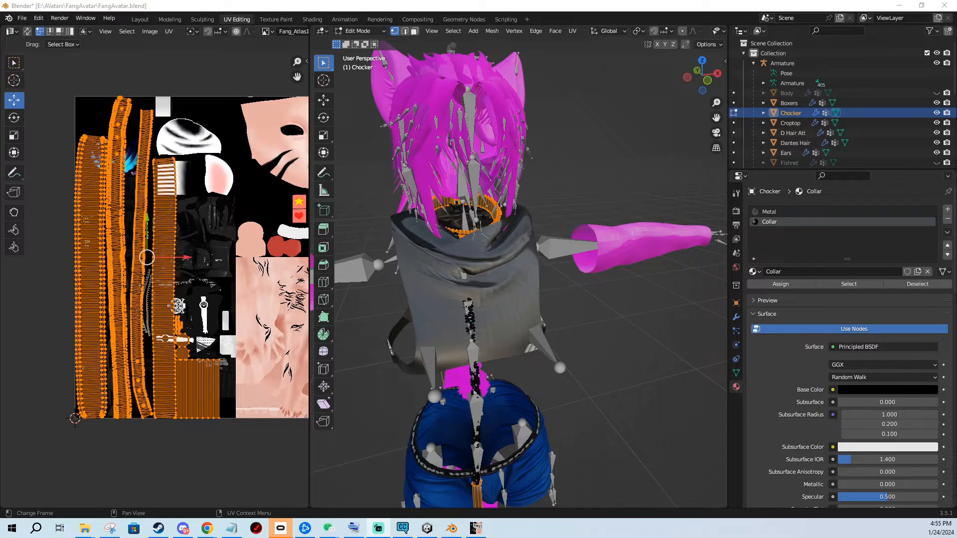
Scale the choker collar's UVs to about 0.082 and move them about 0.129 m in X and 0.451 m in Y.
{"action": "middle_click_drag", "start_coordinate": [209, 354], "coordinate": [211, 374]}
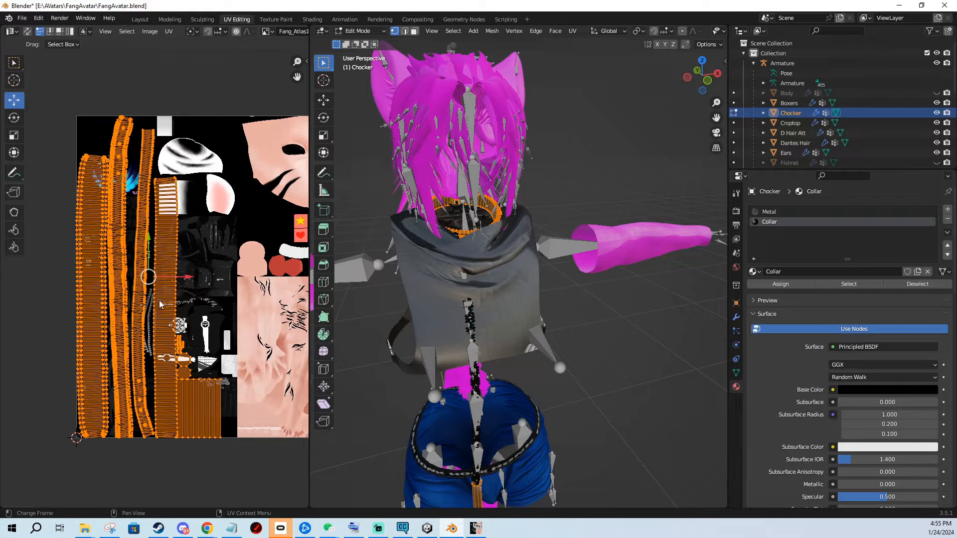
{"action": "middle_click_drag", "start_coordinate": [223, 337], "coordinate": [203, 323]}
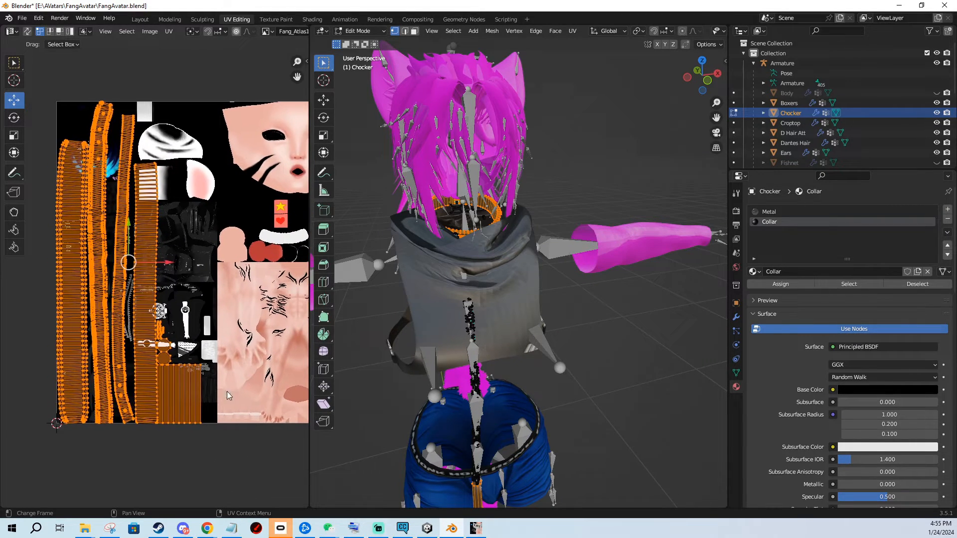
{"action": "middle_click_drag", "start_coordinate": [226, 397], "coordinate": [264, 420]}
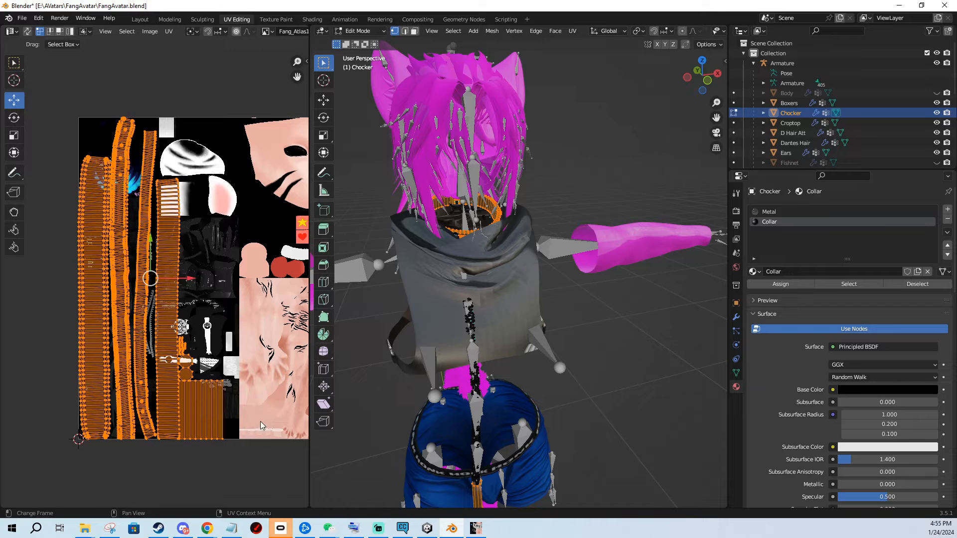
{"action": "key", "text": "s"}
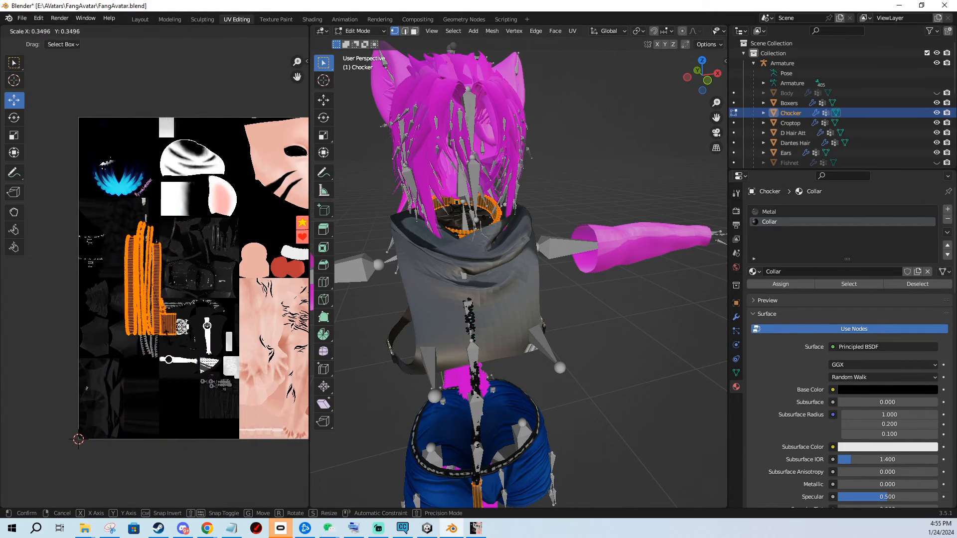
{"action": "left_click", "coordinate": [145, 289]}
{"action": "middle_click_drag", "start_coordinate": [163, 293], "coordinate": [140, 382]}
{"action": "key", "text": "g"}
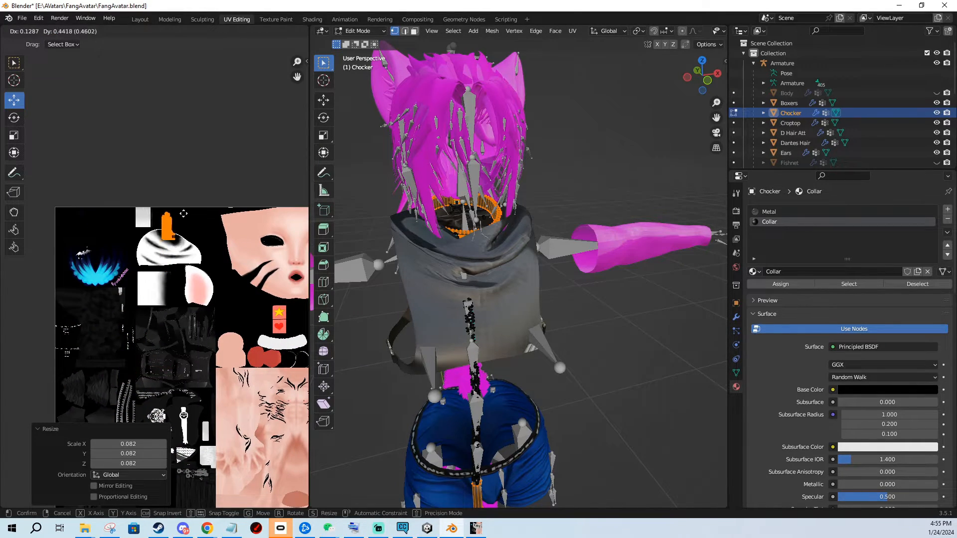
{"action": "left_click", "coordinate": [184, 237]}
Scale the collar's UVs by about 0.581 and move them onto the plain black area beside the light grey swatch.
{"action": "scroll", "coordinate": [190, 233], "scroll_direction": "up", "scroll_amount": 4}
{"action": "scroll", "coordinate": [190, 233], "scroll_direction": "up", "scroll_amount": 2}
{"action": "key", "text": "s"}
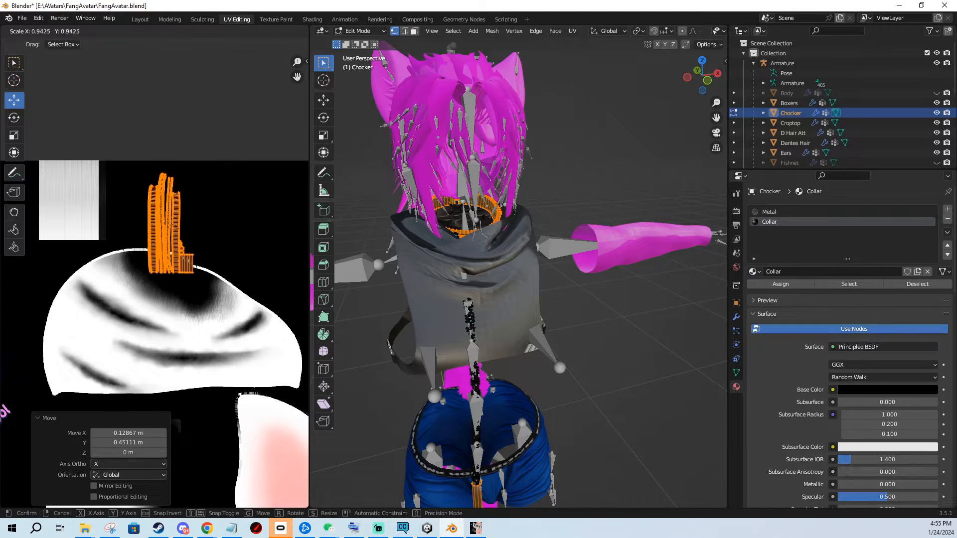
{"action": "left_click", "coordinate": [214, 241]}
{"action": "key", "text": "g"}
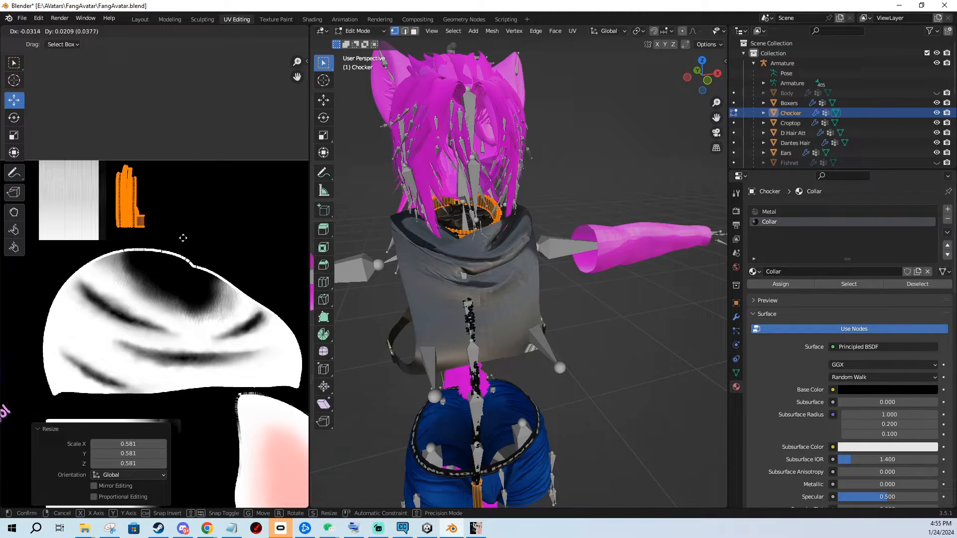
{"action": "left_click", "coordinate": [182, 238]}
{"action": "scroll", "coordinate": [155, 280], "scroll_direction": "down", "scroll_amount": 6}
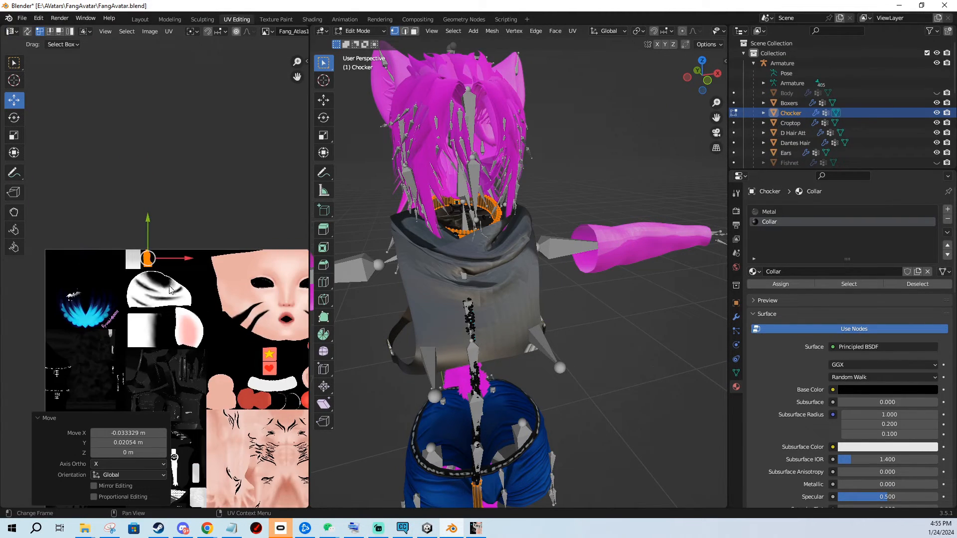
Deselect the collar faces and select all choker faces that use the Metal material.
{"action": "scroll", "coordinate": [155, 280], "scroll_direction": "up", "scroll_amount": 4}
{"action": "left_click", "coordinate": [917, 284]}
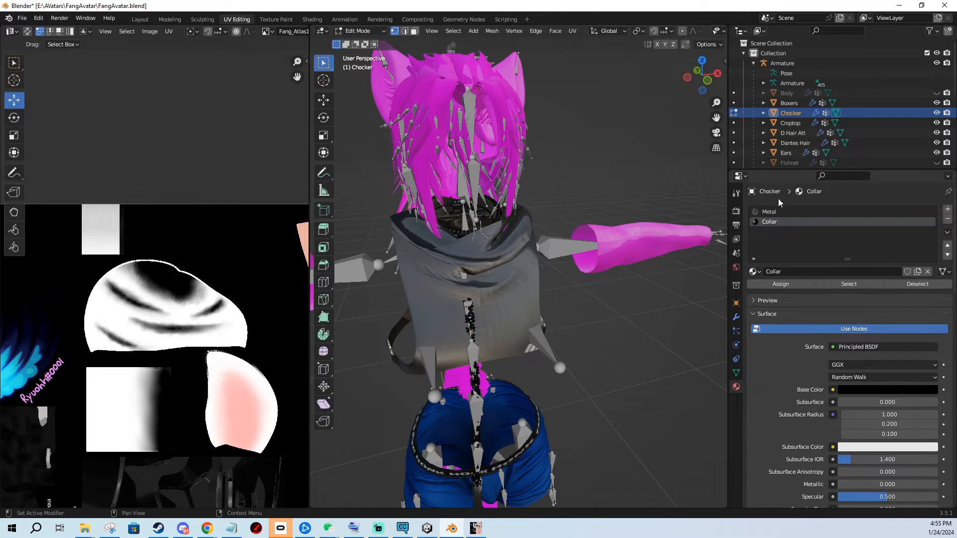
{"action": "left_click", "coordinate": [769, 211]}
{"action": "left_click", "coordinate": [849, 283]}
Scale all of the choker metal's UVs to about 0.098 and move them about -0.080 m in X and 0.436 m in Y.
{"action": "scroll", "coordinate": [199, 344], "scroll_direction": "down", "scroll_amount": 3}
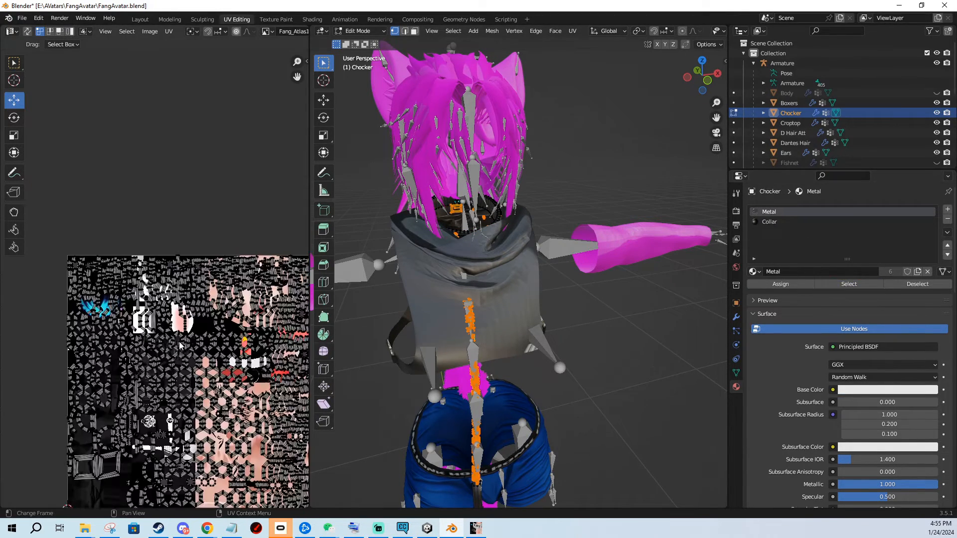
{"action": "scroll", "coordinate": [199, 344], "scroll_direction": "up", "scroll_amount": 2}
{"action": "key", "text": "a"}
{"action": "key", "text": "s"}
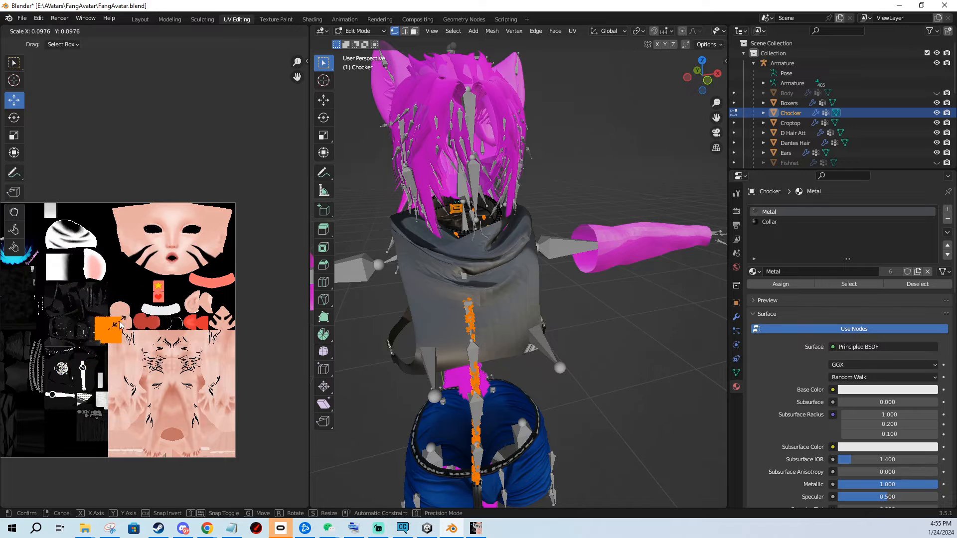
{"action": "left_click", "coordinate": [122, 326]}
{"action": "key", "text": "g"}
{"action": "left_click", "coordinate": [100, 214]}
Scale the metal UVs by about 0.638, move them onto the plain black area above the white shaded shape, and save the file.
{"action": "scroll", "coordinate": [100, 215], "scroll_direction": "up", "scroll_amount": 8}
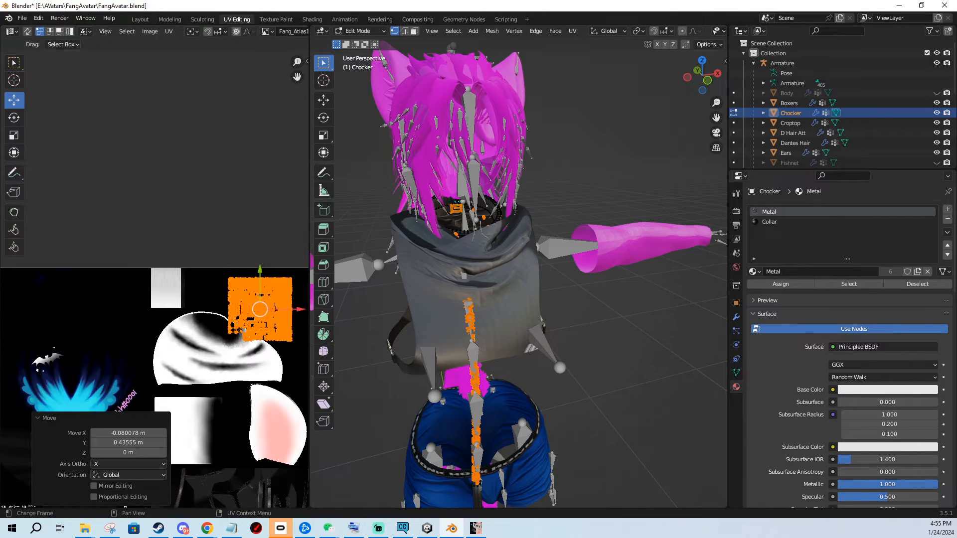
{"action": "middle_click_drag", "start_coordinate": [264, 291], "coordinate": [212, 315]}
{"action": "key", "text": "s"}
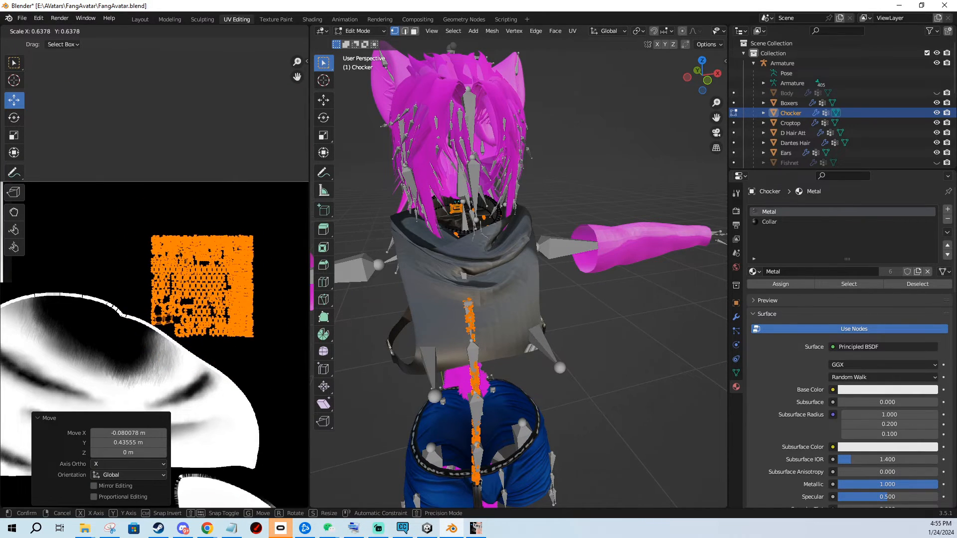
{"action": "left_click", "coordinate": [212, 309]}
{"action": "key", "text": "g"}
{"action": "left_click", "coordinate": [195, 265]}
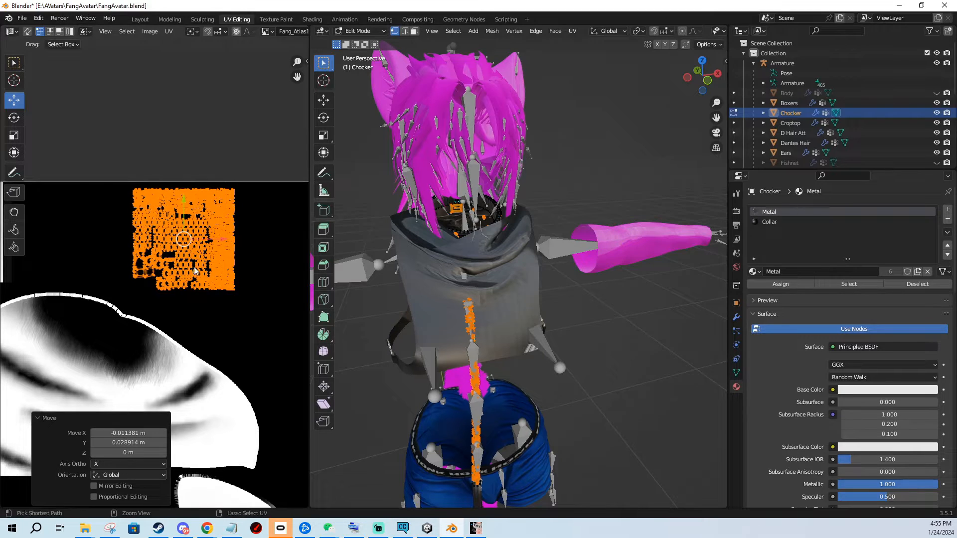
{"action": "key", "text": "ctrl+s"}
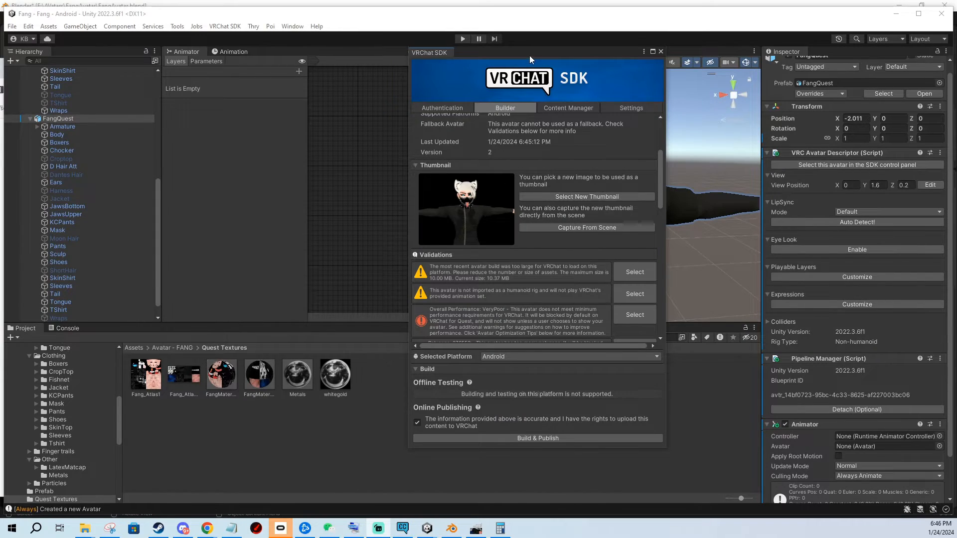
In Unity, move the VRChat SDK window aside to examine the FangQuest avatar's upper body in the scene, and put the window back.
{"action": "left_click_drag", "start_coordinate": [530, 58], "coordinate": [300, 95]}
{"action": "scroll", "coordinate": [587, 222], "scroll_direction": "up", "scroll_amount": 3}
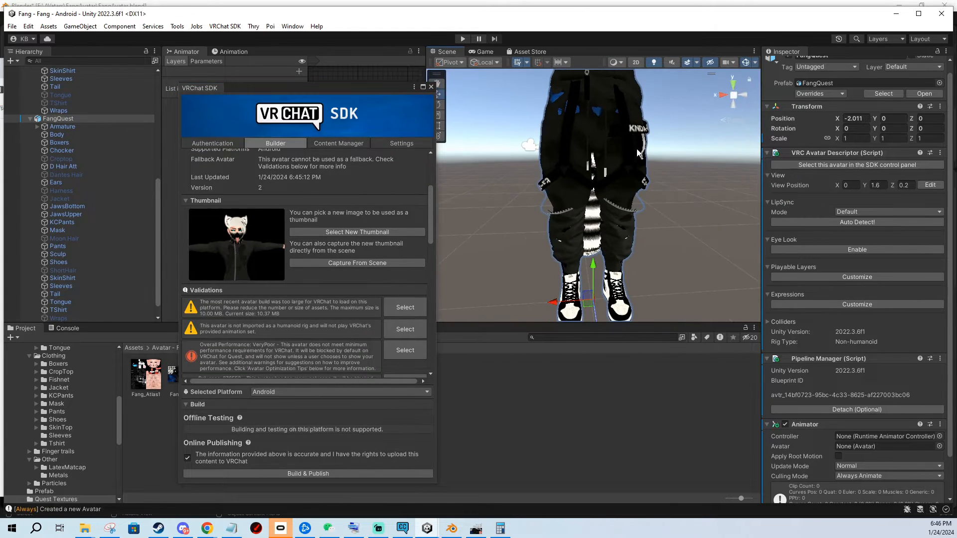
{"action": "middle_click_drag", "start_coordinate": [633, 117], "coordinate": [599, 217]}
{"action": "middle_click_drag", "start_coordinate": [556, 154], "coordinate": [546, 178]}
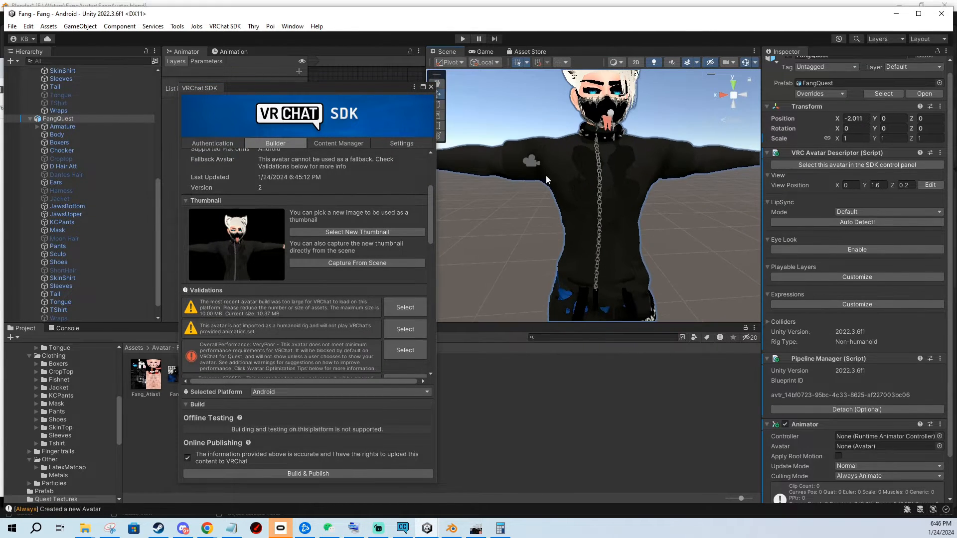
{"action": "left_click_drag", "start_coordinate": [365, 91], "coordinate": [574, 89]}
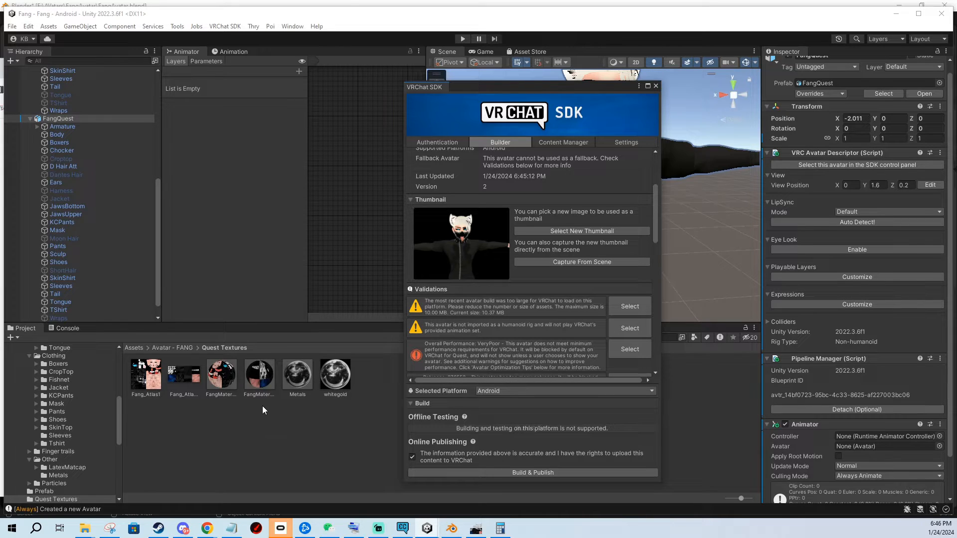
Set the Fang_Atlas2 texture's max size to 1024 and apply the import settings.
{"action": "left_click", "coordinate": [180, 374]}
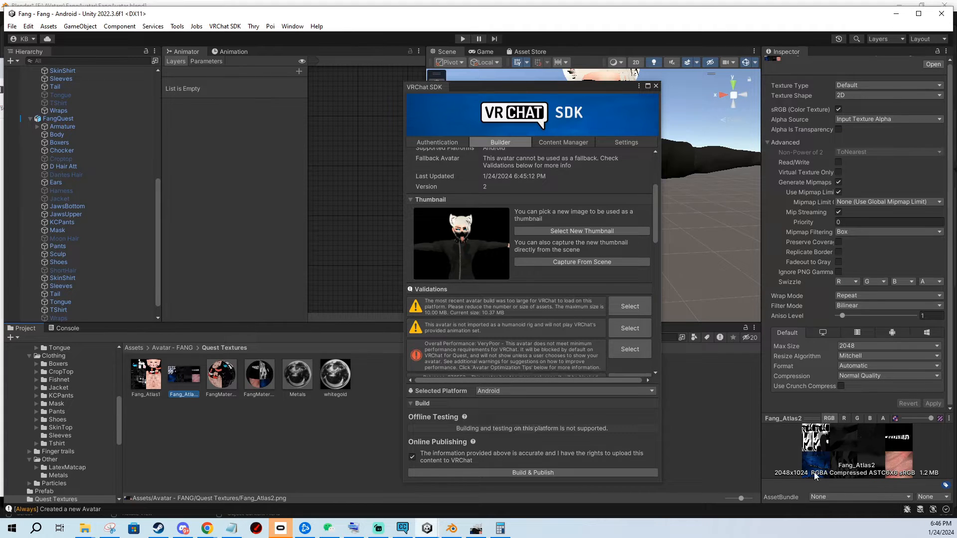
{"action": "left_click", "coordinate": [856, 347]}
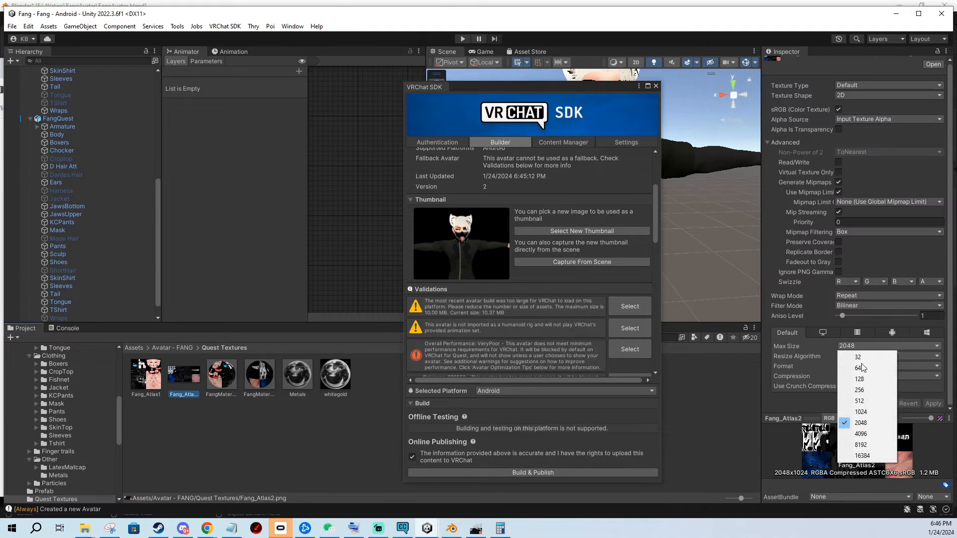
{"action": "left_click", "coordinate": [860, 411]}
{"action": "left_click", "coordinate": [932, 403]}
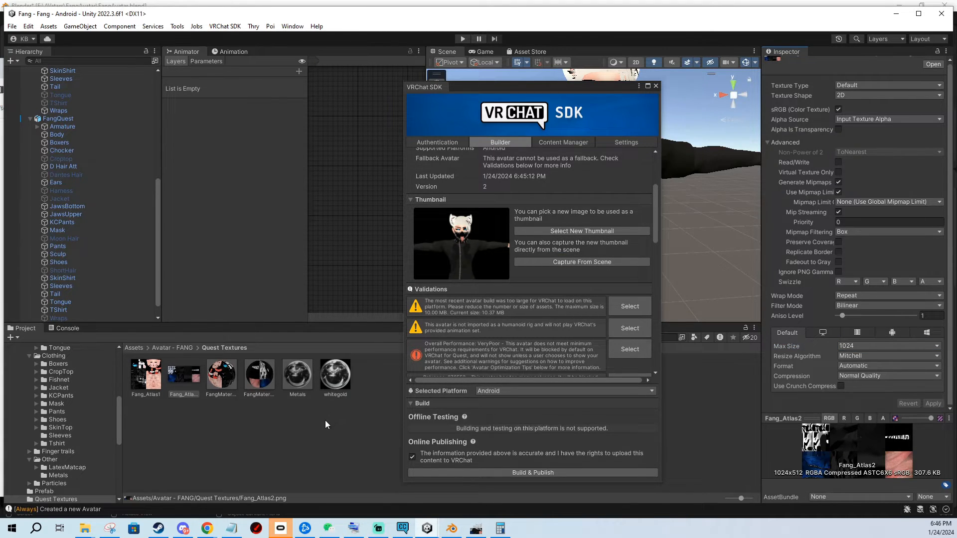
Set the whitegold texture's max size to 256, turn off its mipmap generation, and apply the import settings.
{"action": "left_click", "coordinate": [341, 377]}
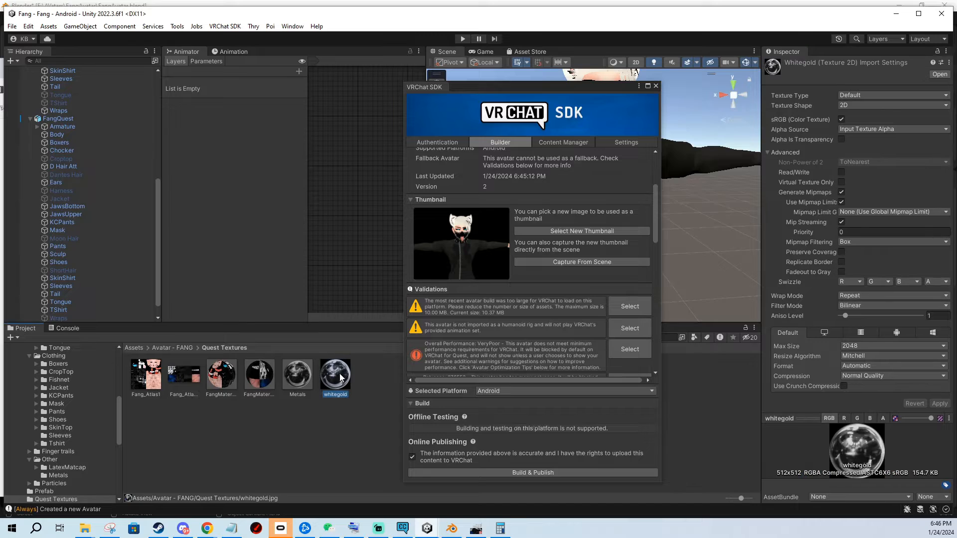
{"action": "left_click", "coordinate": [850, 347]}
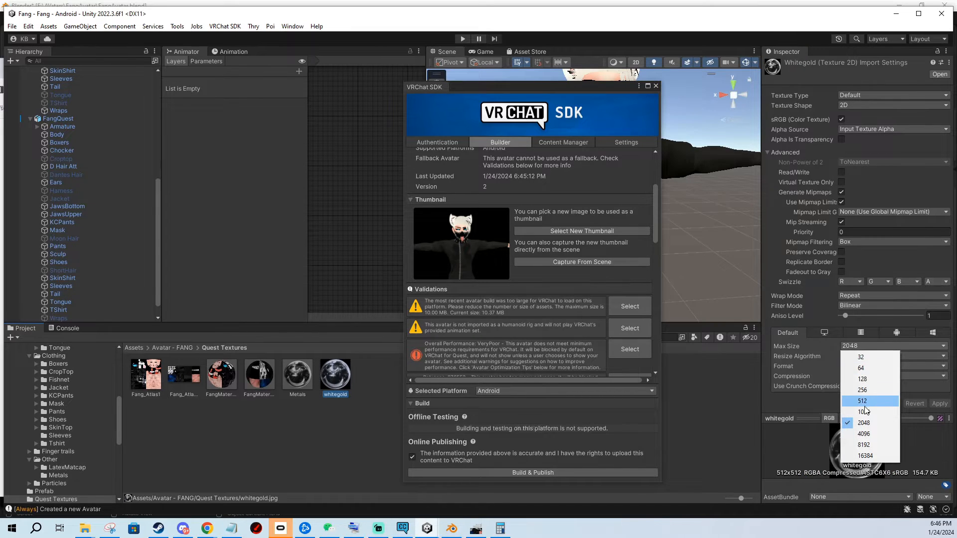
{"action": "left_click", "coordinate": [866, 390]}
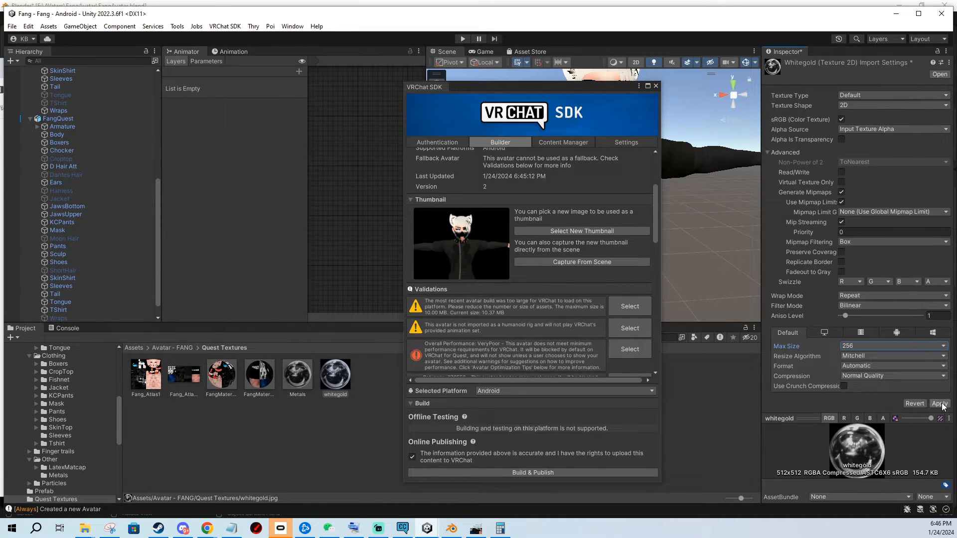
{"action": "left_click", "coordinate": [939, 404]}
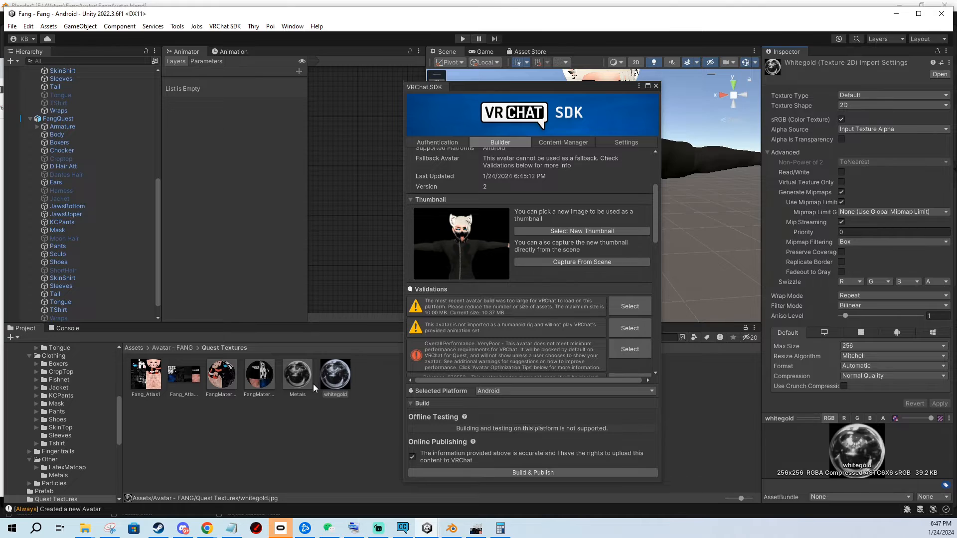
{"action": "left_click", "coordinate": [842, 192]}
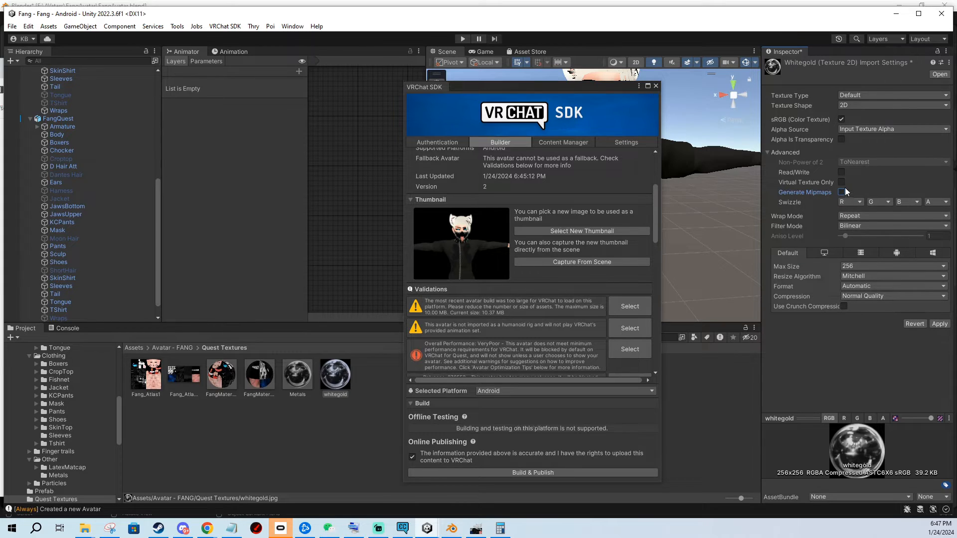
{"action": "left_click", "coordinate": [939, 324]}
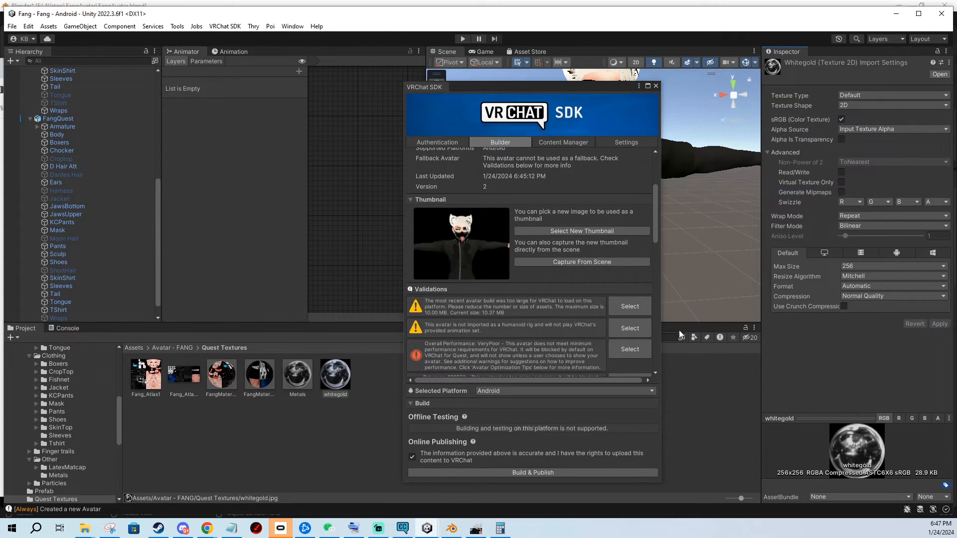
Check FangMaterial2 and the Fang_Atlas2 import settings, and build and publish the avatar for Android.
{"action": "left_click", "coordinate": [260, 381]}
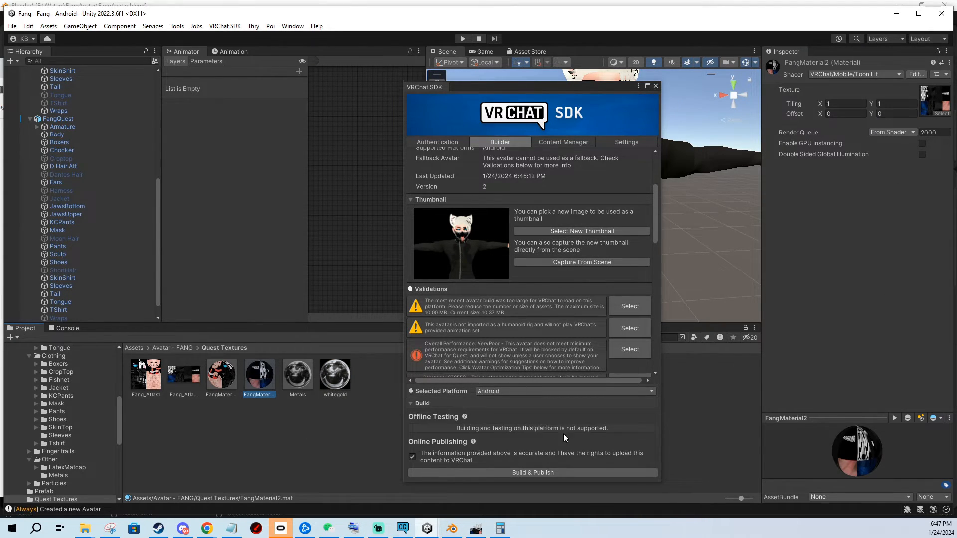
{"action": "left_click", "coordinate": [200, 372]}
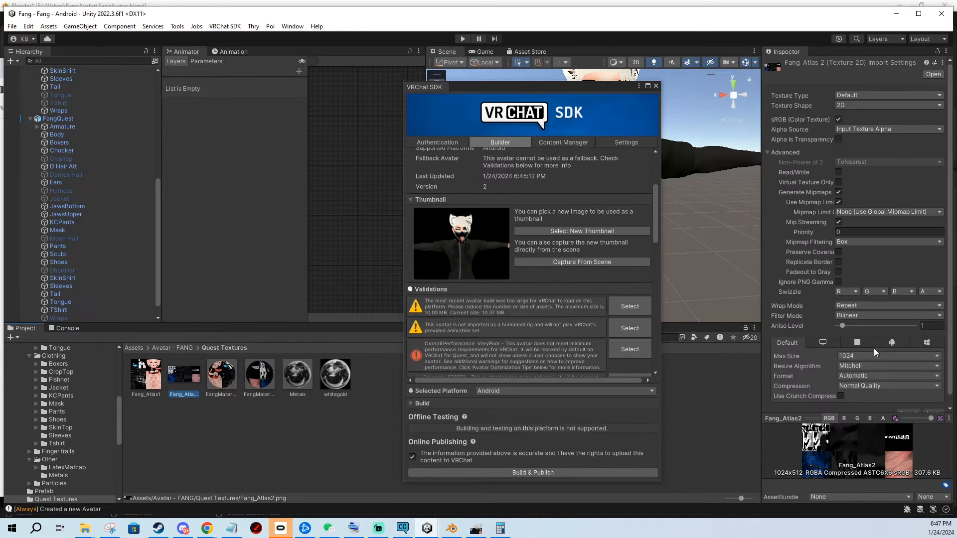
{"action": "scroll", "coordinate": [874, 348], "scroll_direction": "down", "scroll_amount": 2}
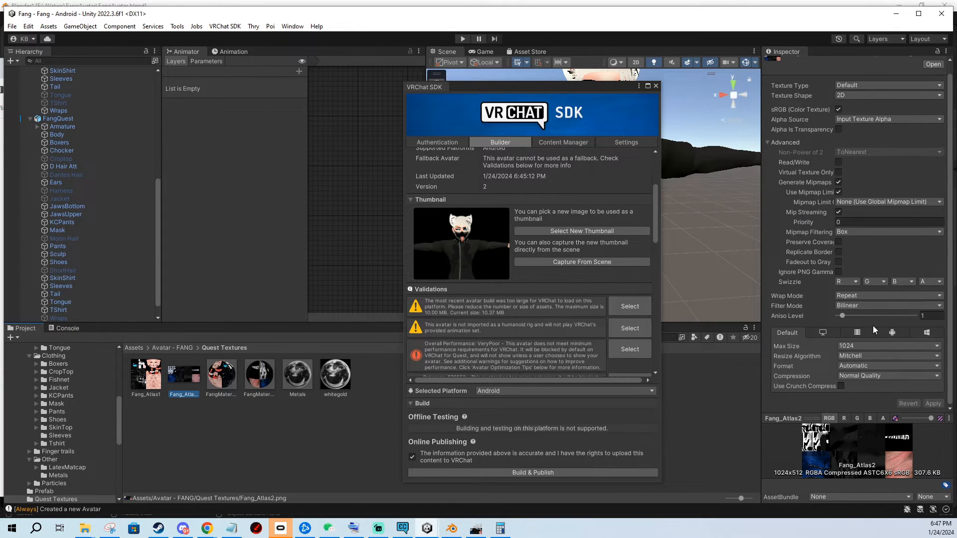
{"action": "left_click", "coordinate": [529, 472]}
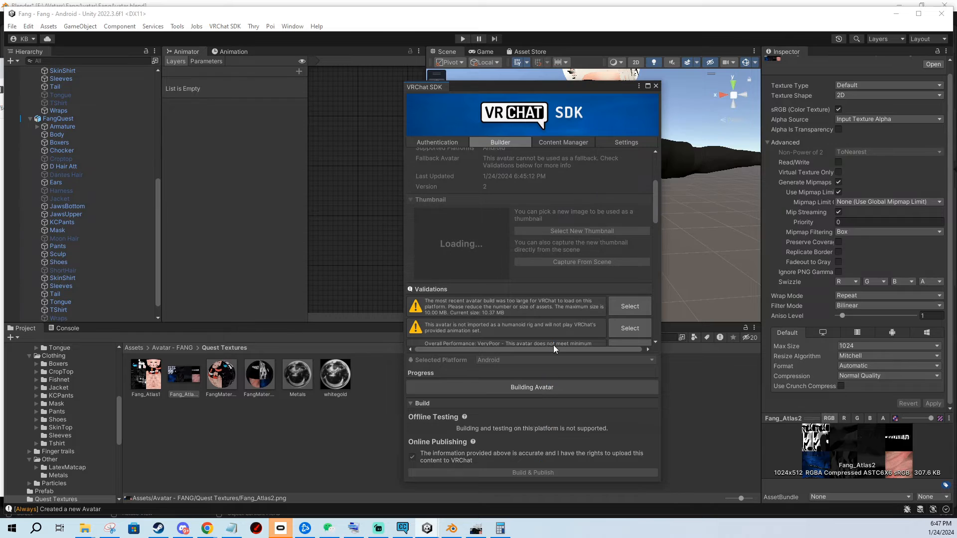